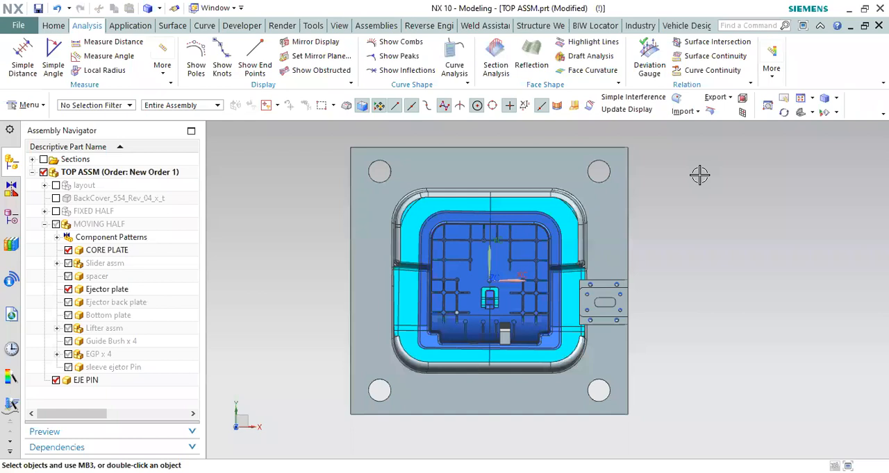
Step: Create a new blank model part file separate from the mold assembly
{"action": "scroll", "coordinate": [306, 202], "scroll_direction": "down", "scroll_amount": 2}
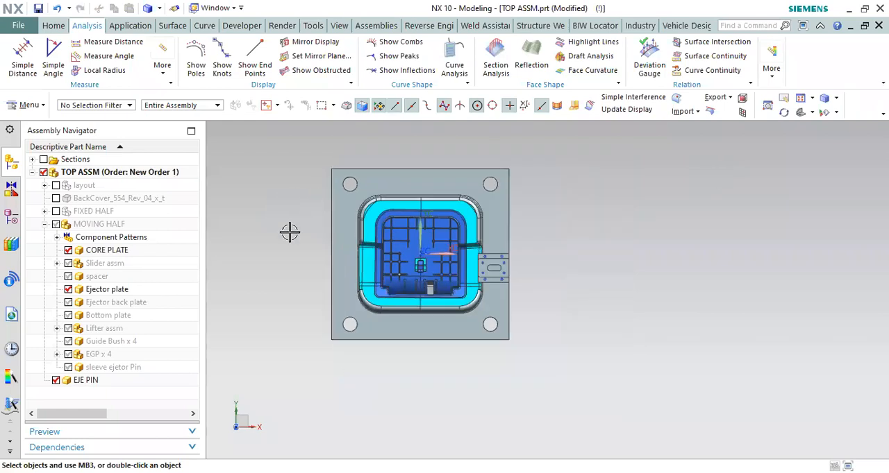
{"action": "left_click", "coordinate": [20, 25]}
{"action": "key", "text": "ctrl+n"}
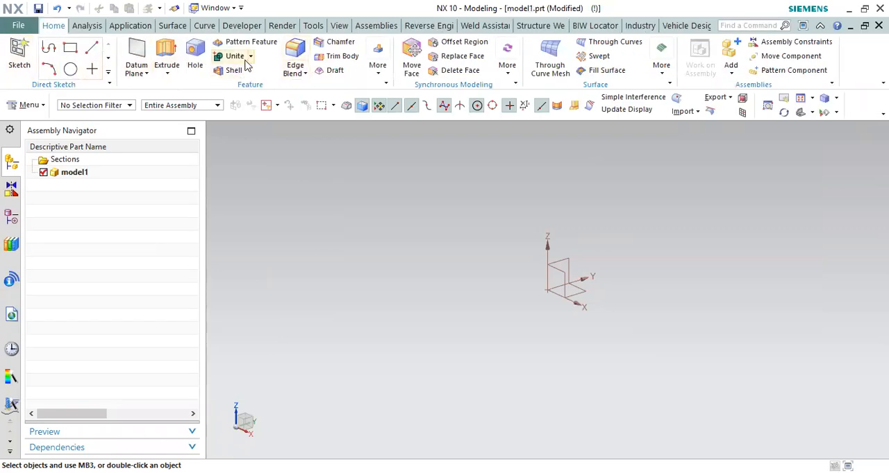
Step: Create a cylinder 50 mm in diameter and 30 mm high at the datum origin along the Z axis
{"action": "left_click", "coordinate": [377, 67]}
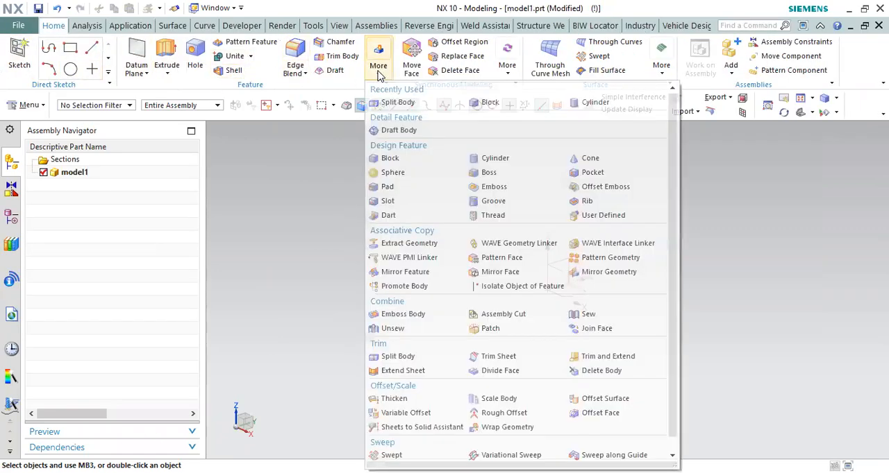
{"action": "left_click", "coordinate": [496, 158]}
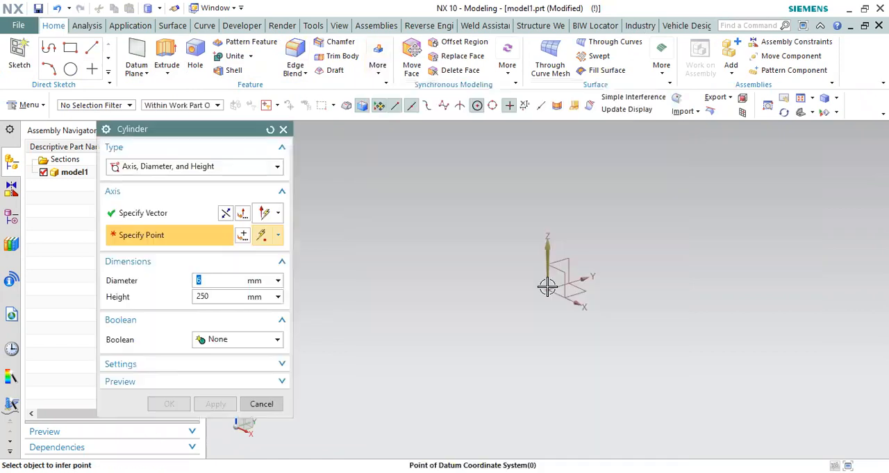
{"action": "left_click", "coordinate": [430, 297]}
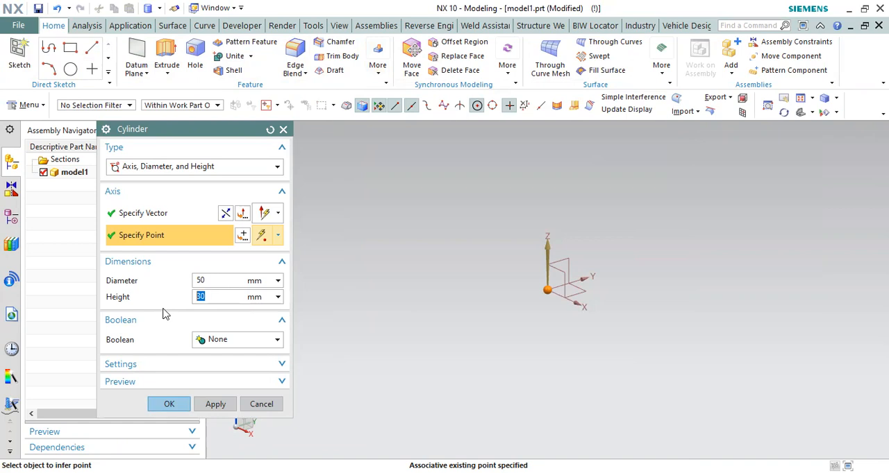
{"action": "left_click", "coordinate": [169, 404]}
Step: Draft the cylinder's side wall by 5 degrees along Z, using the top circular edge as the stationary edge
{"action": "middle_click_drag", "start_coordinate": [650, 234], "coordinate": [585, 242]}
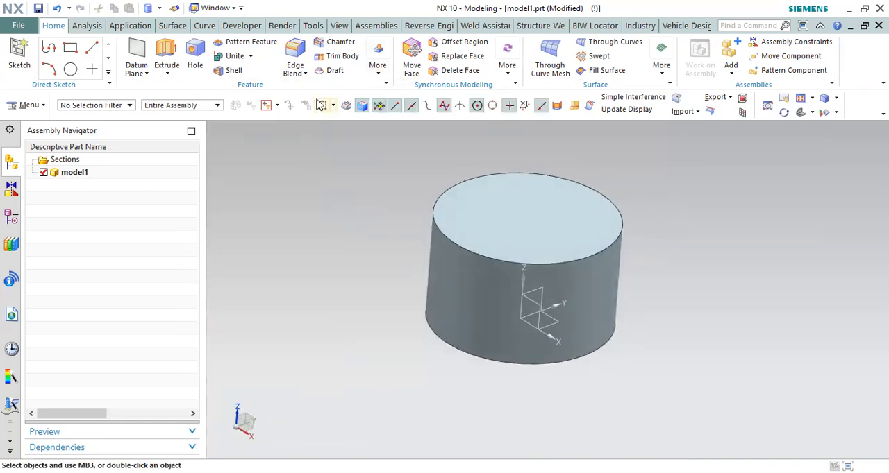
{"action": "left_click", "coordinate": [330, 70]}
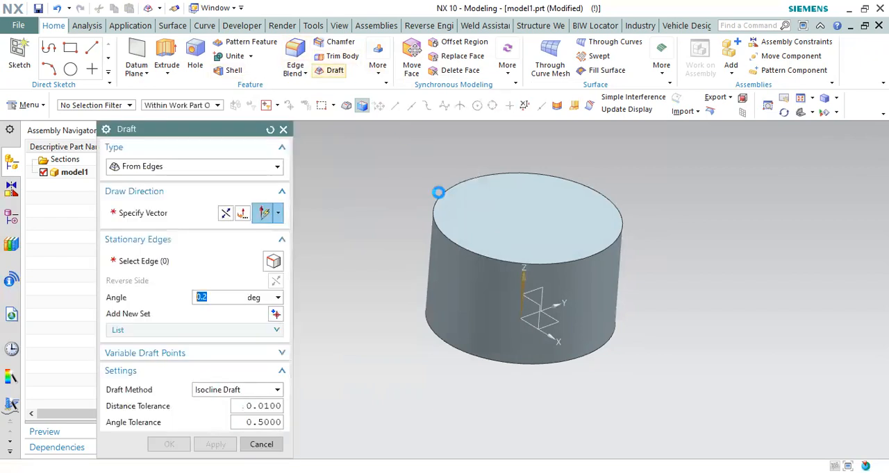
{"action": "type", "text": "5"}
{"action": "key", "text": "Return"}
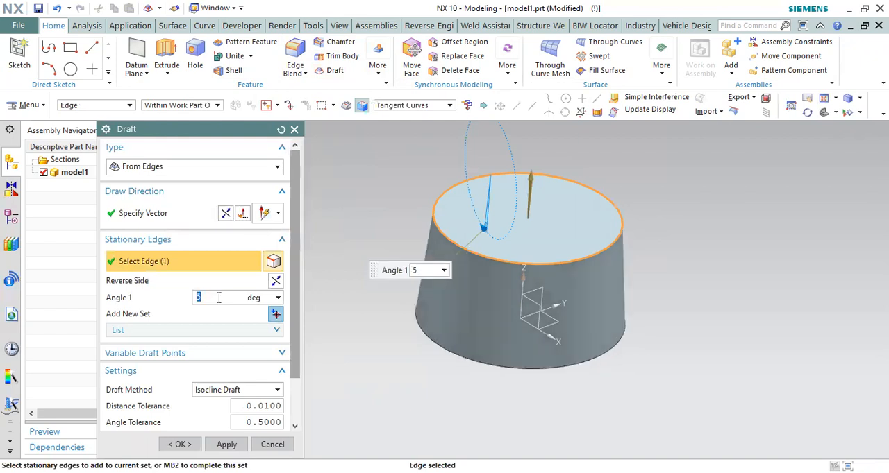
{"action": "left_click", "coordinate": [182, 447]}
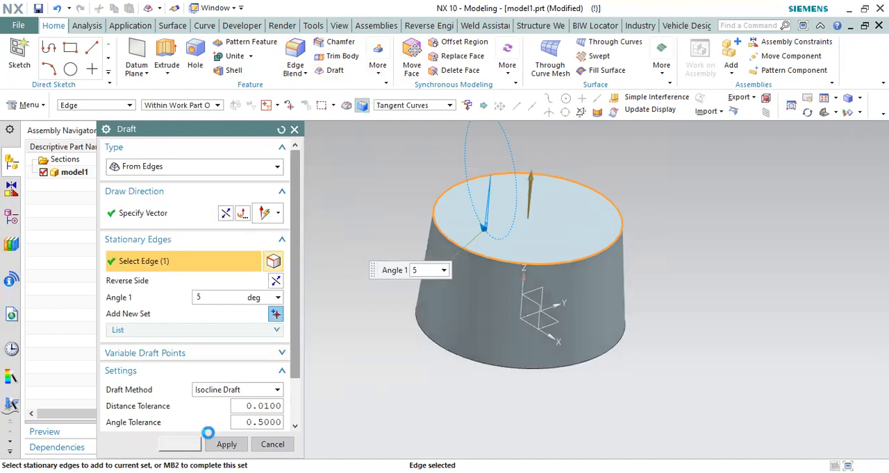
Step: Shell the drafted cylinder, removing its bottom face
{"action": "middle_click_drag", "start_coordinate": [486, 386], "coordinate": [502, 246]}
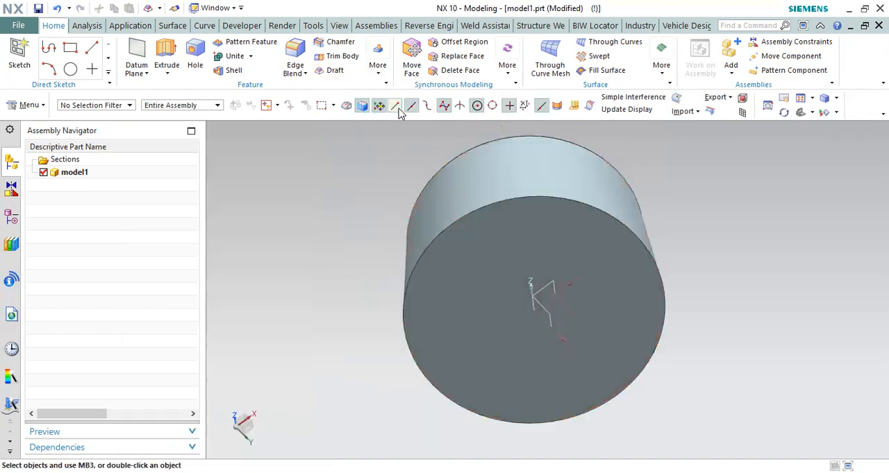
{"action": "right_click", "coordinate": [331, 188]}
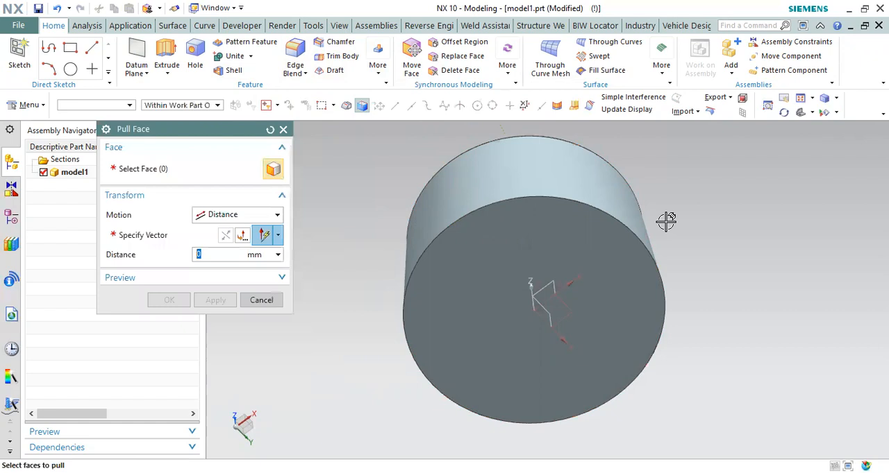
{"action": "key", "text": "Escape"}
{"action": "right_click", "coordinate": [519, 232]}
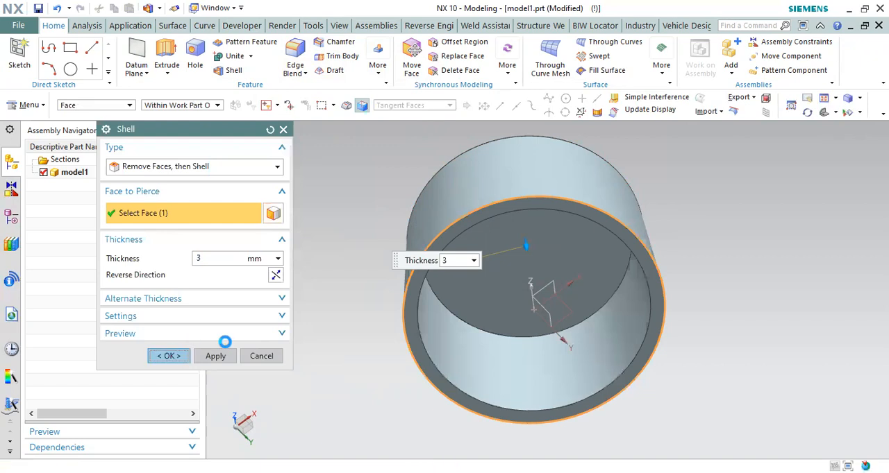
{"action": "middle_click", "coordinate": [224, 341]}
Step: Section the shelled body horizontally at a 15 mm offset, save a copy of the section curves, and turn off the section clipping
{"action": "middle_click_drag", "start_coordinate": [561, 341], "coordinate": [574, 278]}
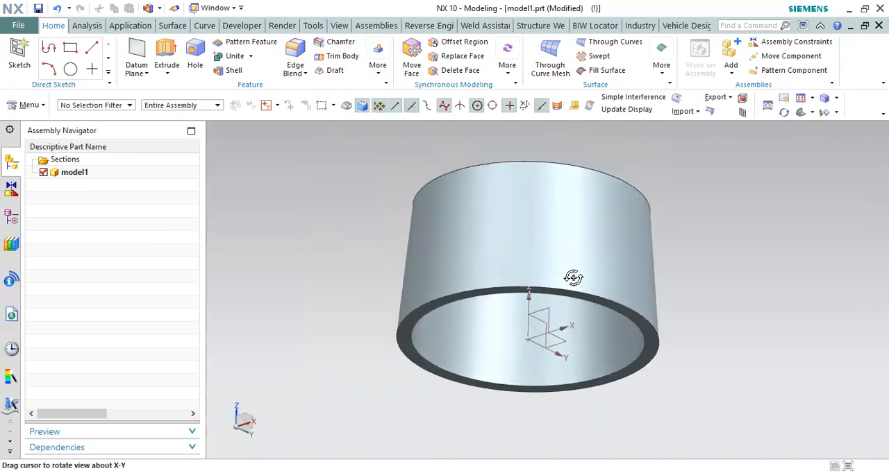
{"action": "scroll", "coordinate": [550, 312], "scroll_direction": "up", "scroll_amount": 1}
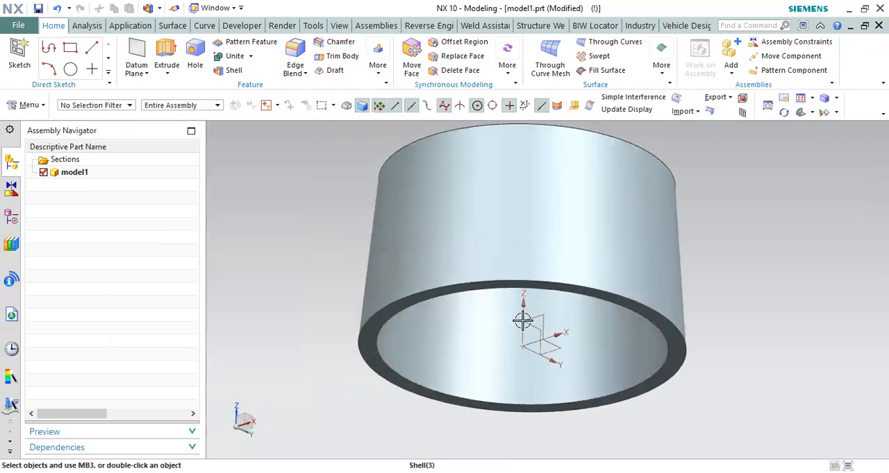
{"action": "scroll", "coordinate": [440, 341], "scroll_direction": "up", "scroll_amount": 1}
{"action": "scroll", "coordinate": [423, 331], "scroll_direction": "down", "scroll_amount": 2}
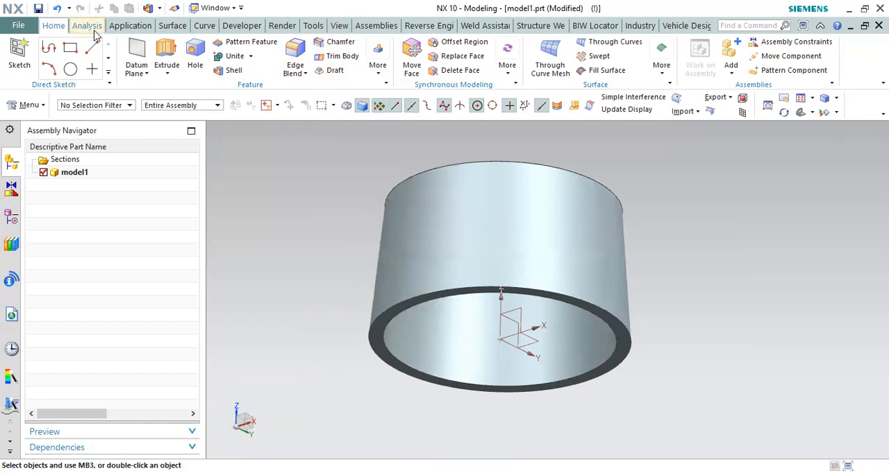
{"action": "left_click", "coordinate": [91, 48]}
{"action": "key", "text": "ctrl+h"}
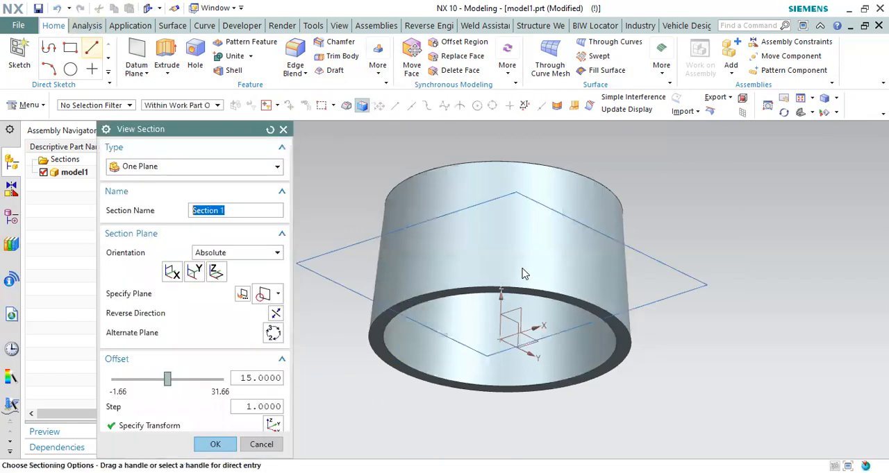
{"action": "left_click_drag", "start_coordinate": [297, 230], "coordinate": [323, 386]}
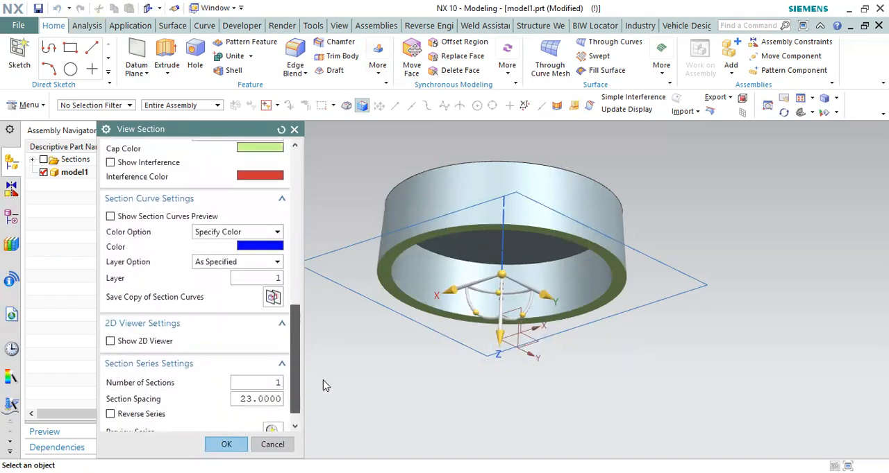
{"action": "left_click", "coordinate": [272, 297]}
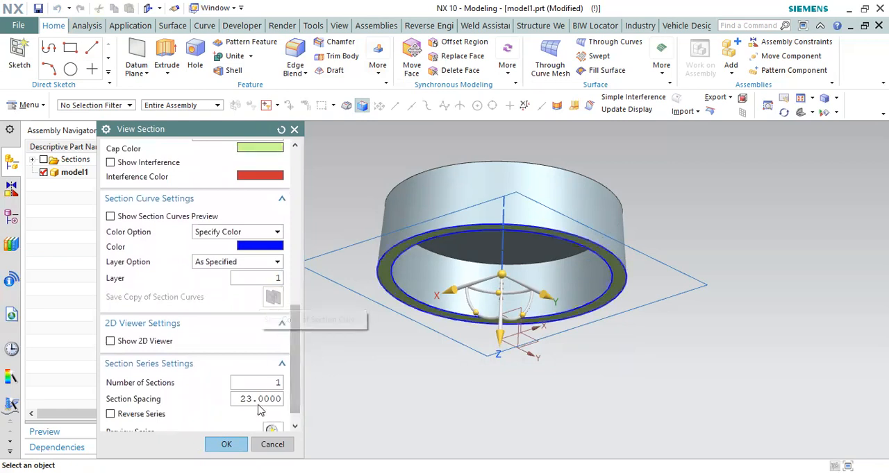
{"action": "left_click", "coordinate": [225, 443]}
{"action": "left_click", "coordinate": [79, 174]}
{"action": "double_click", "coordinate": [80, 173]}
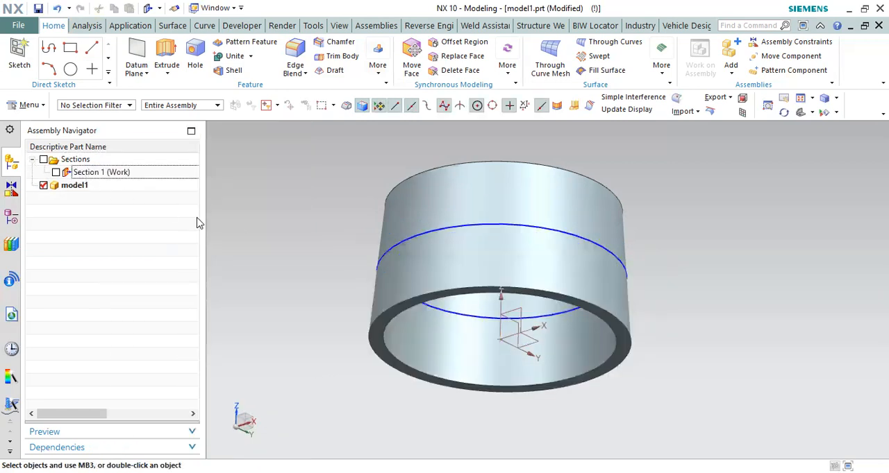
Step: Delete the outer section curve and sweep a solid 0.5 mm diameter tube along the inner curve, united with the shelled body
{"action": "left_click", "coordinate": [411, 239]}
{"action": "key", "text": "Delete"}
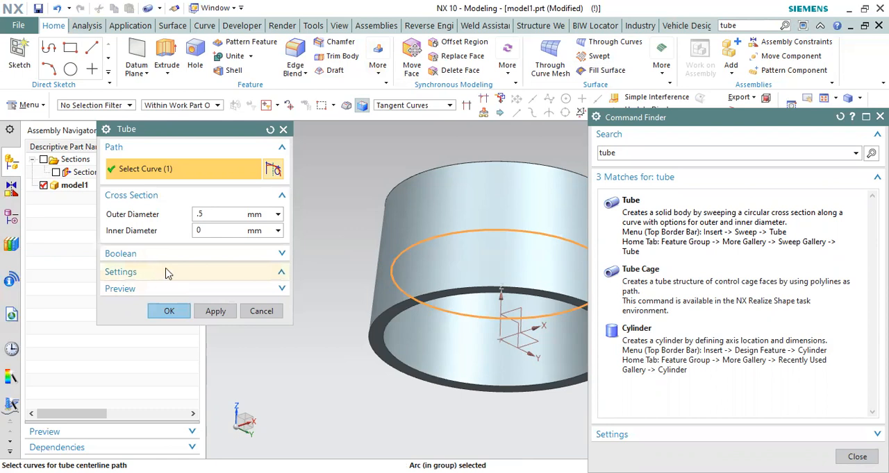
{"action": "left_click", "coordinate": [169, 399]}
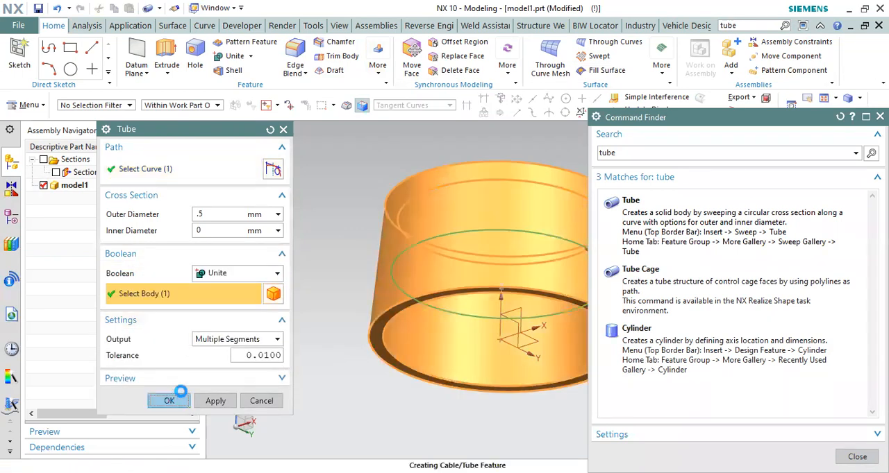
Step: Examine the thin tube bead running around the inner wall of the shelled body
{"action": "scroll", "coordinate": [472, 283], "scroll_direction": "down", "scroll_amount": 1}
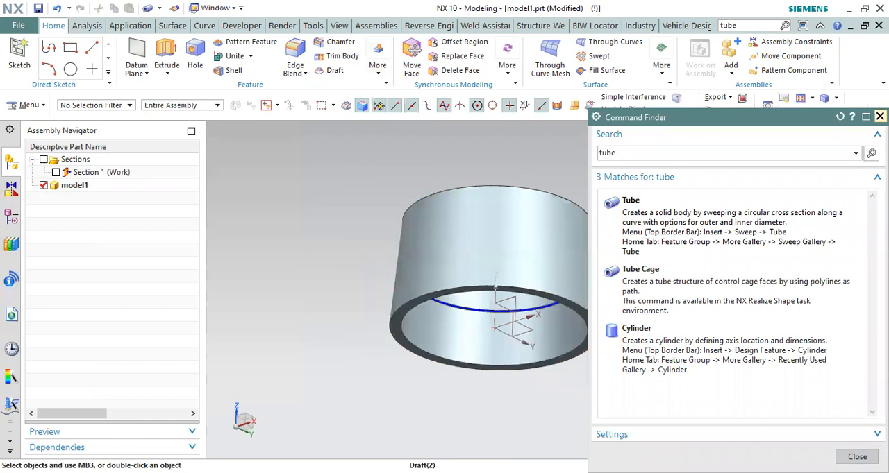
{"action": "scroll", "coordinate": [433, 284], "scroll_direction": "up", "scroll_amount": 5}
{"action": "middle_click_drag", "start_coordinate": [432, 283], "coordinate": [406, 219]}
{"action": "scroll", "coordinate": [405, 219], "scroll_direction": "down", "scroll_amount": 6}
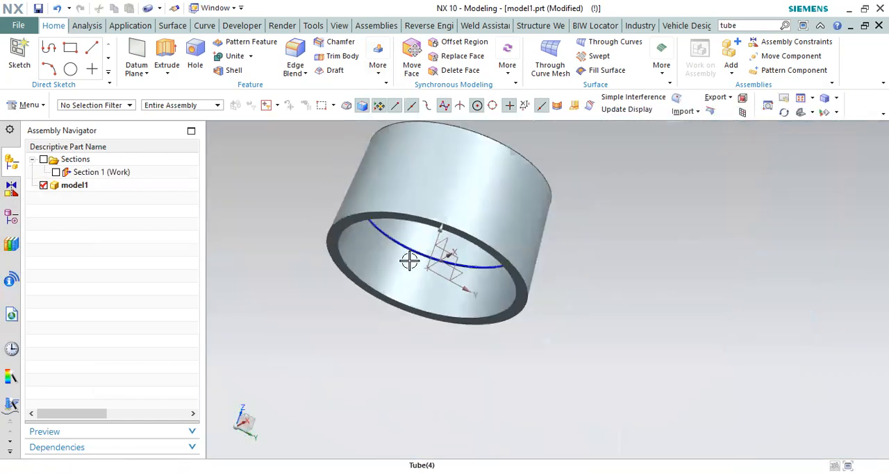
{"action": "middle_click_drag", "start_coordinate": [409, 260], "coordinate": [477, 168]}
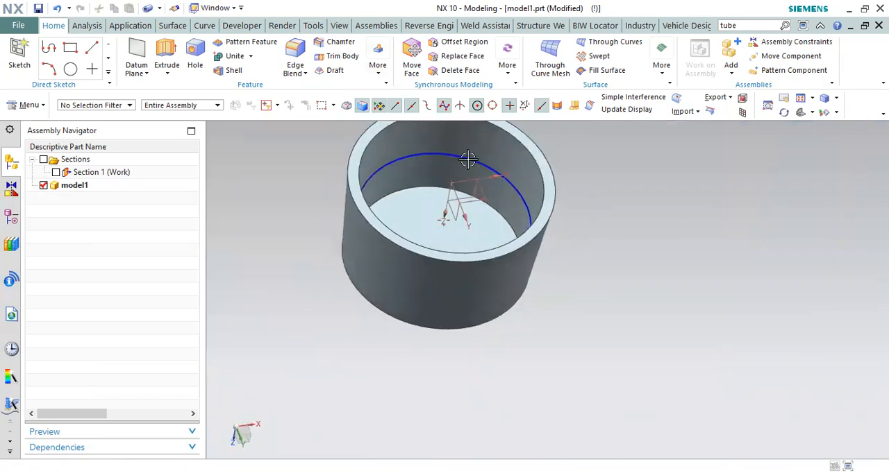
{"action": "scroll", "coordinate": [477, 167], "scroll_direction": "up", "scroll_amount": 5}
{"action": "scroll", "coordinate": [477, 167], "scroll_direction": "down", "scroll_amount": 5}
{"action": "scroll", "coordinate": [560, 202], "scroll_direction": "up", "scroll_amount": 6}
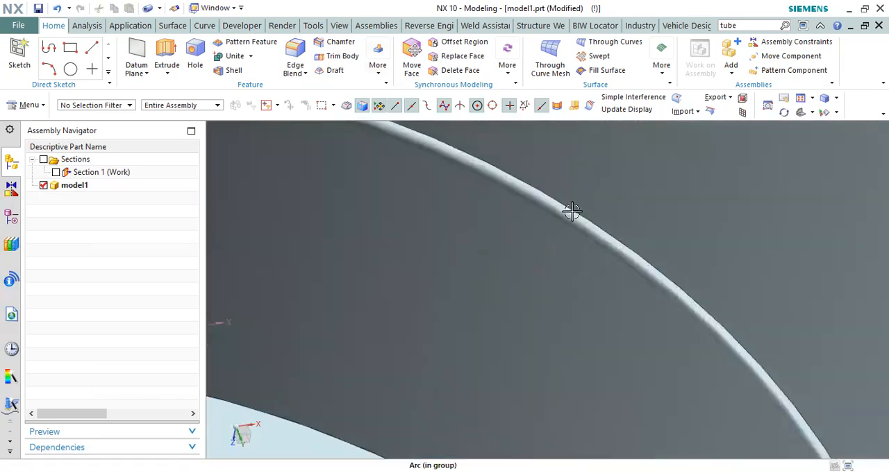
{"action": "scroll", "coordinate": [560, 201], "scroll_direction": "down", "scroll_amount": 6}
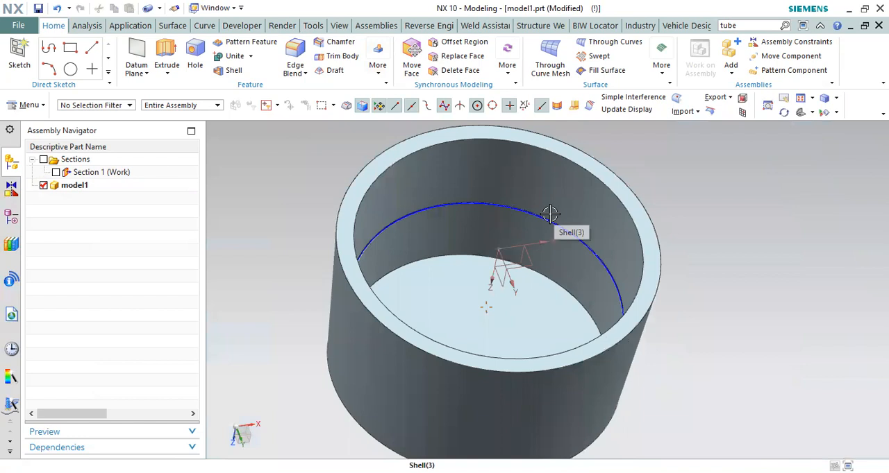
{"action": "middle_click_drag", "start_coordinate": [479, 222], "coordinate": [460, 279]}
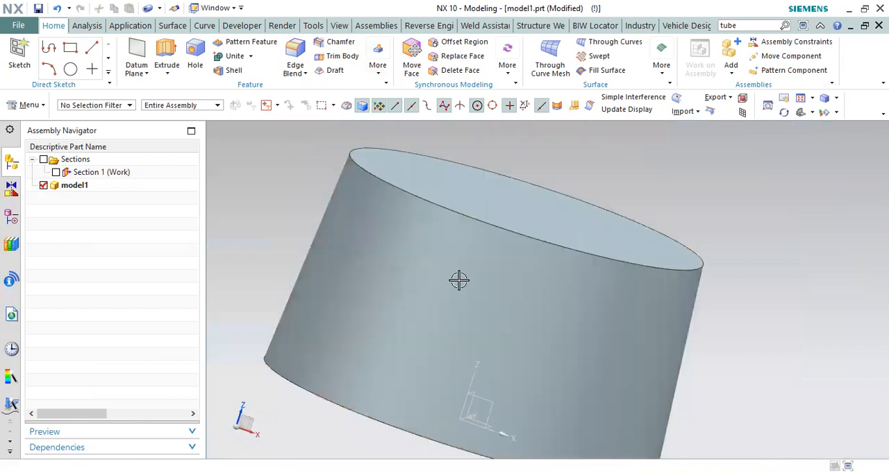
Step: Reorient the view section to the Y plane in the front view so it cuts vertically through the body
{"action": "scroll", "coordinate": [461, 281], "scroll_direction": "down", "scroll_amount": 3}
{"action": "key", "text": "ctrl+alt+f"}
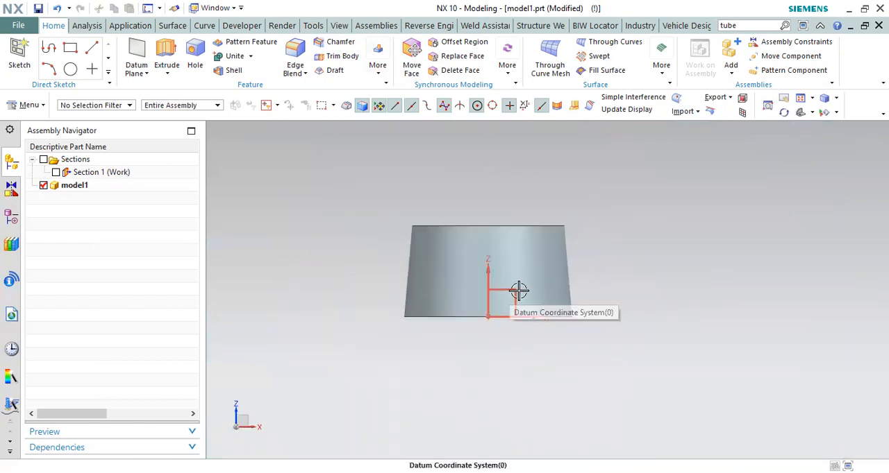
{"action": "key", "text": "ctrl+h"}
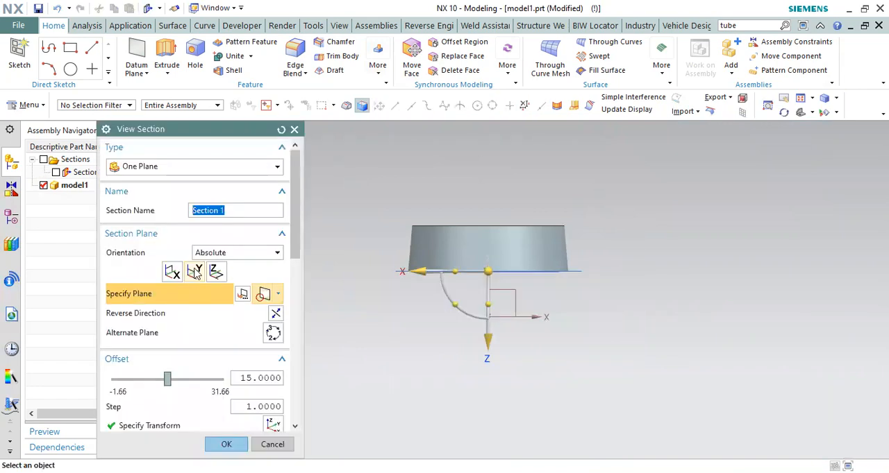
{"action": "middle_click", "coordinate": [363, 270]}
Step: Examine the bead's protrusion from the drafted inner wall and the wall down to the open rim in the section view
{"action": "scroll", "coordinate": [419, 271], "scroll_direction": "up", "scroll_amount": 12}
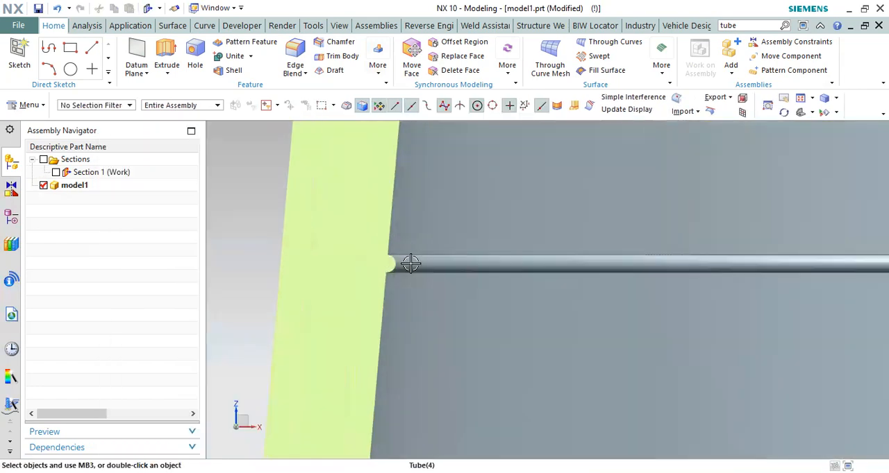
{"action": "scroll", "coordinate": [409, 251], "scroll_direction": "down", "scroll_amount": 4}
{"action": "scroll", "coordinate": [457, 260], "scroll_direction": "down", "scroll_amount": 8}
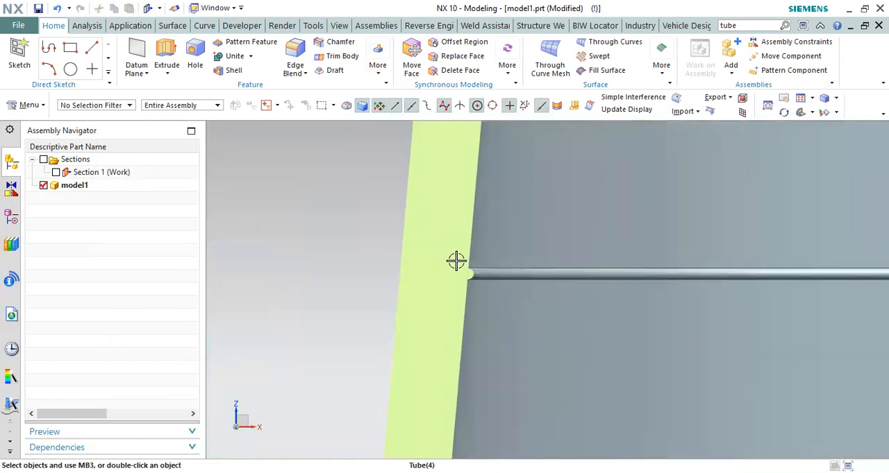
{"action": "scroll", "coordinate": [412, 255], "scroll_direction": "up", "scroll_amount": 8}
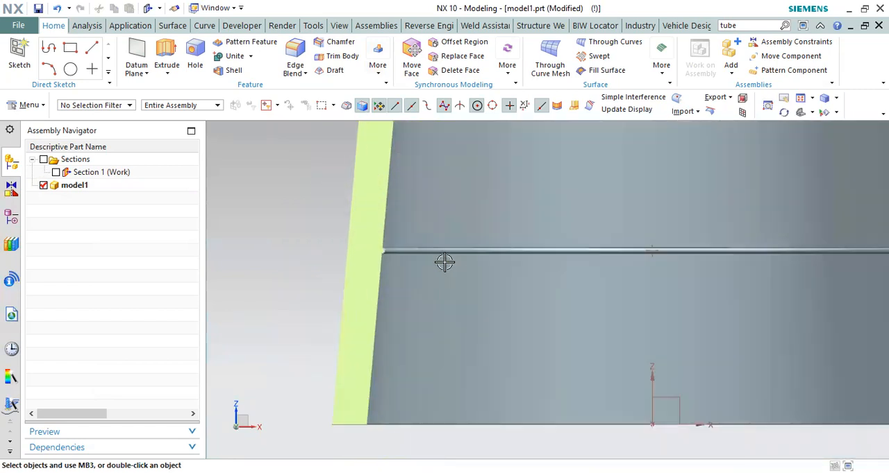
{"action": "scroll", "coordinate": [389, 232], "scroll_direction": "down", "scroll_amount": 9}
{"action": "scroll", "coordinate": [375, 277], "scroll_direction": "up", "scroll_amount": 1}
{"action": "scroll", "coordinate": [375, 292], "scroll_direction": "up", "scroll_amount": 2}
{"action": "left_click_drag", "start_coordinate": [387, 279], "coordinate": [298, 338]}
{"action": "scroll", "coordinate": [416, 340], "scroll_direction": "down", "scroll_amount": 3}
{"action": "scroll", "coordinate": [407, 305], "scroll_direction": "up", "scroll_amount": 3}
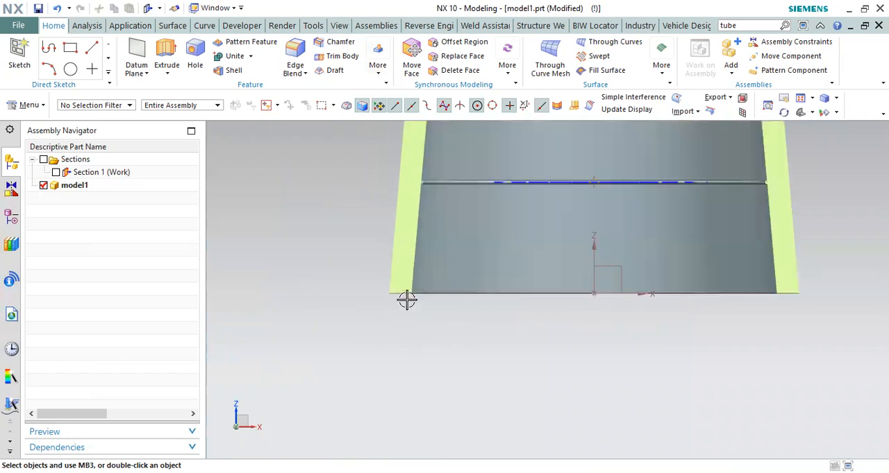
{"action": "left_click_drag", "start_coordinate": [407, 290], "coordinate": [286, 326]}
{"action": "scroll", "coordinate": [416, 308], "scroll_direction": "down", "scroll_amount": 3}
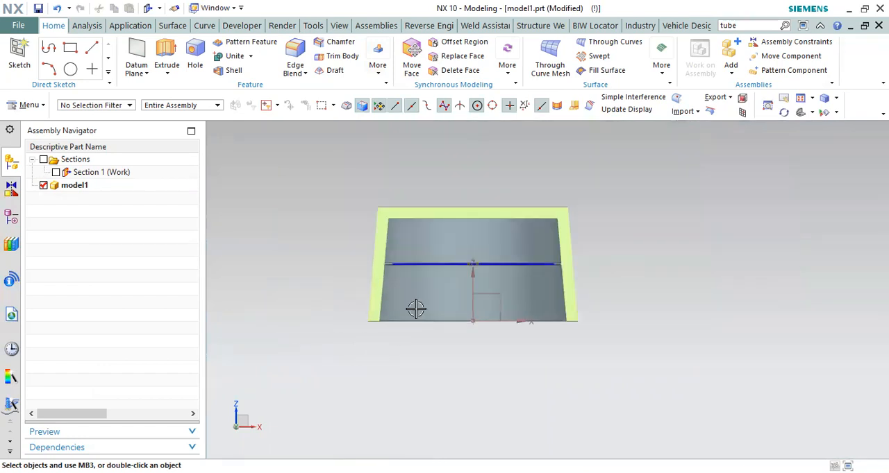
{"action": "middle_click_drag", "start_coordinate": [421, 233], "coordinate": [406, 206]}
{"action": "scroll", "coordinate": [417, 280], "scroll_direction": "up", "scroll_amount": 3}
{"action": "scroll", "coordinate": [417, 280], "scroll_direction": "up", "scroll_amount": 2}
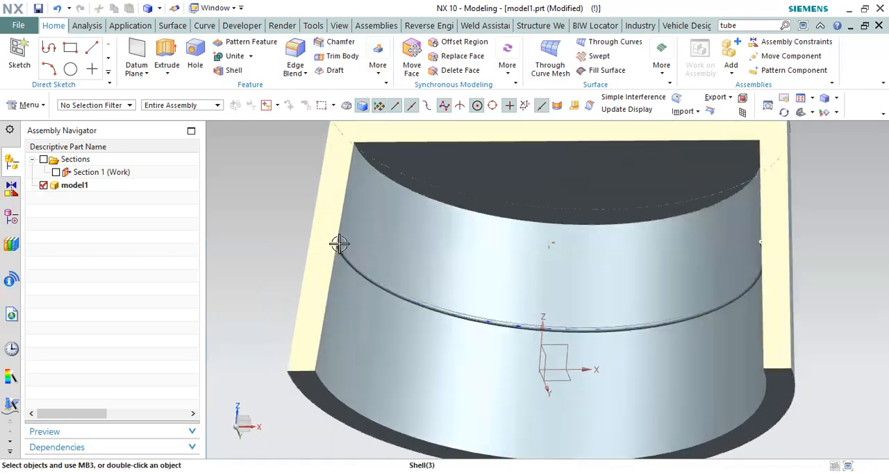
Step: Display the vertical section of the body and examine its wall, open rim and internal bead
{"action": "scroll", "coordinate": [406, 201], "scroll_direction": "down", "scroll_amount": 5}
{"action": "left_click", "coordinate": [56, 172]}
{"action": "middle_click_drag", "start_coordinate": [338, 224], "coordinate": [348, 248]}
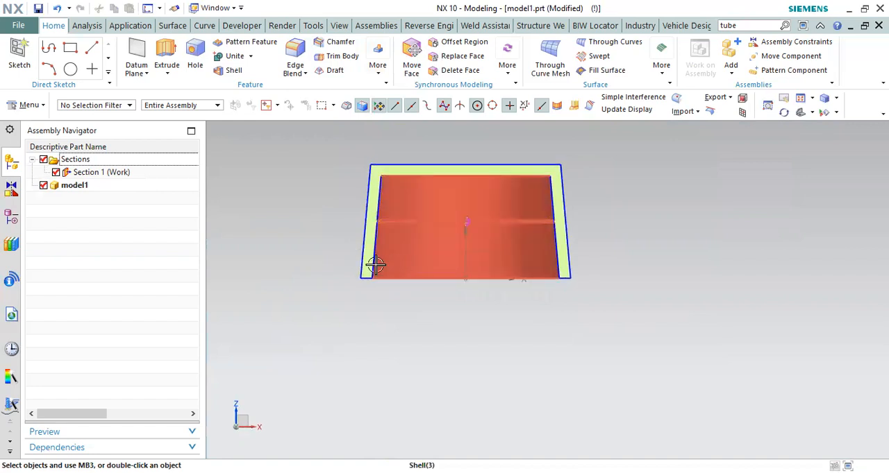
{"action": "scroll", "coordinate": [371, 266], "scroll_direction": "up", "scroll_amount": 5}
{"action": "left_click_drag", "start_coordinate": [347, 318], "coordinate": [251, 338]}
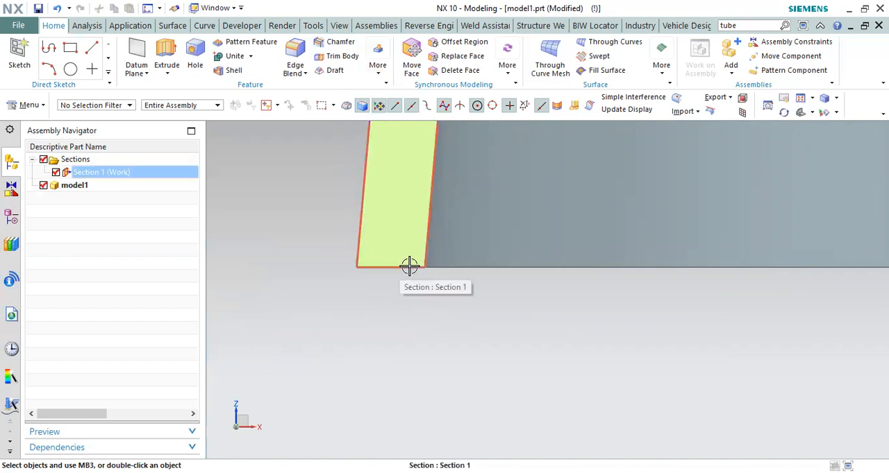
{"action": "left_click_drag", "start_coordinate": [414, 273], "coordinate": [279, 319]}
{"action": "scroll", "coordinate": [354, 328], "scroll_direction": "down", "scroll_amount": 3}
{"action": "scroll", "coordinate": [352, 326], "scroll_direction": "down", "scroll_amount": 5}
{"action": "scroll", "coordinate": [541, 323], "scroll_direction": "up", "scroll_amount": 3}
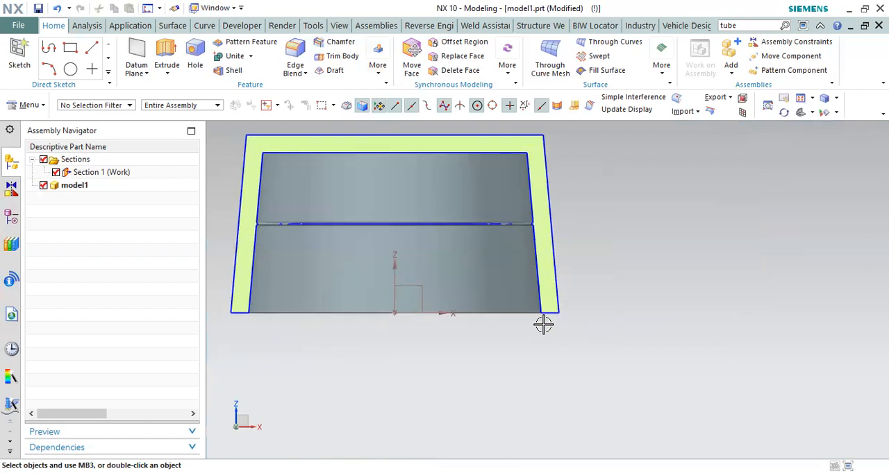
{"action": "middle_click_drag", "start_coordinate": [538, 318], "coordinate": [556, 321]}
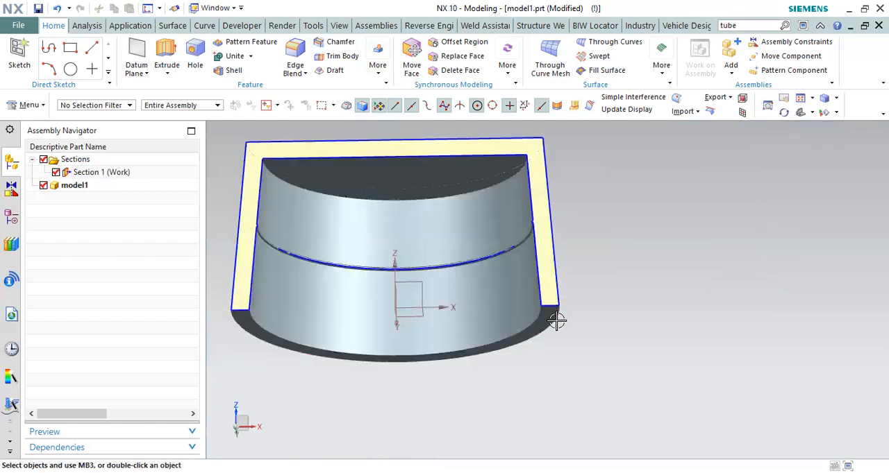
{"action": "scroll", "coordinate": [643, 240], "scroll_direction": "down", "scroll_amount": 3}
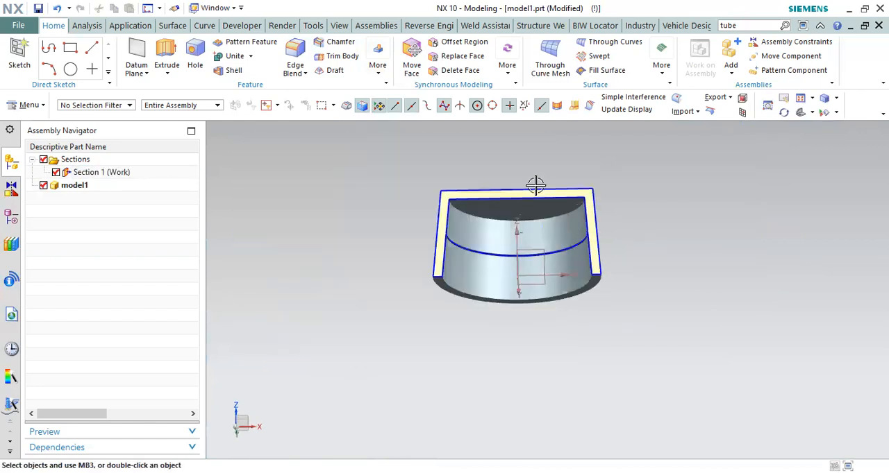
Step: Hide the section and examine the complete body from its open underside and from the front
{"action": "left_click", "coordinate": [55, 172]}
{"action": "middle_click_drag", "start_coordinate": [477, 272], "coordinate": [410, 192]}
{"action": "scroll", "coordinate": [456, 192], "scroll_direction": "up", "scroll_amount": 7}
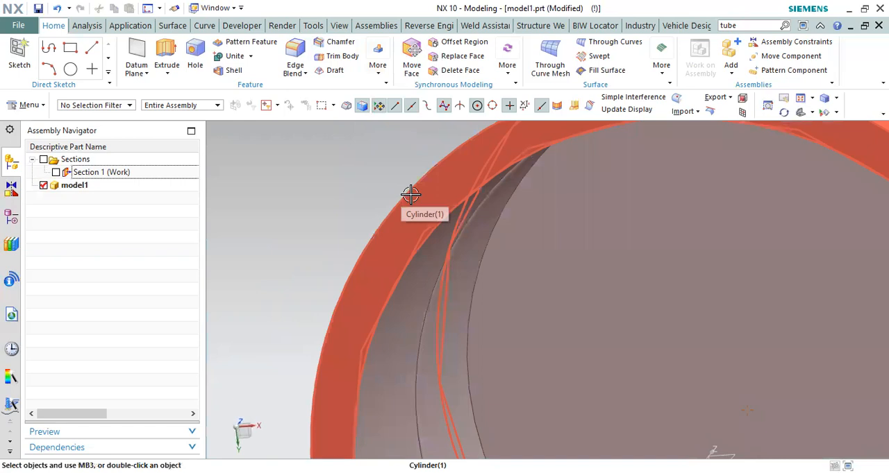
{"action": "scroll", "coordinate": [396, 228], "scroll_direction": "down", "scroll_amount": 3}
{"action": "middle_click_drag", "start_coordinate": [396, 228], "coordinate": [386, 247]}
{"action": "scroll", "coordinate": [388, 230], "scroll_direction": "down", "scroll_amount": 4}
{"action": "middle_click_drag", "start_coordinate": [391, 214], "coordinate": [391, 263]}
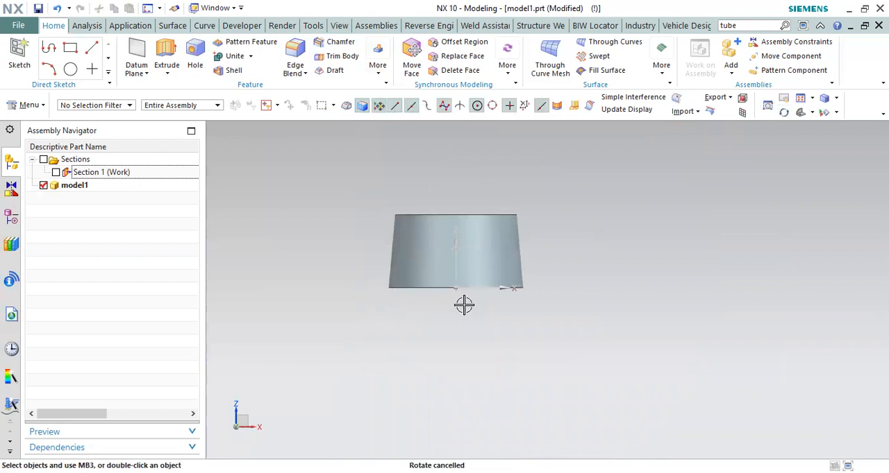
Step: Display the vertical section again and check the Shell feature's thickness setting
{"action": "left_click", "coordinate": [57, 172]}
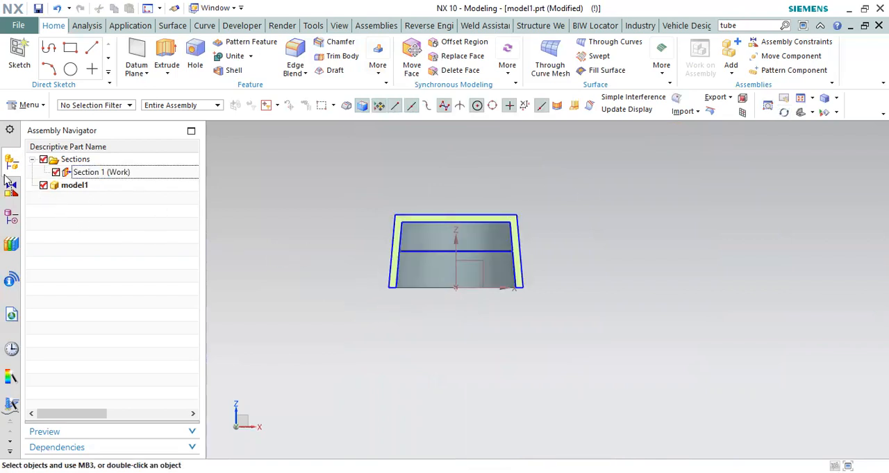
{"action": "left_click", "coordinate": [11, 216]}
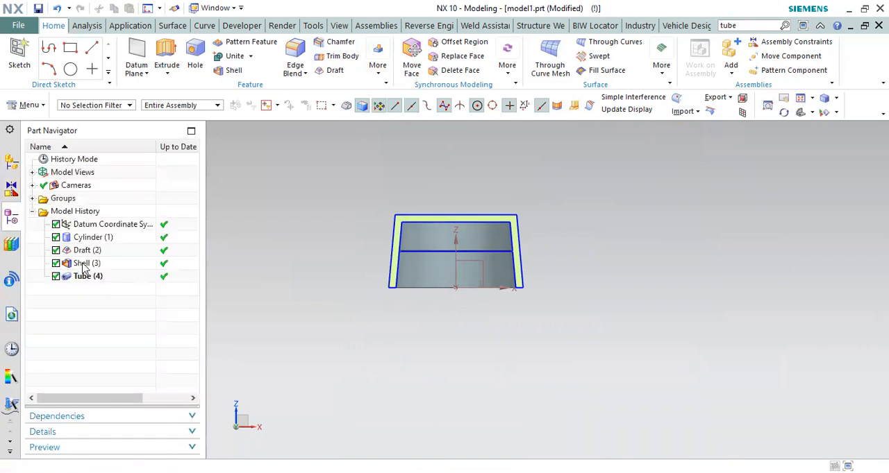
{"action": "double_click", "coordinate": [84, 263]}
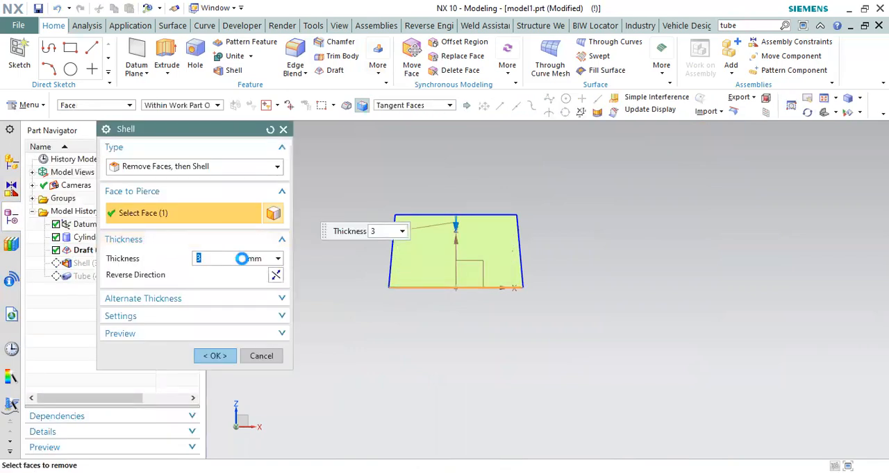
{"action": "middle_click", "coordinate": [493, 240]}
Step: Offset the outer drafted side face of the body inward by 2 mm with Offset Face
{"action": "scroll", "coordinate": [518, 234], "scroll_direction": "up", "scroll_amount": 3}
{"action": "middle_click_drag", "start_coordinate": [576, 222], "coordinate": [559, 243]}
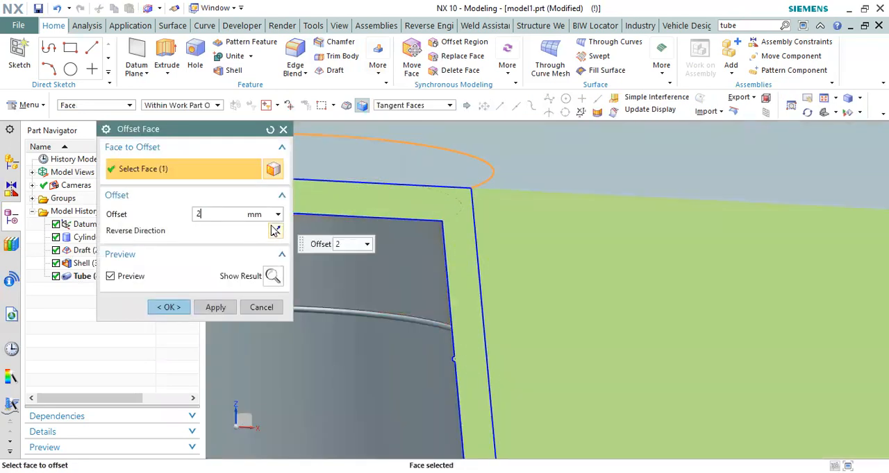
{"action": "left_click", "coordinate": [275, 230]}
{"action": "left_click", "coordinate": [169, 308]}
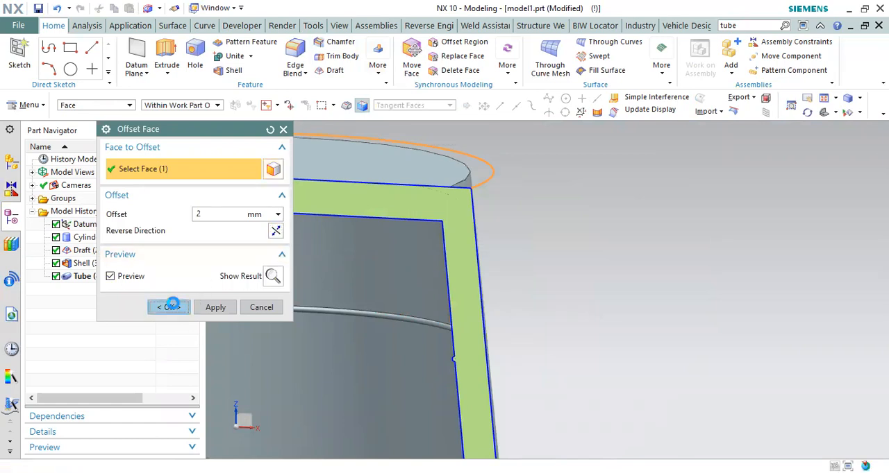
Step: Examine the thinned side wall and the bead's profile in the front section view
{"action": "scroll", "coordinate": [562, 229], "scroll_direction": "down", "scroll_amount": 5}
{"action": "key", "text": "F8"}
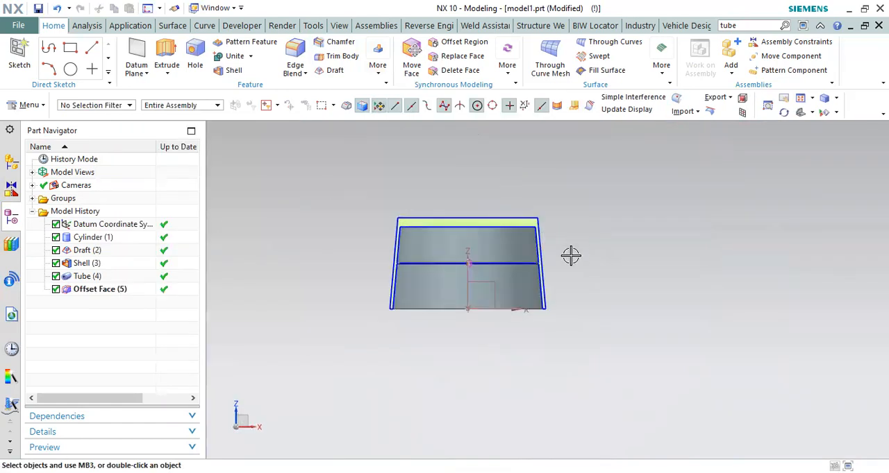
{"action": "scroll", "coordinate": [543, 276], "scroll_direction": "up", "scroll_amount": 10}
{"action": "scroll", "coordinate": [563, 246], "scroll_direction": "down", "scroll_amount": 5}
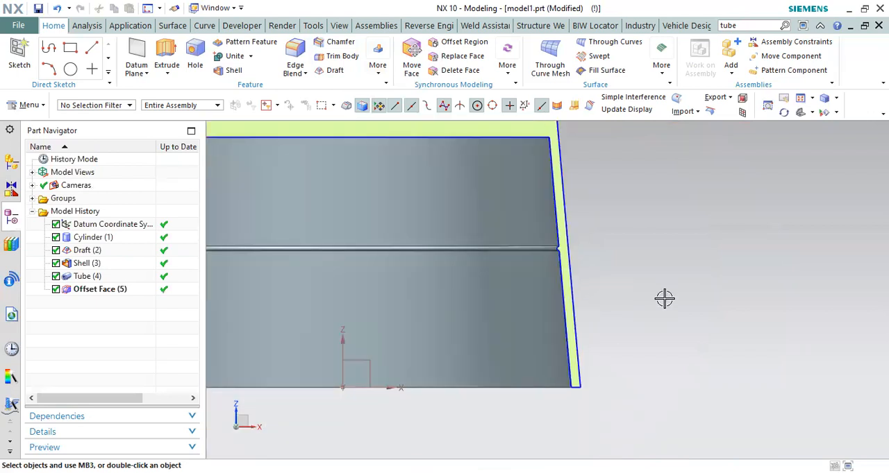
{"action": "scroll", "coordinate": [586, 264], "scroll_direction": "up", "scroll_amount": 6}
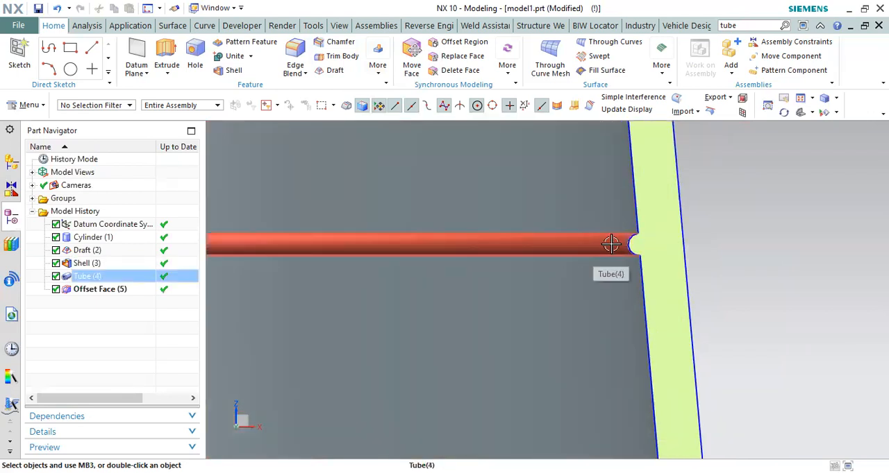
{"action": "scroll", "coordinate": [639, 229], "scroll_direction": "down", "scroll_amount": 8}
{"action": "scroll", "coordinate": [700, 252], "scroll_direction": "up", "scroll_amount": 4}
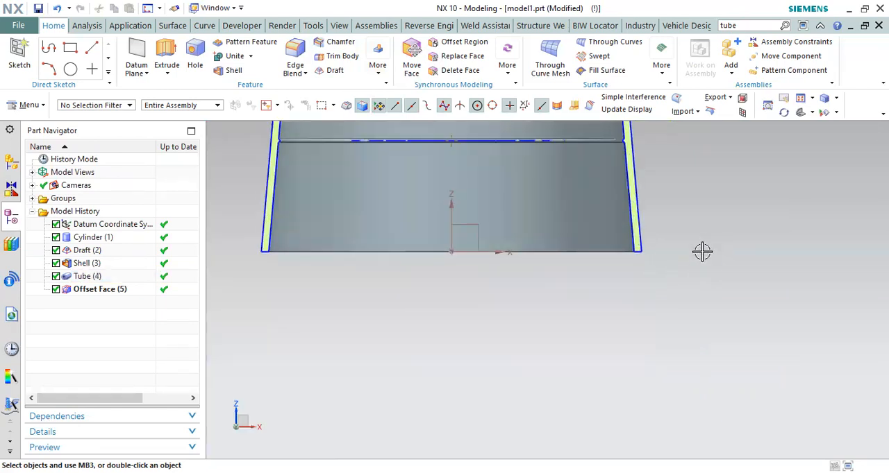
Step: Set up an extrusion of the body's circular open rim edge as a separate body with Boolean None
{"action": "left_click_drag", "start_coordinate": [636, 258], "coordinate": [728, 281]}
{"action": "scroll", "coordinate": [601, 284], "scroll_direction": "down", "scroll_amount": 3}
{"action": "middle_click_drag", "start_coordinate": [601, 283], "coordinate": [599, 314]}
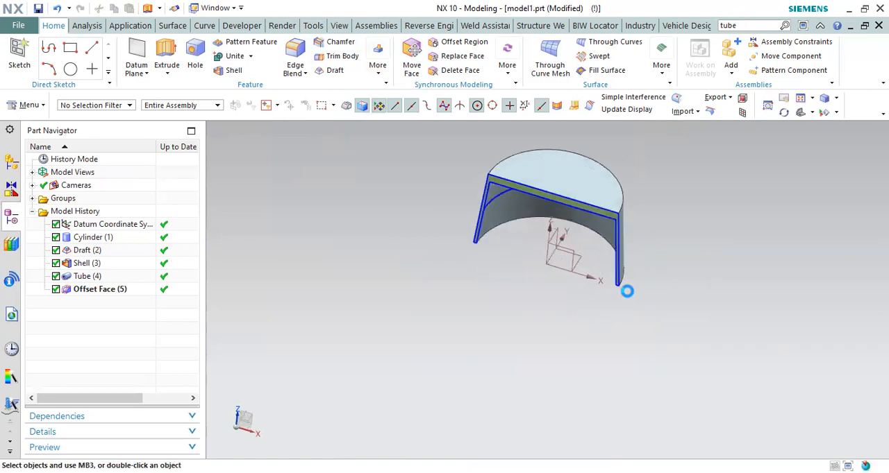
{"action": "key", "text": "x"}
{"action": "scroll", "coordinate": [627, 291], "scroll_direction": "up", "scroll_amount": 3}
{"action": "left_click", "coordinate": [620, 277]}
{"action": "scroll", "coordinate": [579, 289], "scroll_direction": "down", "scroll_amount": 5}
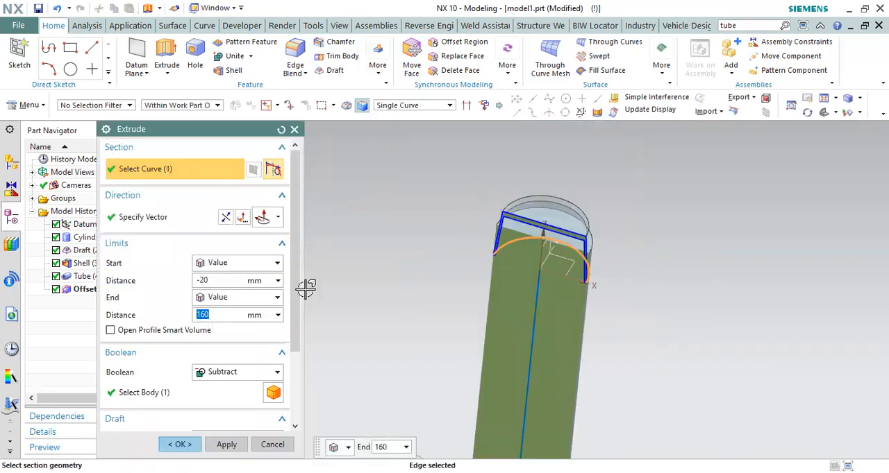
{"action": "left_click", "coordinate": [229, 373]}
{"action": "left_click", "coordinate": [226, 385]}
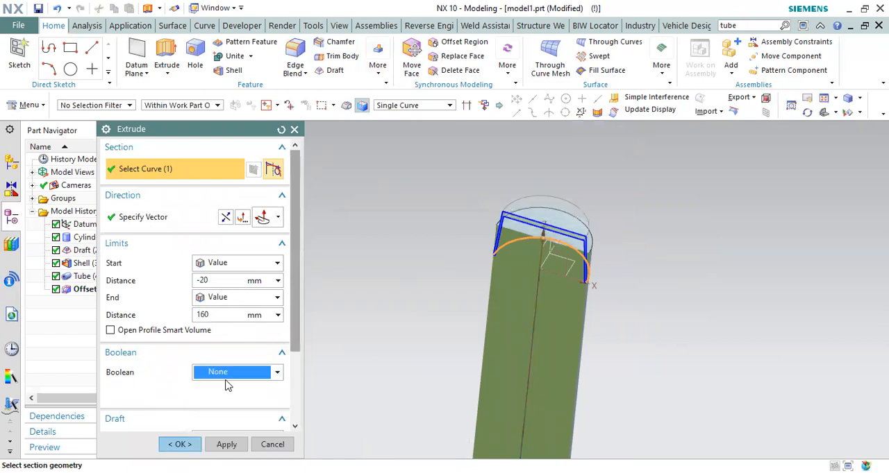
Step: Give the rim extrusion a single-sided outward offset of 49 mm
{"action": "scroll", "coordinate": [222, 382], "scroll_direction": "down", "scroll_amount": 3}
{"action": "left_click", "coordinate": [224, 381]}
{"action": "left_click", "coordinate": [228, 405]}
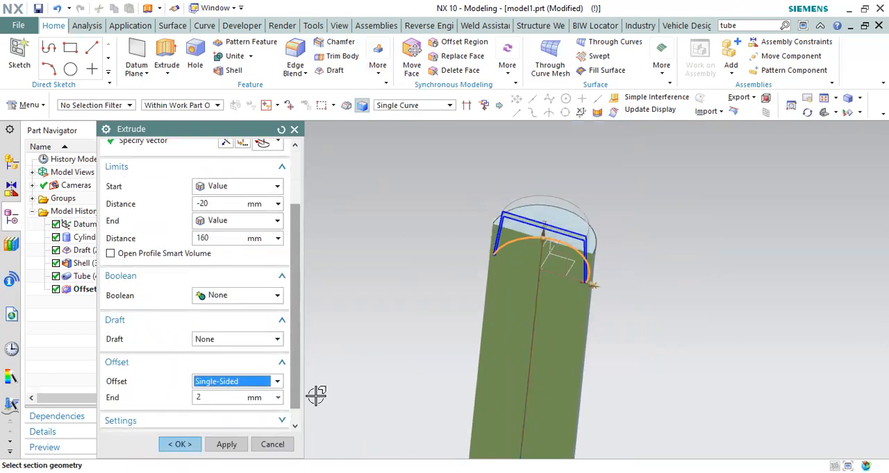
{"action": "scroll", "coordinate": [592, 291], "scroll_direction": "down", "scroll_amount": 1}
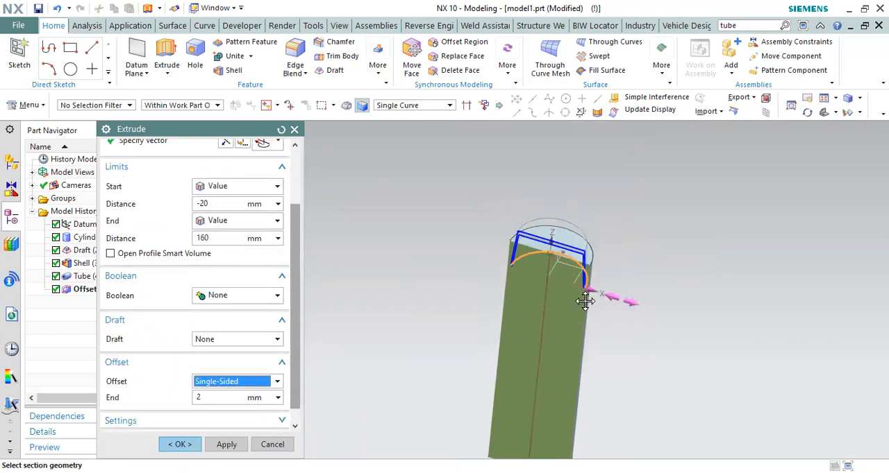
{"action": "left_click_drag", "start_coordinate": [585, 300], "coordinate": [659, 308]}
Step: Set the rim extrusion's limits from 0 to 25 mm and create the wide base disc
{"action": "type", "text": "0"}
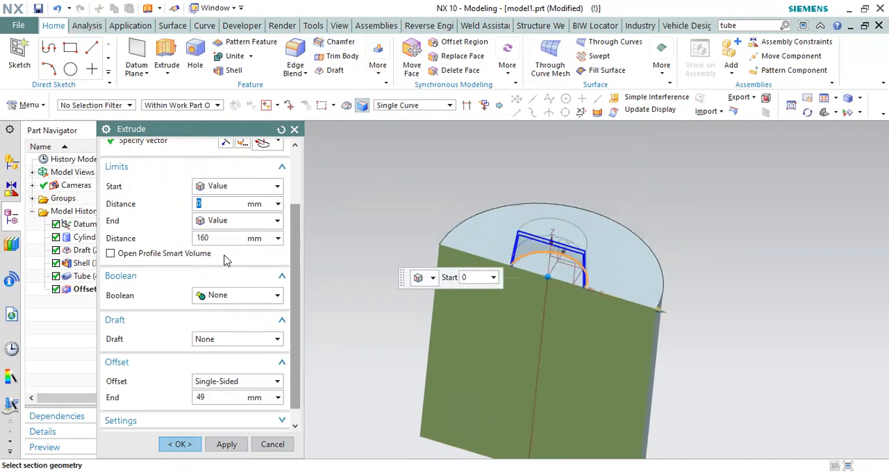
{"action": "key", "text": "Tab"}
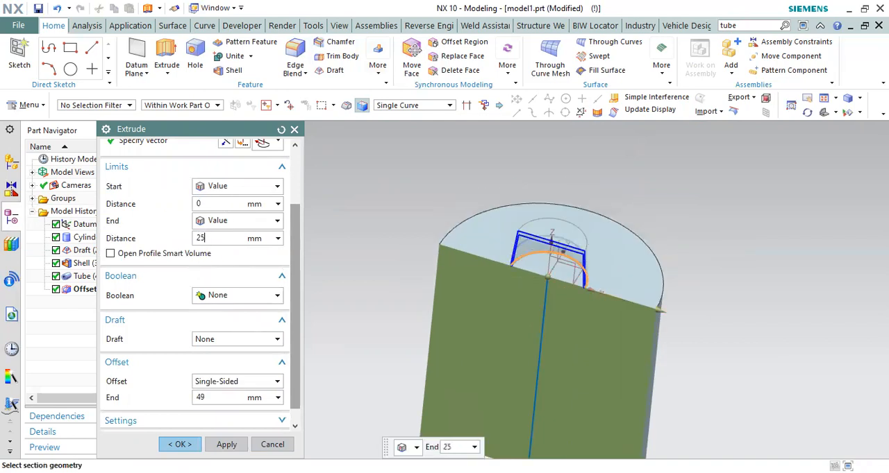
{"action": "type", "text": "25"}
{"action": "key", "text": "Return"}
{"action": "left_click", "coordinate": [200, 442]}
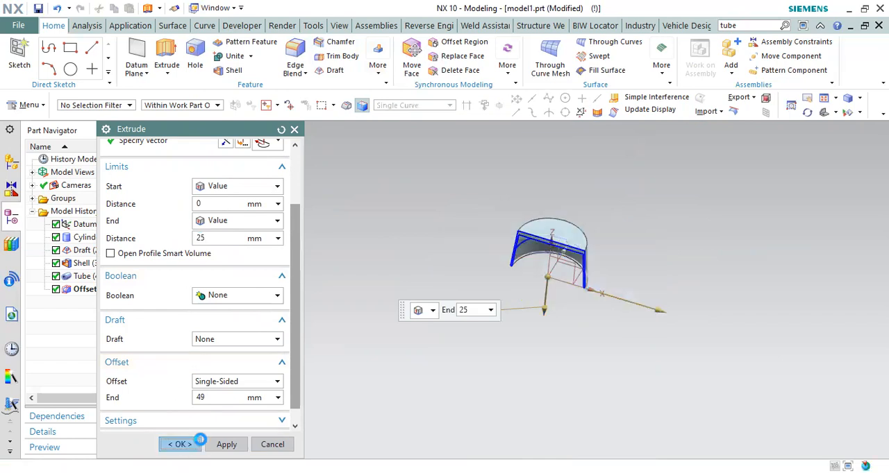
Step: Set up a separate extrusion of the shell's inner rim edge, spanning from -49 mm to 24 mm through the base disc
{"action": "scroll", "coordinate": [508, 284], "scroll_direction": "up", "scroll_amount": 4}
{"action": "mouse_move", "coordinate": [526, 300]}
{"action": "middle_mouse_down"}
{"action": "mouse_move", "coordinate": [508, 284]}
{"action": "mouse_move", "coordinate": [495, 290]}
{"action": "mouse_move", "coordinate": [514, 303]}
{"action": "middle_mouse_up"}
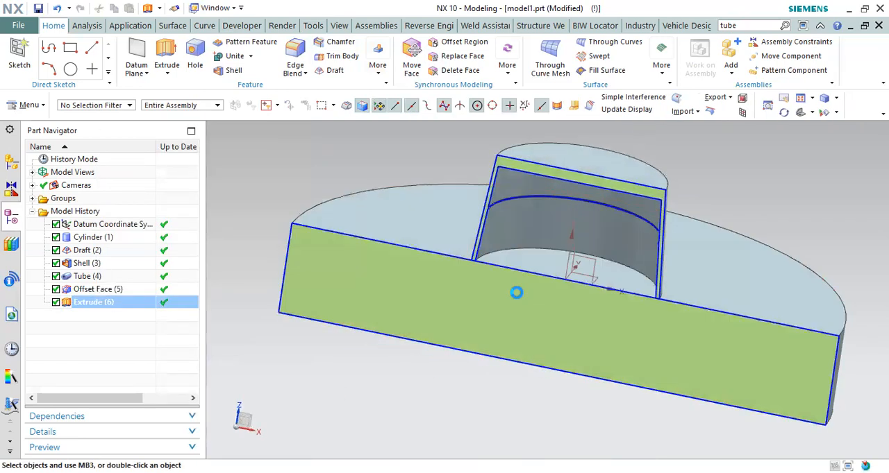
{"action": "key", "text": "x"}
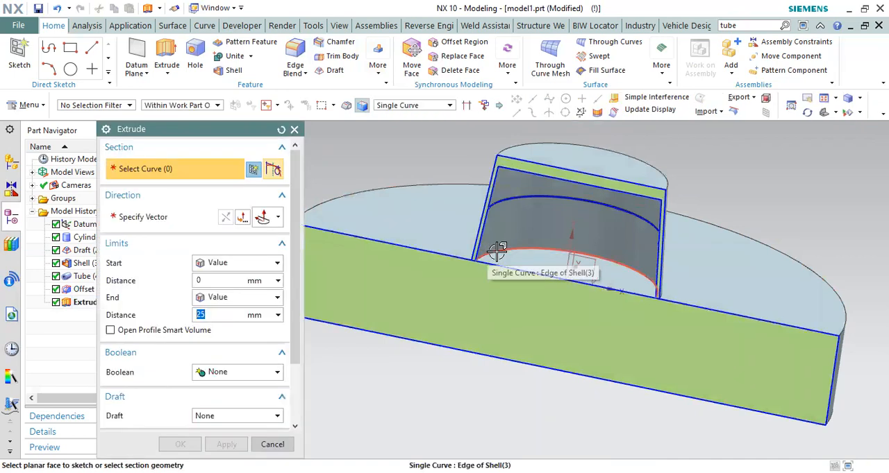
{"action": "left_click", "coordinate": [526, 281]}
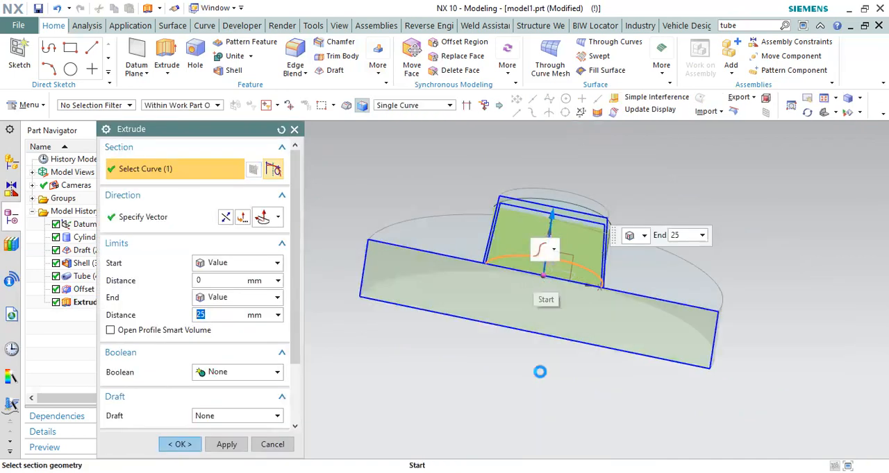
{"action": "left_click_drag", "start_coordinate": [543, 275], "coordinate": [533, 391]}
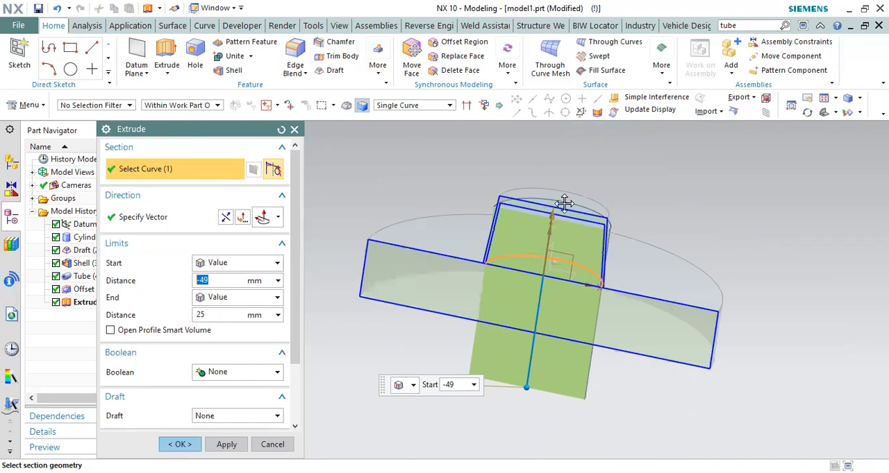
{"action": "left_click_drag", "start_coordinate": [555, 218], "coordinate": [559, 221]}
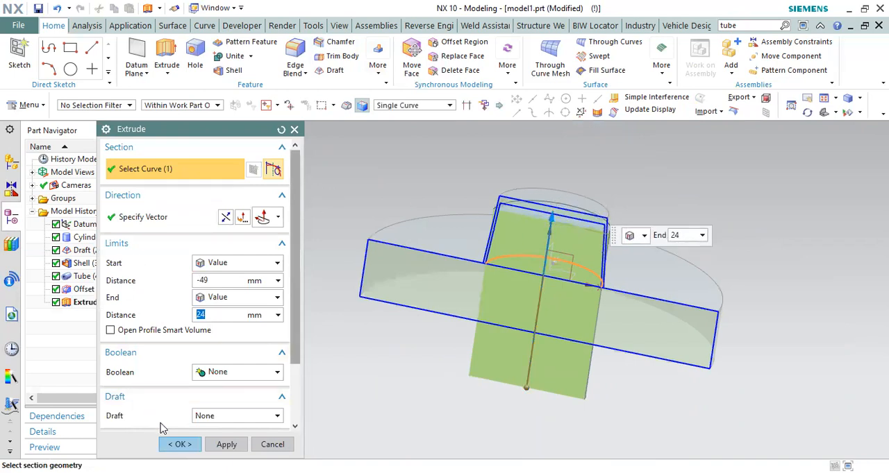
Step: End the core extrusion at the shell's inner top face with Until Selected and create the body
{"action": "scroll", "coordinate": [549, 228], "scroll_direction": "up", "scroll_amount": 5}
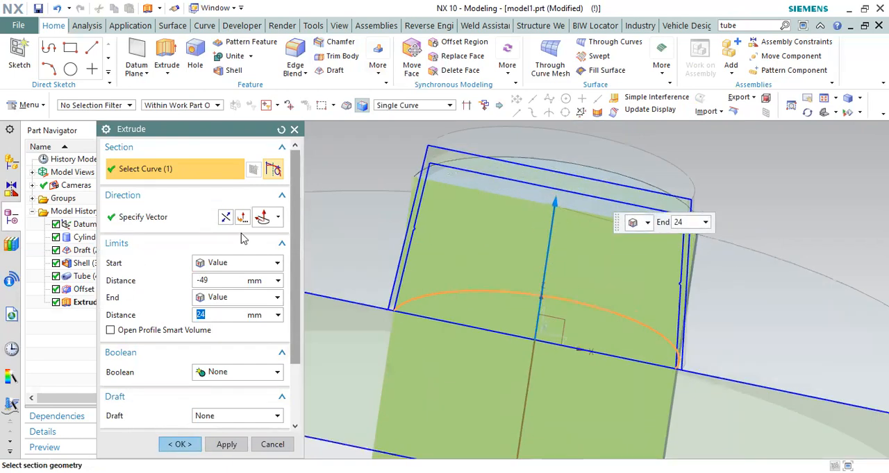
{"action": "left_click", "coordinate": [277, 317]}
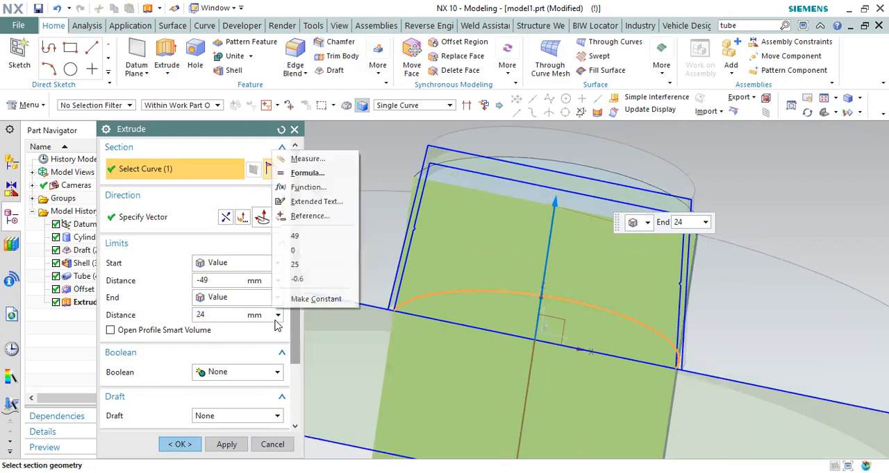
{"action": "left_click", "coordinate": [230, 300]}
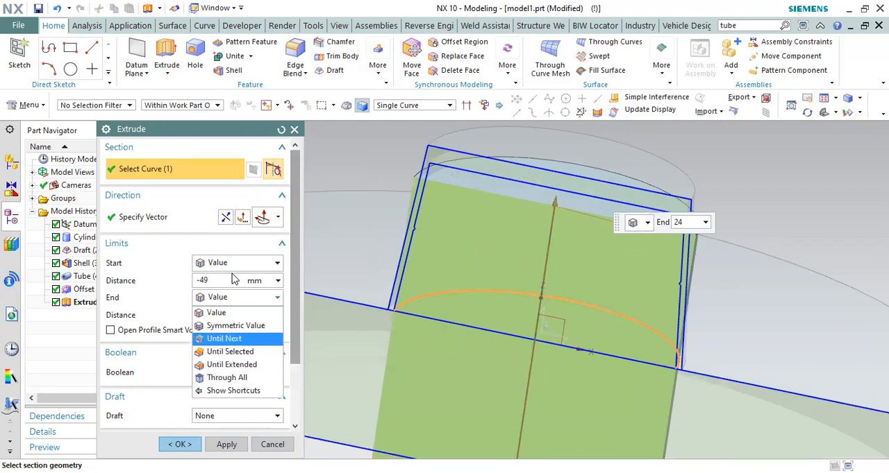
{"action": "left_click", "coordinate": [229, 351]}
{"action": "middle_click_drag", "start_coordinate": [547, 255], "coordinate": [508, 201]}
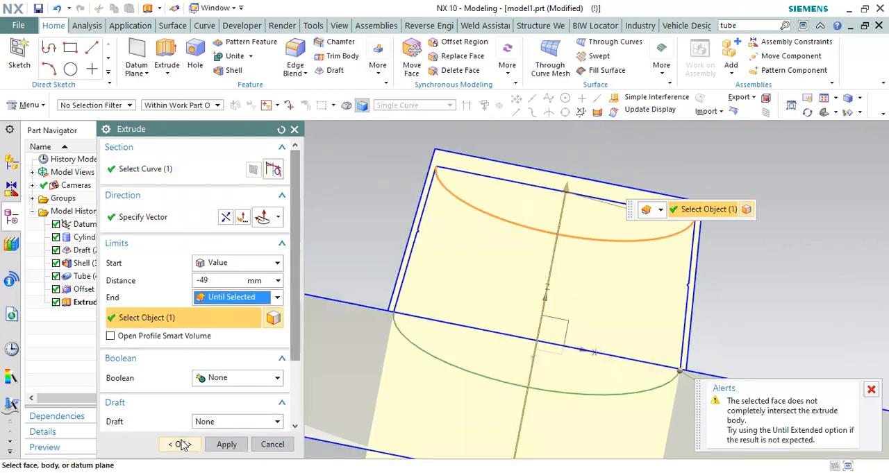
{"action": "left_click", "coordinate": [182, 444]}
{"action": "middle_click_drag", "start_coordinate": [546, 169], "coordinate": [543, 252]}
{"action": "key", "text": "s"}
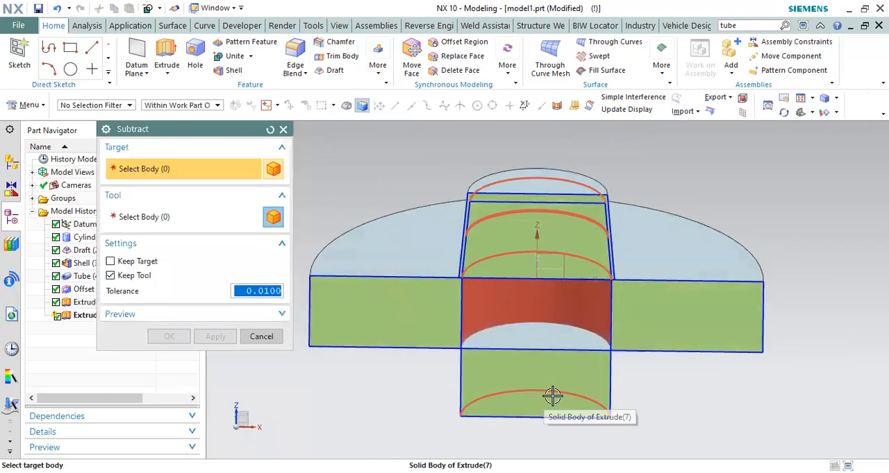
{"action": "scroll", "coordinate": [516, 183], "scroll_direction": "up", "scroll_amount": 1}
{"action": "left_click", "coordinate": [516, 183]}
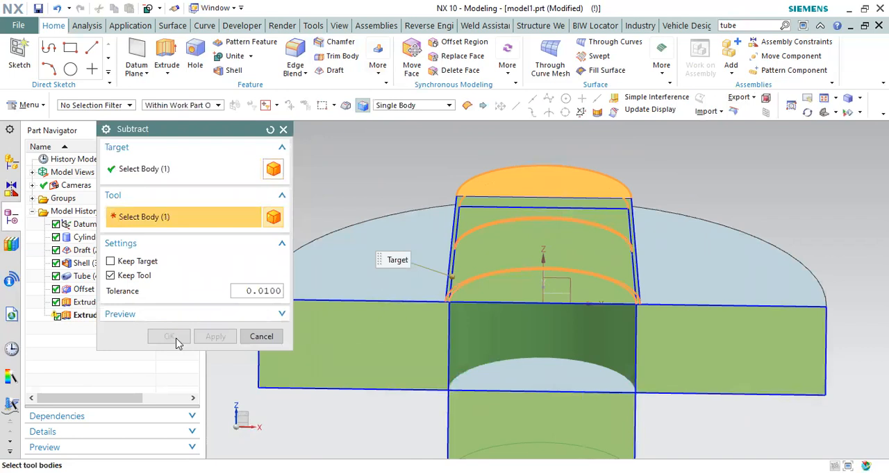
{"action": "left_click", "coordinate": [263, 340]}
Step: Offset the side face of the extruded core body with Offset Face
{"action": "scroll", "coordinate": [469, 307], "scroll_direction": "up", "scroll_amount": 4}
{"action": "middle_click_drag", "start_coordinate": [410, 274], "coordinate": [431, 258]}
{"action": "scroll", "coordinate": [453, 217], "scroll_direction": "down", "scroll_amount": 5}
{"action": "scroll", "coordinate": [424, 314], "scroll_direction": "up", "scroll_amount": 1}
{"action": "middle_click_drag", "start_coordinate": [430, 315], "coordinate": [431, 316]}
{"action": "key", "text": "o"}
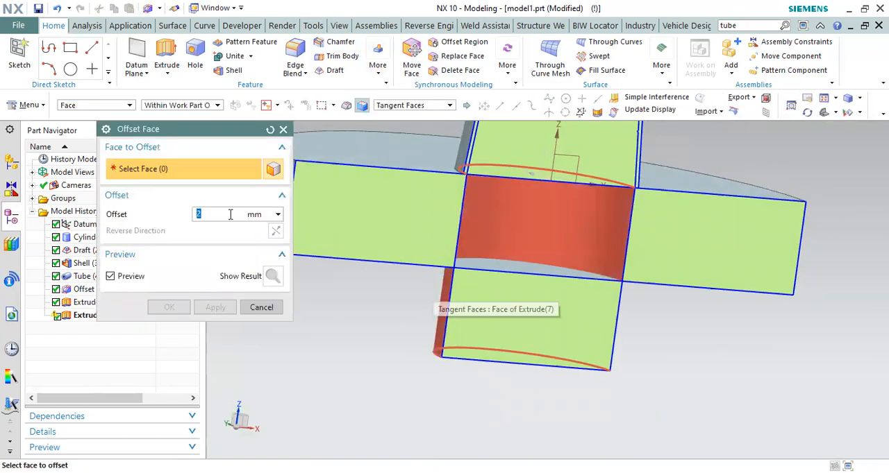
{"action": "left_click", "coordinate": [182, 307]}
Step: Try to subtract the core body from the cap shell, with the tool body kept
{"action": "scroll", "coordinate": [442, 332], "scroll_direction": "down", "scroll_amount": 4}
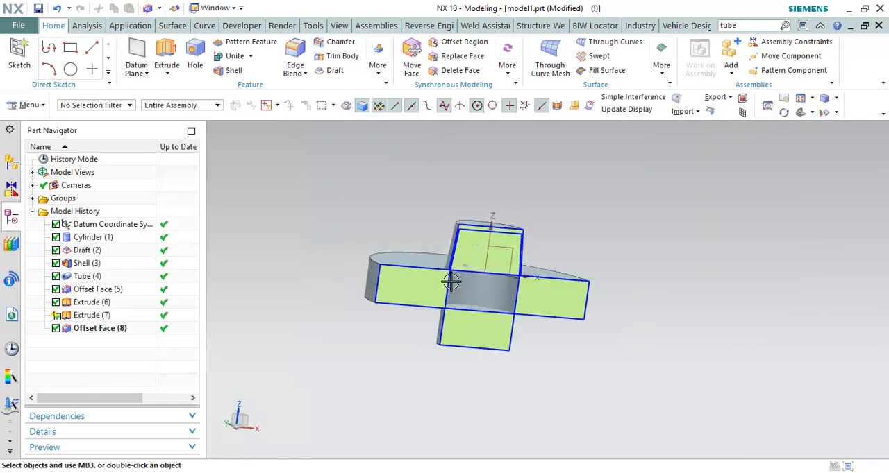
{"action": "scroll", "coordinate": [448, 315], "scroll_direction": "up", "scroll_amount": 4}
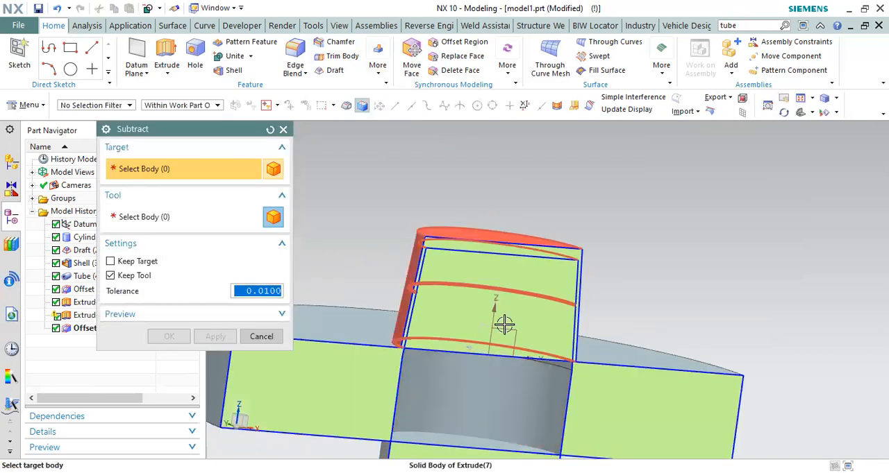
{"action": "left_click", "coordinate": [449, 230]}
{"action": "middle_click_drag", "start_coordinate": [449, 229], "coordinate": [487, 202], "text": "shift"}
{"action": "left_click", "coordinate": [422, 437]}
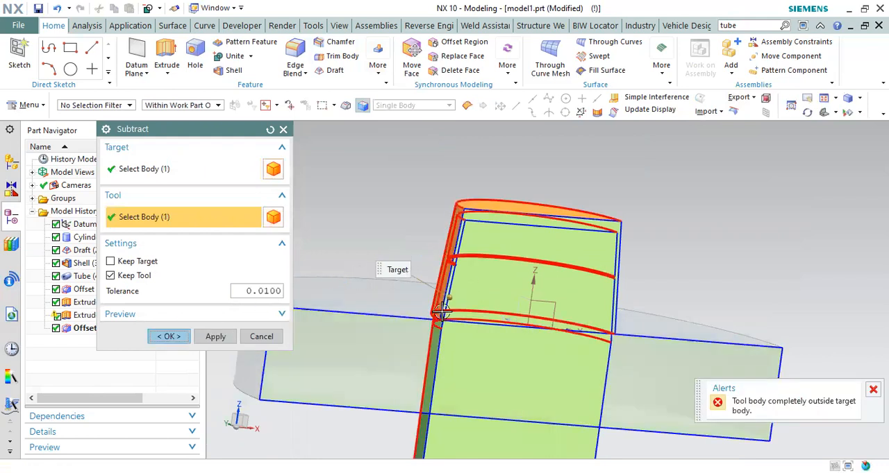
{"action": "key", "text": "Escape"}
{"action": "scroll", "coordinate": [452, 268], "scroll_direction": "up", "scroll_amount": 4}
{"action": "scroll", "coordinate": [468, 216], "scroll_direction": "down", "scroll_amount": 4}
Step: Examine the sectioned model closely where the core meets the cap rim and the base disc
{"action": "middle_click_drag", "start_coordinate": [467, 222], "coordinate": [479, 285]}
{"action": "scroll", "coordinate": [478, 285], "scroll_direction": "down", "scroll_amount": 2}
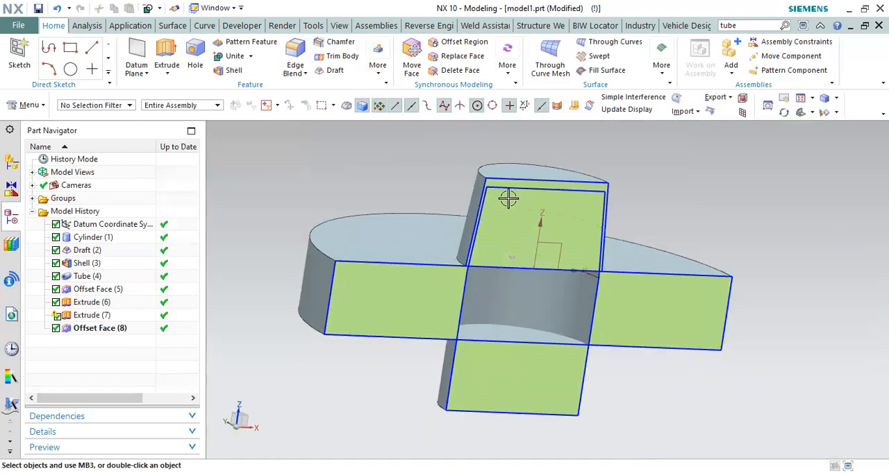
{"action": "scroll", "coordinate": [509, 198], "scroll_direction": "up", "scroll_amount": 3}
{"action": "right_click", "coordinate": [531, 176]}
{"action": "key", "text": "Escape"}
{"action": "middle_click_drag", "start_coordinate": [543, 239], "coordinate": [511, 232]}
{"action": "scroll", "coordinate": [493, 213], "scroll_direction": "down", "scroll_amount": 2}
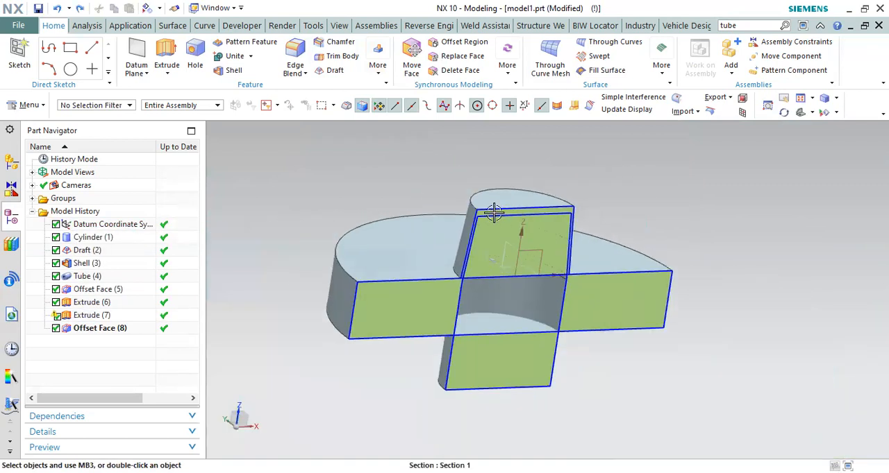
{"action": "scroll", "coordinate": [494, 212], "scroll_direction": "down", "scroll_amount": 3}
{"action": "key", "text": "F8"}
{"action": "scroll", "coordinate": [507, 268], "scroll_direction": "up", "scroll_amount": 5}
{"action": "scroll", "coordinate": [582, 177], "scroll_direction": "up", "scroll_amount": 6}
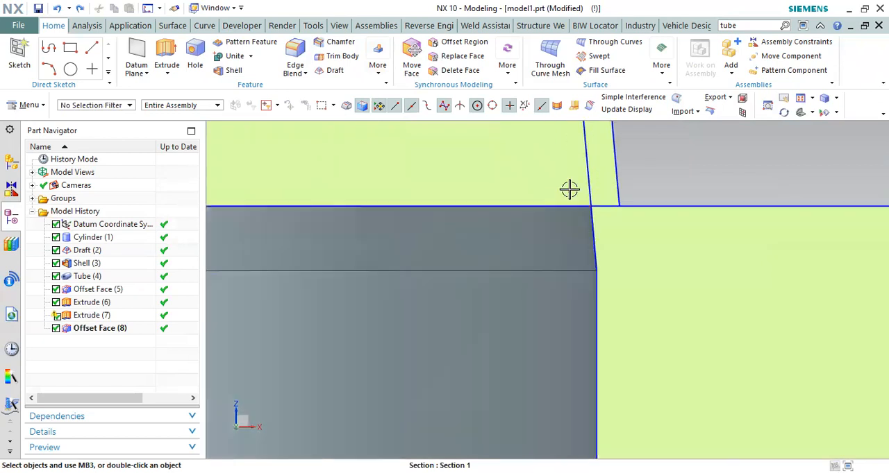
{"action": "scroll", "coordinate": [576, 196], "scroll_direction": "up", "scroll_amount": 2}
{"action": "scroll", "coordinate": [234, 300], "scroll_direction": "down", "scroll_amount": 2}
Step: Delete the Offset Face (8) feature from the core body
{"action": "left_click", "coordinate": [130, 329]}
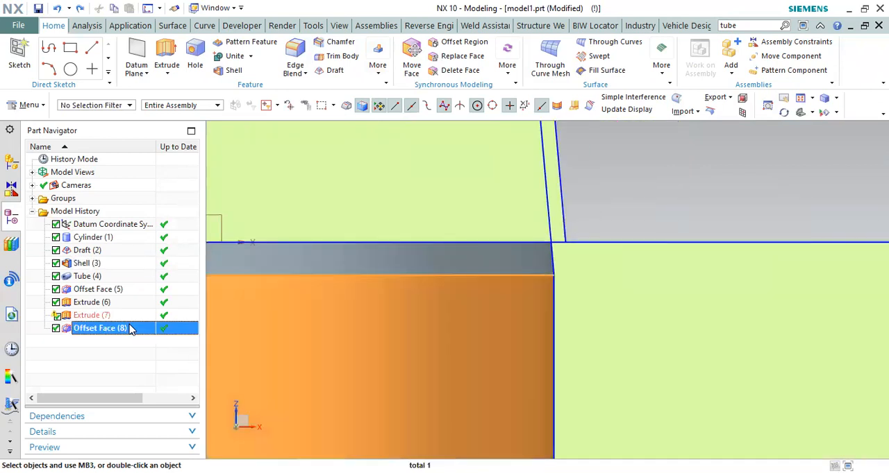
{"action": "key", "text": "Delete"}
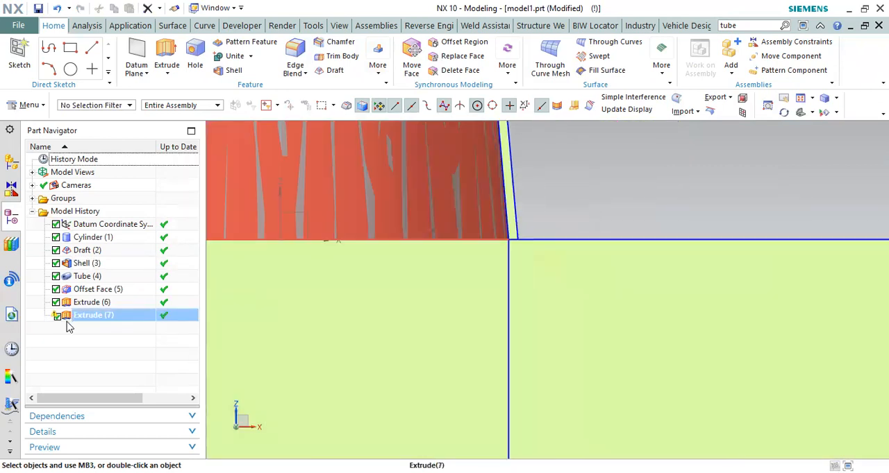
Step: Subtract the cap from the core body, keeping the cap as a separate body
{"action": "scroll", "coordinate": [589, 224], "scroll_direction": "up", "scroll_amount": 4}
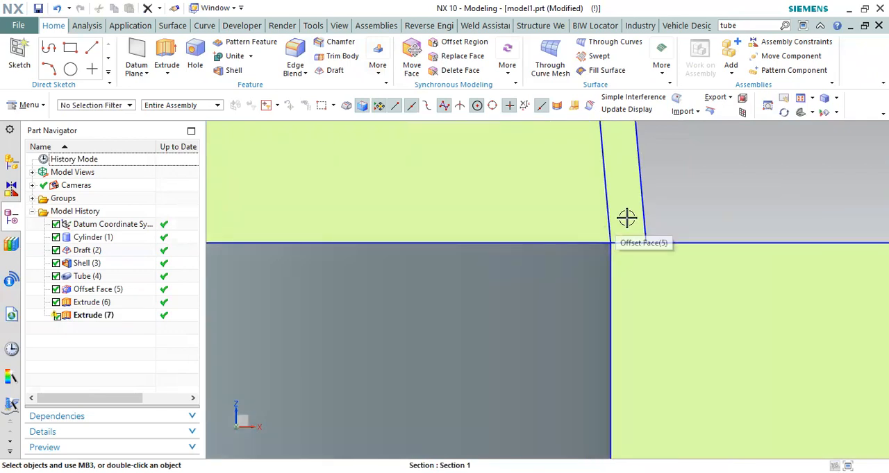
{"action": "scroll", "coordinate": [626, 218], "scroll_direction": "down", "scroll_amount": 5}
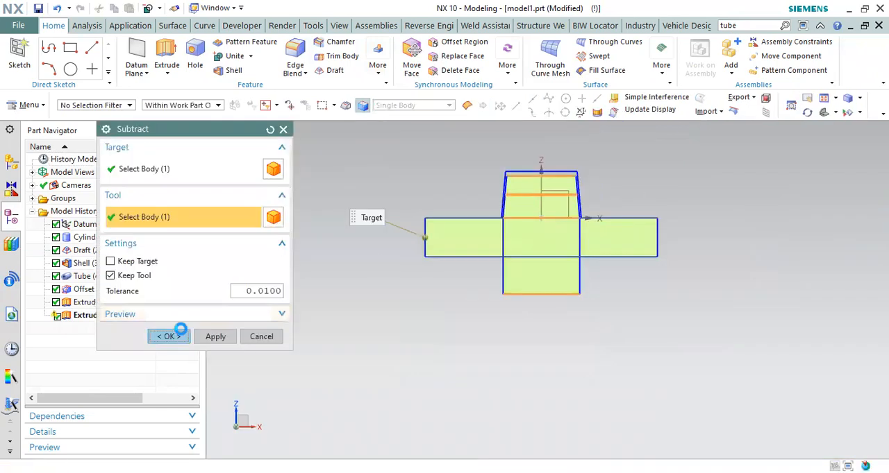
{"action": "left_click", "coordinate": [172, 337]}
{"action": "scroll", "coordinate": [584, 222], "scroll_direction": "up", "scroll_amount": 5}
{"action": "scroll", "coordinate": [584, 223], "scroll_direction": "down", "scroll_amount": 3}
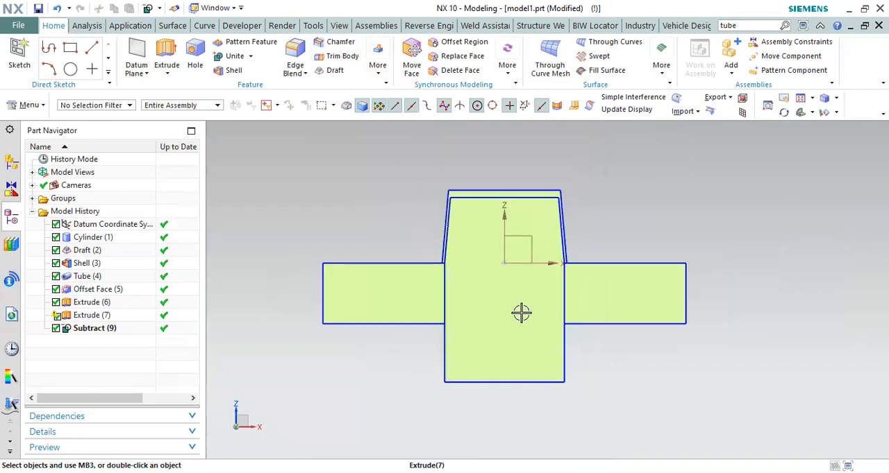
Step: Hide the cap body and examine the core's cut side face and its bead groove
{"action": "scroll", "coordinate": [546, 190], "scroll_direction": "up", "scroll_amount": 4}
{"action": "middle_click_drag", "start_coordinate": [538, 197], "coordinate": [520, 206]}
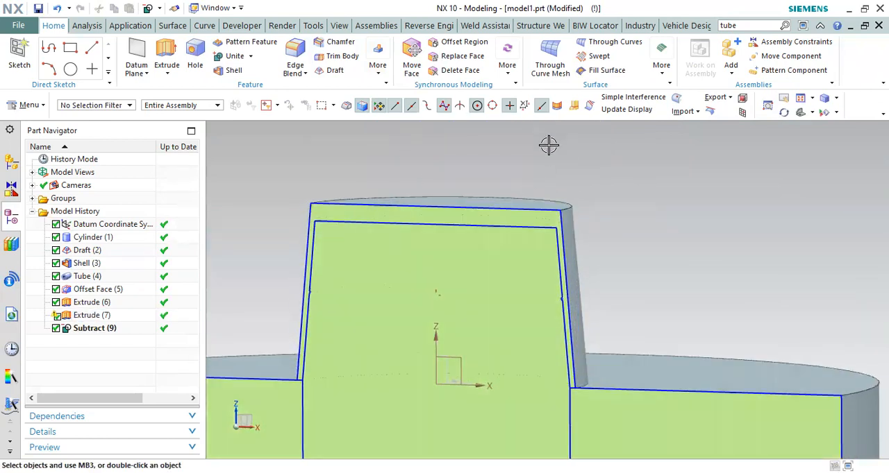
{"action": "scroll", "coordinate": [549, 145], "scroll_direction": "down", "scroll_amount": 4}
{"action": "scroll", "coordinate": [554, 178], "scroll_direction": "up", "scroll_amount": 5}
{"action": "right_click", "coordinate": [546, 160]}
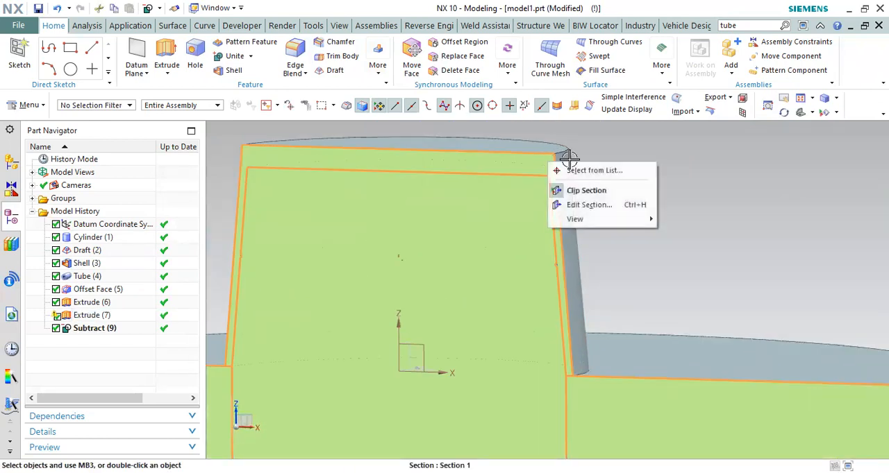
{"action": "scroll", "coordinate": [567, 159], "scroll_direction": "up", "scroll_amount": 3}
{"action": "right_click", "coordinate": [565, 166]}
{"action": "left_click", "coordinate": [592, 195]}
{"action": "scroll", "coordinate": [586, 175], "scroll_direction": "down", "scroll_amount": 6}
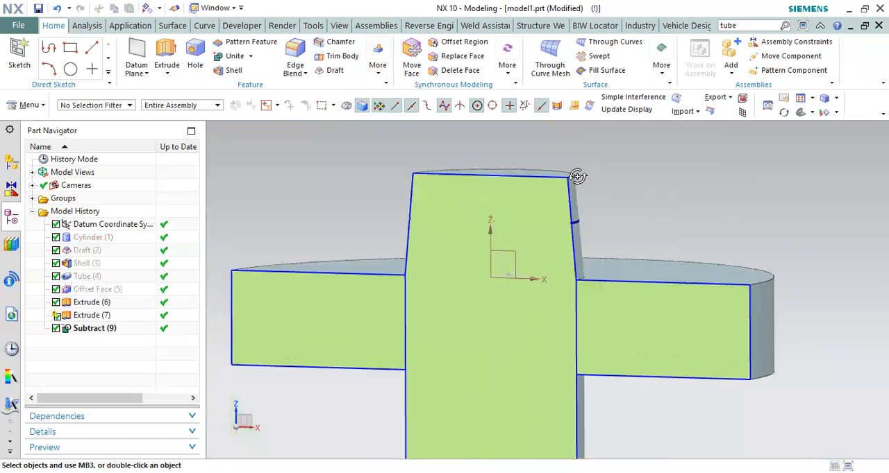
{"action": "middle_click_drag", "start_coordinate": [577, 176], "coordinate": [592, 226]}
{"action": "scroll", "coordinate": [590, 249], "scroll_direction": "up", "scroll_amount": 4}
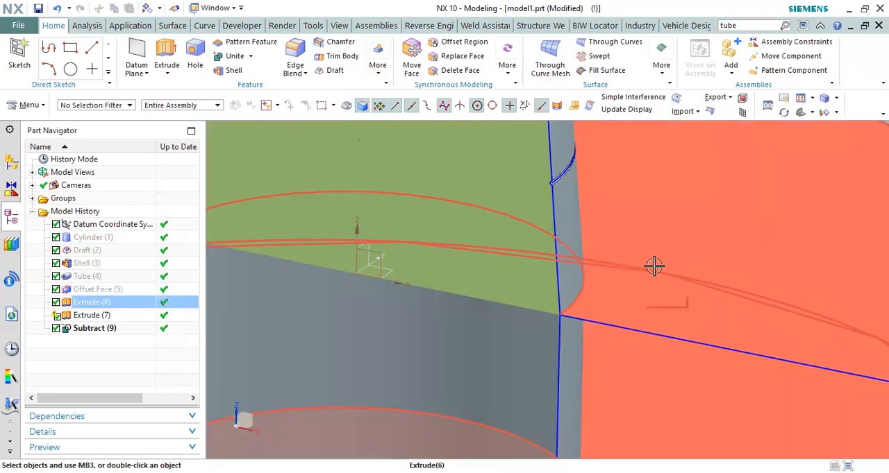
Step: Undo the hiding of the cap body
{"action": "key", "text": "ctrl+z"}
{"action": "middle_click_drag", "start_coordinate": [659, 250], "coordinate": [675, 237]}
{"action": "key", "text": "F8"}
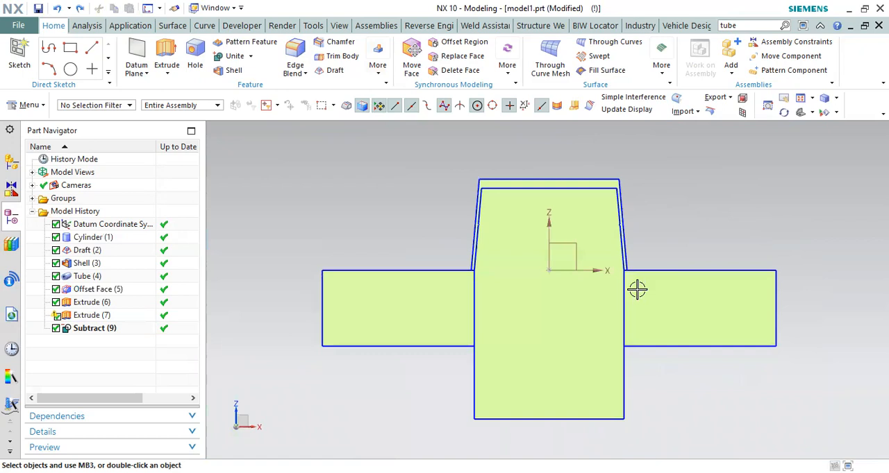
Step: Set up a dynamic move of the base disc and the cap together up the Z axis, with the move origin at Z 16.5
{"action": "key", "text": "ctrl+t"}
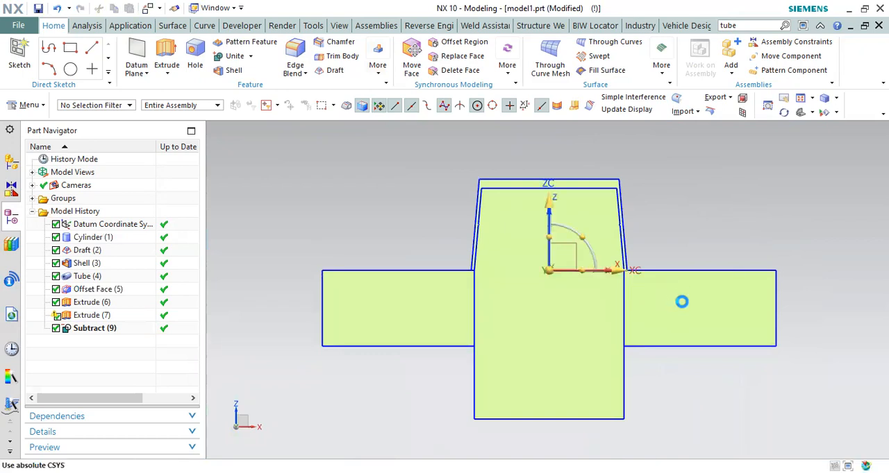
{"action": "left_click", "coordinate": [554, 251]}
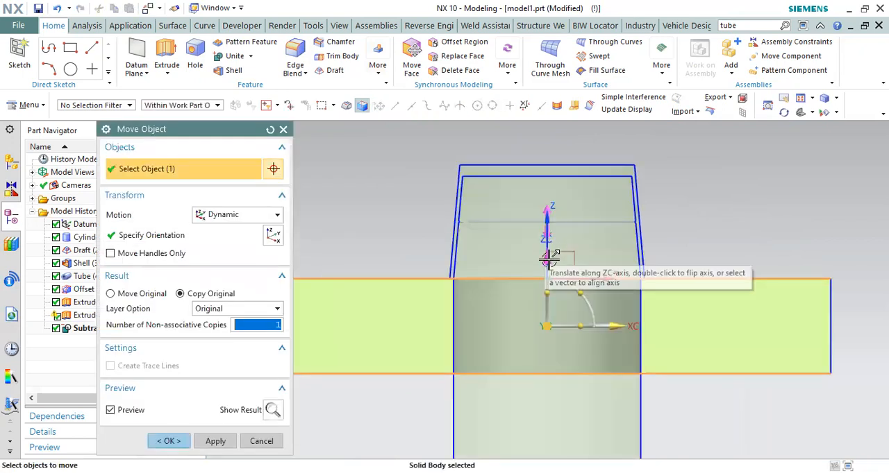
{"action": "left_click_drag", "start_coordinate": [548, 258], "coordinate": [558, 243]}
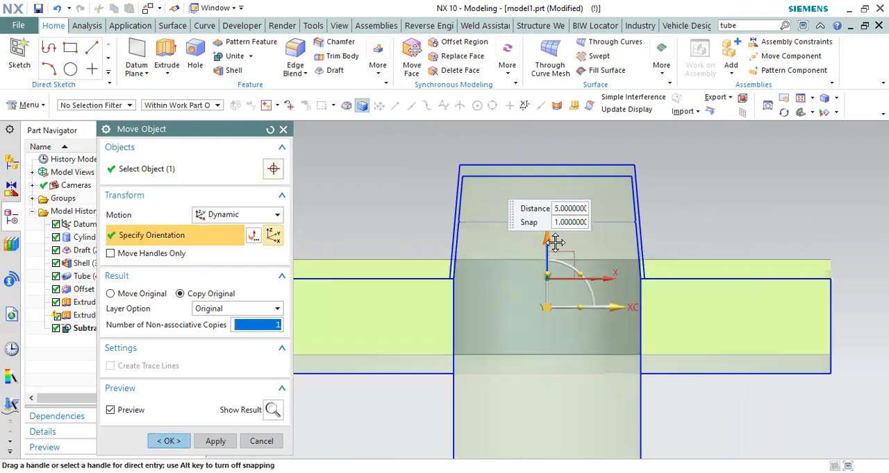
{"action": "left_click", "coordinate": [144, 170]}
{"action": "scroll", "coordinate": [533, 159], "scroll_direction": "up", "scroll_amount": 2}
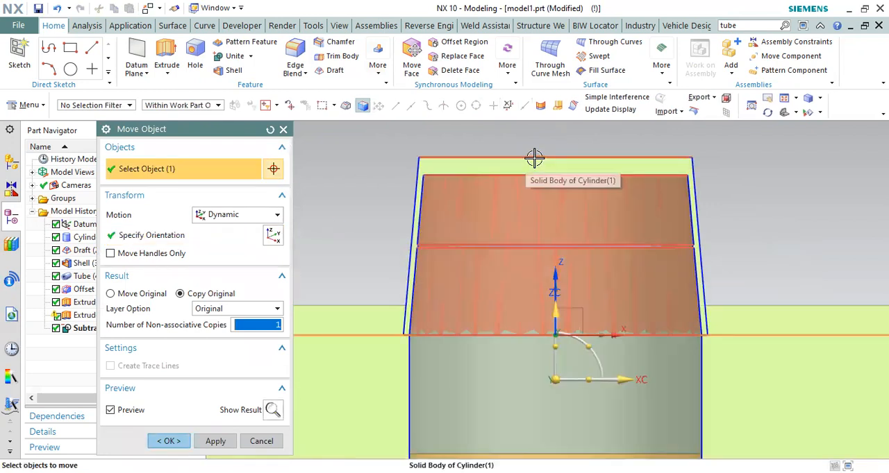
{"action": "left_click", "coordinate": [548, 270]}
{"action": "scroll", "coordinate": [549, 270], "scroll_direction": "down", "scroll_amount": 2}
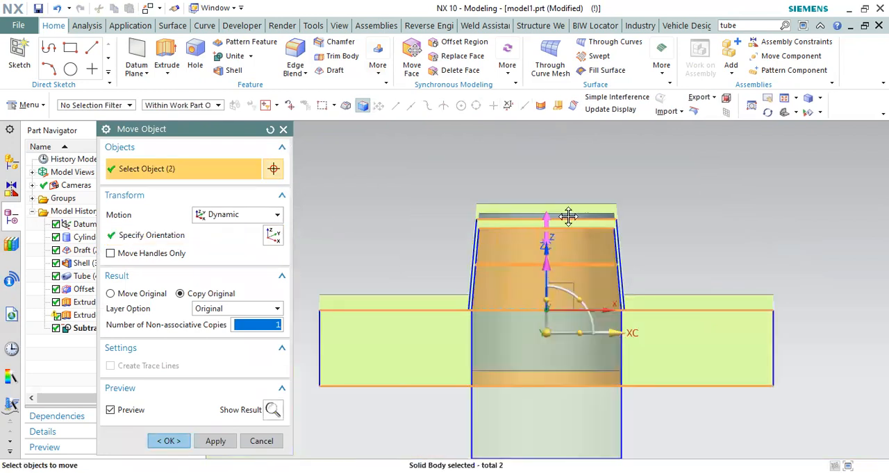
{"action": "left_click_drag", "start_coordinate": [567, 217], "coordinate": [568, 198]}
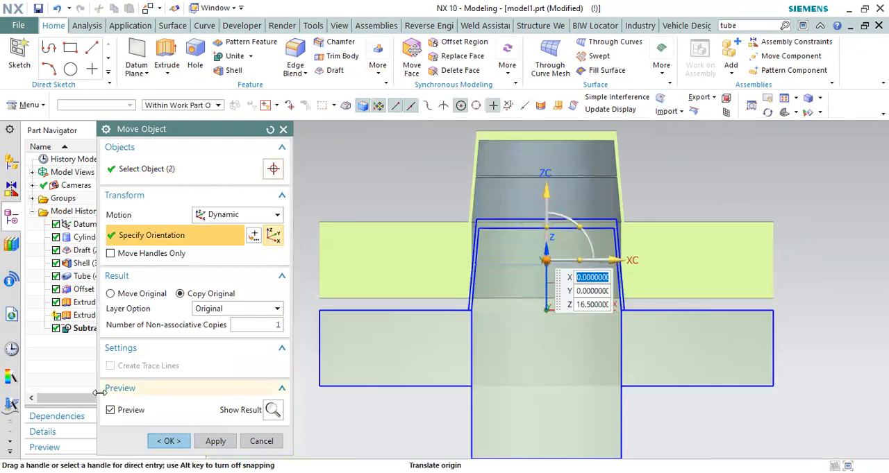
Step: Apply the disc and cap move as an associative Move Original, with Move Parents turned off
{"action": "left_click", "coordinate": [111, 293]}
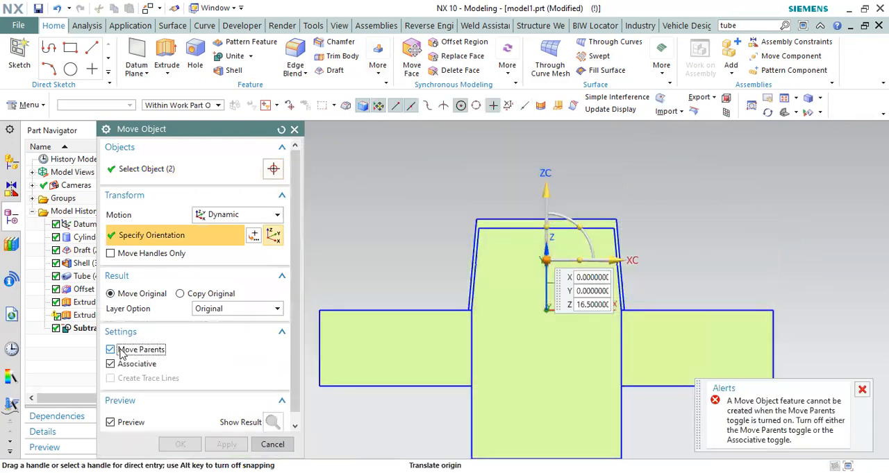
{"action": "left_click", "coordinate": [124, 350]}
{"action": "left_click", "coordinate": [171, 439]}
Step: Suppress and restore the disc and cap move to compare the closed and raised positions in section
{"action": "scroll", "coordinate": [497, 185], "scroll_direction": "up", "scroll_amount": 4}
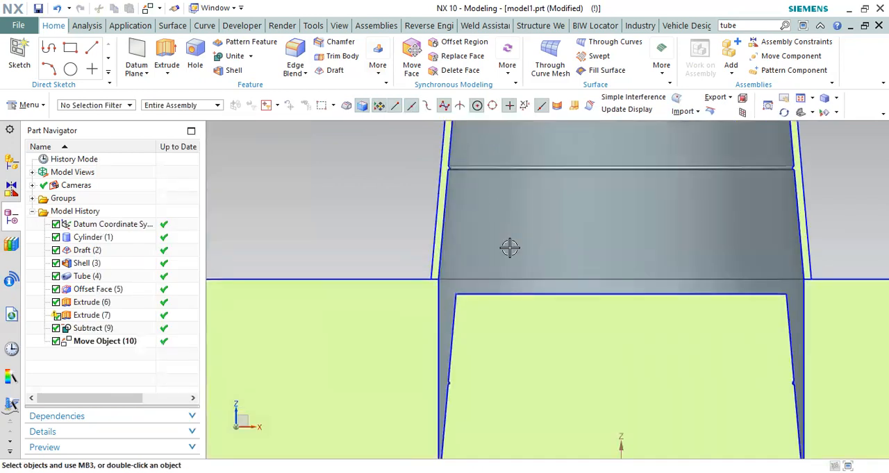
{"action": "scroll", "coordinate": [509, 198], "scroll_direction": "down", "scroll_amount": 3}
{"action": "left_click", "coordinate": [56, 341]}
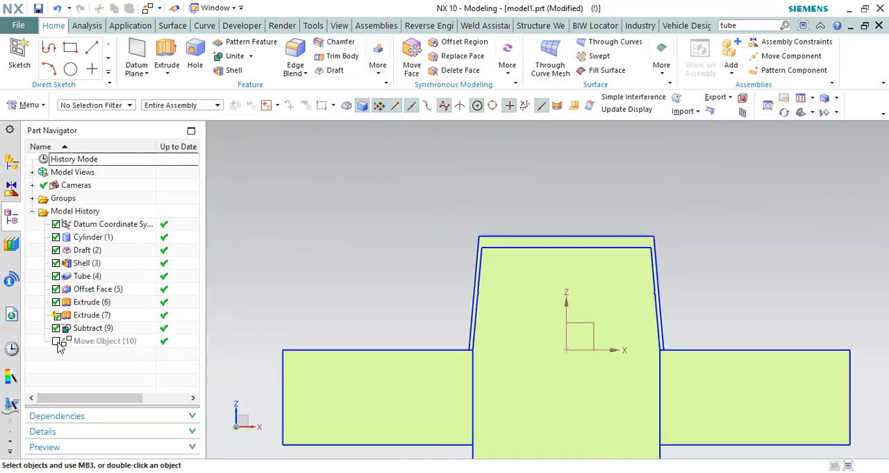
{"action": "left_click", "coordinate": [56, 342]}
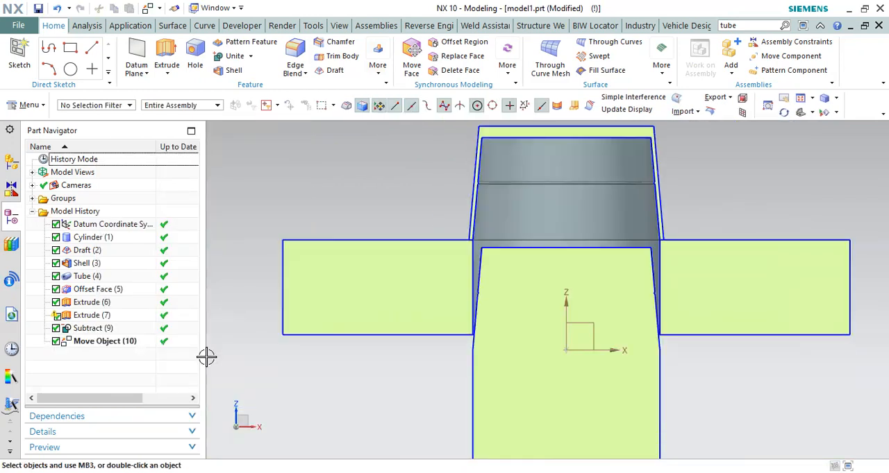
Step: Move the cap body alone along the positive X axis, clear of the core and base disc
{"action": "scroll", "coordinate": [565, 282], "scroll_direction": "down", "scroll_amount": 3}
{"action": "middle_click_drag", "start_coordinate": [565, 282], "coordinate": [452, 267]}
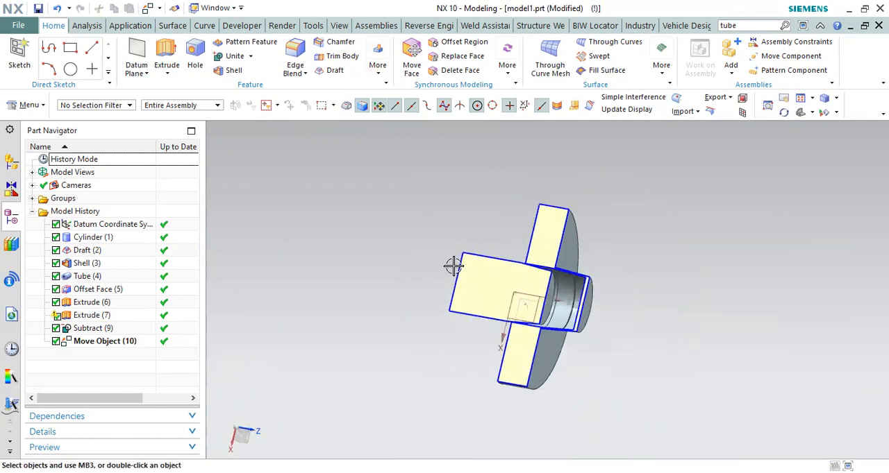
{"action": "key", "text": "F8"}
{"action": "scroll", "coordinate": [577, 301], "scroll_direction": "up", "scroll_amount": 3}
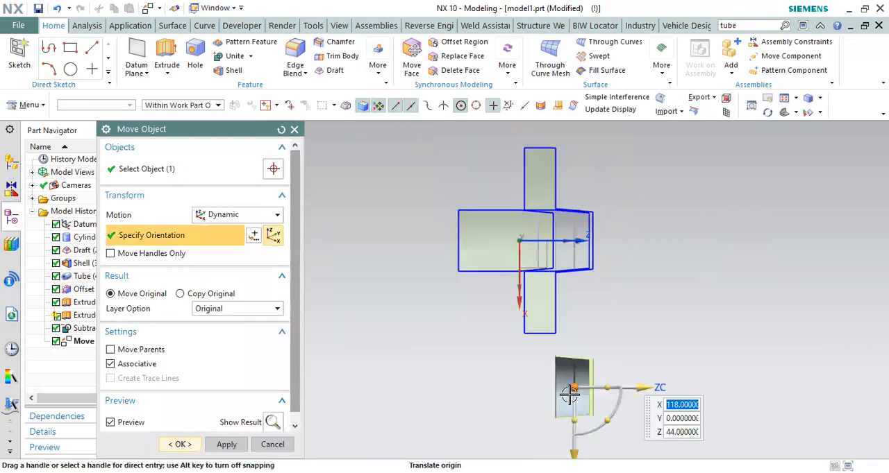
{"action": "left_click", "coordinate": [179, 444]}
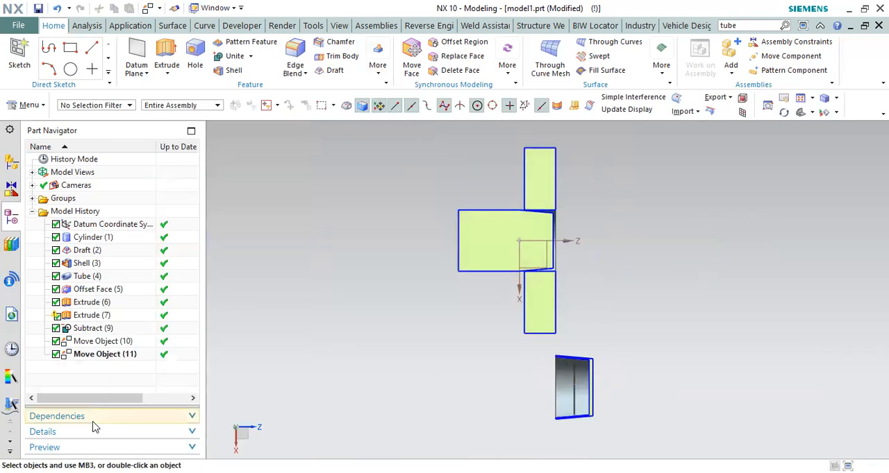
Step: Toggle the two Move Object features off and on to review the mould's opening and cap removal sequence
{"action": "left_click", "coordinate": [56, 354]}
{"action": "left_click", "coordinate": [55, 341]}
{"action": "left_click", "coordinate": [56, 341]}
{"action": "left_click", "coordinate": [65, 355]}
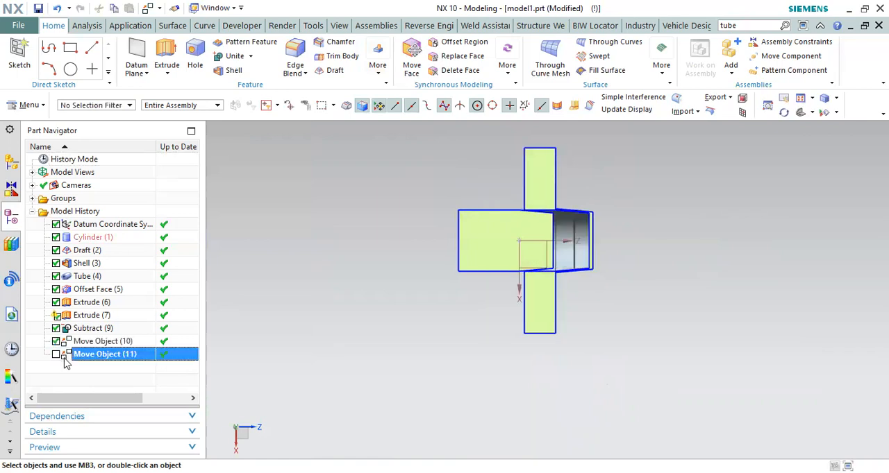
{"action": "left_click", "coordinate": [55, 354]}
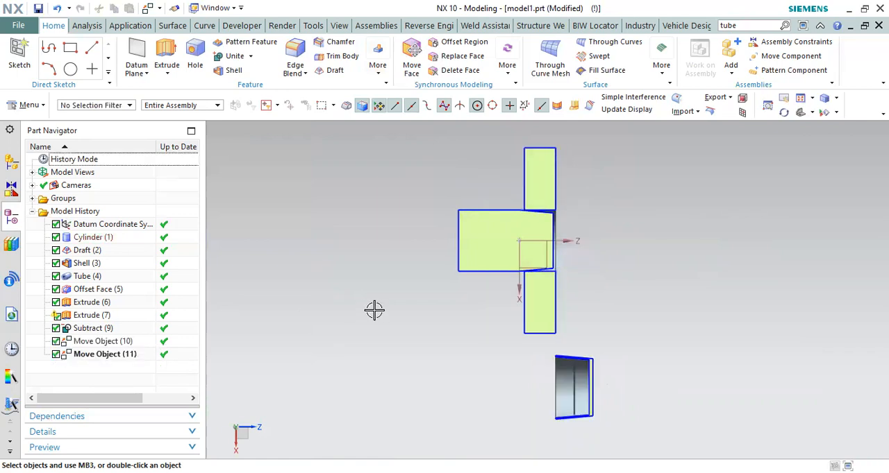
{"action": "left_click", "coordinate": [56, 354]}
{"action": "left_click", "coordinate": [56, 341]}
{"action": "left_click", "coordinate": [56, 341]}
{"action": "left_click", "coordinate": [56, 340]}
{"action": "left_click", "coordinate": [56, 340]}
{"action": "left_click", "coordinate": [56, 354]}
Step: Suppress both Move Object features, the sideways cap move and the disc and cap lift
{"action": "left_click", "coordinate": [56, 354]}
{"action": "left_click", "coordinate": [55, 341]}
{"action": "middle_click_drag", "start_coordinate": [549, 218], "coordinate": [590, 194]}
{"action": "key", "text": "F8"}
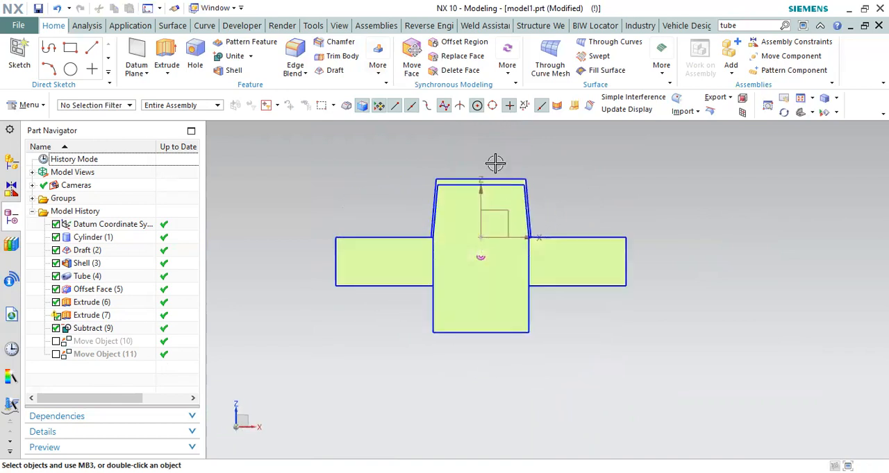
Step: Hide the cap body to view the core and base disc alone in section, and restore it
{"action": "scroll", "coordinate": [527, 201], "scroll_direction": "up", "scroll_amount": 6}
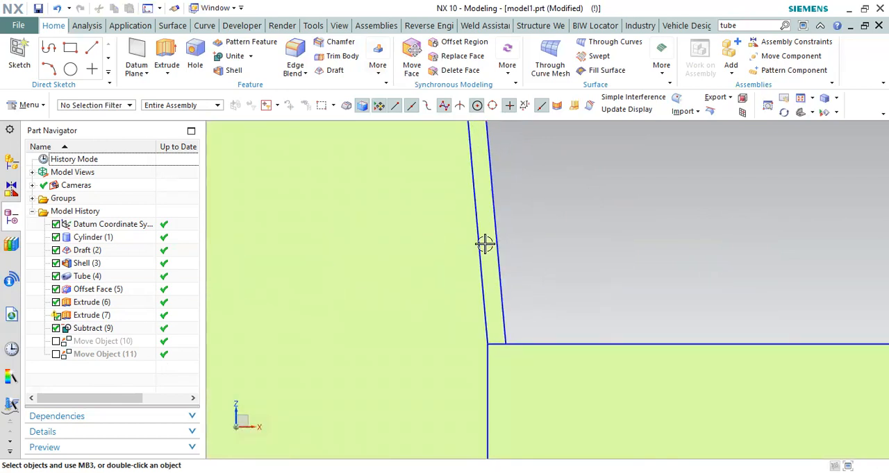
{"action": "scroll", "coordinate": [632, 337], "scroll_direction": "down", "scroll_amount": 6}
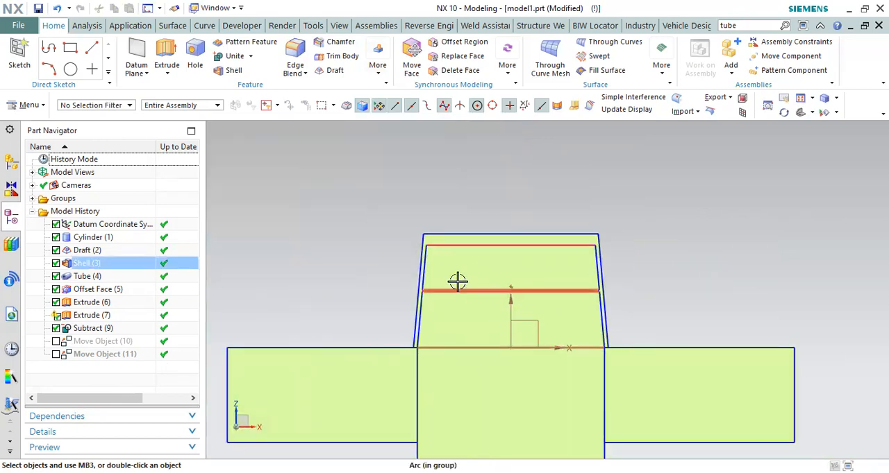
{"action": "right_click", "coordinate": [457, 281]}
{"action": "left_click", "coordinate": [486, 78]}
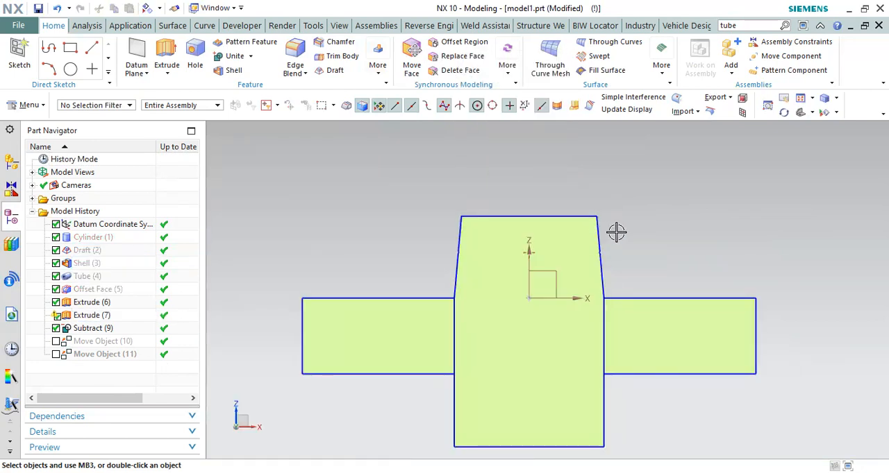
{"action": "key", "text": "ctrl+z"}
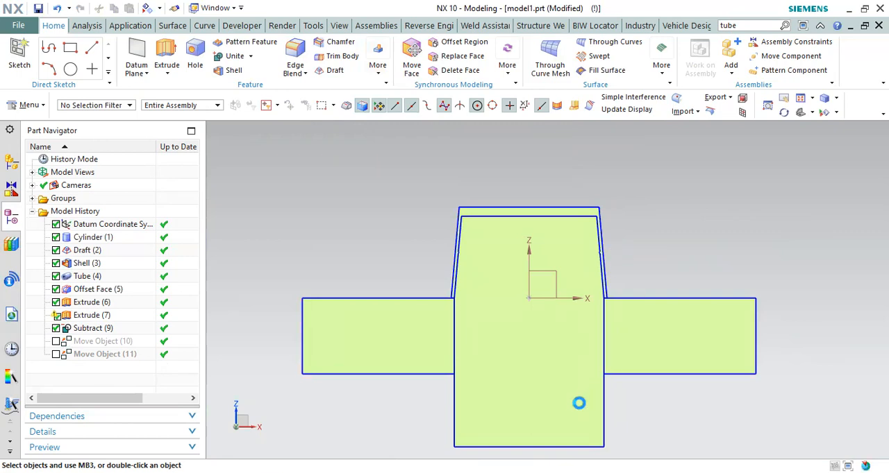
Step: Hide the core and base disc to view the cap alone in section, and bring the disc back
{"action": "left_click", "coordinate": [565, 351]}
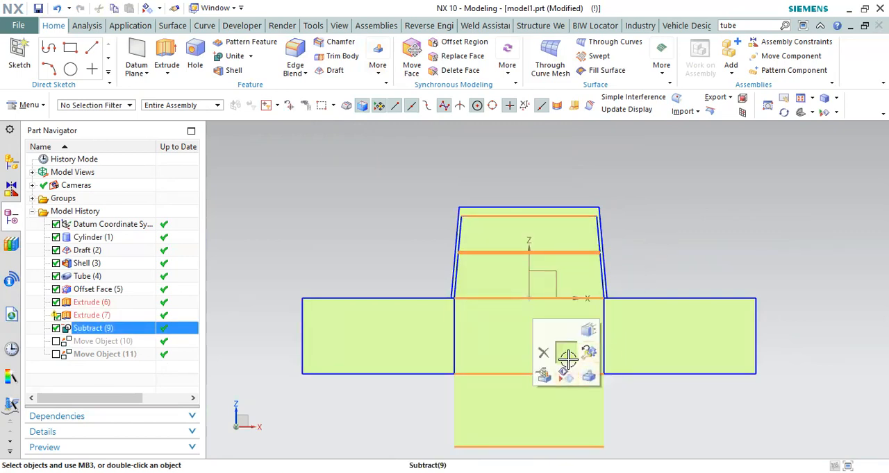
{"action": "left_click", "coordinate": [562, 370]}
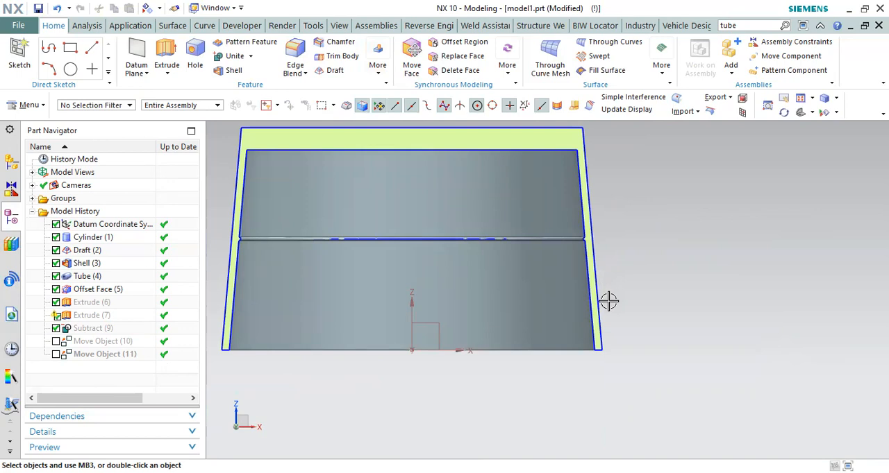
{"action": "scroll", "coordinate": [597, 309], "scroll_direction": "up", "scroll_amount": 4}
{"action": "scroll", "coordinate": [643, 327], "scroll_direction": "down", "scroll_amount": 4}
{"action": "key", "text": "ctrl+z"}
{"action": "scroll", "coordinate": [631, 347], "scroll_direction": "down", "scroll_amount": 3}
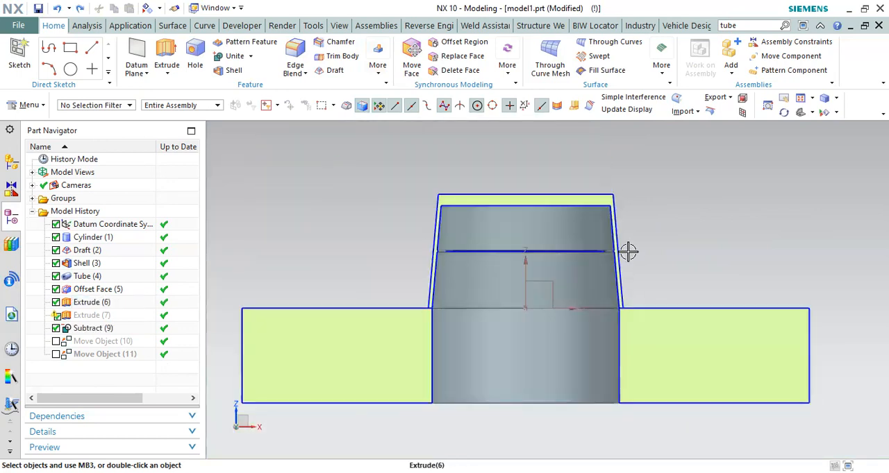
Step: Examine the internal bead on the sectioned cap wall with the core hidden
{"action": "scroll", "coordinate": [626, 278], "scroll_direction": "up", "scroll_amount": 2}
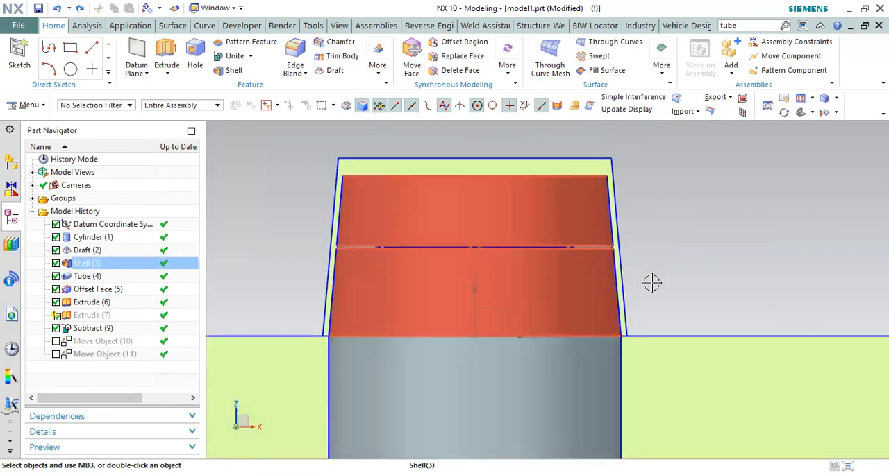
{"action": "scroll", "coordinate": [618, 267], "scroll_direction": "up", "scroll_amount": 4}
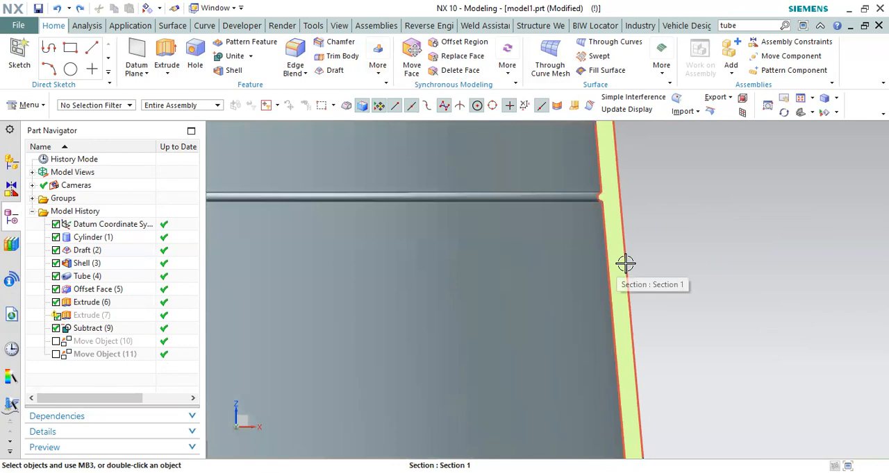
{"action": "left_click", "coordinate": [625, 264]}
{"action": "left_click_drag", "start_coordinate": [646, 239], "coordinate": [604, 274]}
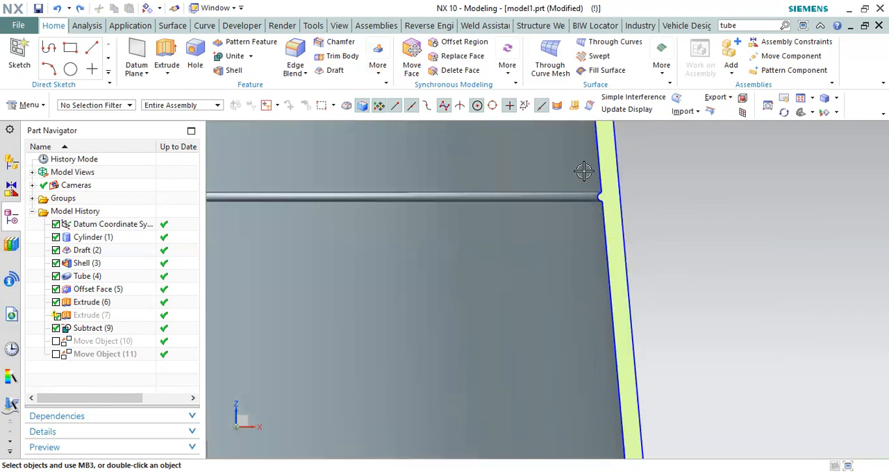
{"action": "scroll", "coordinate": [615, 207], "scroll_direction": "up", "scroll_amount": 2}
{"action": "scroll", "coordinate": [623, 194], "scroll_direction": "down", "scroll_amount": 3}
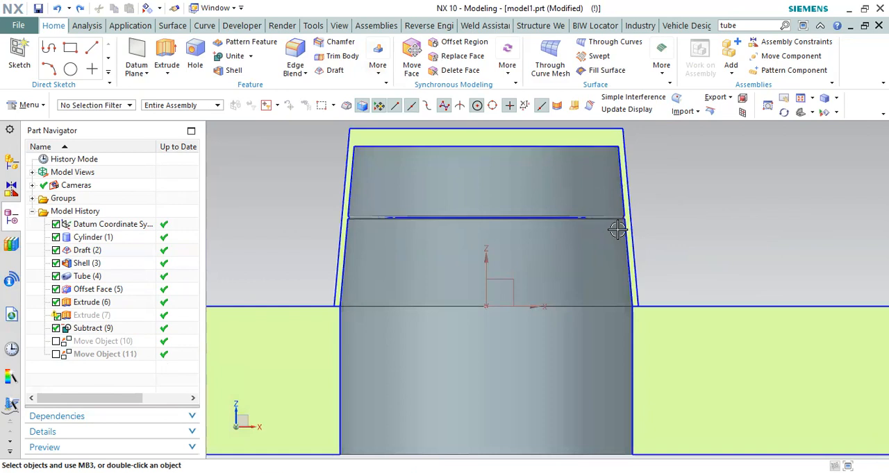
Step: Swap the shown and hidden bodies to view the core alone, and restore all bodies
{"action": "key", "text": "ctrl+shift+b"}
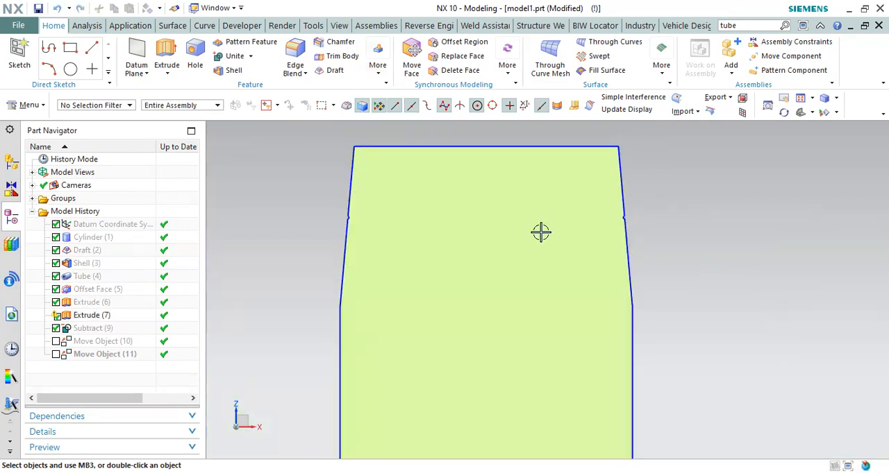
{"action": "key", "text": "ctrl+shift+b"}
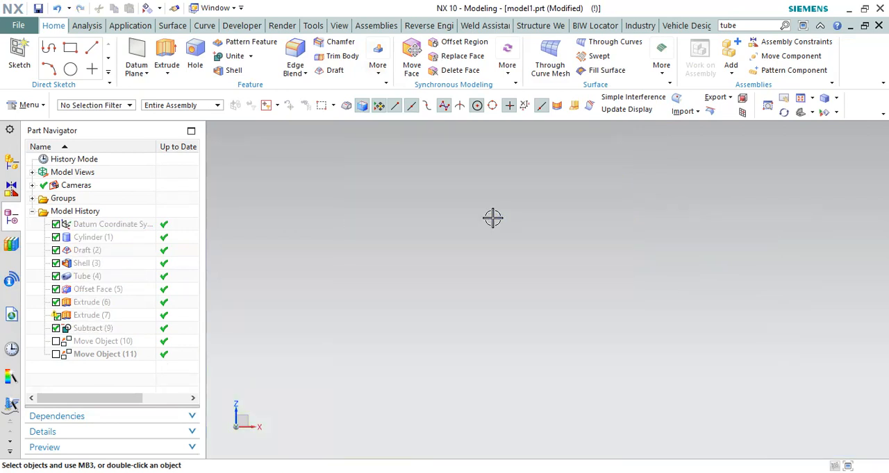
{"action": "key", "text": "ctrl+shift+b"}
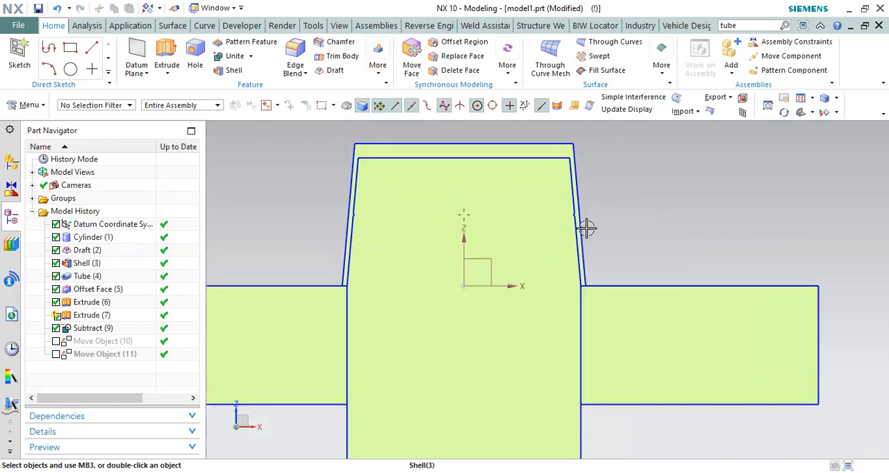
Step: Examine the sectioned cap, core and base disc from a tilted angle, and return to the front view
{"action": "scroll", "coordinate": [586, 228], "scroll_direction": "up", "scroll_amount": 3}
{"action": "middle_click_drag", "start_coordinate": [589, 260], "coordinate": [520, 380]}
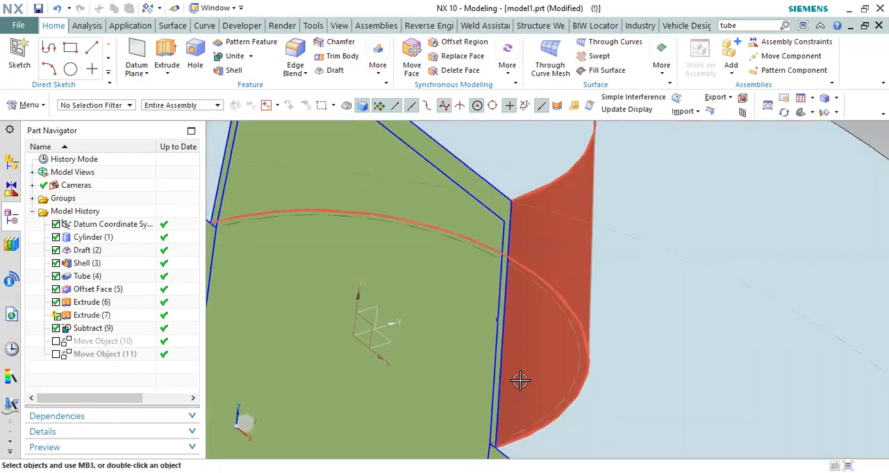
{"action": "scroll", "coordinate": [545, 275], "scroll_direction": "down", "scroll_amount": 5}
{"action": "scroll", "coordinate": [548, 281], "scroll_direction": "up", "scroll_amount": 5}
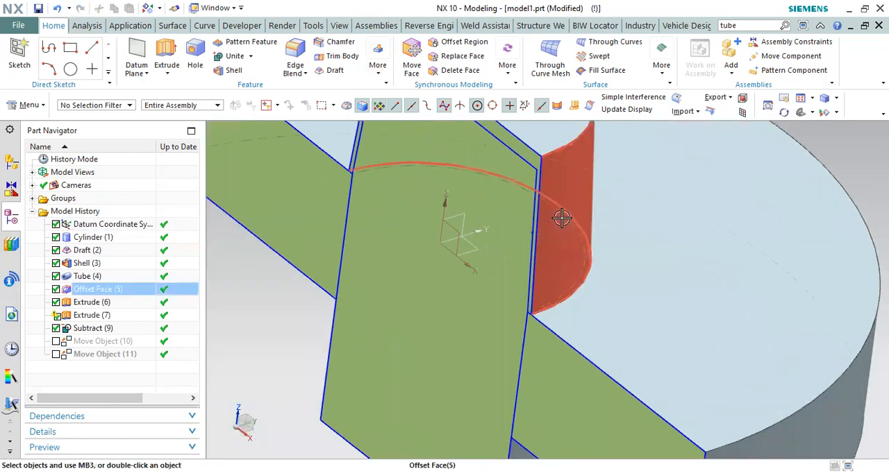
{"action": "middle_click_drag", "start_coordinate": [543, 202], "coordinate": [571, 220]}
{"action": "scroll", "coordinate": [556, 236], "scroll_direction": "down", "scroll_amount": 3}
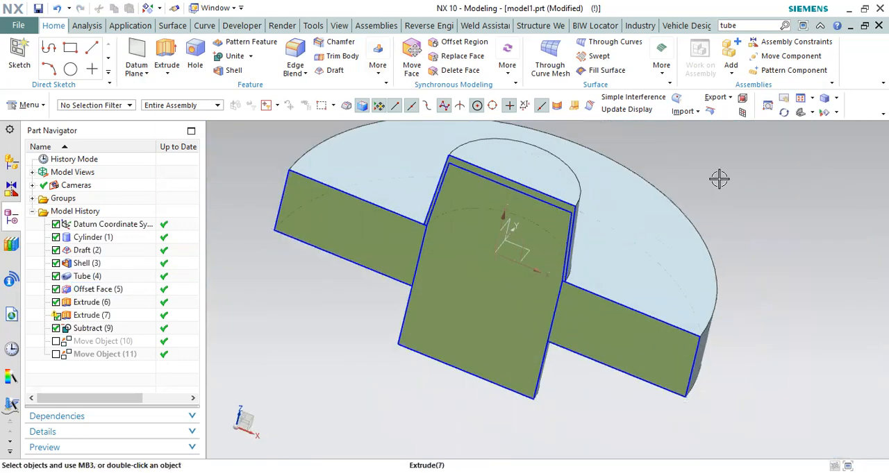
{"action": "key", "text": "ctrl+alt+f"}
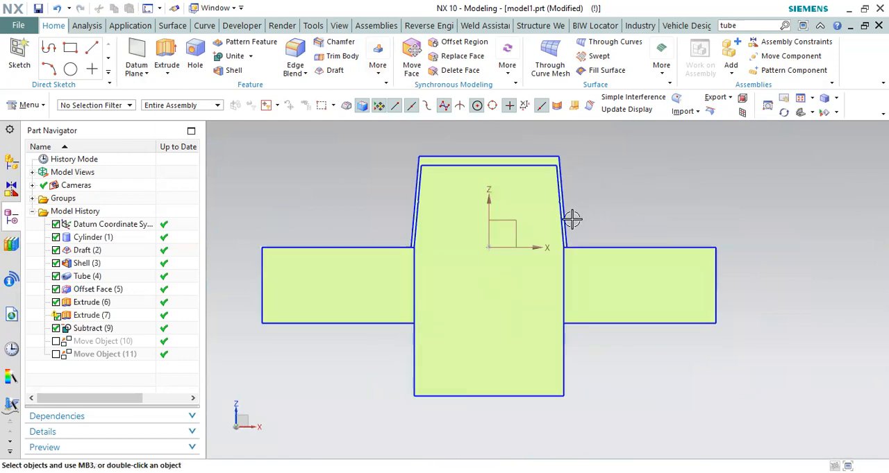
Step: Examine in section where the cap's wall and lower rim meet the core and the base disc
{"action": "scroll", "coordinate": [571, 220], "scroll_direction": "up", "scroll_amount": 5}
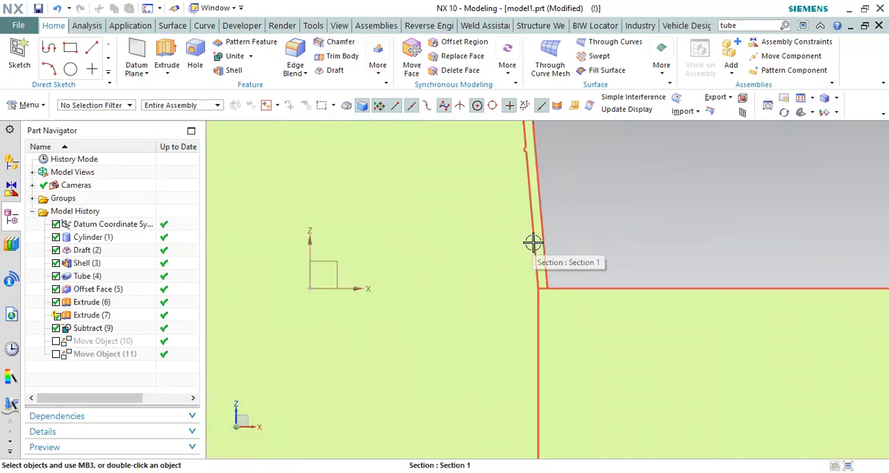
{"action": "scroll", "coordinate": [541, 239], "scroll_direction": "down", "scroll_amount": 2}
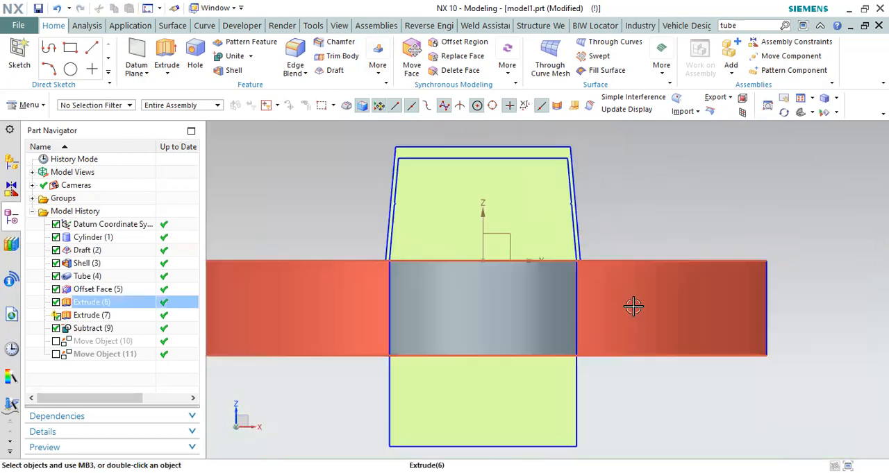
{"action": "scroll", "coordinate": [577, 261], "scroll_direction": "up", "scroll_amount": 2}
{"action": "scroll", "coordinate": [577, 261], "scroll_direction": "up", "scroll_amount": 1}
{"action": "scroll", "coordinate": [557, 192], "scroll_direction": "down", "scroll_amount": 2}
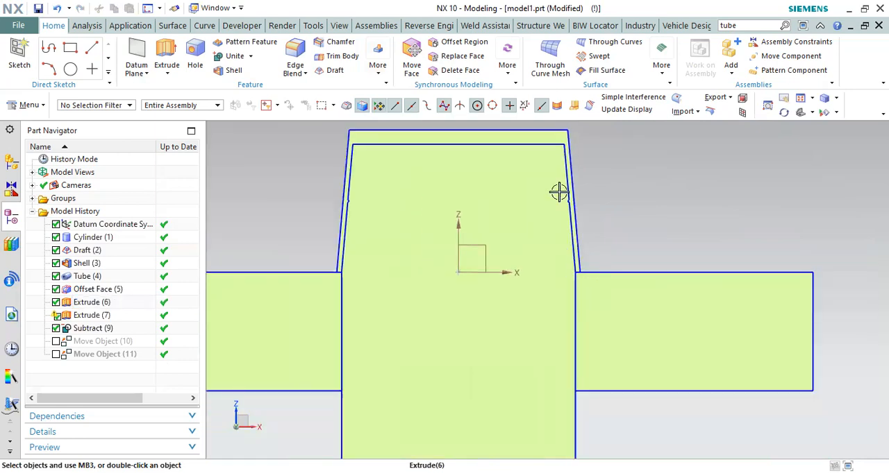
{"action": "scroll", "coordinate": [577, 213], "scroll_direction": "up", "scroll_amount": 4}
{"action": "scroll", "coordinate": [590, 217], "scroll_direction": "down", "scroll_amount": 2}
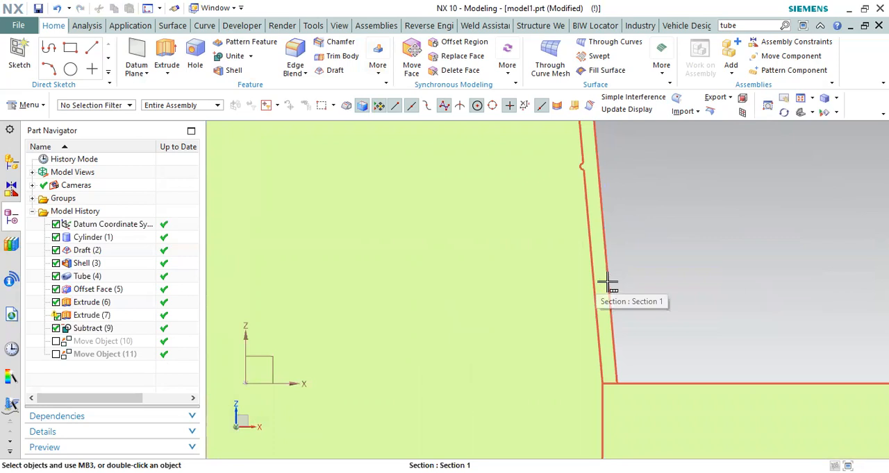
{"action": "scroll", "coordinate": [607, 285], "scroll_direction": "down", "scroll_amount": 5}
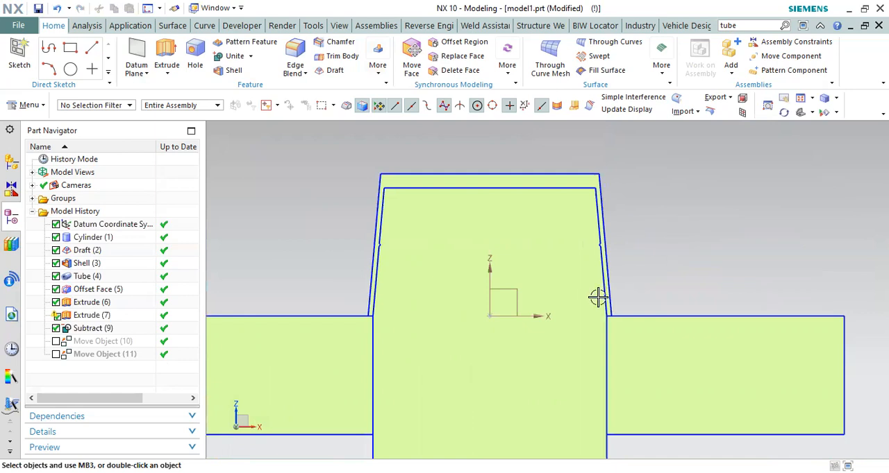
{"action": "scroll", "coordinate": [598, 297], "scroll_direction": "up", "scroll_amount": 5}
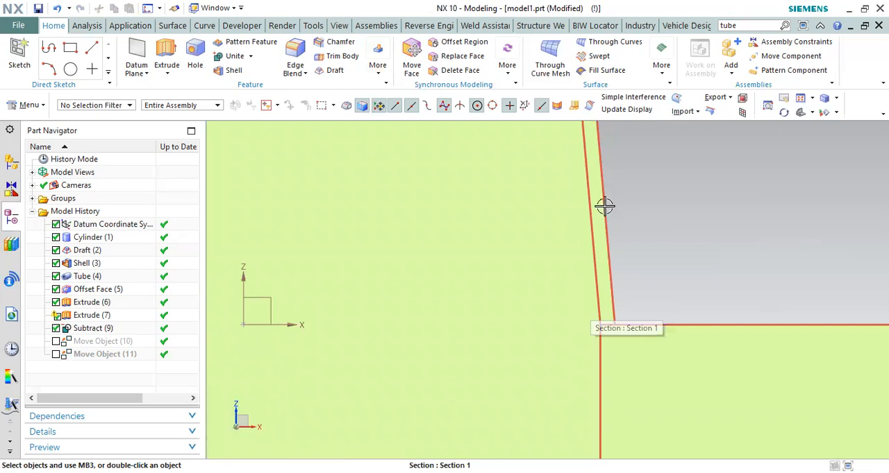
{"action": "scroll", "coordinate": [601, 230], "scroll_direction": "down", "scroll_amount": 3}
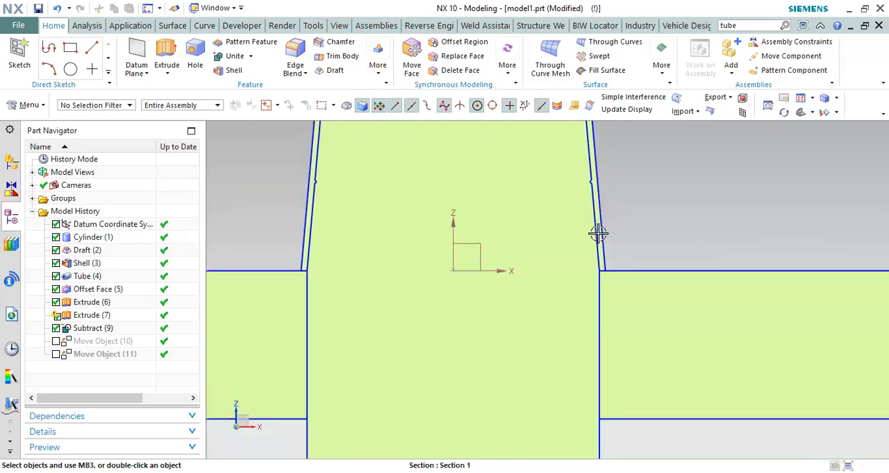
{"action": "scroll", "coordinate": [598, 235], "scroll_direction": "up", "scroll_amount": 3}
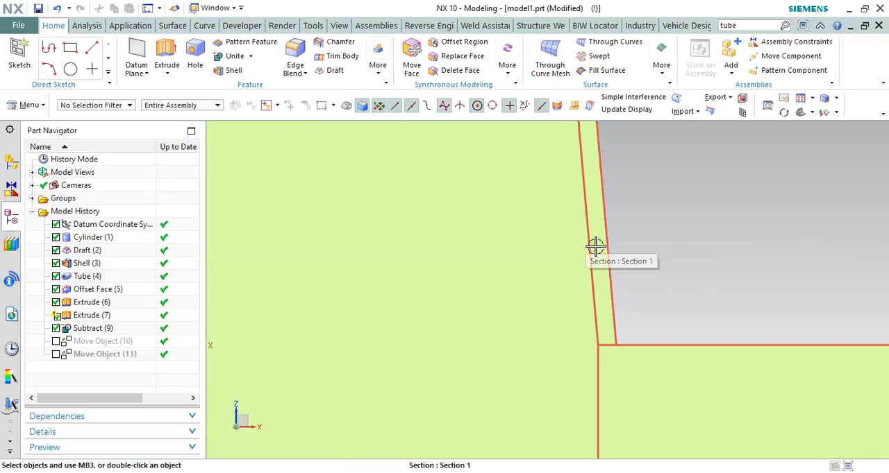
{"action": "scroll", "coordinate": [595, 247], "scroll_direction": "down", "scroll_amount": 5}
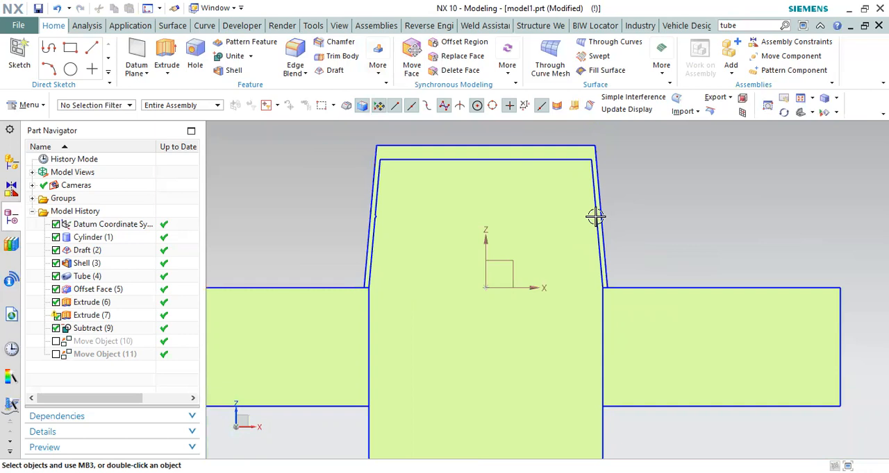
Step: Examine the bead's undercut against the core and the cap's lower rim and upper corner in section
{"action": "scroll", "coordinate": [595, 216], "scroll_direction": "up", "scroll_amount": 6}
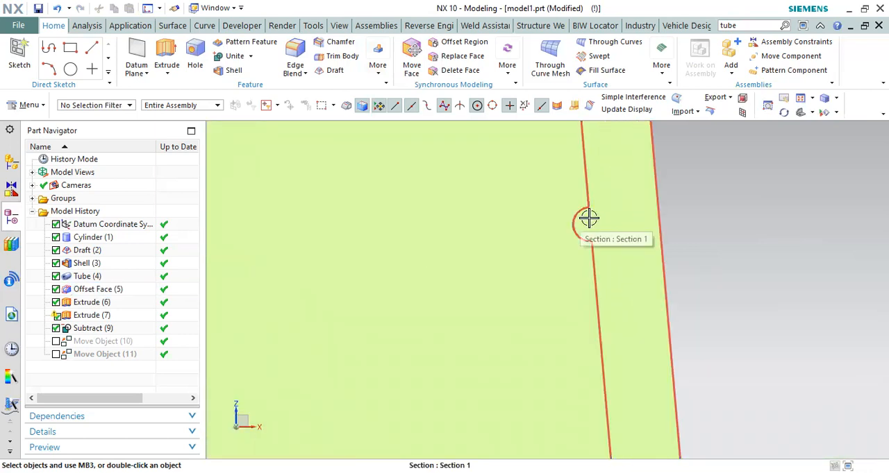
{"action": "scroll", "coordinate": [596, 226], "scroll_direction": "down", "scroll_amount": 3}
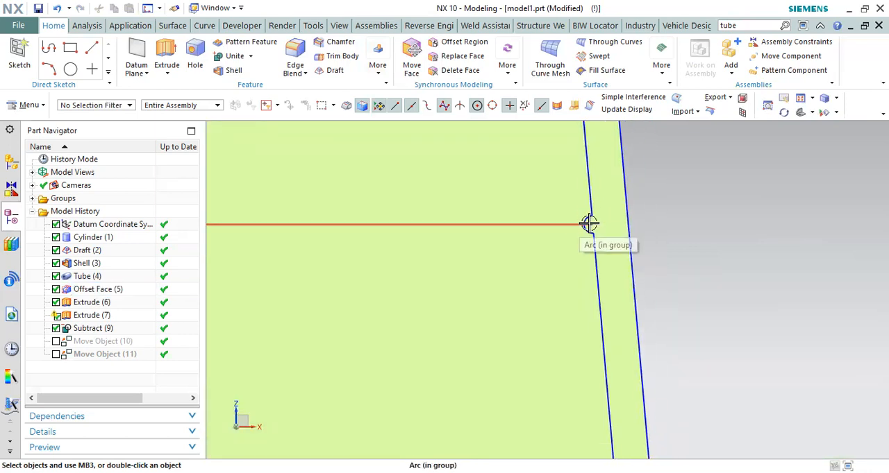
{"action": "scroll", "coordinate": [607, 270], "scroll_direction": "down", "scroll_amount": 3}
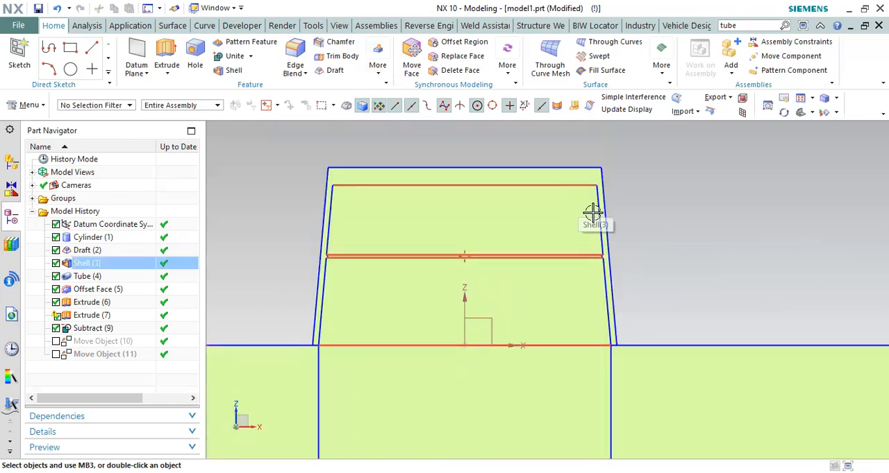
{"action": "scroll", "coordinate": [610, 285], "scroll_direction": "up", "scroll_amount": 5}
{"action": "scroll", "coordinate": [602, 229], "scroll_direction": "down", "scroll_amount": 3}
{"action": "scroll", "coordinate": [626, 368], "scroll_direction": "up", "scroll_amount": 4}
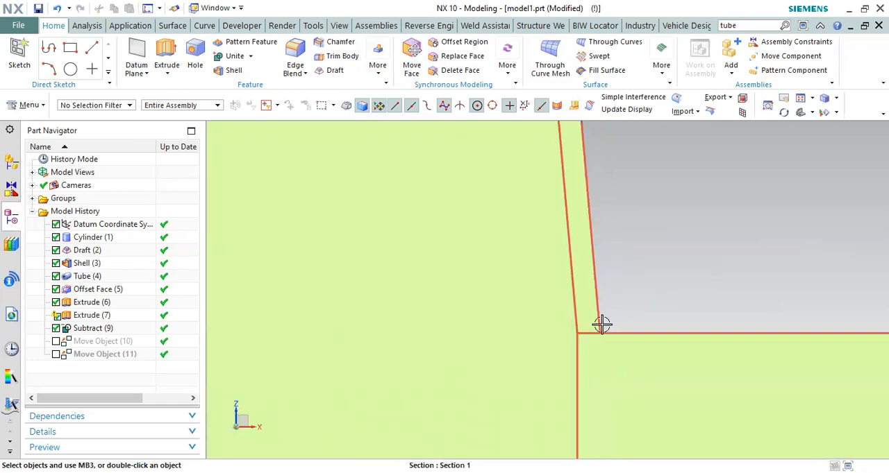
{"action": "scroll", "coordinate": [600, 339], "scroll_direction": "down", "scroll_amount": 4}
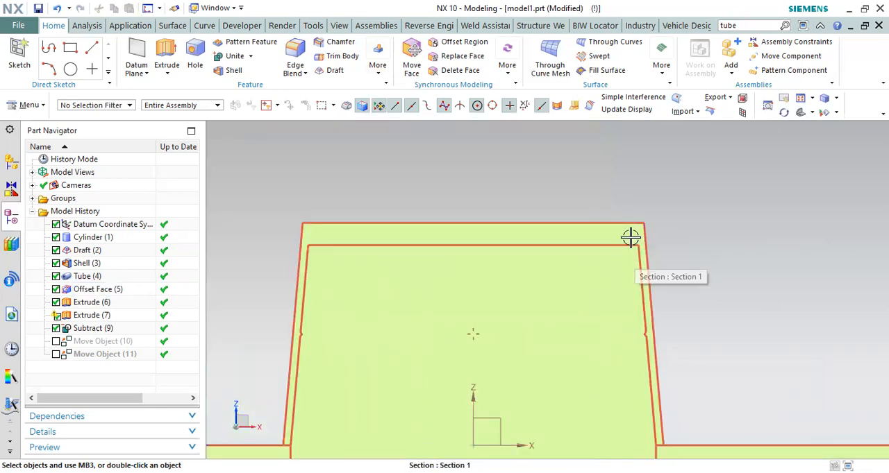
Step: Hide the cap so only the core and base disc remain in the sectioned view
{"action": "scroll", "coordinate": [535, 178], "scroll_direction": "down", "scroll_amount": 3}
{"action": "middle_click_drag", "start_coordinate": [535, 179], "coordinate": [525, 198]}
{"action": "right_click", "coordinate": [525, 197]}
{"action": "left_click", "coordinate": [531, 176]}
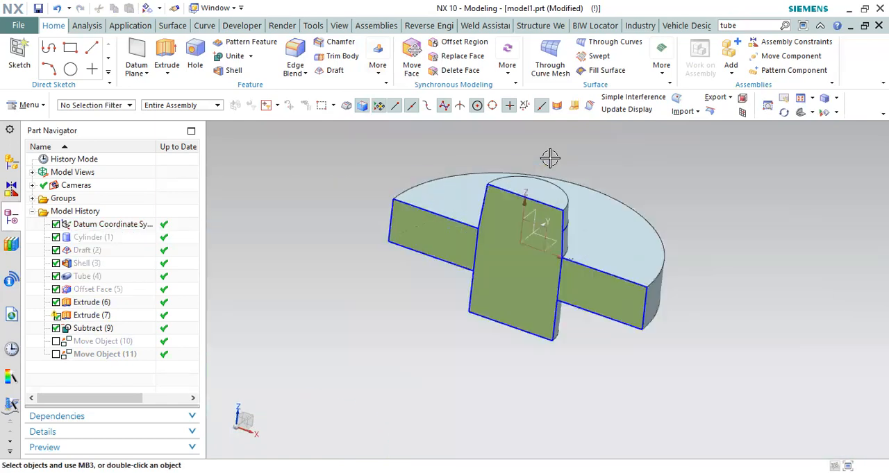
Step: Extrude the core's top edge from -156 mm to 27 mm with a single-sided offset of -4 mm as a separate pin
{"action": "key", "text": "x"}
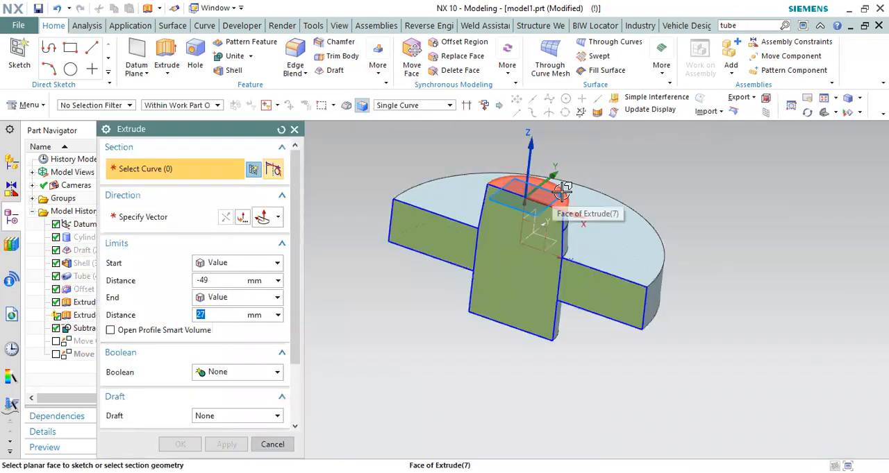
{"action": "left_click", "coordinate": [564, 192]}
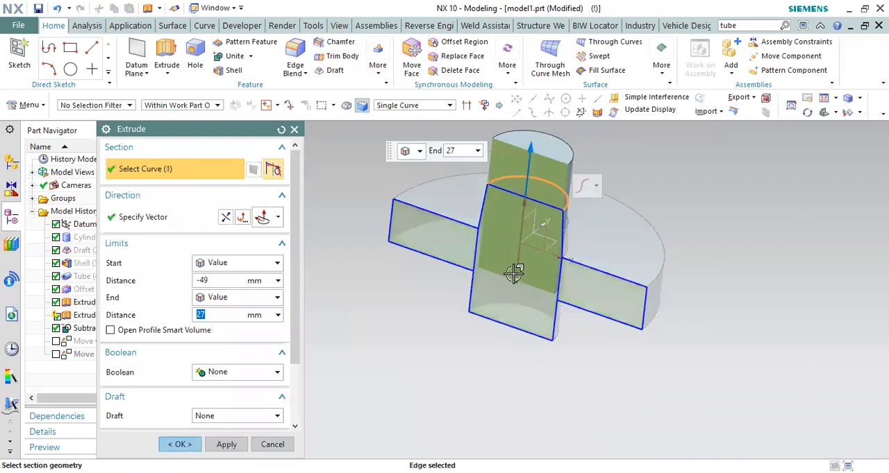
{"action": "scroll", "coordinate": [515, 188], "scroll_direction": "up", "scroll_amount": 2}
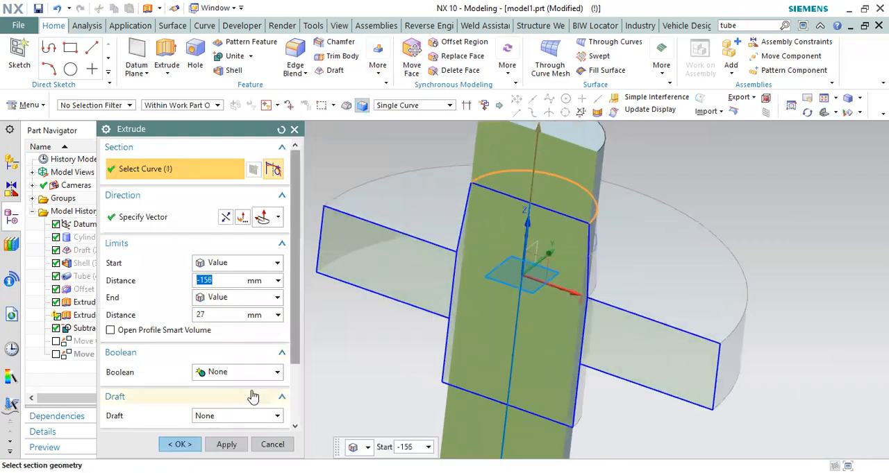
{"action": "scroll", "coordinate": [249, 385], "scroll_direction": "down", "scroll_amount": 3}
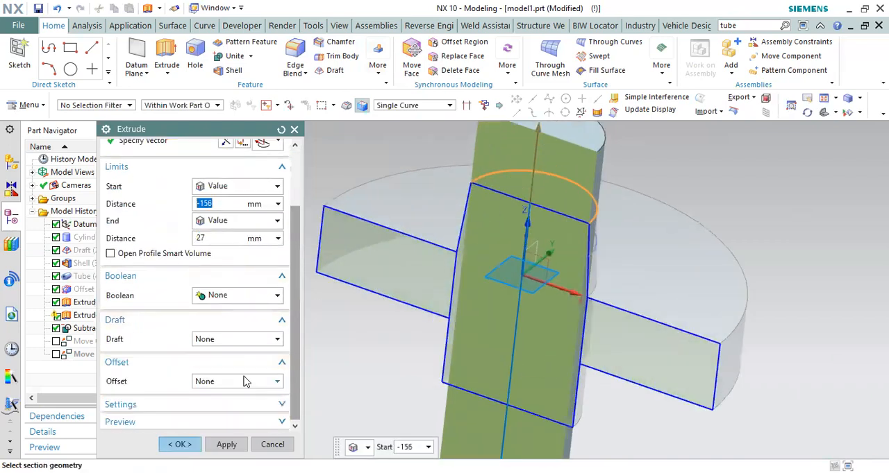
{"action": "left_click", "coordinate": [247, 386]}
{"action": "left_click", "coordinate": [252, 404]}
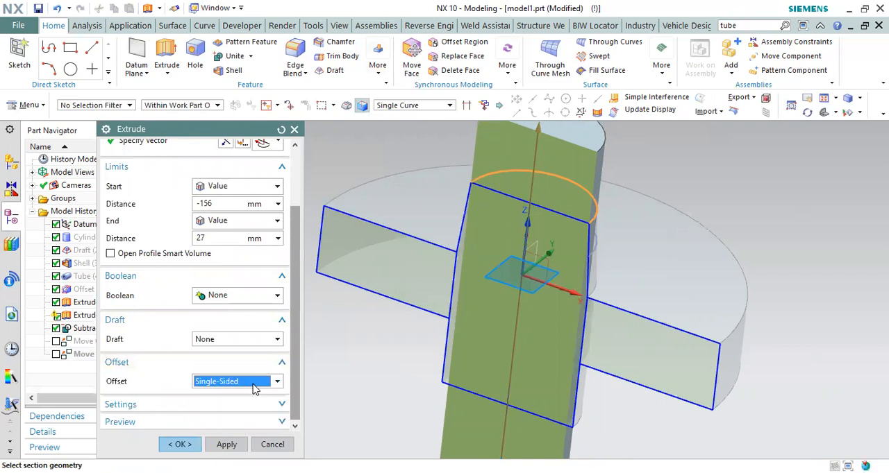
{"action": "left_click_drag", "start_coordinate": [437, 187], "coordinate": [467, 203]}
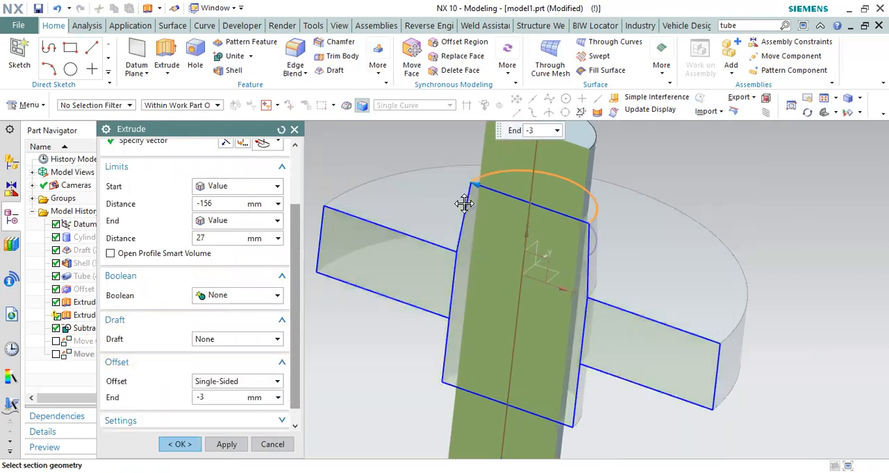
{"action": "left_click_drag", "start_coordinate": [467, 206], "coordinate": [467, 206]}
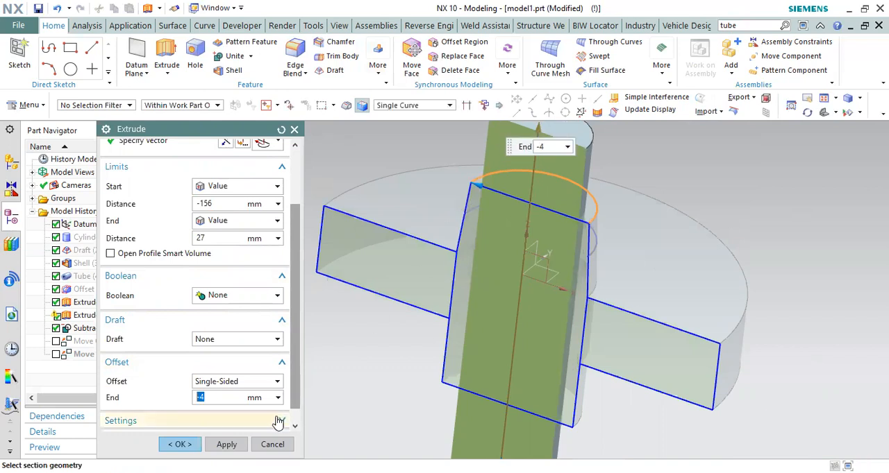
{"action": "left_click", "coordinate": [180, 445]}
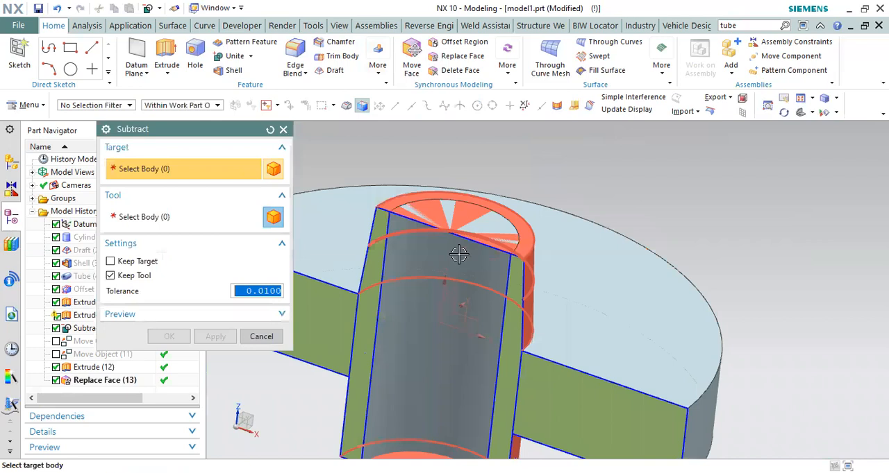
Step: Subtract the inner pin from the core while keeping the pin as tool, and return to the front view
{"action": "left_click", "coordinate": [458, 256]}
{"action": "left_click", "coordinate": [174, 334]}
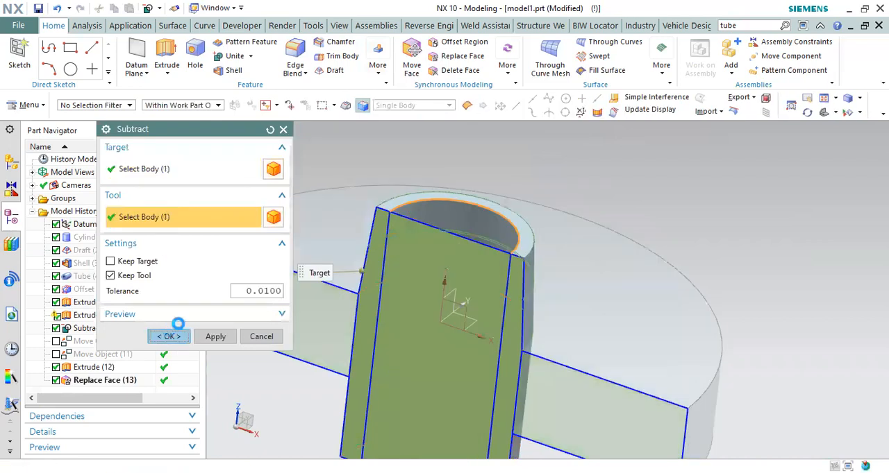
{"action": "scroll", "coordinate": [527, 186], "scroll_direction": "down", "scroll_amount": 4}
{"action": "middle_click_drag", "start_coordinate": [528, 187], "coordinate": [542, 186]}
{"action": "scroll", "coordinate": [500, 210], "scroll_direction": "down", "scroll_amount": 1}
{"action": "key", "text": "F8"}
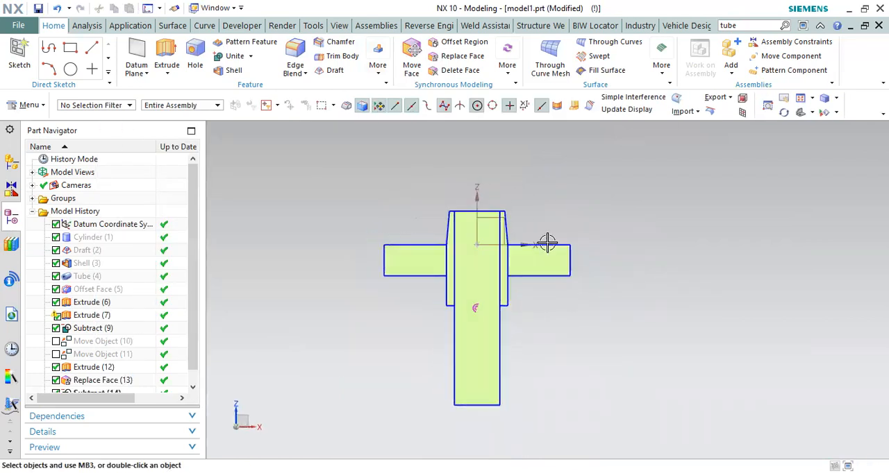
Step: Extrude the lower edges of the pin and the base disc downward from 0 to 25 mm as separate bodies
{"action": "left_click_drag", "start_coordinate": [435, 321], "coordinate": [604, 364]}
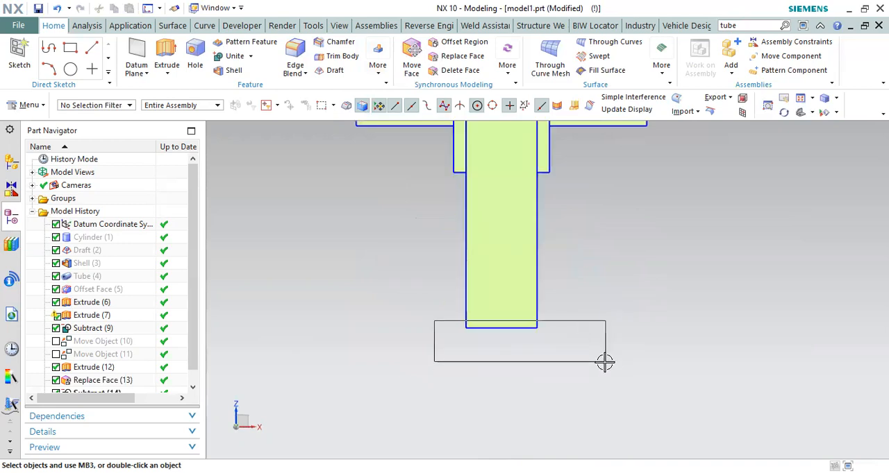
{"action": "scroll", "coordinate": [532, 378], "scroll_direction": "down", "scroll_amount": 2}
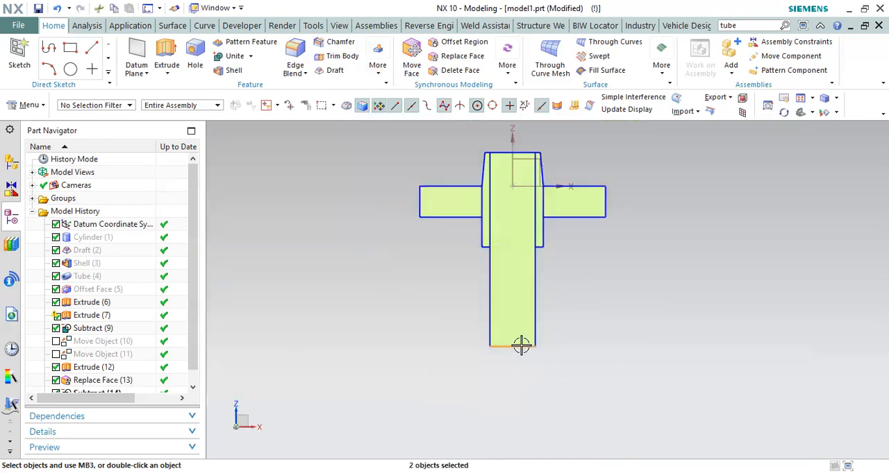
{"action": "scroll", "coordinate": [458, 197], "scroll_direction": "up", "scroll_amount": 2}
{"action": "scroll", "coordinate": [578, 182], "scroll_direction": "up", "scroll_amount": 1}
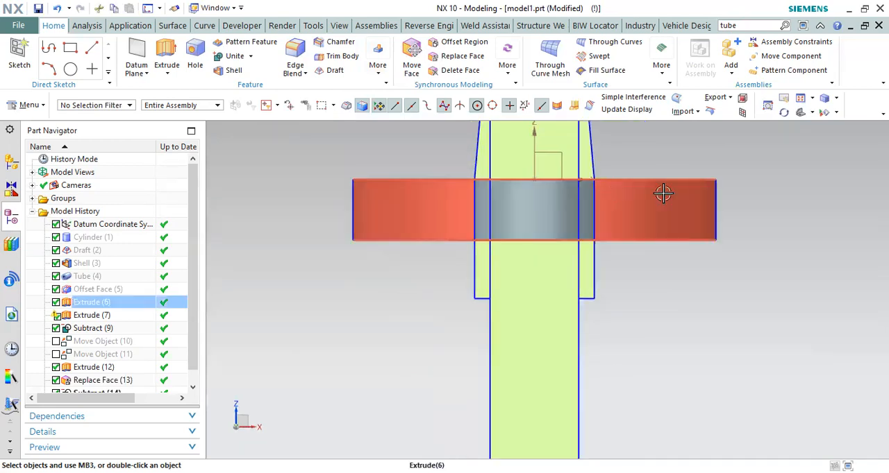
{"action": "middle_click_drag", "start_coordinate": [647, 202], "coordinate": [699, 288]}
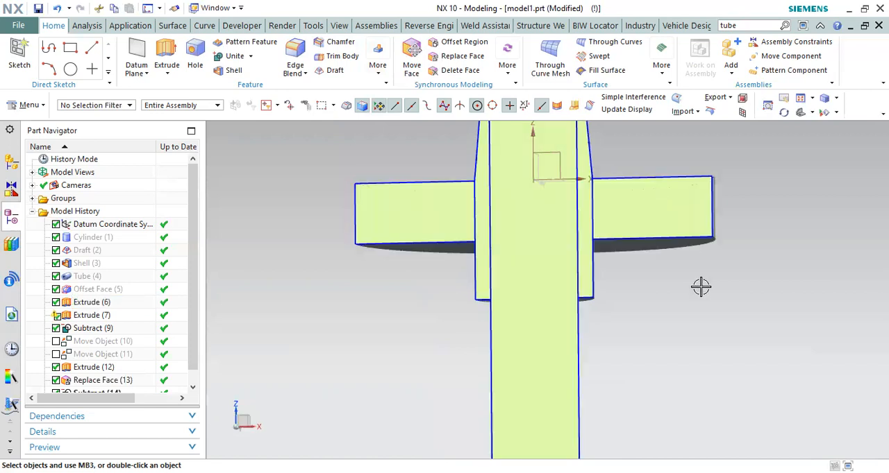
{"action": "left_click", "coordinate": [700, 244]}
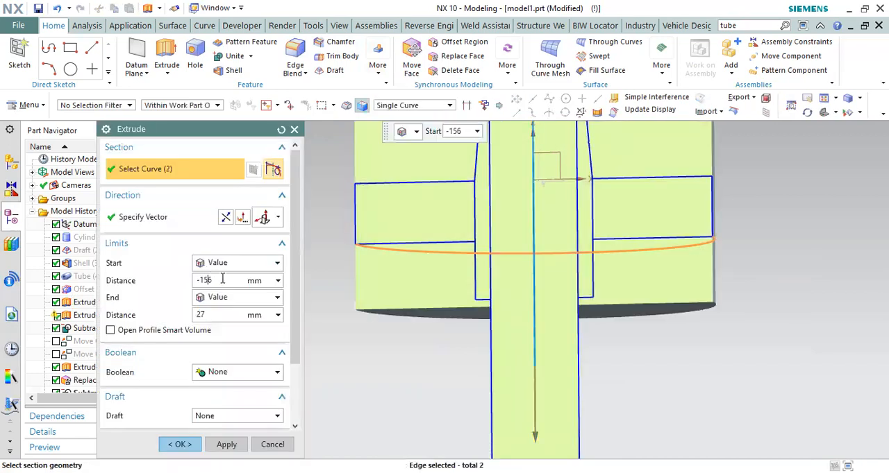
{"action": "key", "text": "Return"}
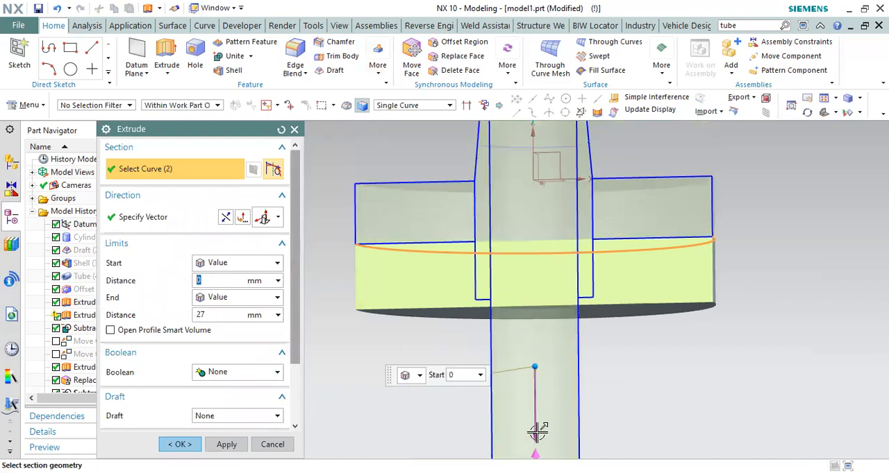
{"action": "mouse_move", "coordinate": [537, 432]}
{"action": "left_mouse_down"}
{"action": "mouse_move", "coordinate": [535, 446]}
{"action": "mouse_move", "coordinate": [532, 422]}
{"action": "mouse_move", "coordinate": [534, 431]}
{"action": "left_mouse_up"}
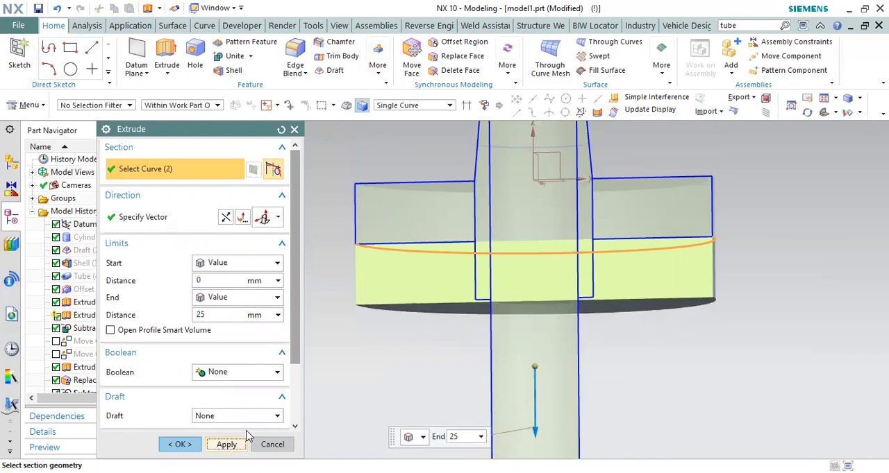
{"action": "scroll", "coordinate": [573, 222], "scroll_direction": "down", "scroll_amount": 2}
{"action": "left_click", "coordinate": [226, 444]}
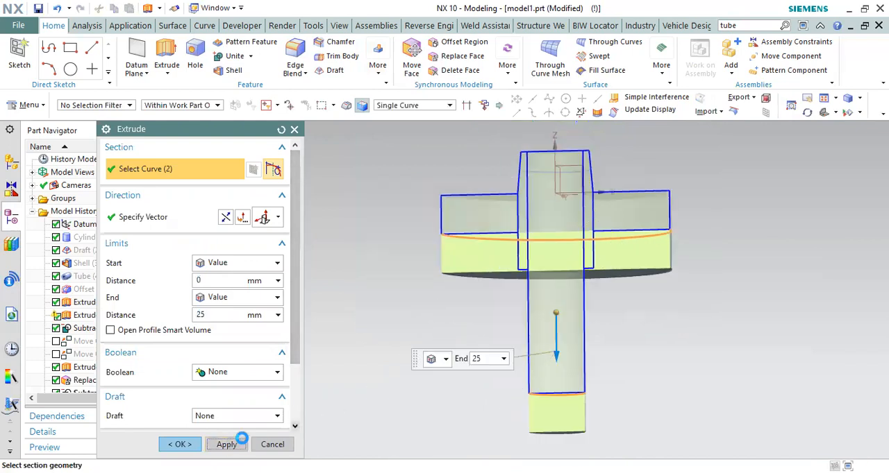
Step: Extrude the second plate's lower outer edge downward 25 mm to add a third plate
{"action": "scroll", "coordinate": [631, 292], "scroll_direction": "up", "scroll_amount": 2}
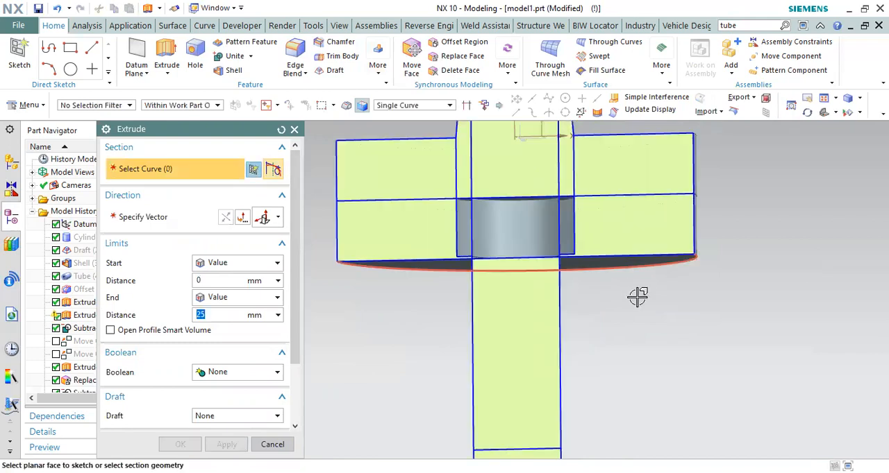
{"action": "left_click", "coordinate": [637, 297]}
{"action": "left_click", "coordinate": [179, 444]}
Step: Examine in front section how the core's lower end and the pin sit within the stacked plates
{"action": "scroll", "coordinate": [520, 276], "scroll_direction": "down", "scroll_amount": 2}
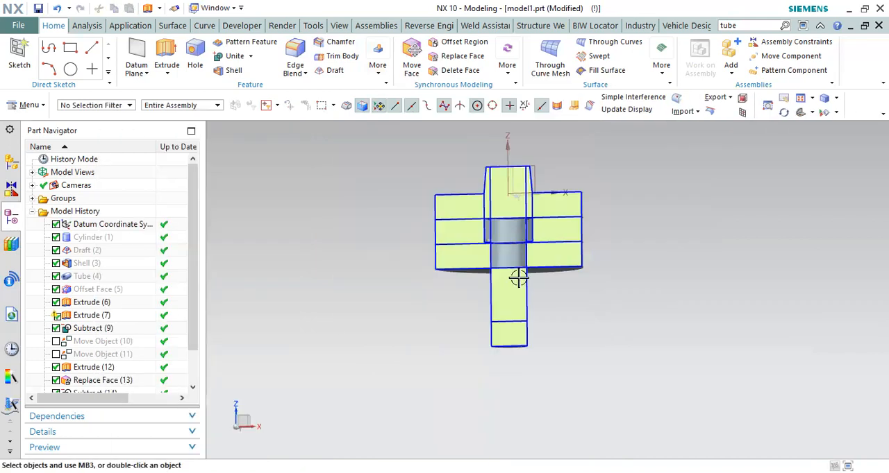
{"action": "key", "text": "F8"}
{"action": "scroll", "coordinate": [487, 213], "scroll_direction": "up", "scroll_amount": 2}
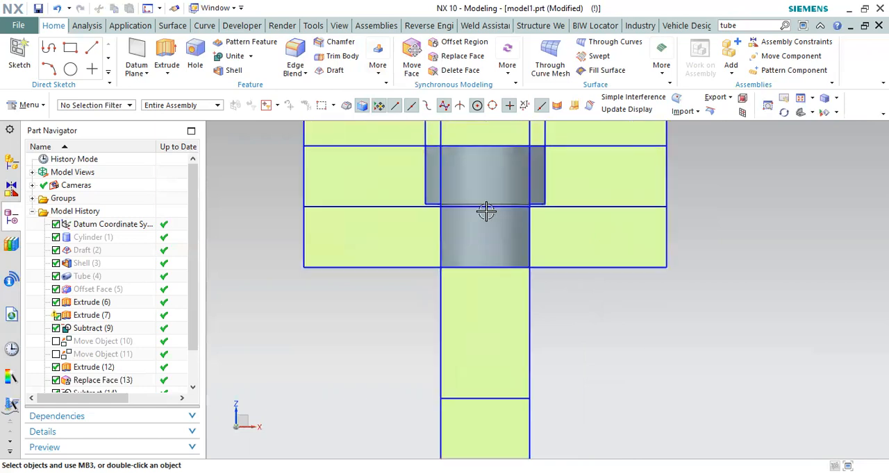
{"action": "scroll", "coordinate": [515, 300], "scroll_direction": "down", "scroll_amount": 2}
{"action": "scroll", "coordinate": [461, 220], "scroll_direction": "up", "scroll_amount": 2}
{"action": "scroll", "coordinate": [462, 220], "scroll_direction": "up", "scroll_amount": 2}
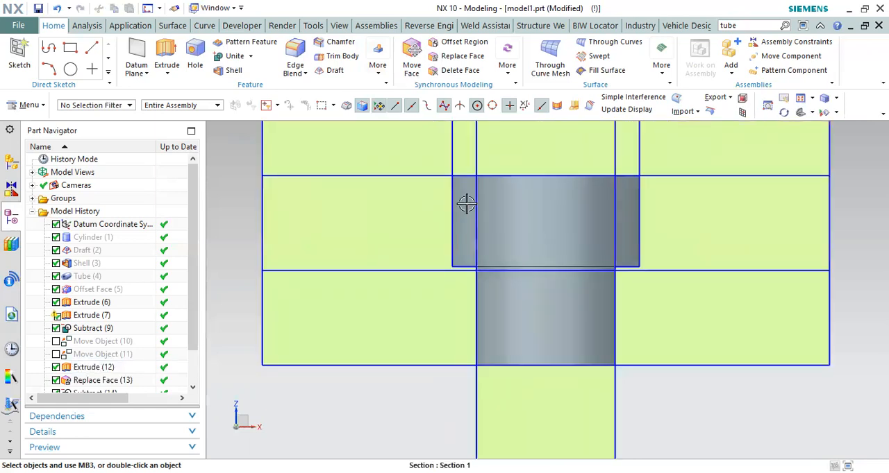
{"action": "scroll", "coordinate": [466, 264], "scroll_direction": "up", "scroll_amount": 3}
{"action": "scroll", "coordinate": [466, 264], "scroll_direction": "down", "scroll_amount": 2}
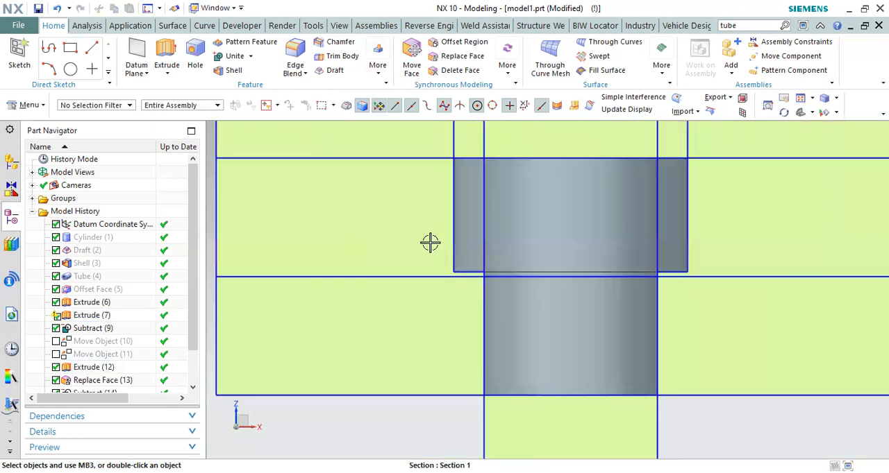
Step: Set up an upward 8 mm extrusion of the core's lower outer edge with a two-sided offset
{"action": "mouse_move", "coordinate": [462, 266]}
{"action": "middle_mouse_down"}
{"action": "mouse_move", "coordinate": [492, 250]}
{"action": "mouse_move", "coordinate": [472, 263]}
{"action": "middle_mouse_up"}
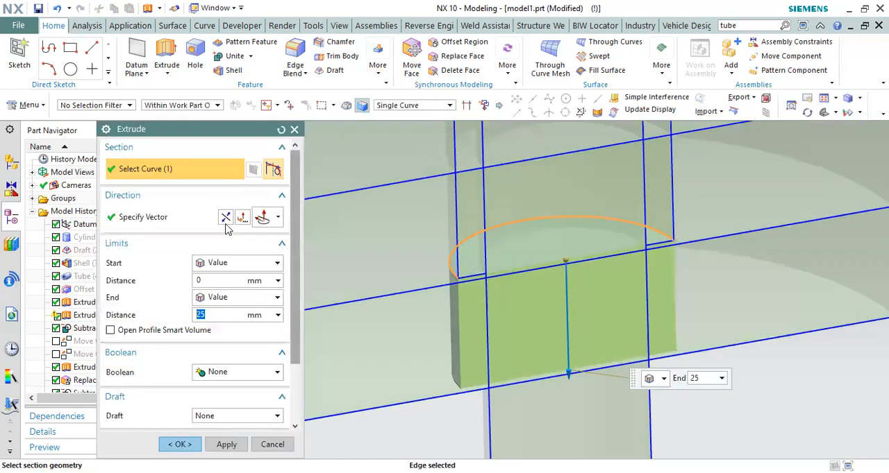
{"action": "left_click", "coordinate": [226, 219]}
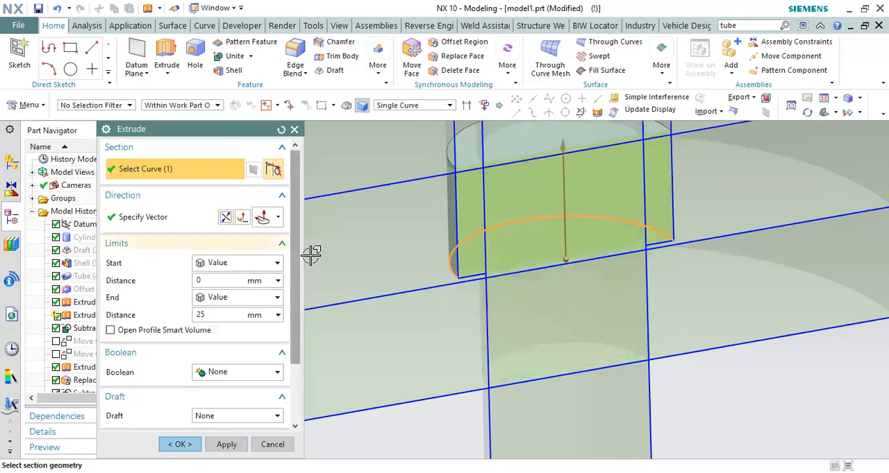
{"action": "left_click_drag", "start_coordinate": [570, 210], "coordinate": [571, 216]}
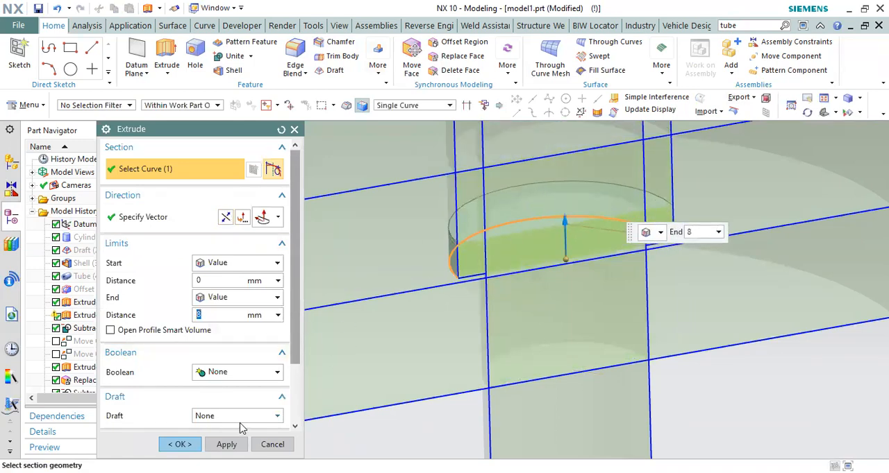
{"action": "scroll", "coordinate": [243, 423], "scroll_direction": "down", "scroll_amount": 3}
{"action": "left_click", "coordinate": [236, 381]}
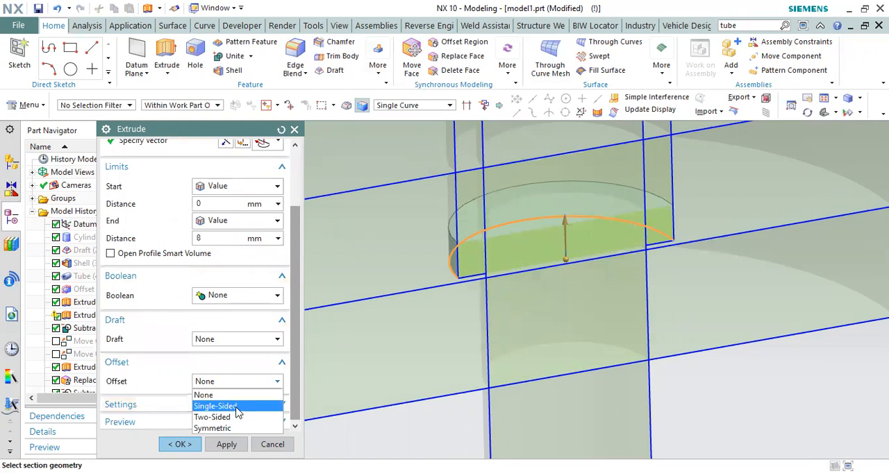
{"action": "left_click", "coordinate": [229, 417]}
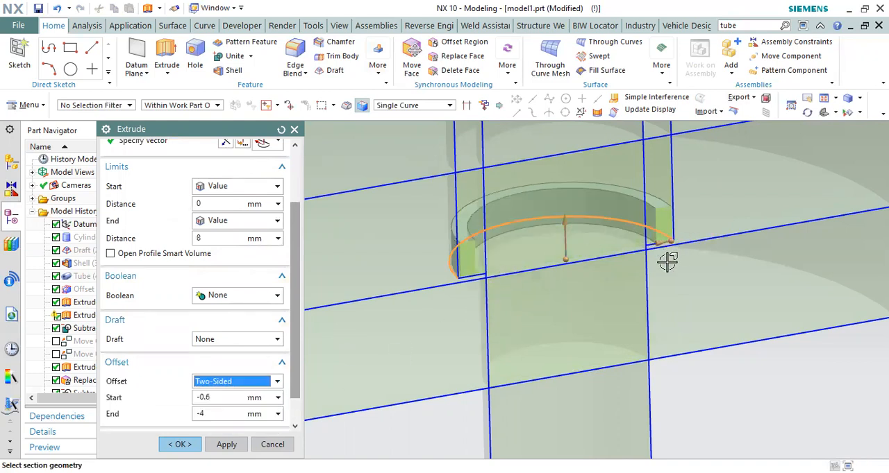
Step: Set the ring's end offset to 7.5 mm and unite it with the core as a bottom flange
{"action": "scroll", "coordinate": [656, 263], "scroll_direction": "up", "scroll_amount": 3}
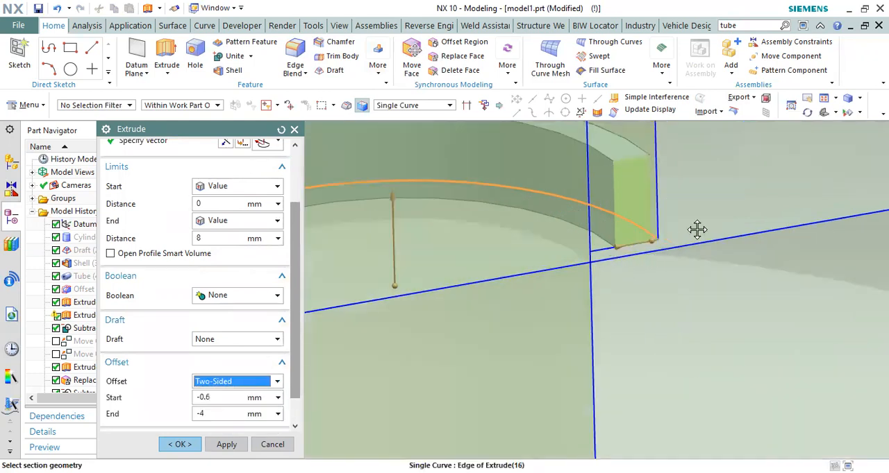
{"action": "left_click_drag", "start_coordinate": [697, 229], "coordinate": [706, 254]}
{"action": "scroll", "coordinate": [707, 254], "scroll_direction": "down", "scroll_amount": 3}
{"action": "left_click", "coordinate": [235, 296]}
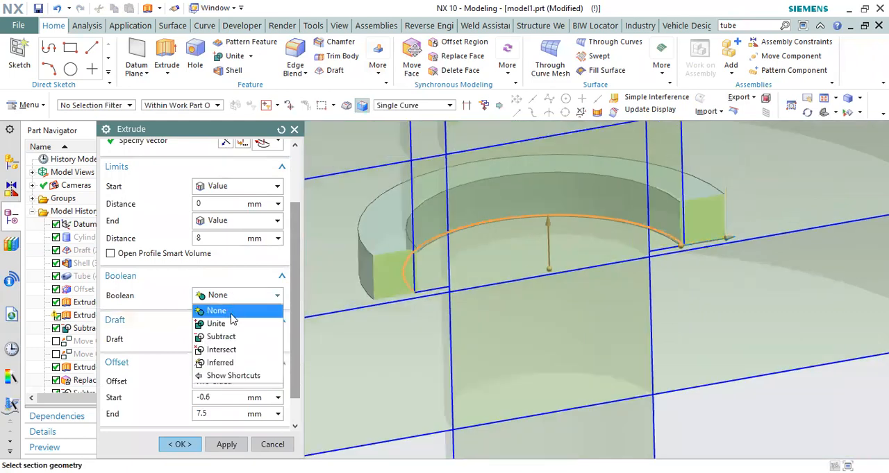
{"action": "left_click", "coordinate": [232, 324]}
{"action": "scroll", "coordinate": [553, 292], "scroll_direction": "down", "scroll_amount": 4}
{"action": "scroll", "coordinate": [509, 258], "scroll_direction": "up", "scroll_amount": 5}
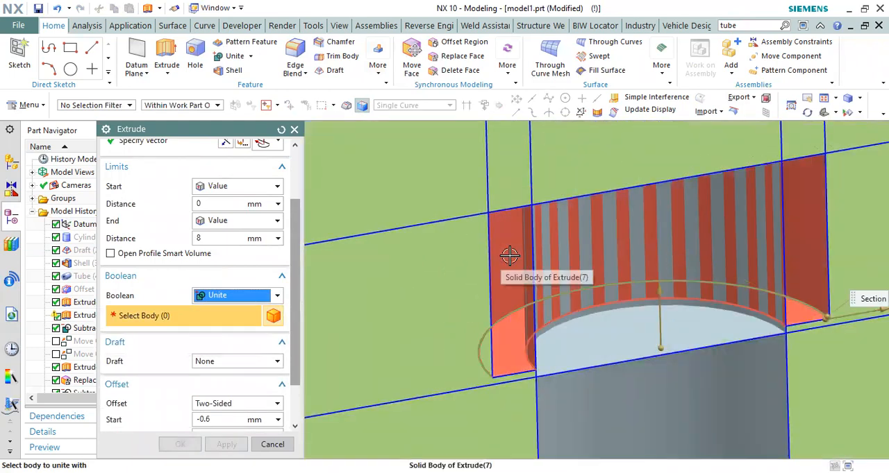
{"action": "left_click", "coordinate": [440, 285]}
{"action": "middle_click", "coordinate": [472, 232]}
Step: Subtract the pin from the two plates below the base disc, keeping the pin as tool
{"action": "middle_click_drag", "start_coordinate": [473, 232], "coordinate": [524, 257]}
{"action": "key", "text": "F8"}
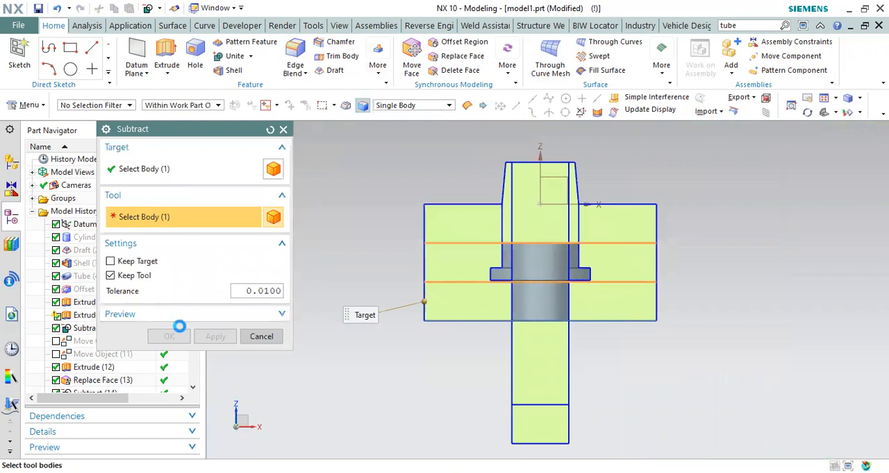
{"action": "key", "text": "Escape"}
{"action": "key", "text": "F4"}
{"action": "scroll", "coordinate": [515, 291], "scroll_direction": "up", "scroll_amount": 2}
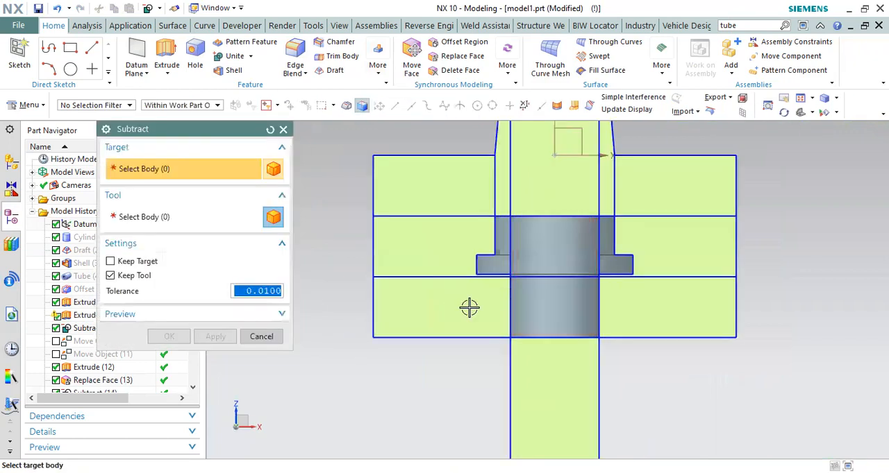
{"action": "left_click", "coordinate": [214, 339]}
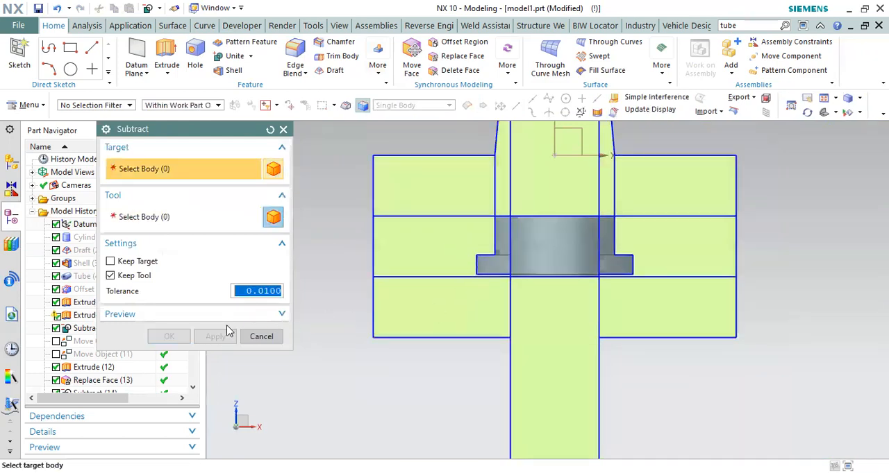
{"action": "key", "text": "Escape"}
{"action": "scroll", "coordinate": [458, 289], "scroll_direction": "up", "scroll_amount": 3}
{"action": "mouse_move", "coordinate": [458, 289]}
{"action": "middle_mouse_down"}
{"action": "mouse_move", "coordinate": [464, 284]}
{"action": "mouse_move", "coordinate": [449, 302]}
{"action": "middle_mouse_up"}
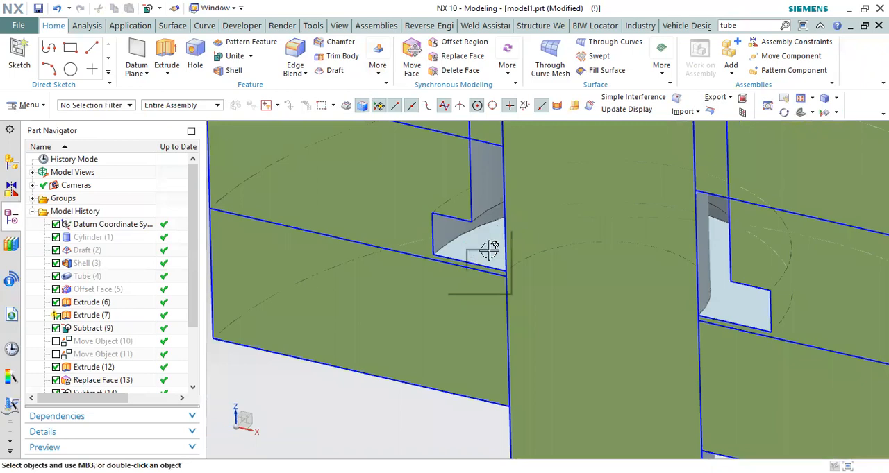
{"action": "scroll", "coordinate": [109, 373], "scroll_direction": "down", "scroll_amount": 3}
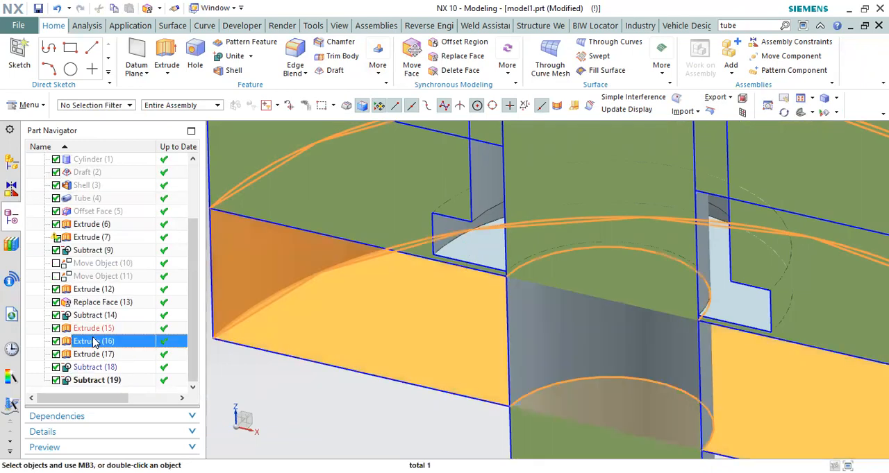
{"action": "double_click", "coordinate": [104, 328]}
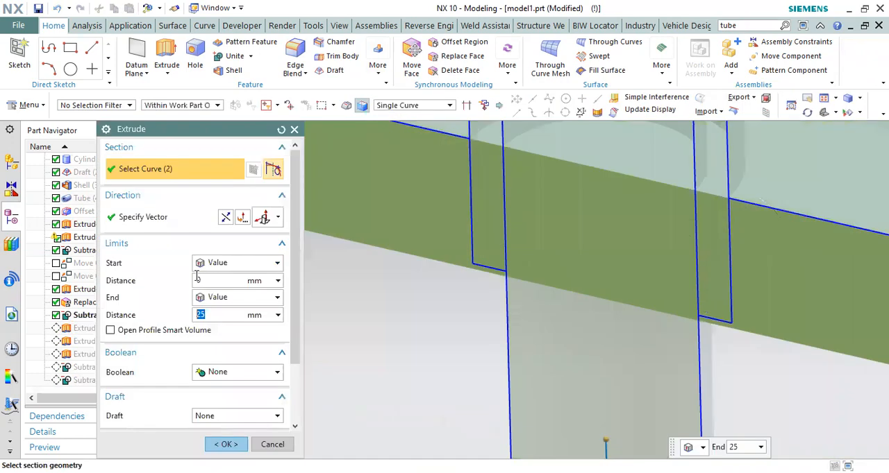
{"action": "left_click", "coordinate": [236, 297]}
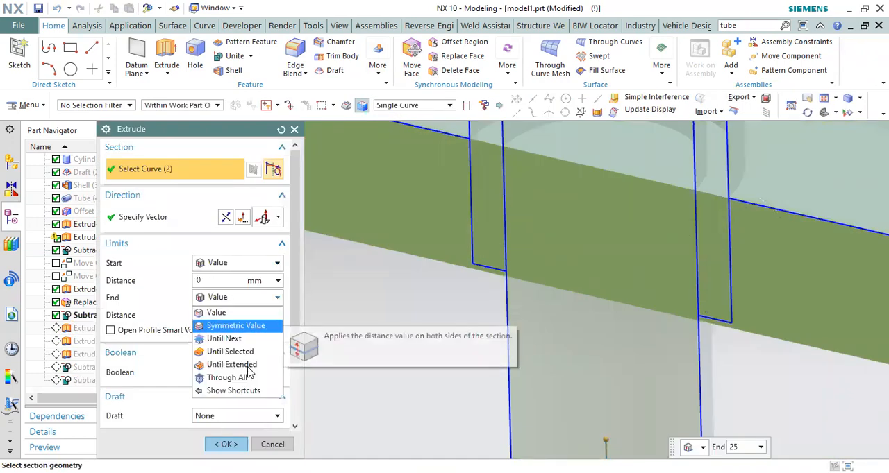
{"action": "left_click", "coordinate": [224, 351]}
{"action": "middle_click_drag", "start_coordinate": [688, 227], "coordinate": [682, 167]}
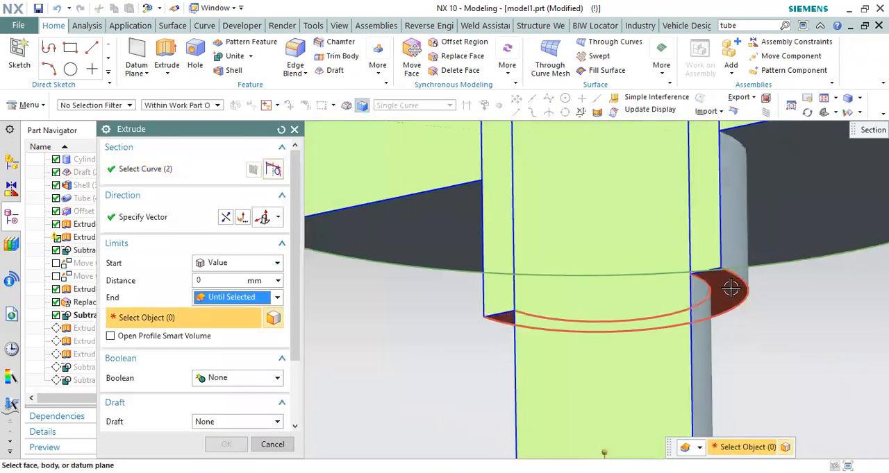
{"action": "left_click", "coordinate": [650, 251]}
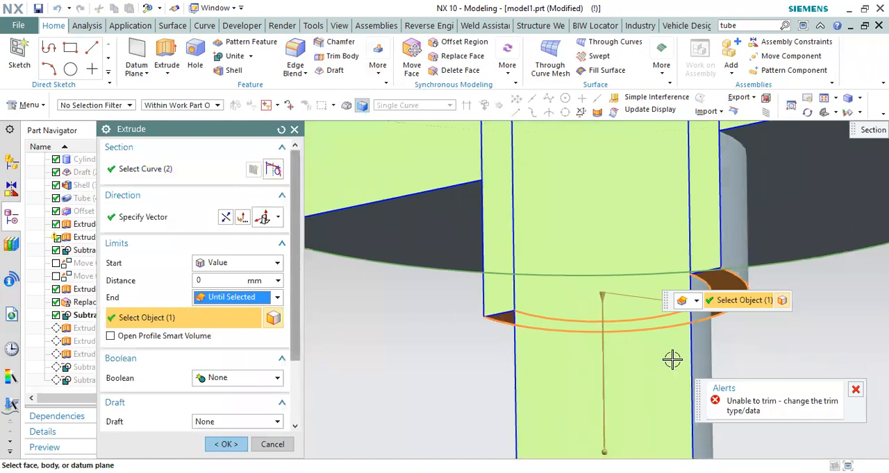
{"action": "scroll", "coordinate": [556, 298], "scroll_direction": "down", "scroll_amount": 3}
{"action": "left_click", "coordinate": [229, 300]}
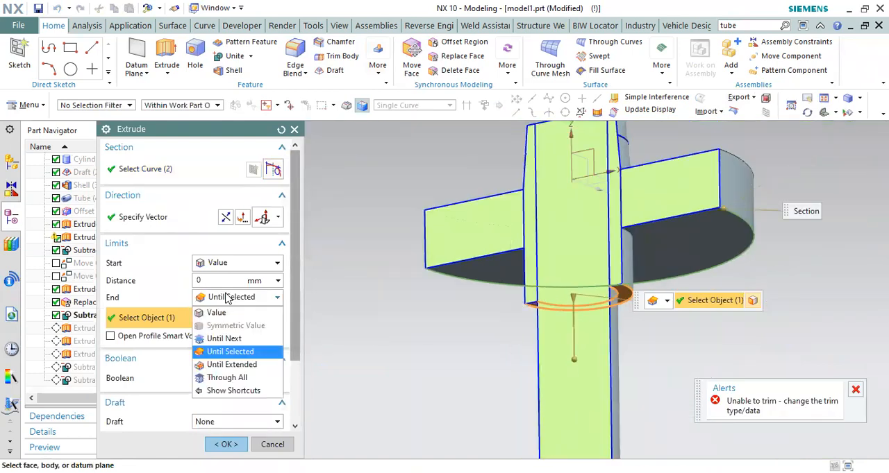
{"action": "left_click", "coordinate": [224, 339]}
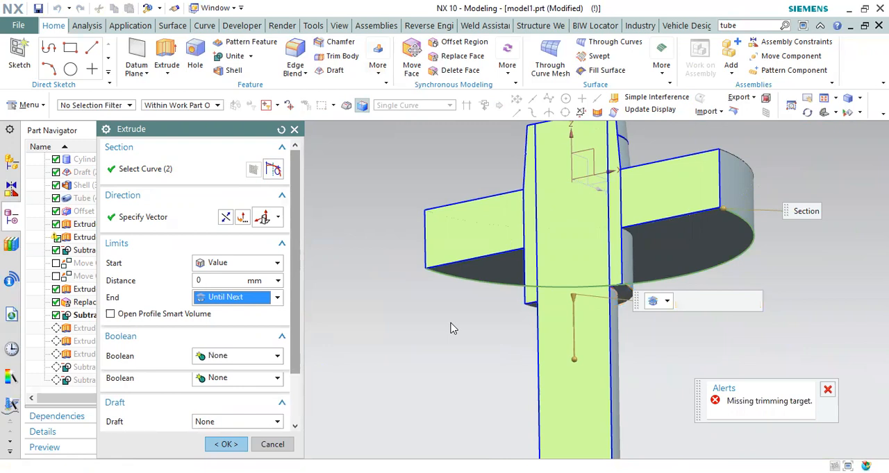
{"action": "scroll", "coordinate": [551, 308], "scroll_direction": "up", "scroll_amount": 3}
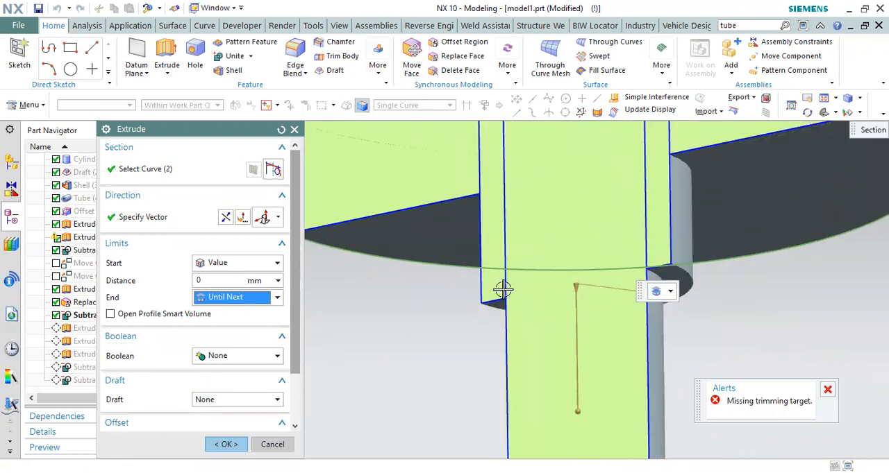
{"action": "scroll", "coordinate": [503, 290], "scroll_direction": "down", "scroll_amount": 3}
{"action": "key", "text": "Escape"}
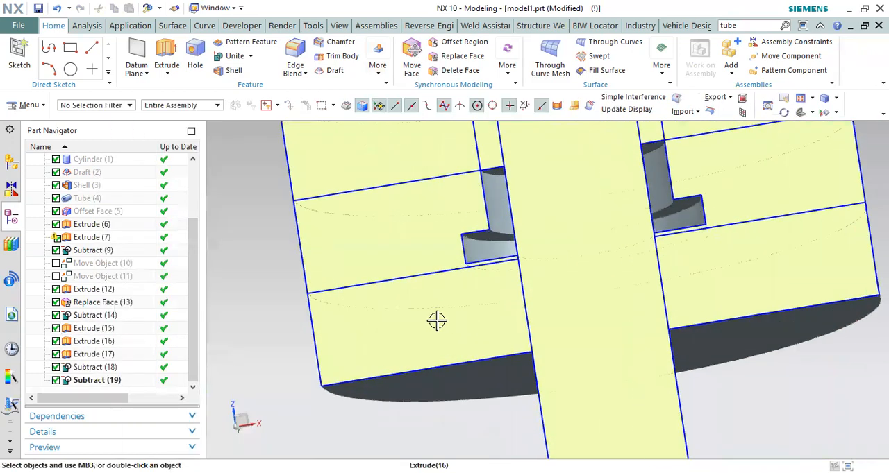
Step: Try to raise the lowest plate's top face by setting its extrusion start to -1 mm
{"action": "left_click", "coordinate": [85, 342]}
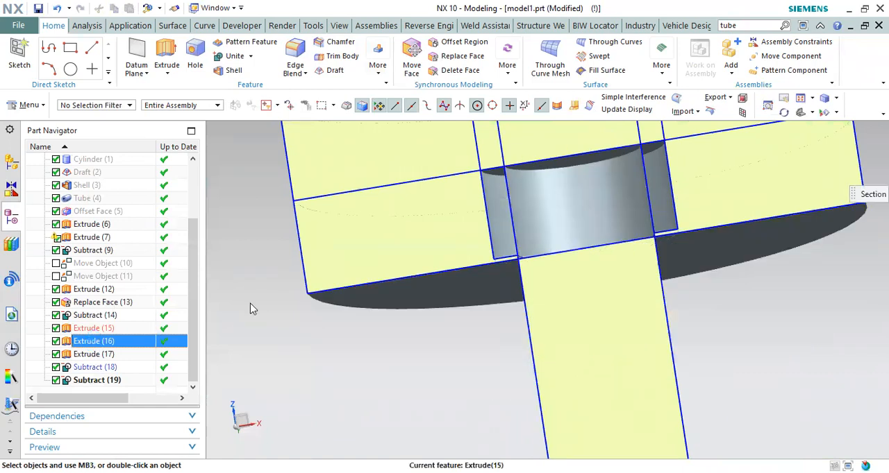
{"action": "key", "text": "F8"}
{"action": "scroll", "coordinate": [576, 241], "scroll_direction": "up", "scroll_amount": 5}
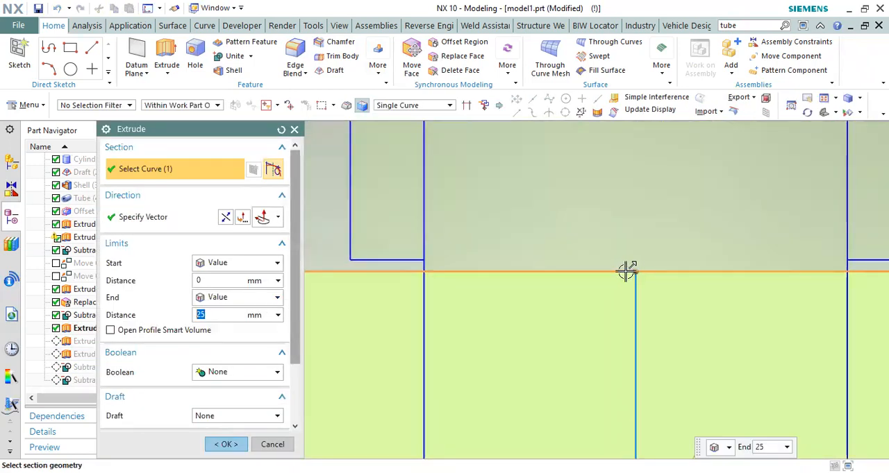
{"action": "left_click", "coordinate": [226, 444]}
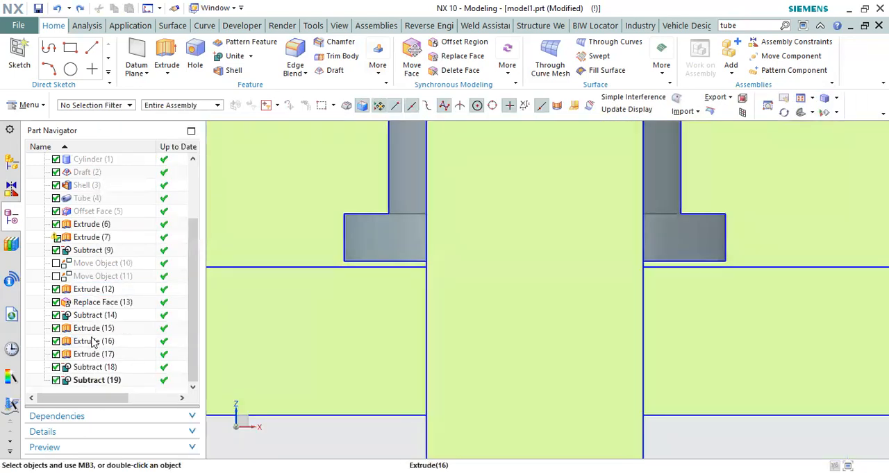
Step: Shorten the middle plate's extrusion so its underside lies flush with the underside of the core's flange
{"action": "double_click", "coordinate": [93, 328]}
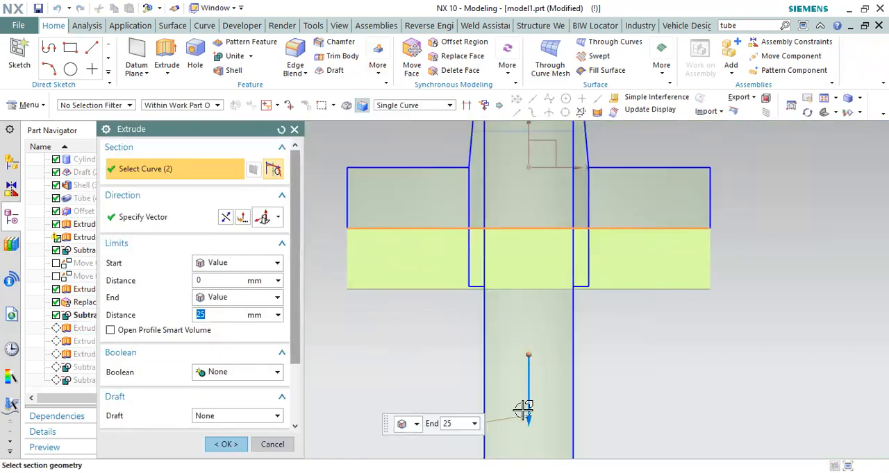
{"action": "left_click_drag", "start_coordinate": [529, 420], "coordinate": [526, 418]}
{"action": "left_click", "coordinate": [227, 444]}
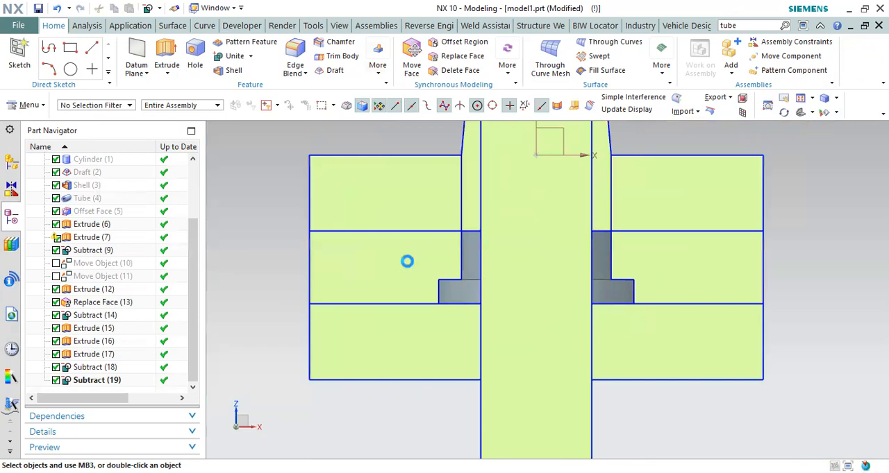
Step: Subtract the flanged core from the middle plate, keeping the core as tool
{"action": "left_click", "coordinate": [169, 337]}
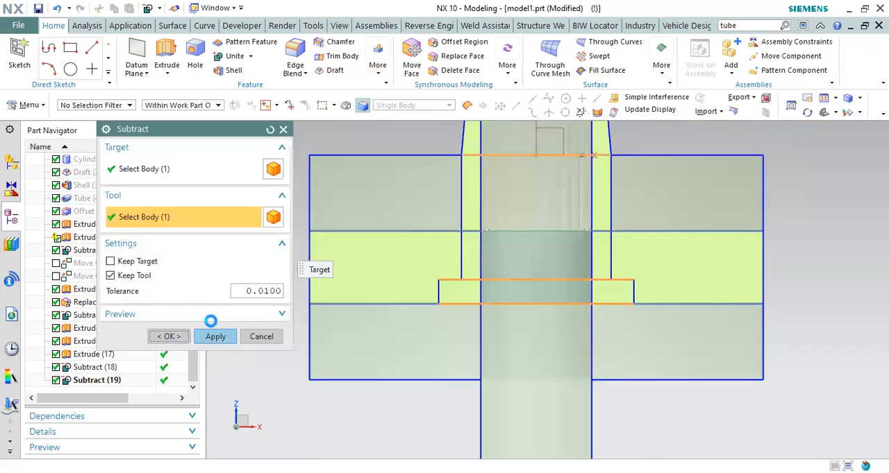
{"action": "scroll", "coordinate": [418, 296], "scroll_direction": "down", "scroll_amount": 5}
{"action": "scroll", "coordinate": [441, 262], "scroll_direction": "up", "scroll_amount": 3}
{"action": "scroll", "coordinate": [501, 206], "scroll_direction": "up", "scroll_amount": 4}
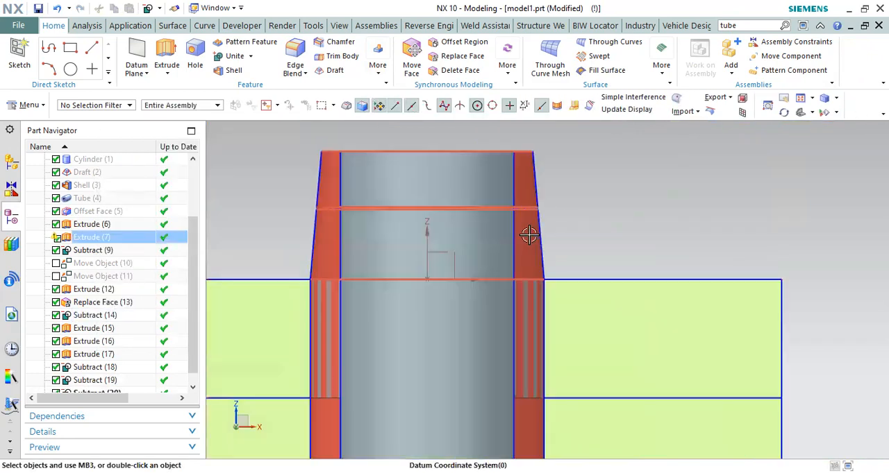
{"action": "scroll", "coordinate": [539, 246], "scroll_direction": "down", "scroll_amount": 4}
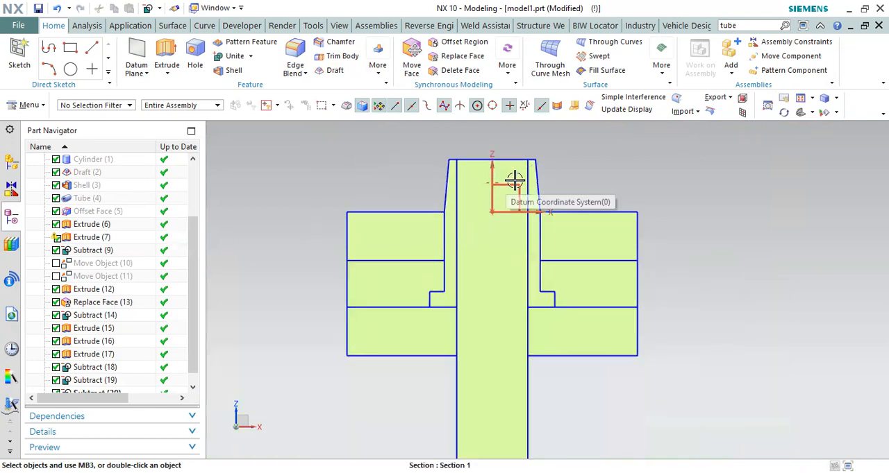
Step: Examine the sectioned core, pin and stacked plates from several angles, including the bead groove around the cap shape
{"action": "scroll", "coordinate": [514, 182], "scroll_direction": "up", "scroll_amount": 4}
{"action": "left_click", "coordinate": [517, 195]}
{"action": "scroll", "coordinate": [549, 202], "scroll_direction": "down", "scroll_amount": 5}
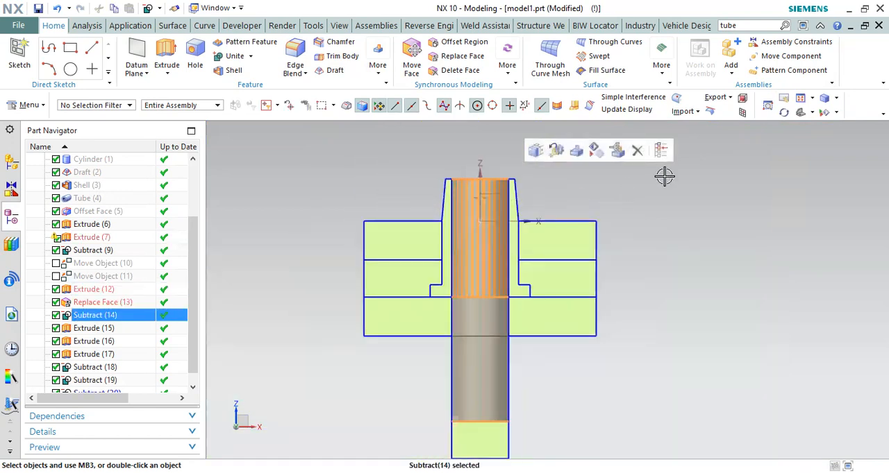
{"action": "key", "text": "Escape"}
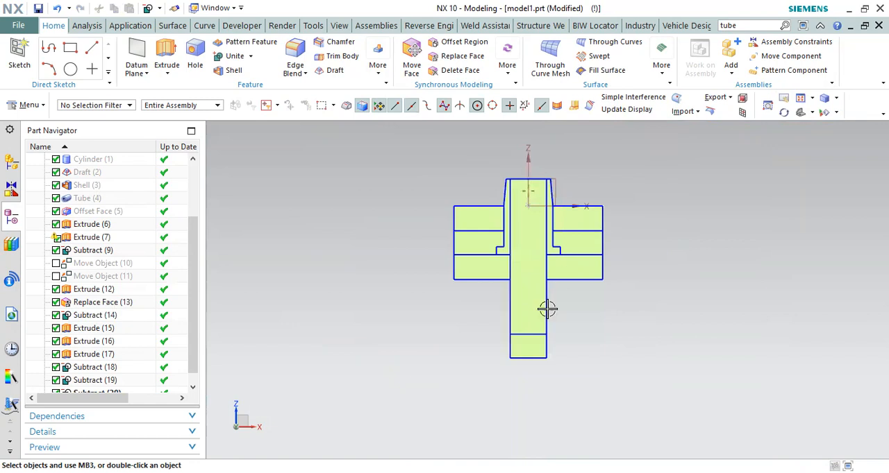
{"action": "scroll", "coordinate": [548, 307], "scroll_direction": "up", "scroll_amount": 2}
{"action": "middle_click_drag", "start_coordinate": [525, 304], "coordinate": [483, 242]}
{"action": "scroll", "coordinate": [153, 382], "scroll_direction": "down", "scroll_amount": 1}
{"action": "scroll", "coordinate": [513, 282], "scroll_direction": "down", "scroll_amount": 3}
{"action": "scroll", "coordinate": [525, 252], "scroll_direction": "up", "scroll_amount": 4}
{"action": "scroll", "coordinate": [525, 251], "scroll_direction": "up", "scroll_amount": 1}
{"action": "scroll", "coordinate": [532, 250], "scroll_direction": "up", "scroll_amount": 3}
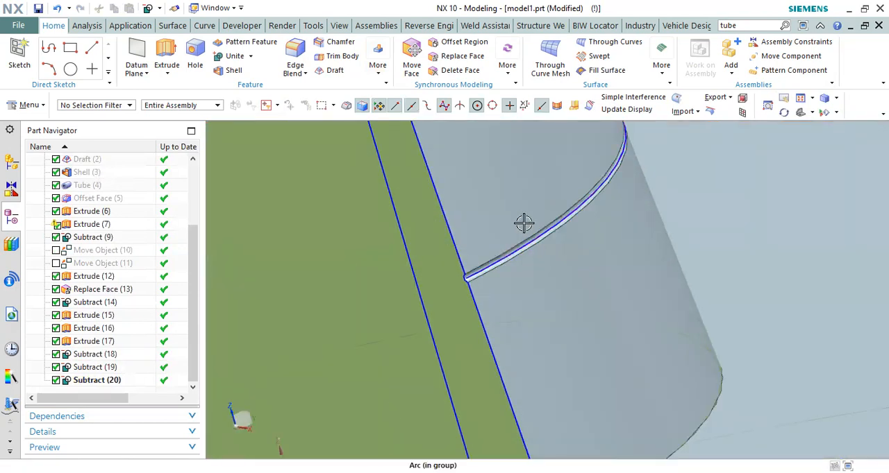
{"action": "scroll", "coordinate": [524, 224], "scroll_direction": "down", "scroll_amount": 6}
{"action": "middle_click_drag", "start_coordinate": [627, 234], "coordinate": [596, 227]}
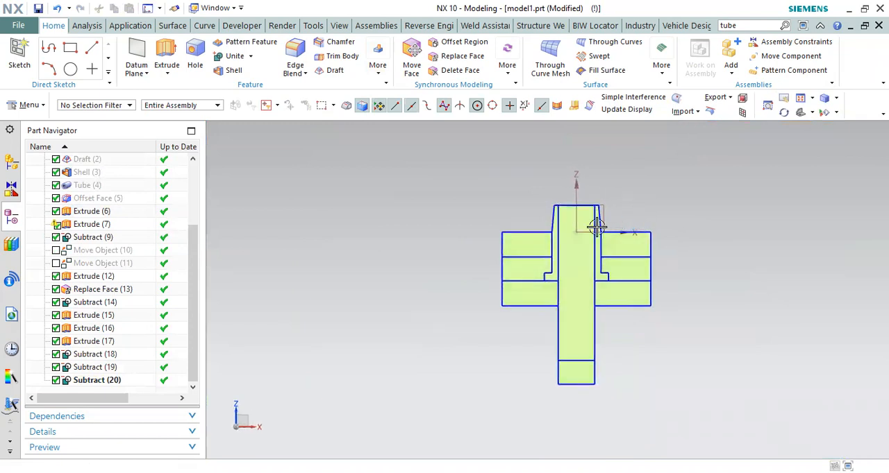
Step: Reorder the nine features from Extrude (12) to Subtract (20) ahead of the two suppressed Move Object features
{"action": "left_click", "coordinate": [89, 277]}
{"action": "left_click", "coordinate": [102, 380], "text": "shift"}
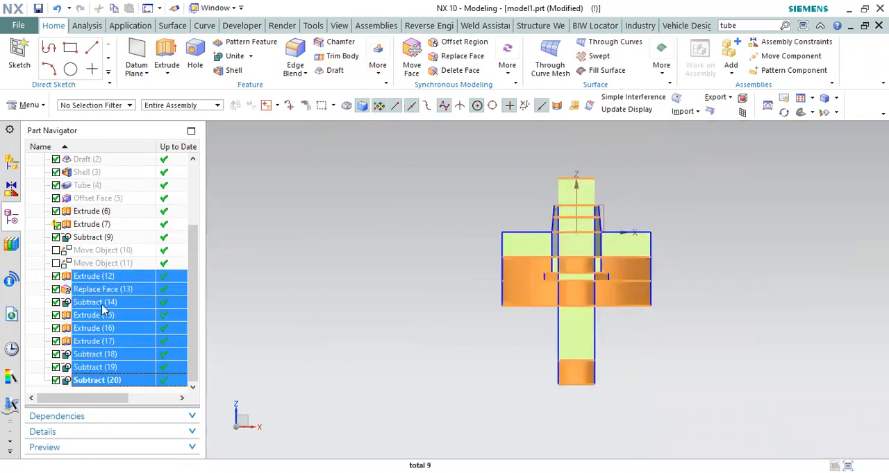
{"action": "left_click_drag", "start_coordinate": [107, 246], "coordinate": [107, 247]}
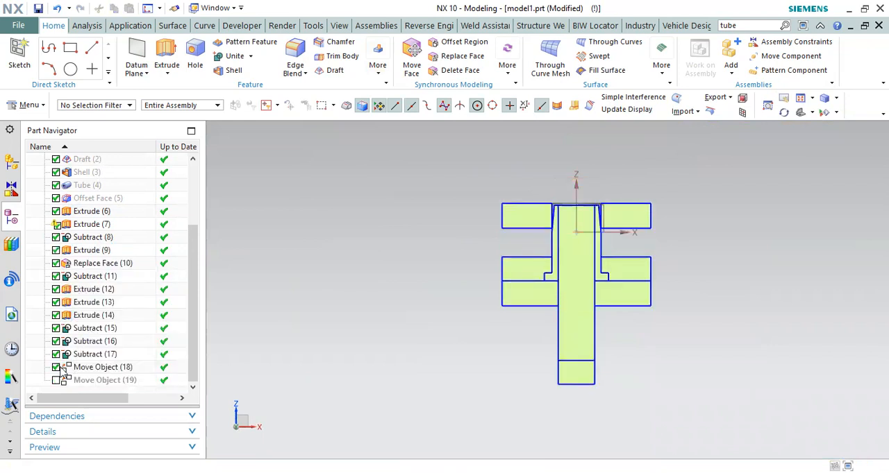
Step: Add the inner pin to the objects of the Move Object feature that lifts the base disc
{"action": "double_click", "coordinate": [64, 369]}
{"action": "scroll", "coordinate": [684, 201], "scroll_direction": "up", "scroll_amount": 3}
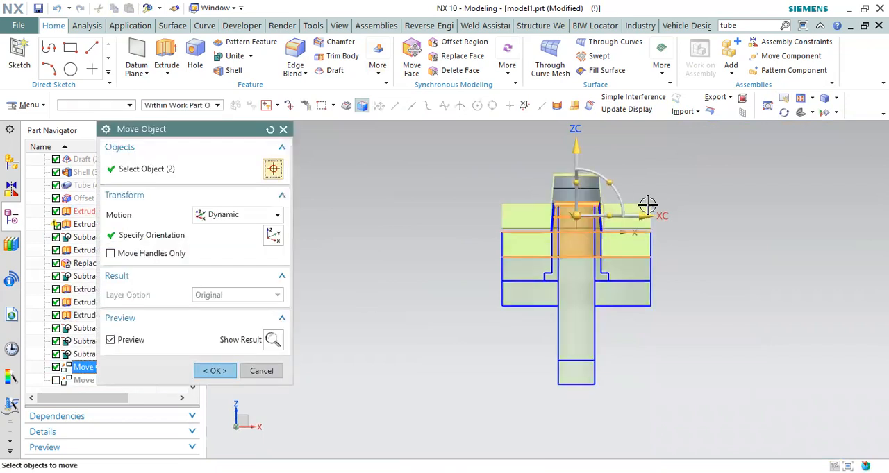
{"action": "scroll", "coordinate": [537, 154], "scroll_direction": "down", "scroll_amount": 2}
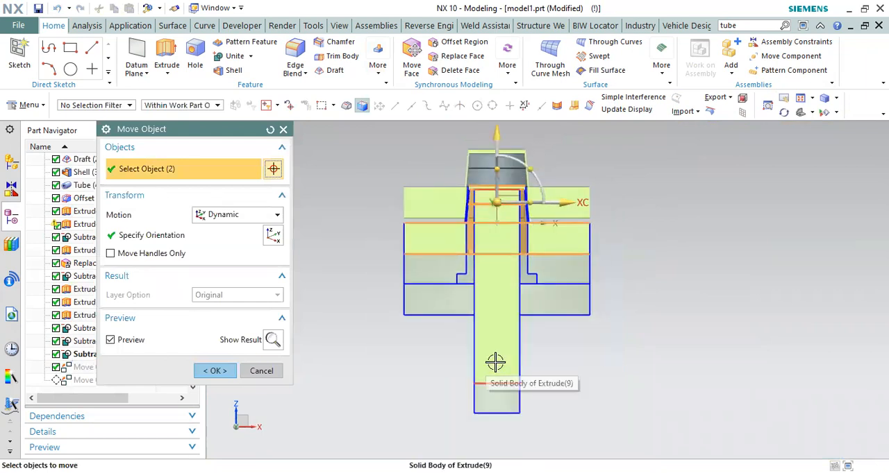
{"action": "left_click", "coordinate": [215, 371]}
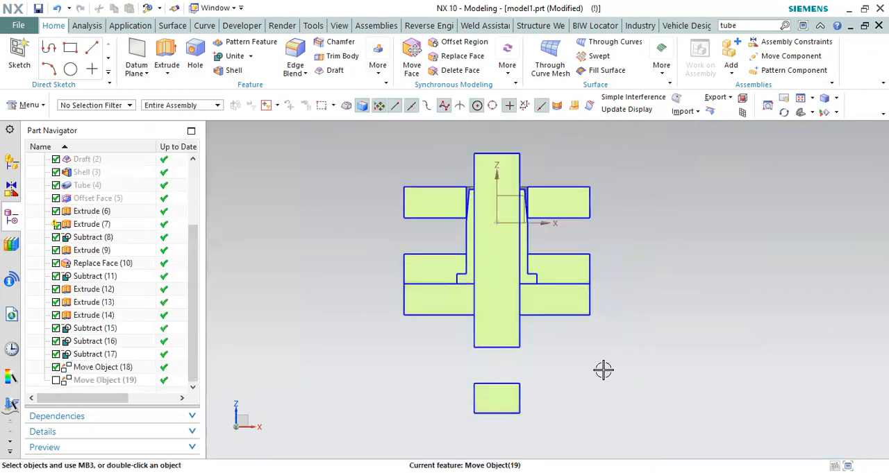
Step: Examine the pin's subtract and extrude definitions to trace the separate block left below the pin
{"action": "left_click", "coordinate": [492, 398]}
{"action": "right_click", "coordinate": [493, 398]}
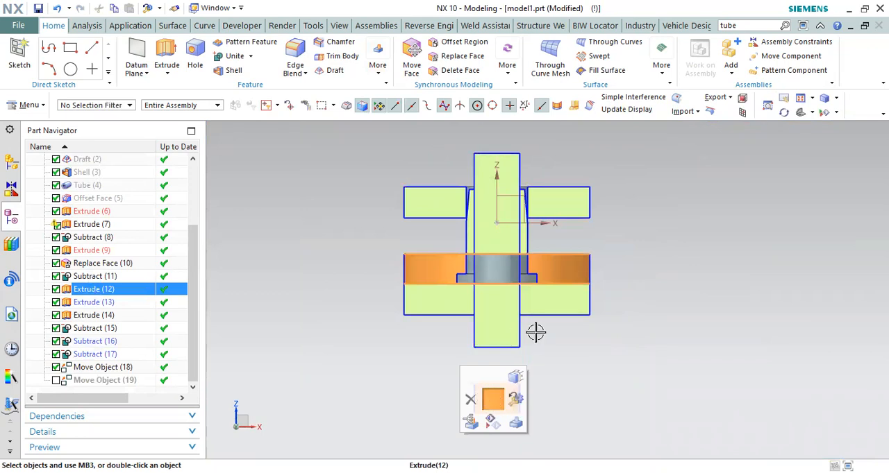
{"action": "middle_click_drag", "start_coordinate": [395, 271], "coordinate": [428, 310]}
{"action": "middle_click_drag", "start_coordinate": [544, 345], "coordinate": [627, 261]}
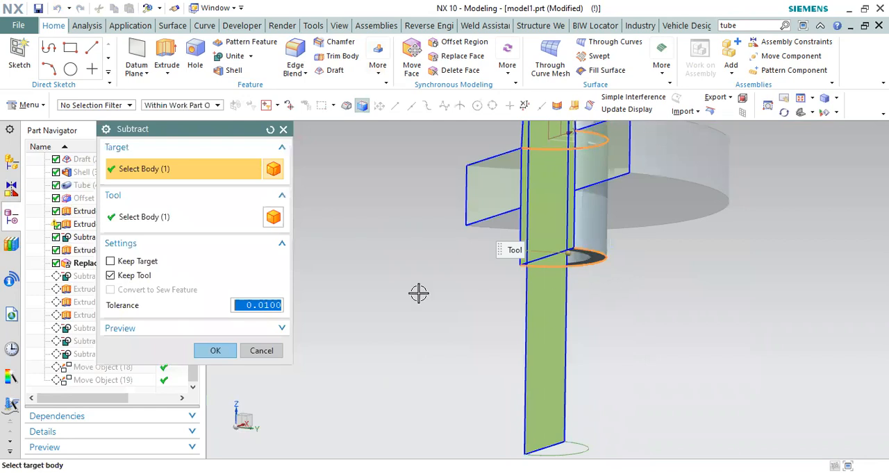
{"action": "left_click", "coordinate": [87, 251]}
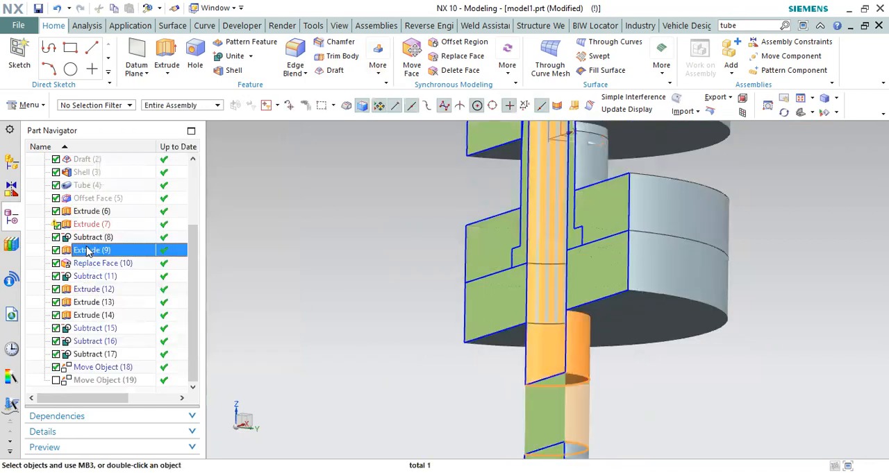
{"action": "double_click", "coordinate": [87, 251]}
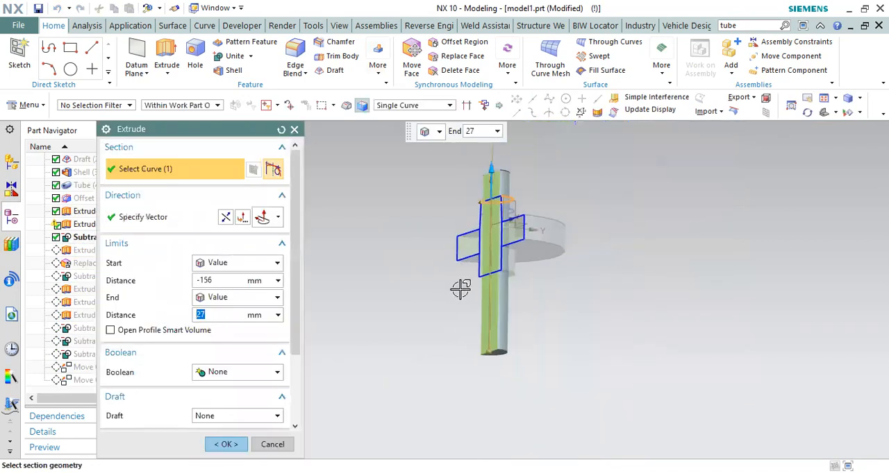
{"action": "middle_click_drag", "start_coordinate": [460, 289], "coordinate": [492, 301]}
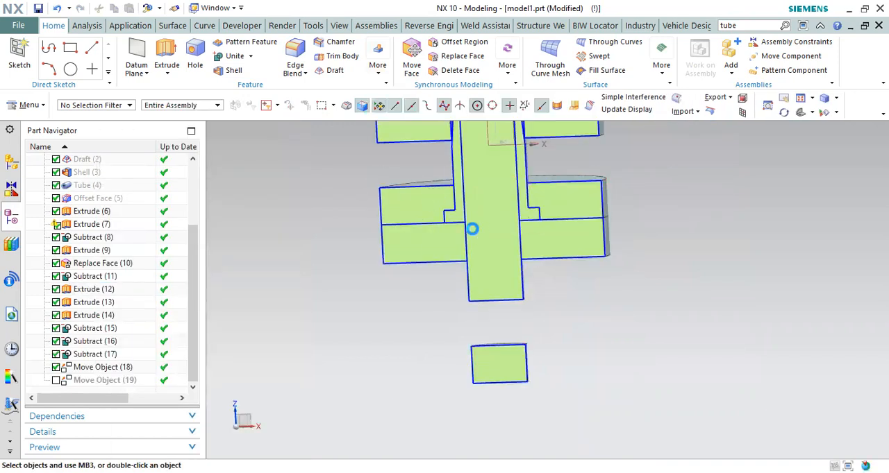
Step: Hide the leftover block below the pin and suppress the Move Object (18) feature
{"action": "key", "text": "ctrl+b"}
{"action": "left_click", "coordinate": [473, 376]}
{"action": "middle_click", "coordinate": [470, 362]}
{"action": "key", "text": "F8"}
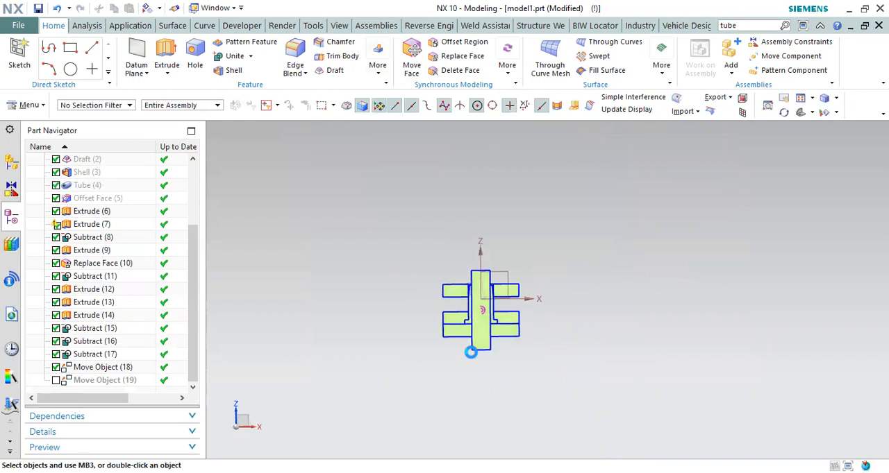
{"action": "scroll", "coordinate": [477, 299], "scroll_direction": "up", "scroll_amount": 4}
{"action": "left_click", "coordinate": [57, 368]}
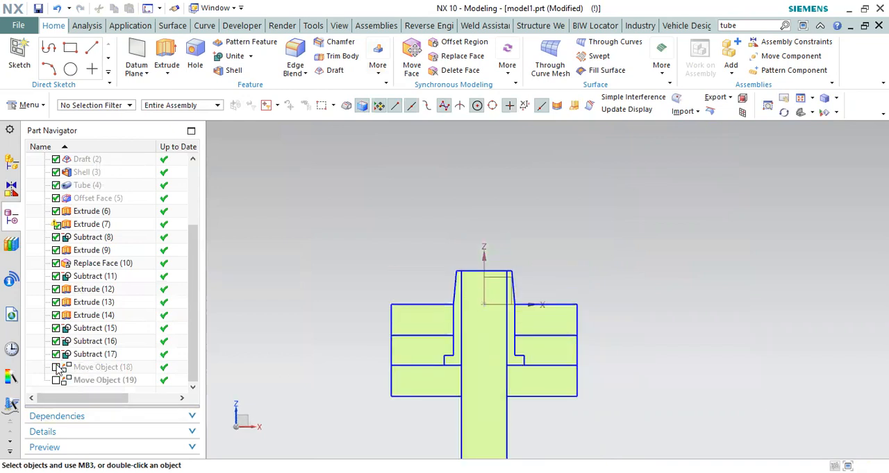
{"action": "scroll", "coordinate": [70, 222], "scroll_direction": "up", "scroll_amount": 3}
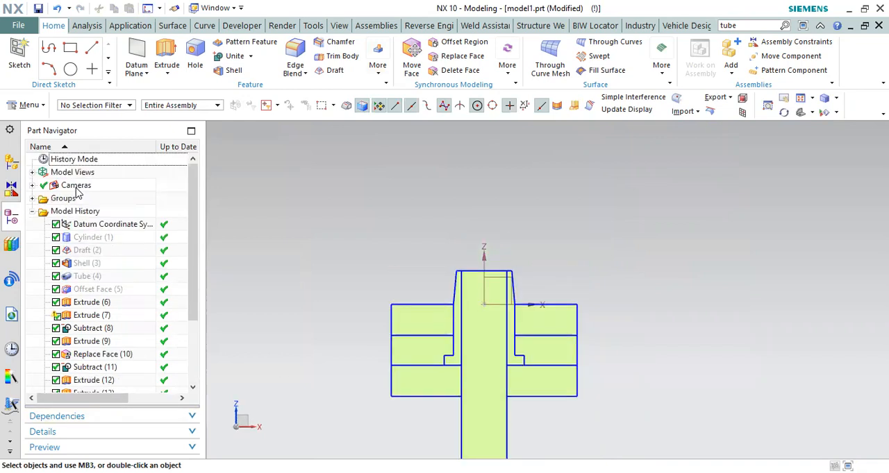
Step: Show the hidden cap body again and examine its fit in the sectioned, closed mould
{"action": "left_click", "coordinate": [87, 238]}
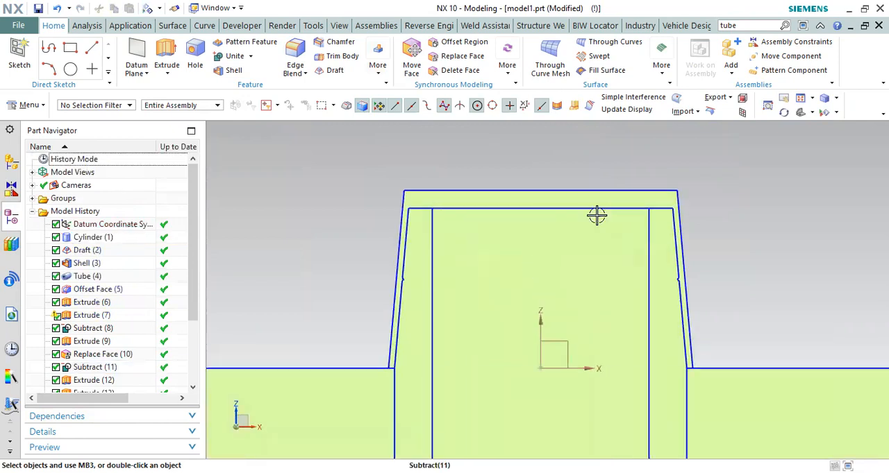
{"action": "scroll", "coordinate": [594, 250], "scroll_direction": "down", "scroll_amount": 3}
{"action": "scroll", "coordinate": [601, 277], "scroll_direction": "up", "scroll_amount": 2}
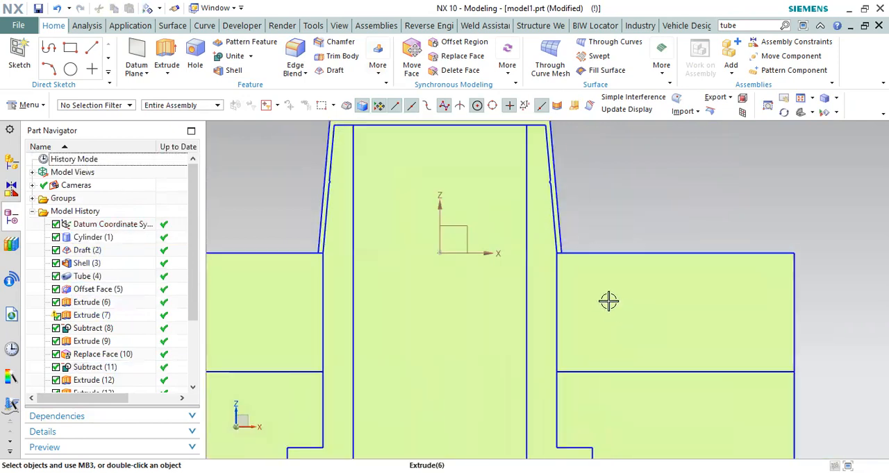
{"action": "scroll", "coordinate": [551, 304], "scroll_direction": "down", "scroll_amount": 4}
{"action": "scroll", "coordinate": [89, 372], "scroll_direction": "down", "scroll_amount": 3}
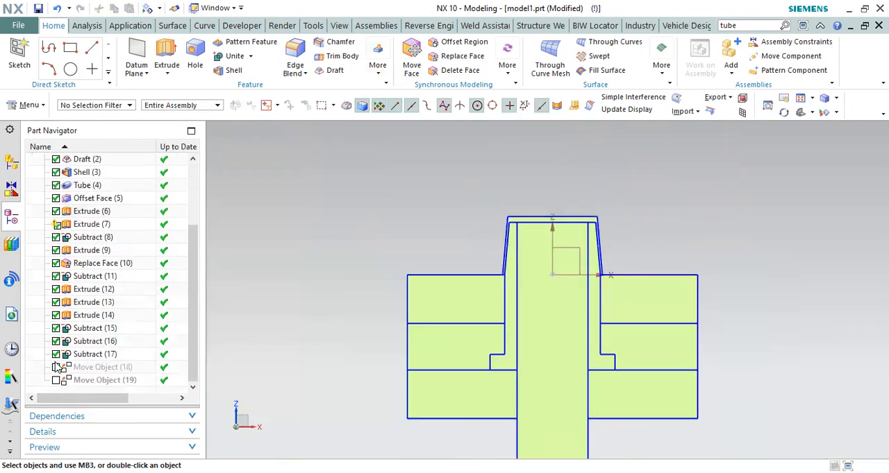
Step: Unsuppress the Move Object (18) feature to raise the upper plate, cap and inner pin
{"action": "left_click", "coordinate": [56, 368]}
{"action": "scroll", "coordinate": [561, 252], "scroll_direction": "up", "scroll_amount": 2}
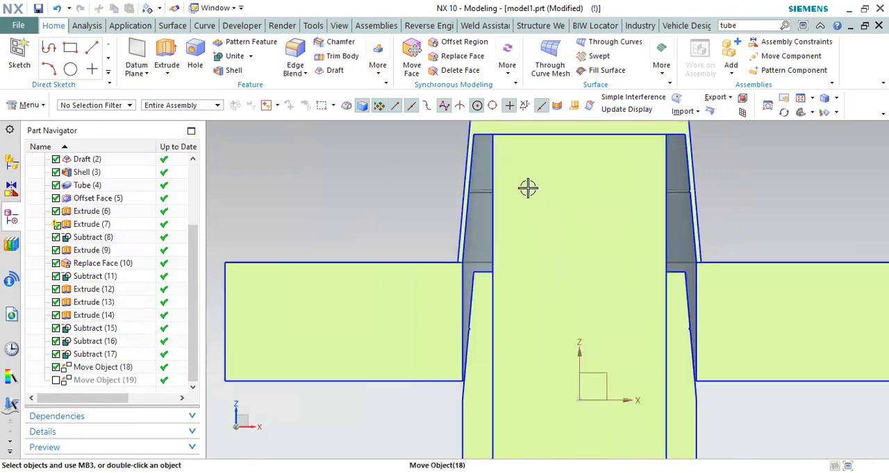
{"action": "scroll", "coordinate": [538, 287], "scroll_direction": "down", "scroll_amount": 1}
{"action": "scroll", "coordinate": [565, 189], "scroll_direction": "up", "scroll_amount": 1}
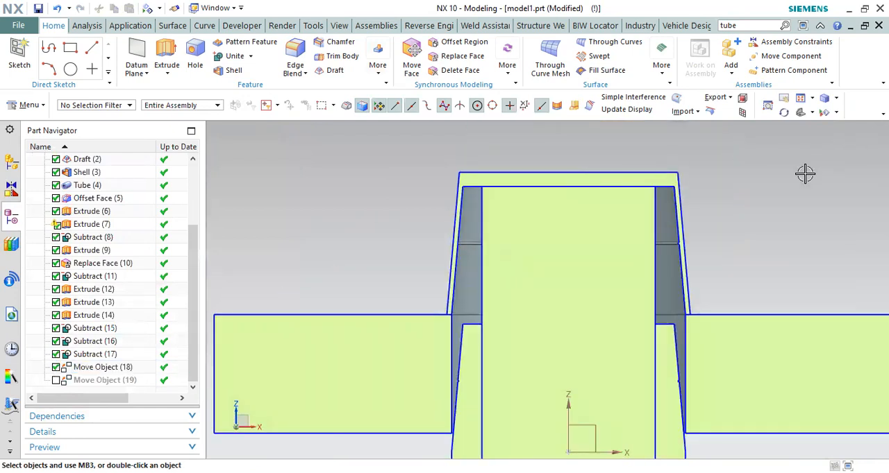
Step: Examine the space between the raised cap and the inner pin in the sectioned mould, from oblique and front views
{"action": "middle_click_drag", "start_coordinate": [704, 173], "coordinate": [695, 152]}
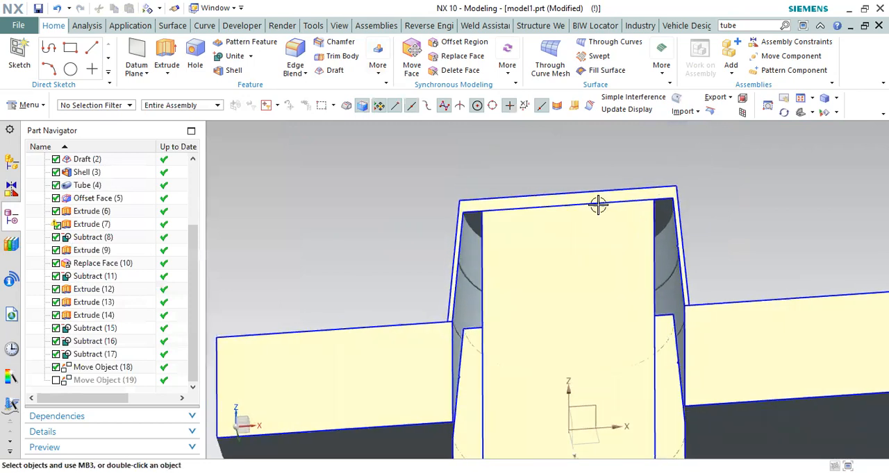
{"action": "scroll", "coordinate": [439, 220], "scroll_direction": "up", "scroll_amount": 5}
{"action": "scroll", "coordinate": [571, 195], "scroll_direction": "down", "scroll_amount": 2}
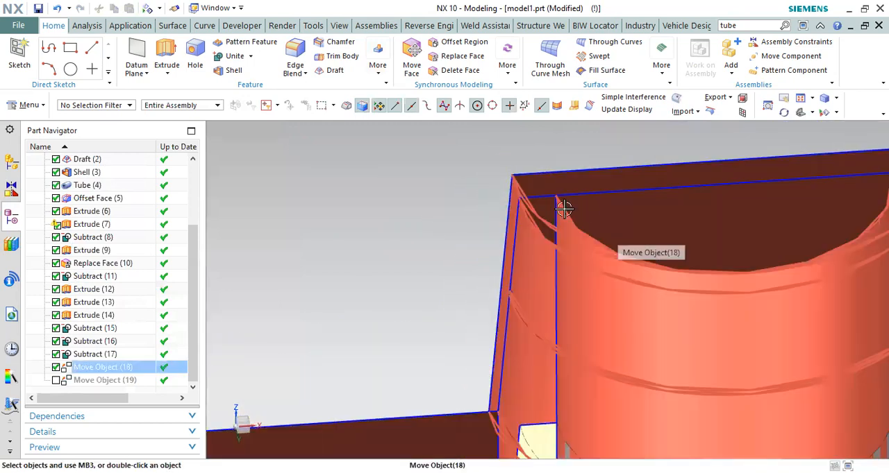
{"action": "scroll", "coordinate": [594, 264], "scroll_direction": "down", "scroll_amount": 5}
{"action": "middle_click_drag", "start_coordinate": [718, 195], "coordinate": [722, 213]}
{"action": "scroll", "coordinate": [447, 233], "scroll_direction": "down", "scroll_amount": 4}
{"action": "key", "text": "F8"}
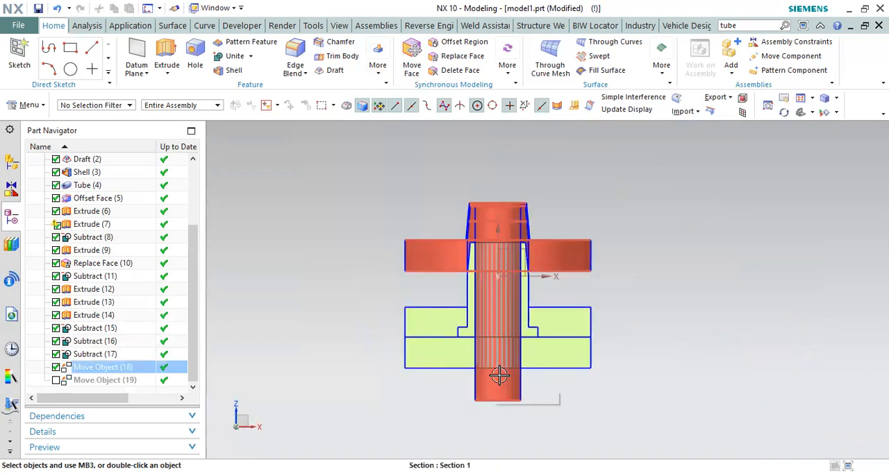
{"action": "scroll", "coordinate": [489, 240], "scroll_direction": "up", "scroll_amount": 2}
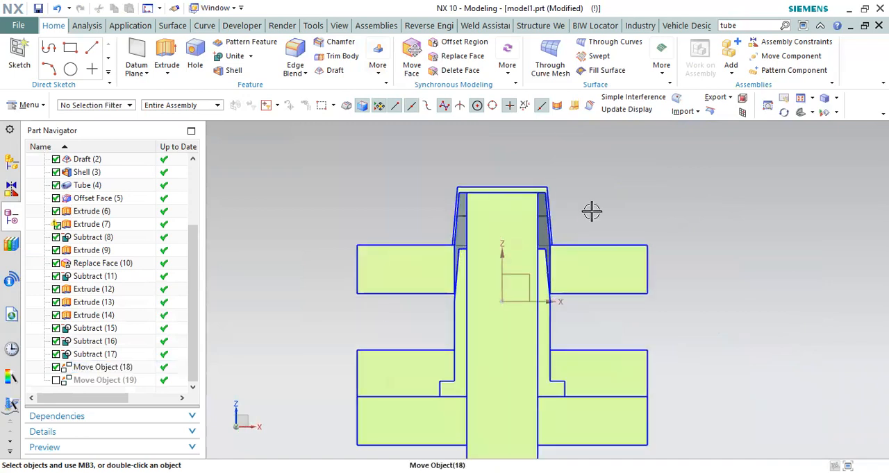
{"action": "right_click", "coordinate": [648, 186]}
{"action": "left_click", "coordinate": [659, 207]}
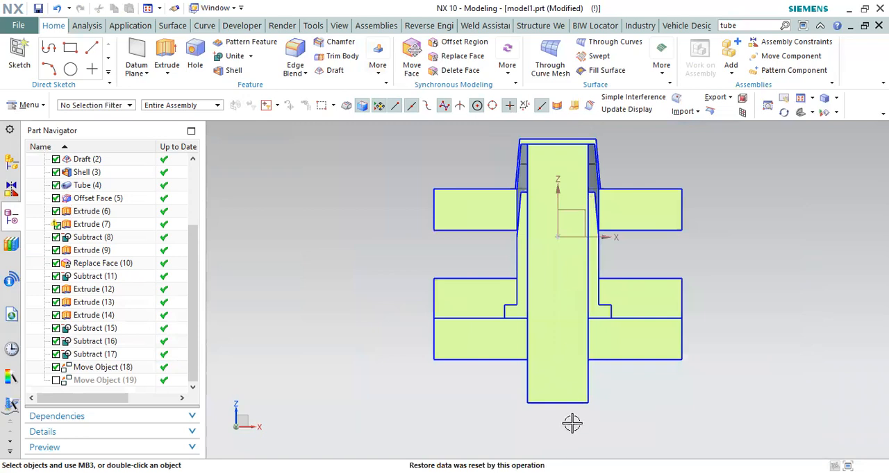
Step: Examine the lower end of the inner pin and its extent below the bottom plate
{"action": "scroll", "coordinate": [572, 424], "scroll_direction": "up", "scroll_amount": 2}
{"action": "left_click_drag", "start_coordinate": [687, 380], "coordinate": [599, 381]}
{"action": "scroll", "coordinate": [449, 293], "scroll_direction": "down", "scroll_amount": 2}
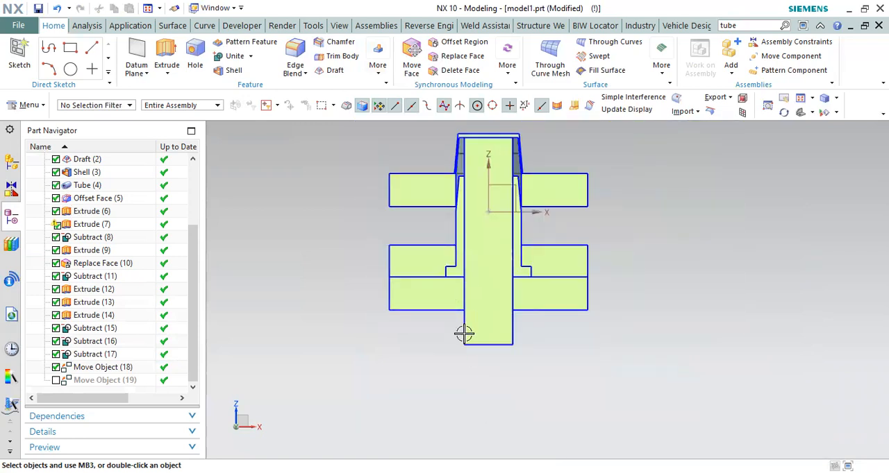
{"action": "scroll", "coordinate": [484, 346], "scroll_direction": "up", "scroll_amount": 2}
{"action": "left_click", "coordinate": [531, 287]}
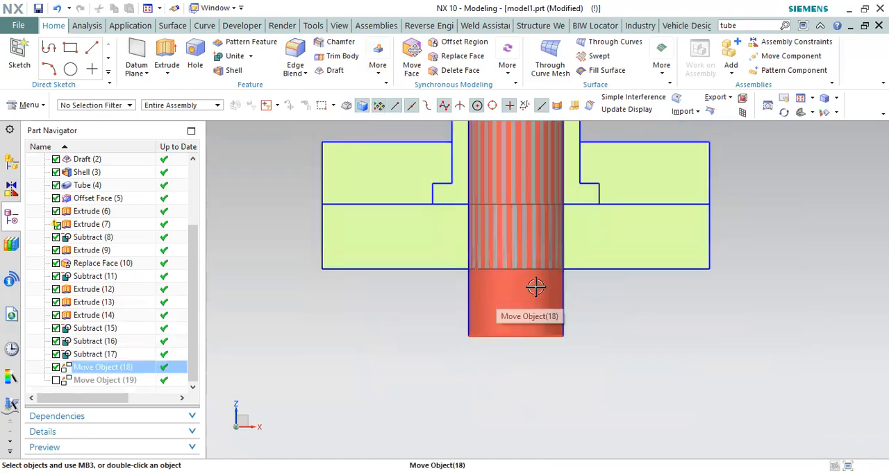
{"action": "scroll", "coordinate": [534, 286], "scroll_direction": "down", "scroll_amount": 1}
{"action": "left_click_drag", "start_coordinate": [649, 323], "coordinate": [591, 345]}
{"action": "scroll", "coordinate": [540, 357], "scroll_direction": "up", "scroll_amount": 2}
{"action": "left_click_drag", "start_coordinate": [447, 301], "coordinate": [462, 321]}
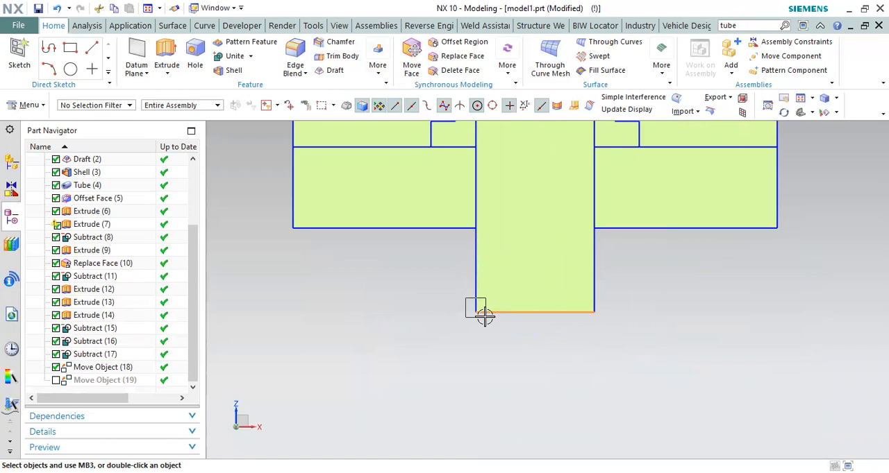
{"action": "left_click_drag", "start_coordinate": [484, 316], "coordinate": [598, 389]}
{"action": "scroll", "coordinate": [543, 316], "scroll_direction": "up", "scroll_amount": 2}
{"action": "scroll", "coordinate": [500, 359], "scroll_direction": "down", "scroll_amount": 5}
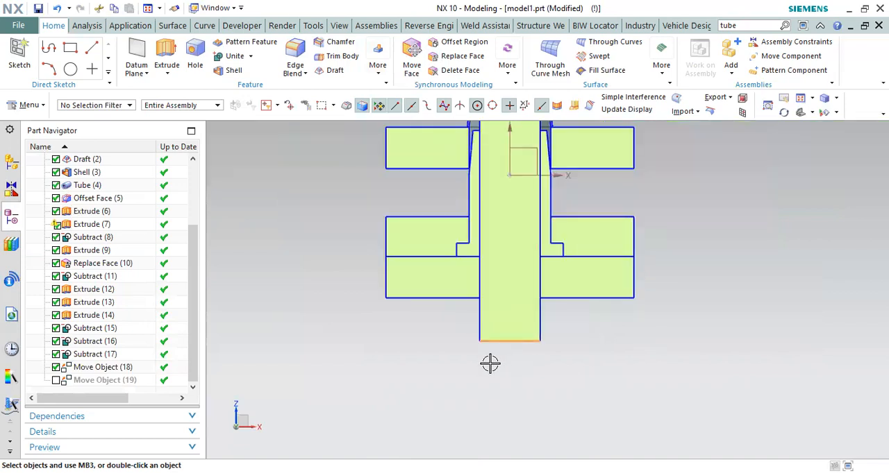
Step: Examine the upper end of the inner pin, the cap's top wall and the clearance around the core
{"action": "scroll", "coordinate": [490, 246], "scroll_direction": "up", "scroll_amount": 5}
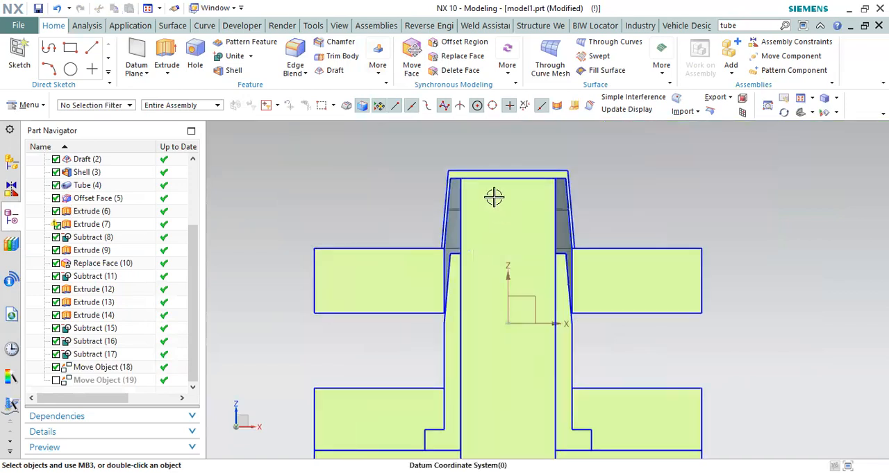
{"action": "left_click_drag", "start_coordinate": [440, 141], "coordinate": [610, 187]}
{"action": "scroll", "coordinate": [564, 189], "scroll_direction": "down", "scroll_amount": 3}
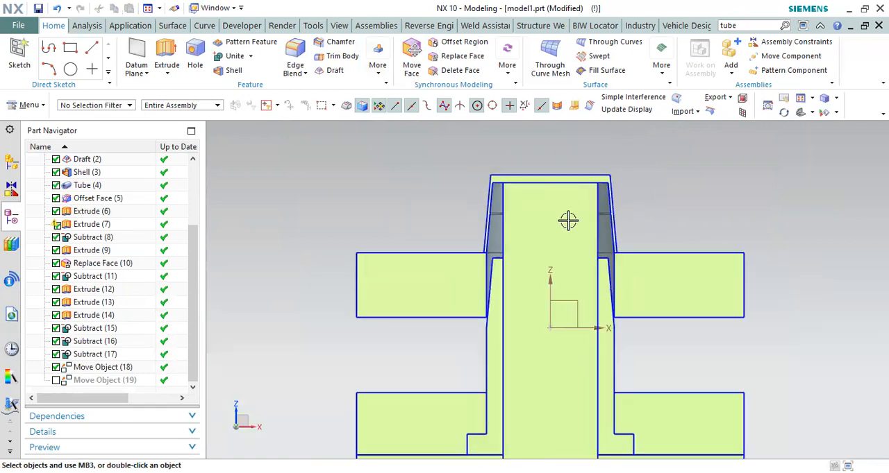
{"action": "scroll", "coordinate": [622, 250], "scroll_direction": "up", "scroll_amount": 2}
{"action": "scroll", "coordinate": [607, 169], "scroll_direction": "up", "scroll_amount": 2}
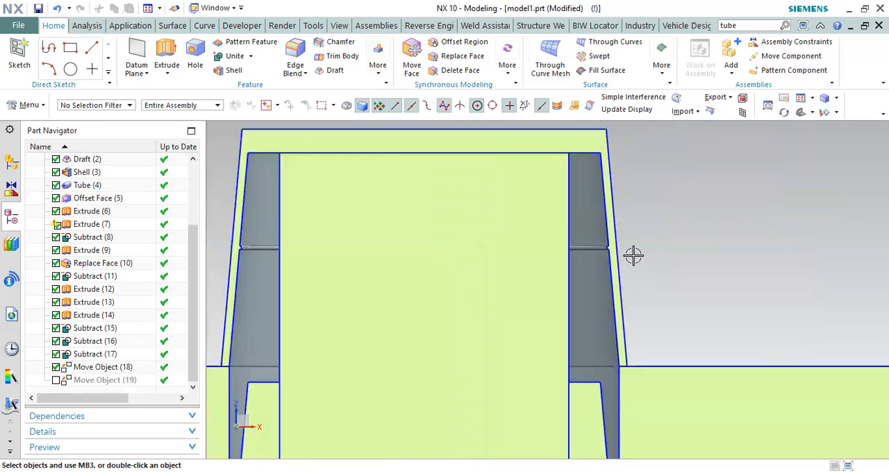
{"action": "scroll", "coordinate": [633, 256], "scroll_direction": "down", "scroll_amount": 2}
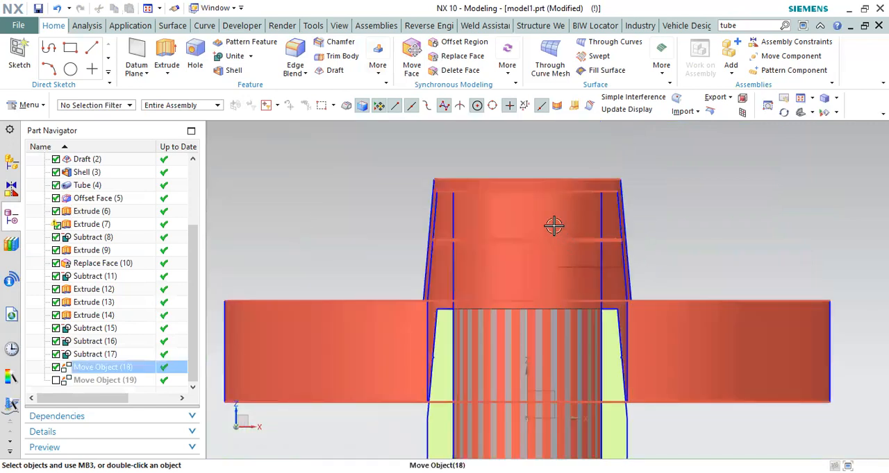
{"action": "scroll", "coordinate": [540, 199], "scroll_direction": "down", "scroll_amount": 1}
{"action": "scroll", "coordinate": [534, 200], "scroll_direction": "down", "scroll_amount": 2}
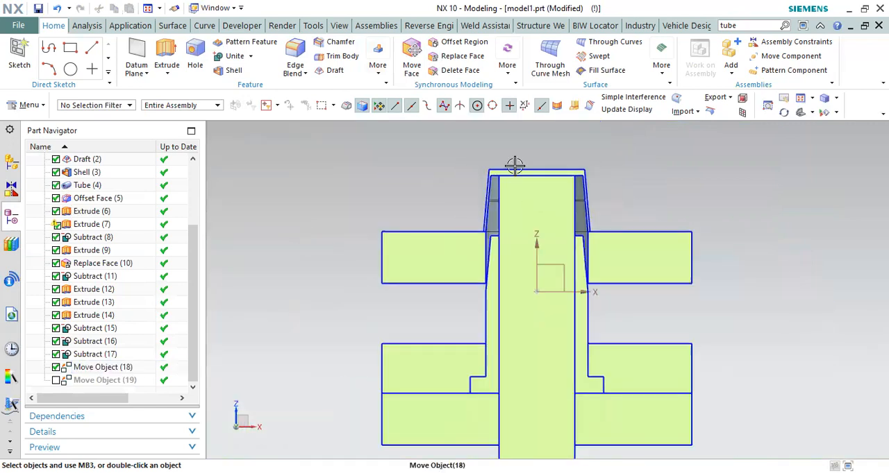
{"action": "scroll", "coordinate": [575, 329], "scroll_direction": "up", "scroll_amount": 1}
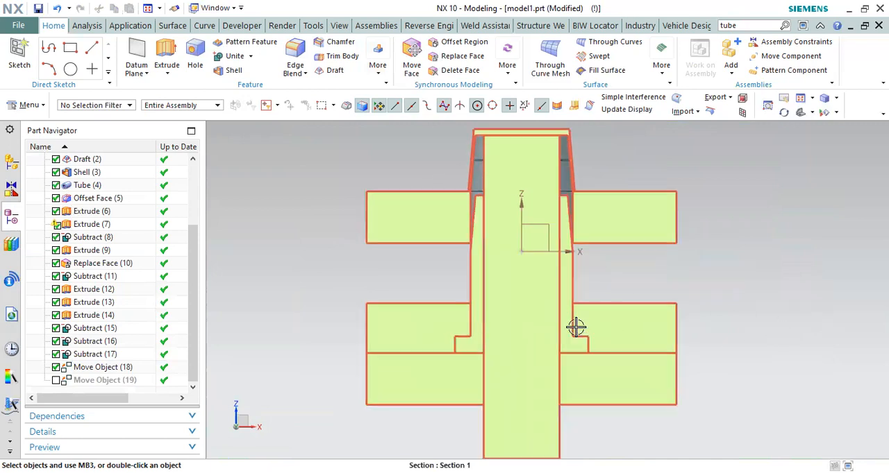
{"action": "scroll", "coordinate": [461, 269], "scroll_direction": "down", "scroll_amount": 1}
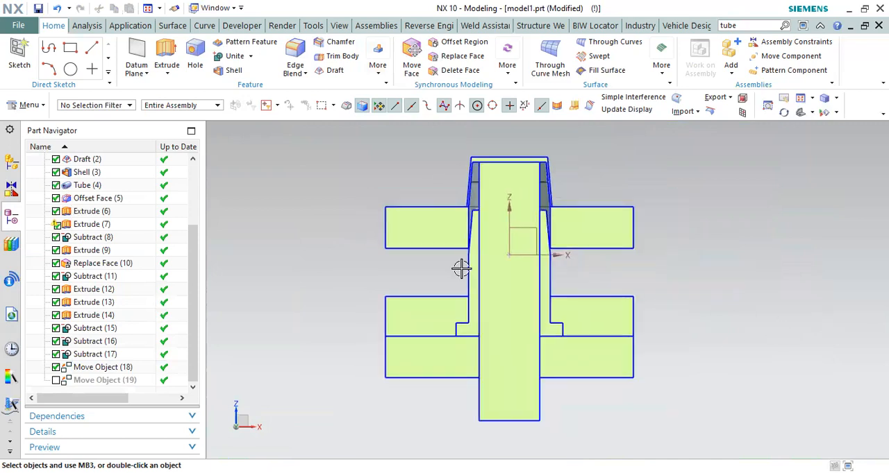
Step: Briefly unsuppress Move Object (19), and suppress both Move Object features to close the mould
{"action": "left_click", "coordinate": [54, 380]}
{"action": "left_click", "coordinate": [56, 382]}
{"action": "left_click", "coordinate": [57, 367]}
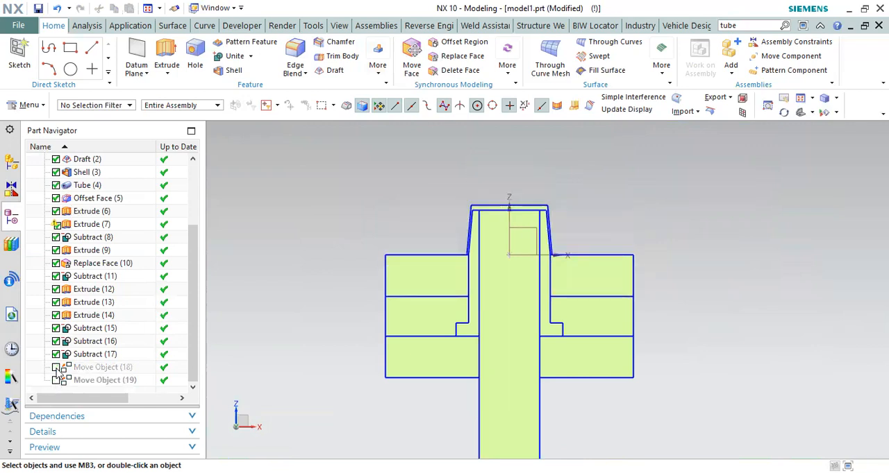
Step: Examine the bead profile on the cap's inner wall and the sharp corners where it meets the drafted face
{"action": "scroll", "coordinate": [488, 218], "scroll_direction": "down", "scroll_amount": 1}
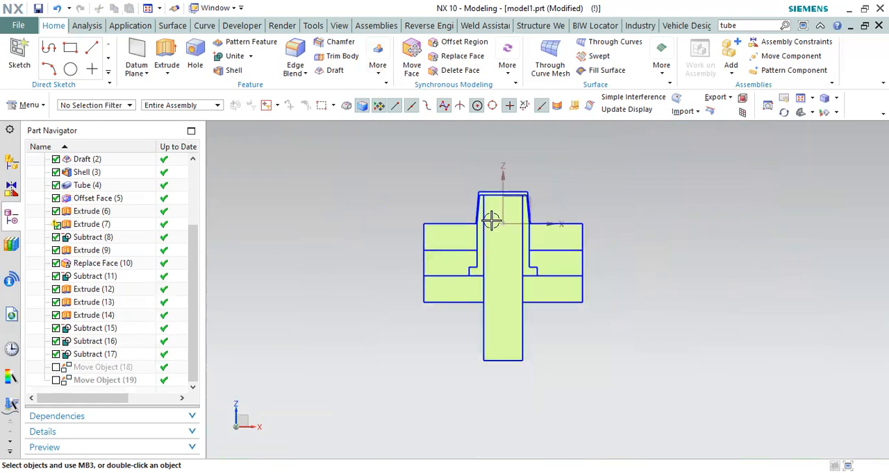
{"action": "scroll", "coordinate": [454, 153], "scroll_direction": "up", "scroll_amount": 6}
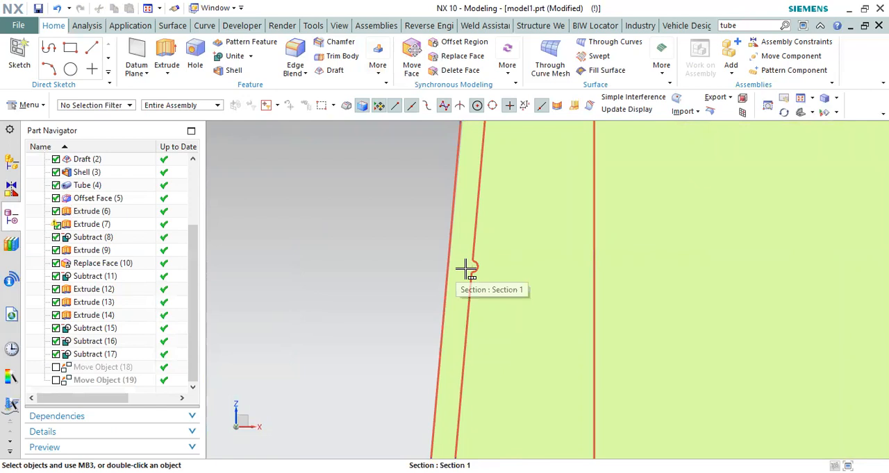
{"action": "scroll", "coordinate": [465, 268], "scroll_direction": "down", "scroll_amount": 1}
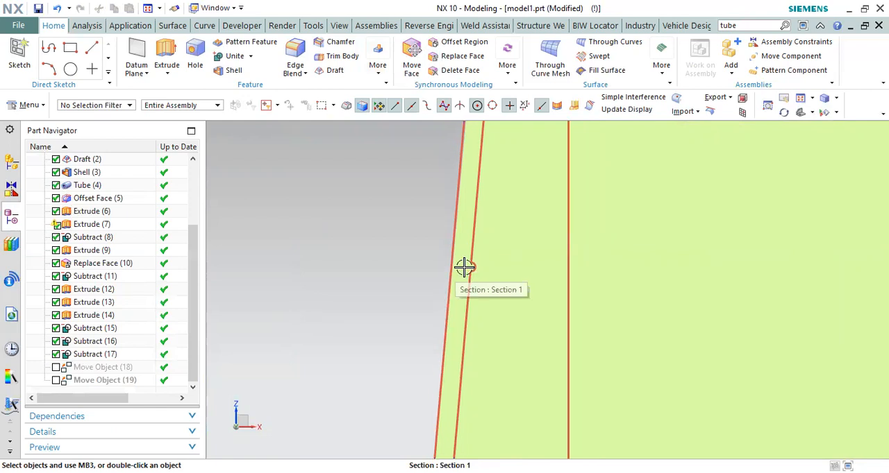
{"action": "scroll", "coordinate": [465, 267], "scroll_direction": "down", "scroll_amount": 3}
{"action": "scroll", "coordinate": [466, 265], "scroll_direction": "up", "scroll_amount": 7}
{"action": "scroll", "coordinate": [473, 271], "scroll_direction": "down", "scroll_amount": 3}
{"action": "scroll", "coordinate": [481, 203], "scroll_direction": "up", "scroll_amount": 1}
{"action": "scroll", "coordinate": [469, 169], "scroll_direction": "down", "scroll_amount": 3}
{"action": "scroll", "coordinate": [479, 261], "scroll_direction": "up", "scroll_amount": 2}
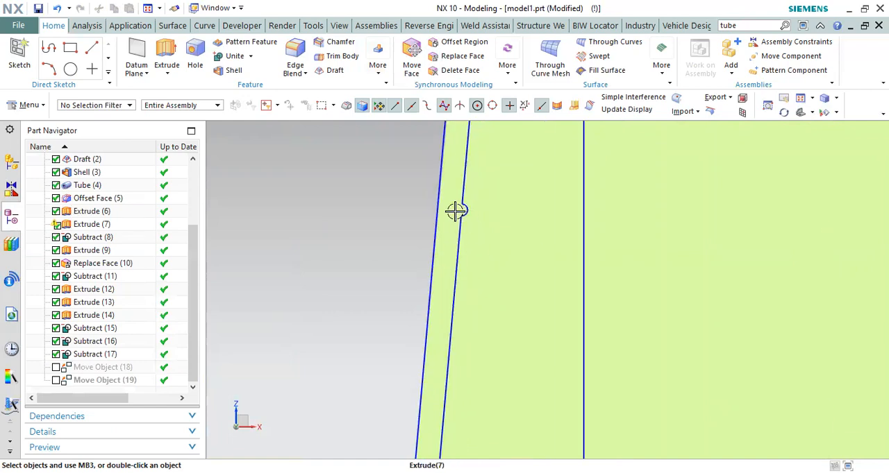
{"action": "scroll", "coordinate": [458, 209], "scroll_direction": "up", "scroll_amount": 4}
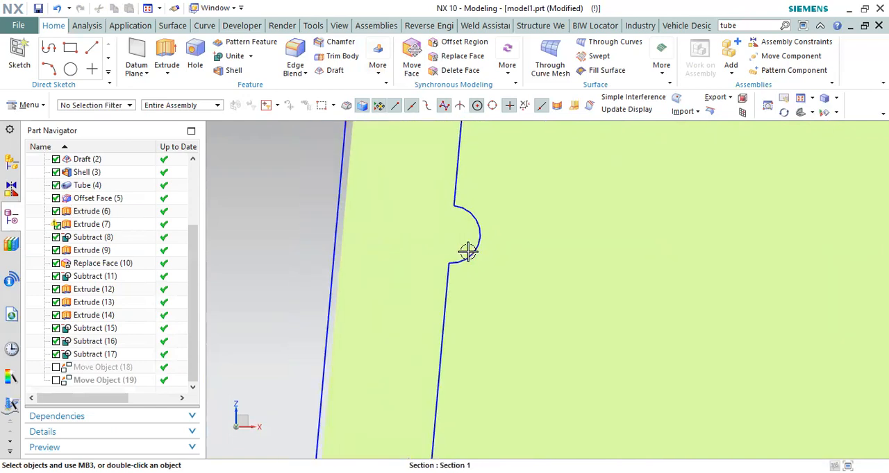
{"action": "scroll", "coordinate": [464, 252], "scroll_direction": "up", "scroll_amount": 2}
{"action": "scroll", "coordinate": [458, 252], "scroll_direction": "down", "scroll_amount": 3}
{"action": "scroll", "coordinate": [459, 243], "scroll_direction": "up", "scroll_amount": 4}
{"action": "scroll", "coordinate": [478, 236], "scroll_direction": "up", "scroll_amount": 2}
{"action": "scroll", "coordinate": [467, 229], "scroll_direction": "down", "scroll_amount": 4}
{"action": "scroll", "coordinate": [467, 244], "scroll_direction": "up", "scroll_amount": 3}
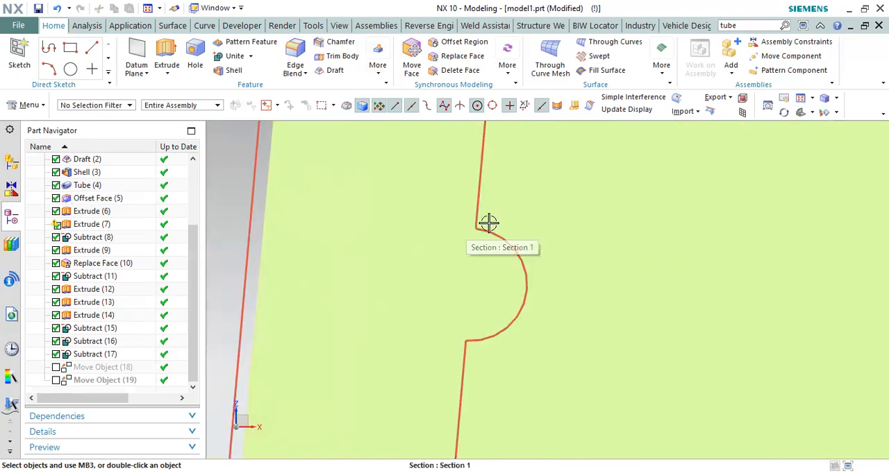
{"action": "scroll", "coordinate": [486, 225], "scroll_direction": "up", "scroll_amount": 4}
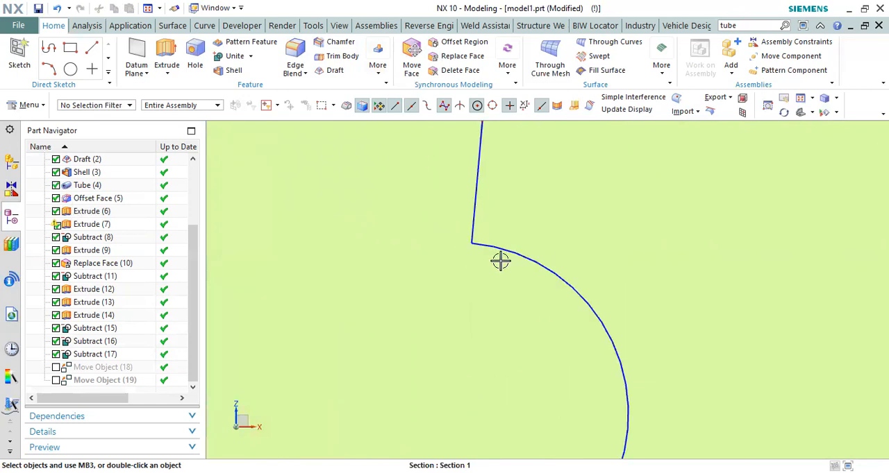
{"action": "scroll", "coordinate": [444, 276], "scroll_direction": "down", "scroll_amount": 5}
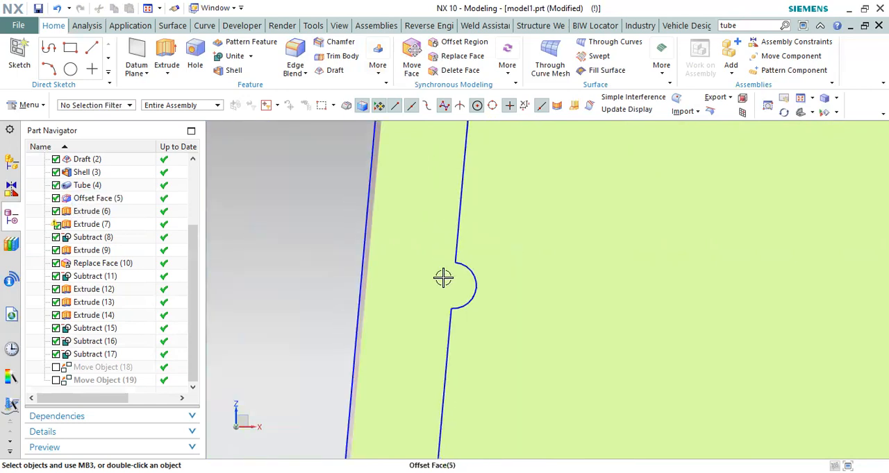
{"action": "scroll", "coordinate": [430, 286], "scroll_direction": "up", "scroll_amount": 2}
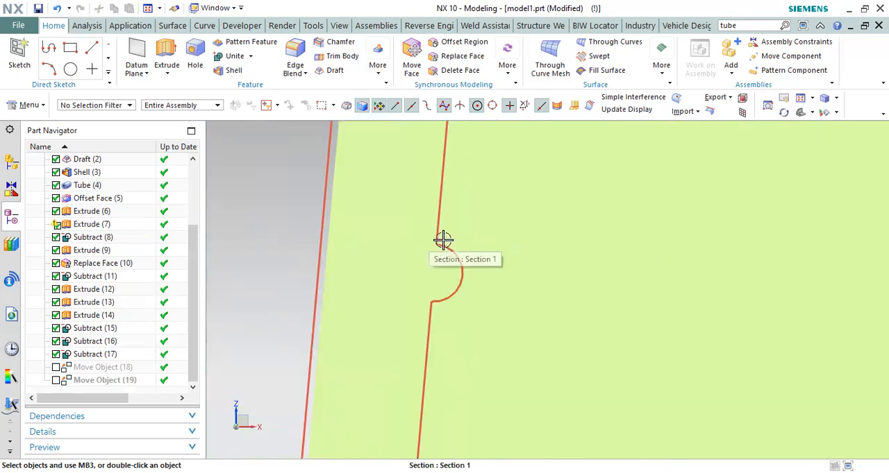
{"action": "scroll", "coordinate": [446, 241], "scroll_direction": "up", "scroll_amount": 4}
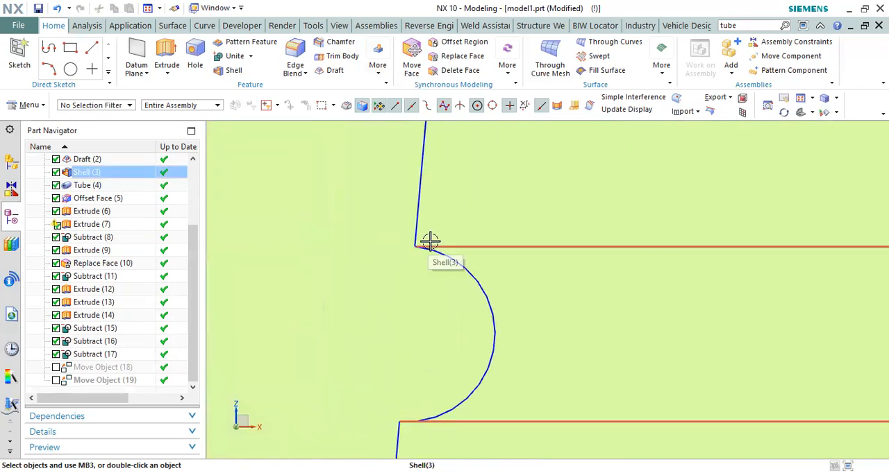
{"action": "scroll", "coordinate": [437, 243], "scroll_direction": "down", "scroll_amount": 1}
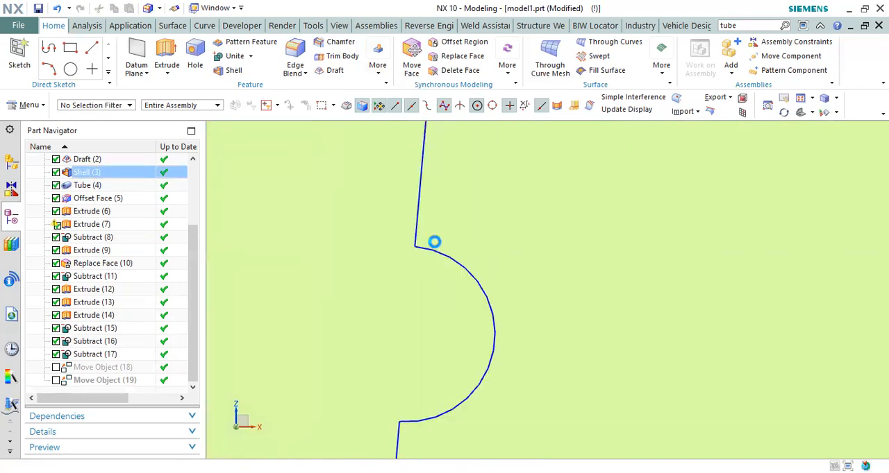
{"action": "key", "text": "b"}
{"action": "scroll", "coordinate": [426, 235], "scroll_direction": "down", "scroll_amount": 2}
{"action": "scroll", "coordinate": [427, 234], "scroll_direction": "down", "scroll_amount": 2}
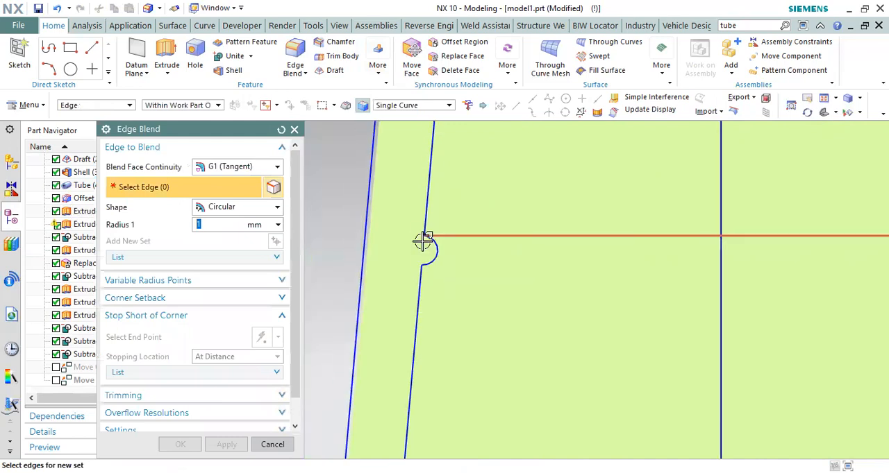
{"action": "mouse_move", "coordinate": [426, 242]}
{"action": "middle_mouse_down"}
{"action": "mouse_move", "coordinate": [445, 264]}
{"action": "mouse_move", "coordinate": [435, 256]}
{"action": "middle_mouse_up"}
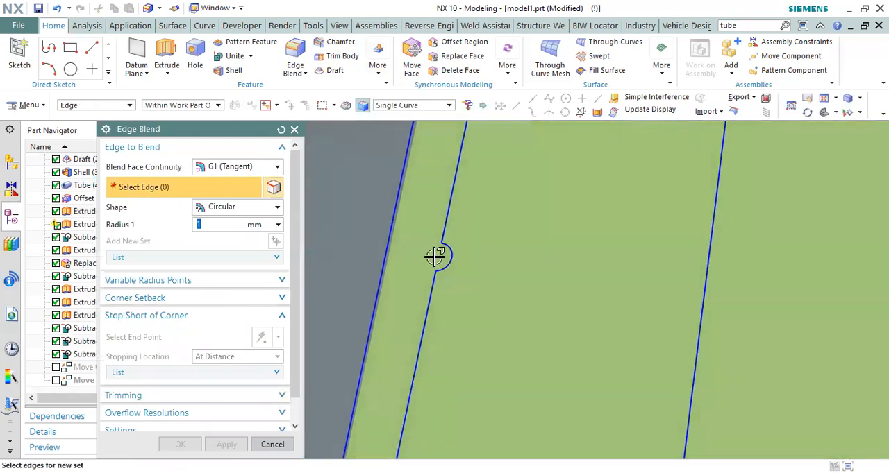
{"action": "key", "text": "Escape"}
Step: Examine the sectioned bead profile on the opposite side of the cap's inner wall
{"action": "scroll", "coordinate": [434, 261], "scroll_direction": "down", "scroll_amount": 2}
{"action": "key", "text": "F8"}
{"action": "scroll", "coordinate": [363, 254], "scroll_direction": "down", "scroll_amount": 2}
{"action": "scroll", "coordinate": [361, 252], "scroll_direction": "down", "scroll_amount": 2}
{"action": "scroll", "coordinate": [504, 162], "scroll_direction": "down", "scroll_amount": 2}
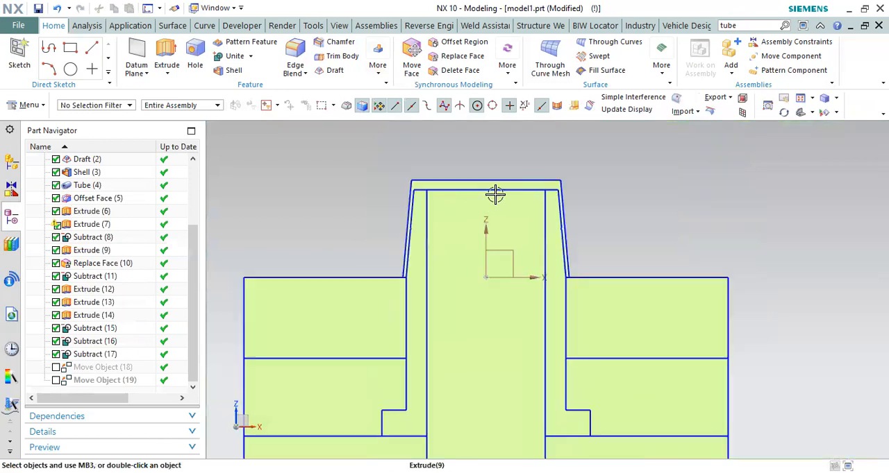
{"action": "right_click_drag", "start_coordinate": [607, 187], "coordinate": [611, 178]}
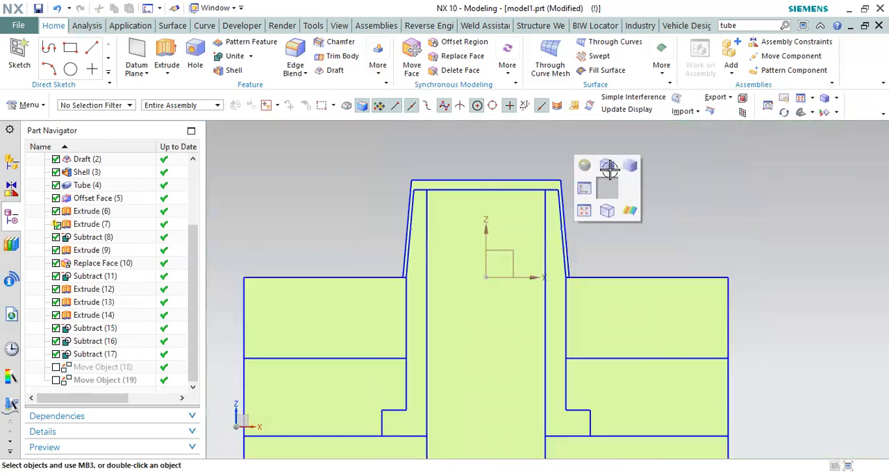
{"action": "scroll", "coordinate": [565, 222], "scroll_direction": "up", "scroll_amount": 10}
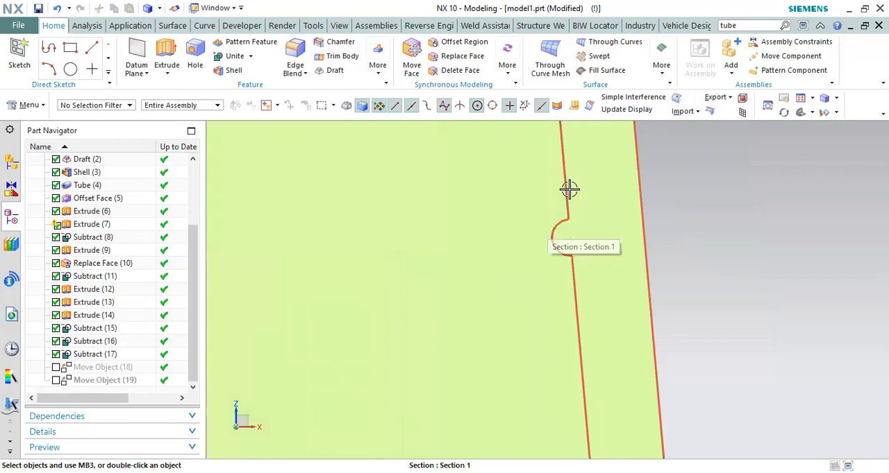
{"action": "scroll", "coordinate": [564, 220], "scroll_direction": "up", "scroll_amount": 4}
{"action": "scroll", "coordinate": [567, 224], "scroll_direction": "down", "scroll_amount": 12}
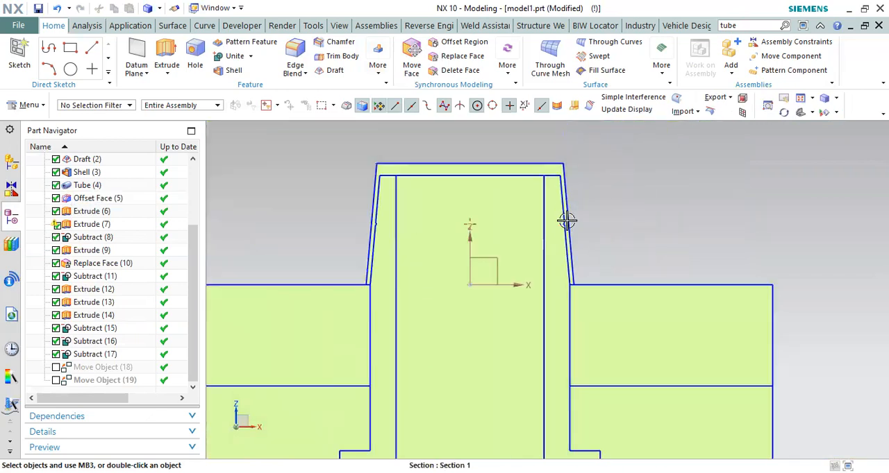
{"action": "scroll", "coordinate": [561, 223], "scroll_direction": "up", "scroll_amount": 8}
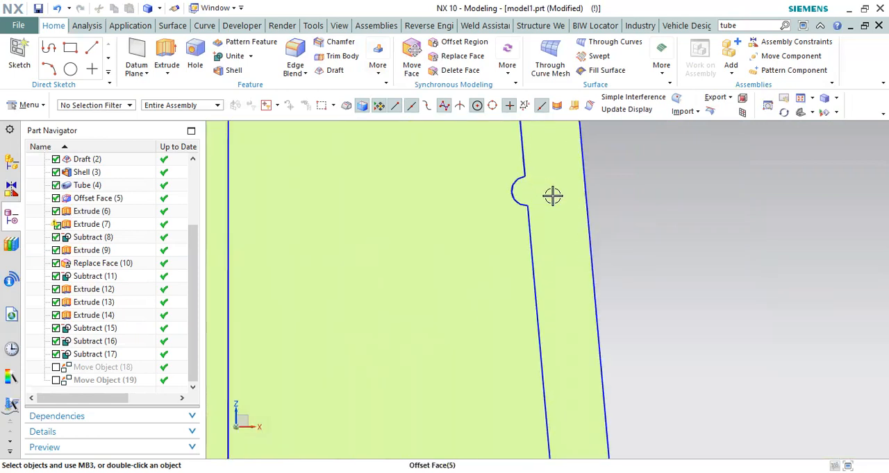
{"action": "scroll", "coordinate": [572, 200], "scroll_direction": "down", "scroll_amount": 5}
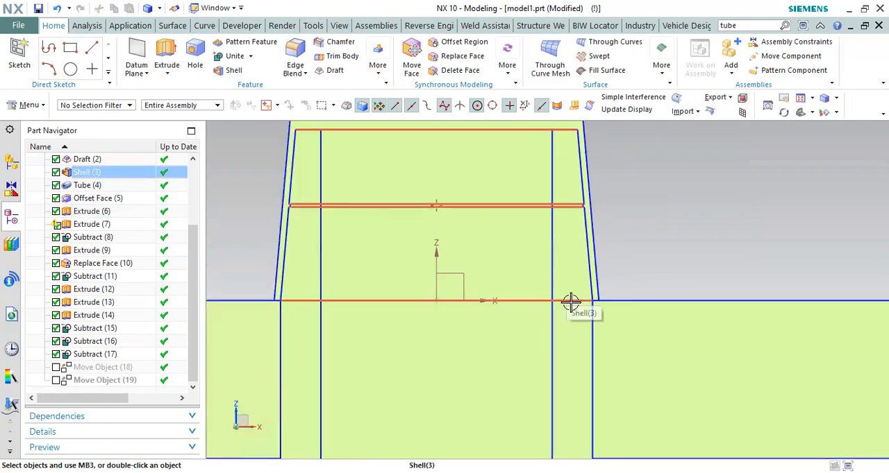
Step: Examine the cap's drafted wall from the bead down to its lower rim, and the overall mould section
{"action": "scroll", "coordinate": [570, 302], "scroll_direction": "down", "scroll_amount": 2}
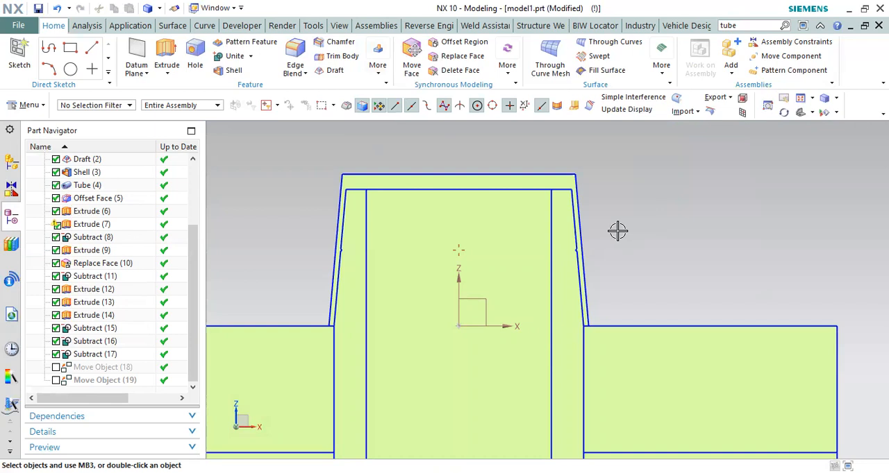
{"action": "scroll", "coordinate": [602, 324], "scroll_direction": "up", "scroll_amount": 4}
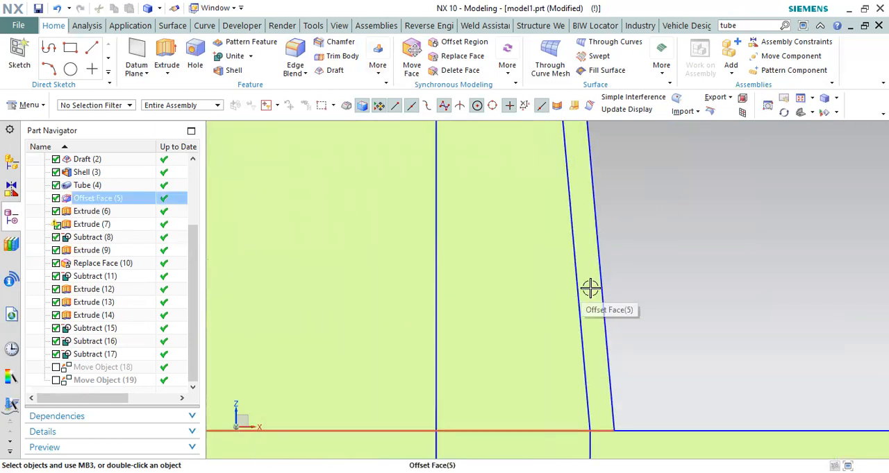
{"action": "scroll", "coordinate": [593, 288], "scroll_direction": "down", "scroll_amount": 5}
{"action": "scroll", "coordinate": [639, 308], "scroll_direction": "up", "scroll_amount": 6}
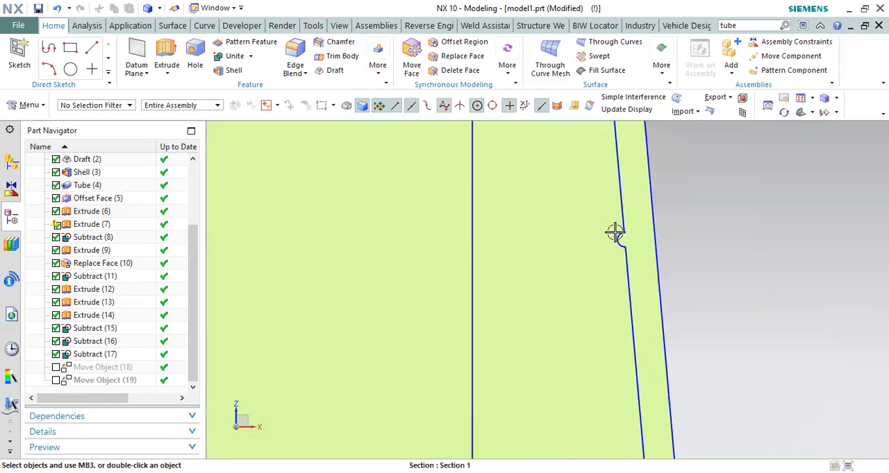
{"action": "scroll", "coordinate": [618, 231], "scroll_direction": "down", "scroll_amount": 5}
{"action": "scroll", "coordinate": [615, 234], "scroll_direction": "up", "scroll_amount": 5}
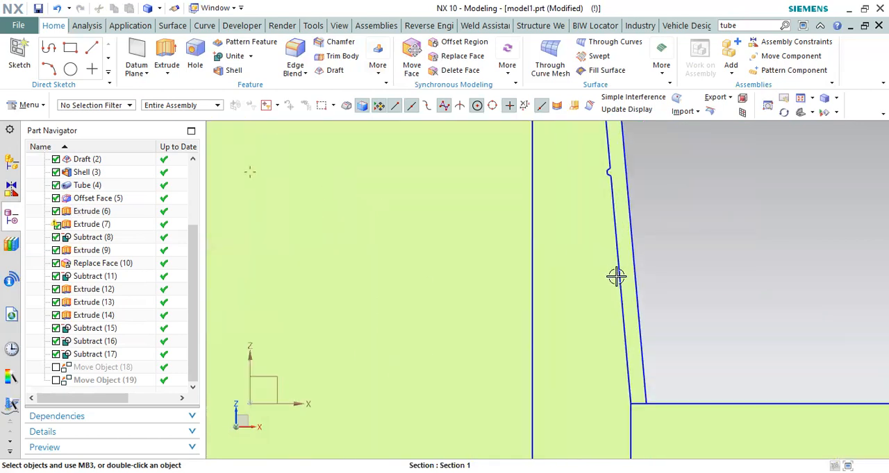
{"action": "scroll", "coordinate": [638, 275], "scroll_direction": "down", "scroll_amount": 5}
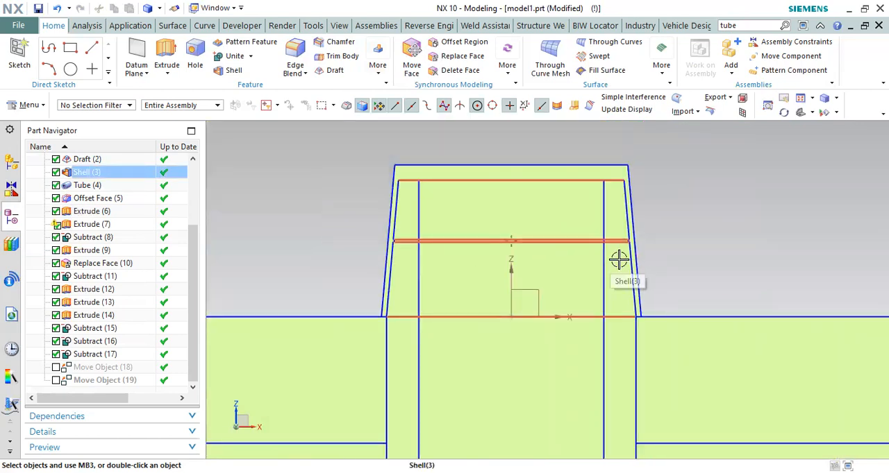
{"action": "scroll", "coordinate": [571, 172], "scroll_direction": "down", "scroll_amount": 5}
{"action": "middle_click_drag", "start_coordinate": [571, 173], "coordinate": [492, 231]}
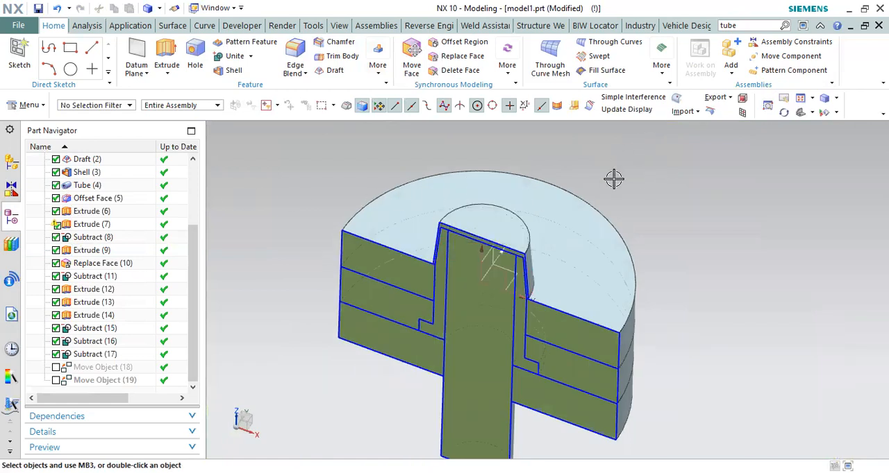
Step: Turn off Section 1 and examine the whole closed mould around the cap and core
{"action": "middle_click", "coordinate": [274, 191]}
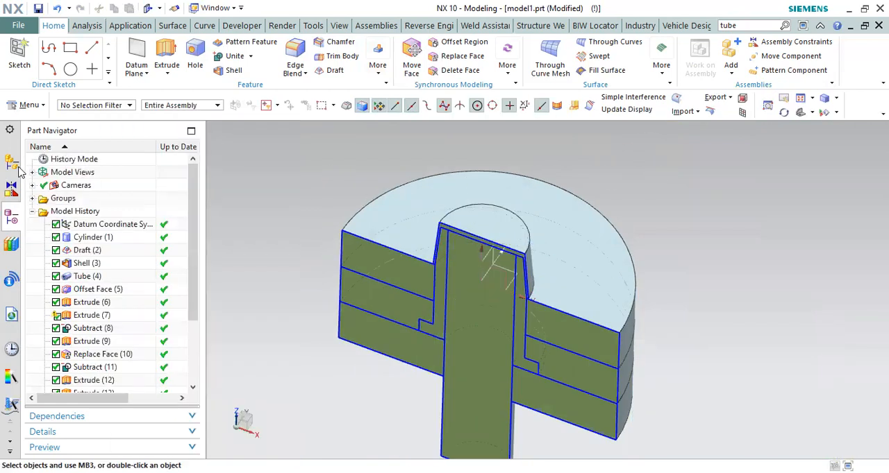
{"action": "left_click", "coordinate": [14, 167]}
{"action": "left_click", "coordinate": [55, 172]}
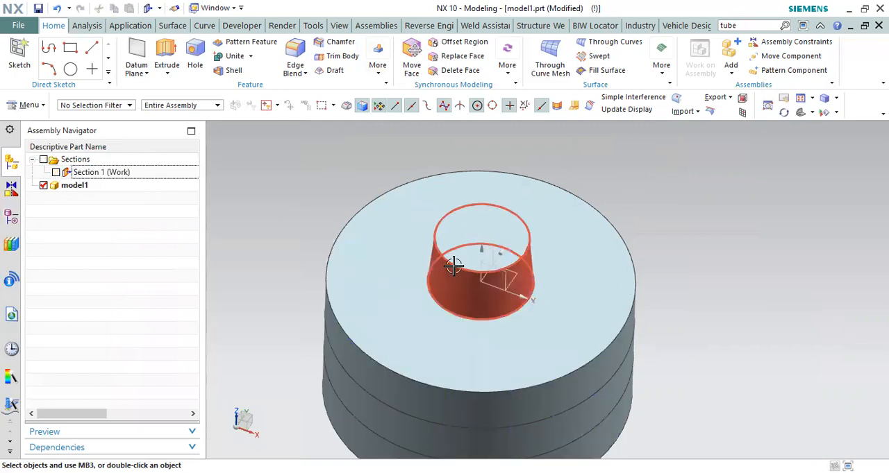
{"action": "scroll", "coordinate": [477, 226], "scroll_direction": "up", "scroll_amount": 2}
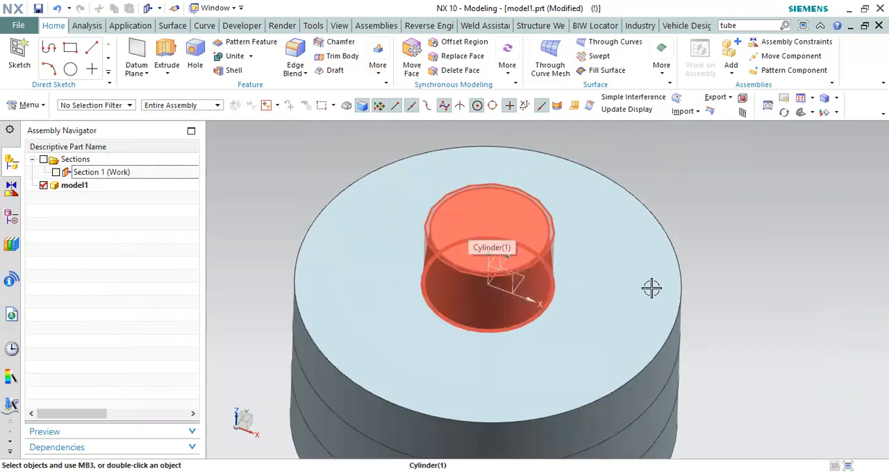
{"action": "scroll", "coordinate": [561, 224], "scroll_direction": "up", "scroll_amount": 1}
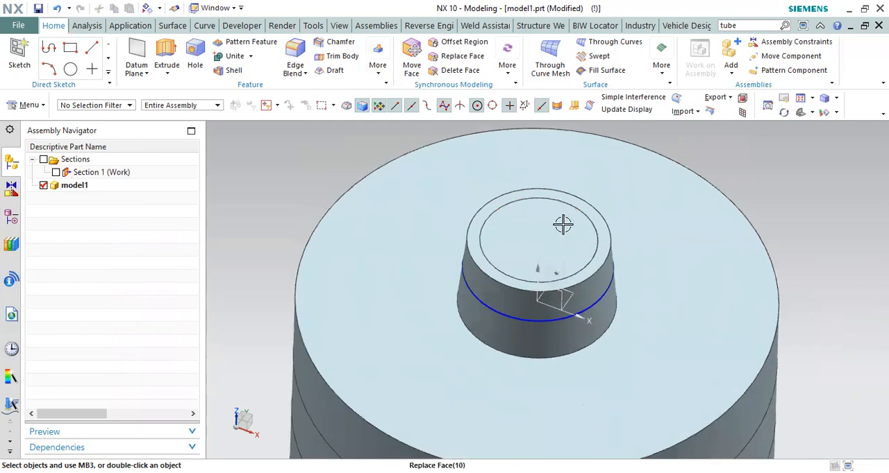
{"action": "scroll", "coordinate": [556, 228], "scroll_direction": "up", "scroll_amount": 1}
{"action": "scroll", "coordinate": [553, 222], "scroll_direction": "down", "scroll_amount": 1}
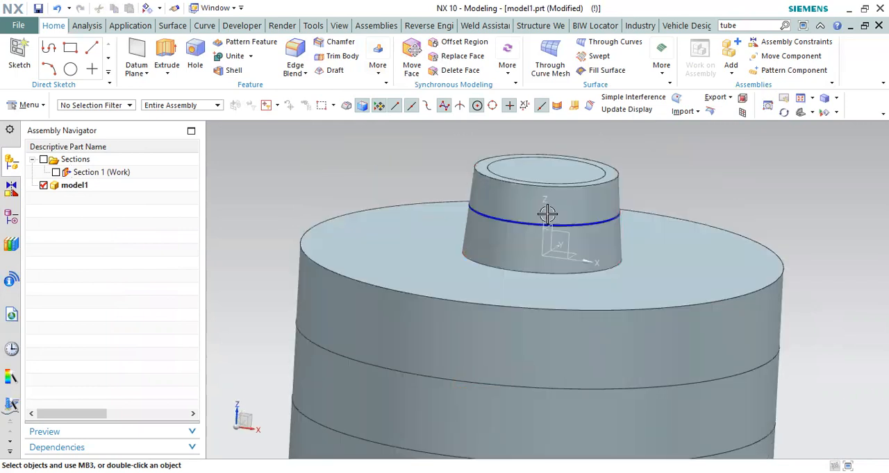
Step: Inspect the protruding pin below the bottom plate and the concentric layout of the mould from several directions
{"action": "left_click", "coordinate": [562, 177]}
{"action": "scroll", "coordinate": [478, 187], "scroll_direction": "down", "scroll_amount": 3}
{"action": "middle_click_drag", "start_coordinate": [478, 187], "coordinate": [499, 171]}
{"action": "scroll", "coordinate": [484, 309], "scroll_direction": "up", "scroll_amount": 2}
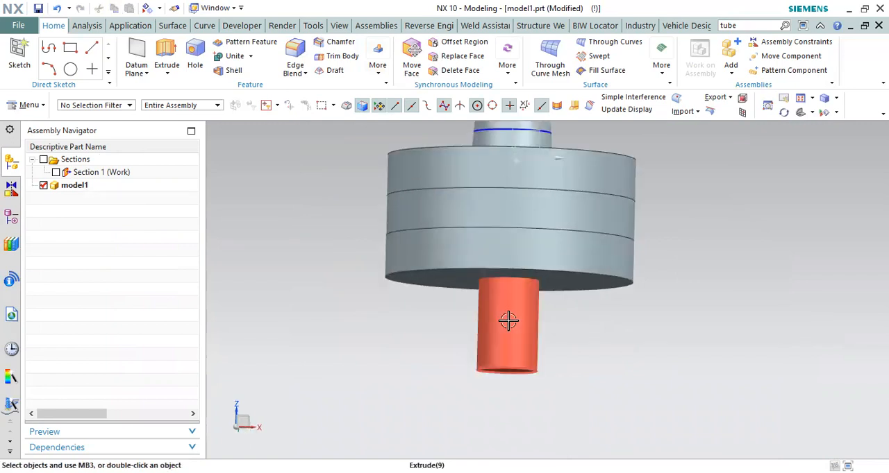
{"action": "key", "text": "F8"}
{"action": "scroll", "coordinate": [492, 355], "scroll_direction": "down", "scroll_amount": 2}
{"action": "scroll", "coordinate": [500, 326], "scroll_direction": "up", "scroll_amount": 2}
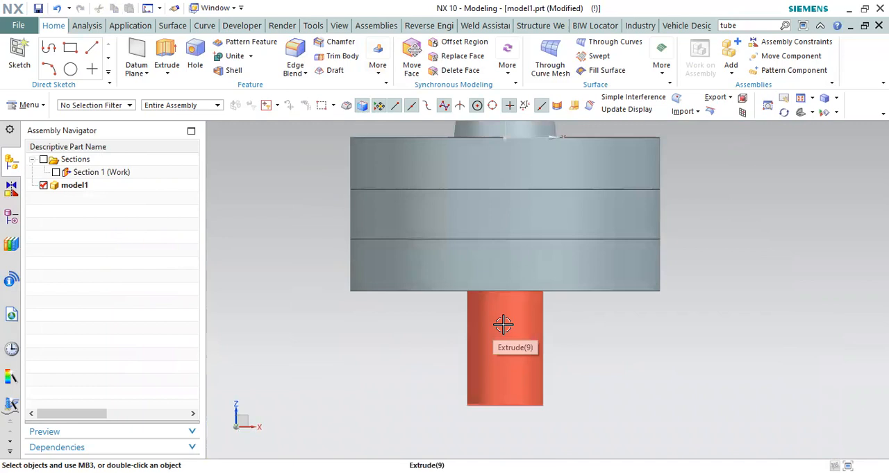
{"action": "middle_click_drag", "start_coordinate": [495, 336], "coordinate": [529, 254]}
{"action": "scroll", "coordinate": [511, 234], "scroll_direction": "up", "scroll_amount": 4}
{"action": "scroll", "coordinate": [496, 232], "scroll_direction": "down", "scroll_amount": 5}
{"action": "key", "text": "F8"}
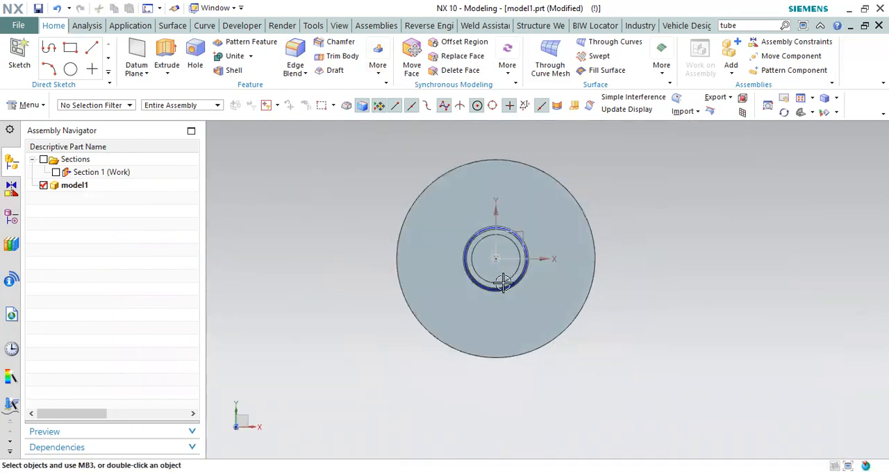
{"action": "scroll", "coordinate": [502, 286], "scroll_direction": "up", "scroll_amount": 3}
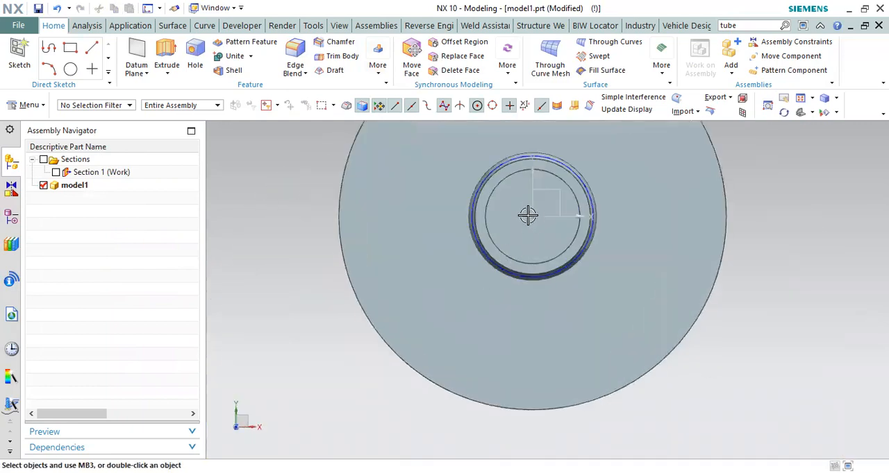
{"action": "left_click", "coordinate": [556, 254]}
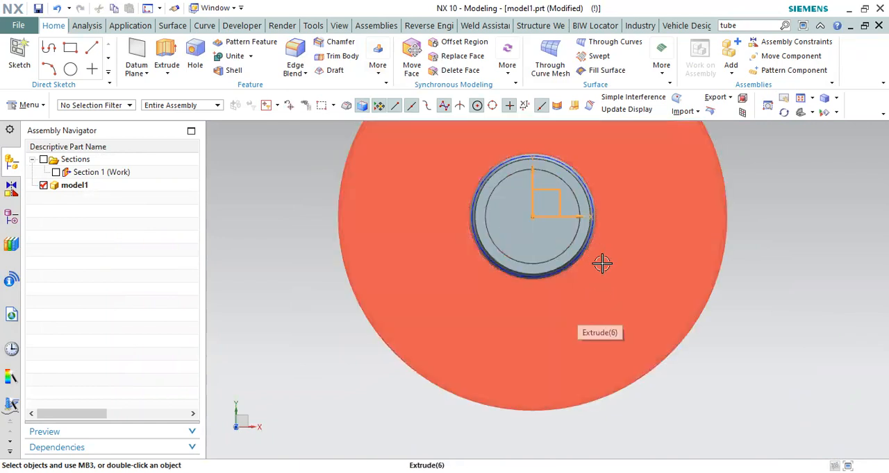
{"action": "scroll", "coordinate": [465, 264], "scroll_direction": "down", "scroll_amount": 3}
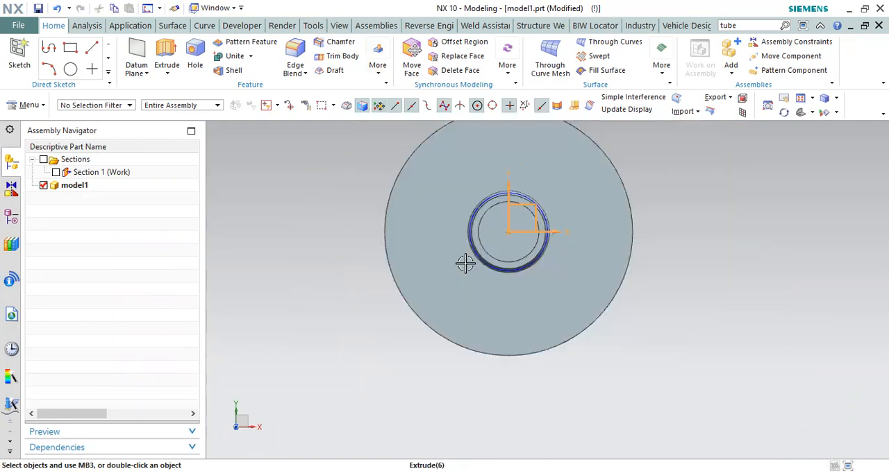
{"action": "scroll", "coordinate": [602, 197], "scroll_direction": "up", "scroll_amount": 1}
{"action": "middle_click_drag", "start_coordinate": [590, 252], "coordinate": [582, 185]}
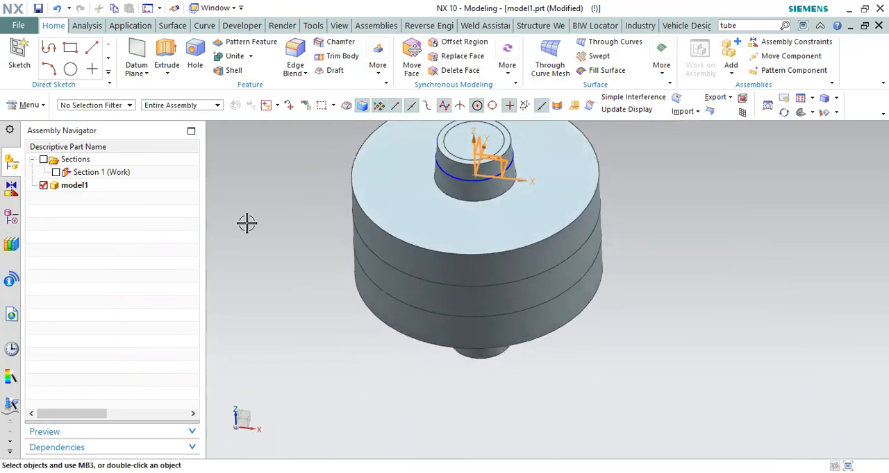
Step: Turn Section 1 back on and view the cut through the plates and pin
{"action": "left_click", "coordinate": [56, 172]}
{"action": "middle_click_drag", "start_coordinate": [207, 241], "coordinate": [495, 346]}
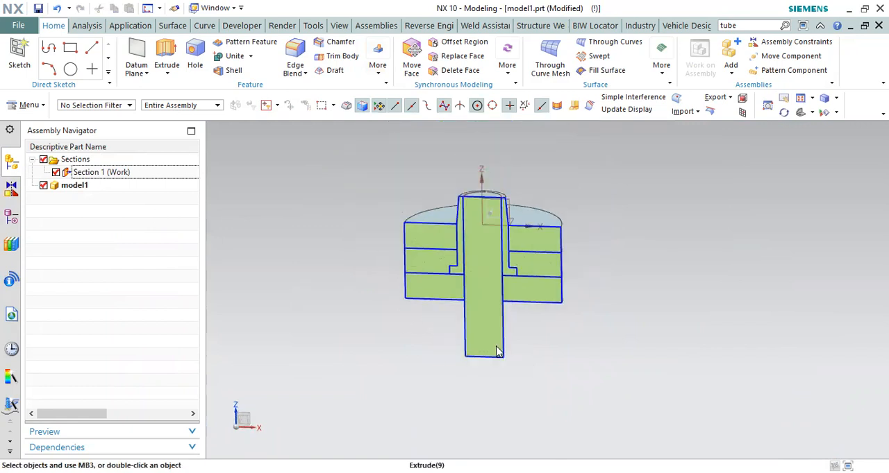
{"action": "middle_click_drag", "start_coordinate": [614, 311], "coordinate": [526, 238]}
{"action": "scroll", "coordinate": [611, 382], "scroll_direction": "up", "scroll_amount": 4}
Step: Extrude the bottom plate's lower outer edge downward from 51 to 69 mm with Boolean None, as a separate plate around the pin's end
{"action": "key", "text": "x"}
{"action": "left_click", "coordinate": [504, 214]}
{"action": "middle_click_drag", "start_coordinate": [561, 269], "coordinate": [603, 295]}
{"action": "scroll", "coordinate": [602, 295], "scroll_direction": "down", "scroll_amount": 4}
{"action": "key", "text": "F8"}
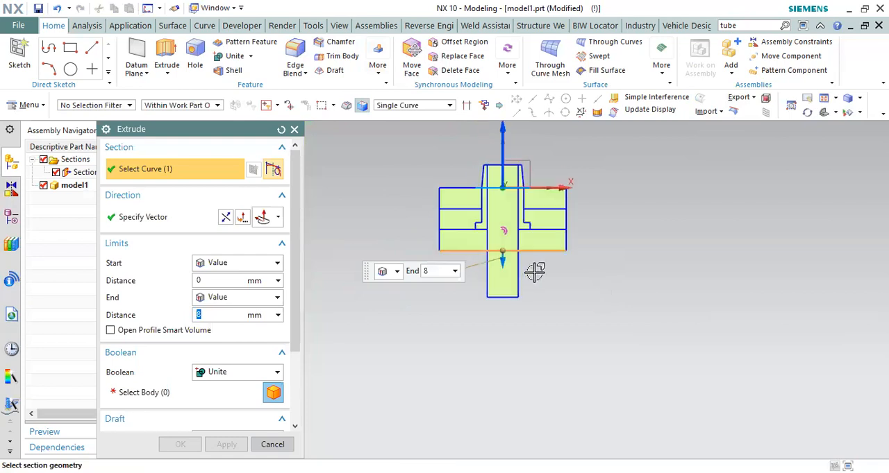
{"action": "scroll", "coordinate": [524, 271], "scroll_direction": "up", "scroll_amount": 3}
{"action": "left_click_drag", "start_coordinate": [492, 301], "coordinate": [486, 375]}
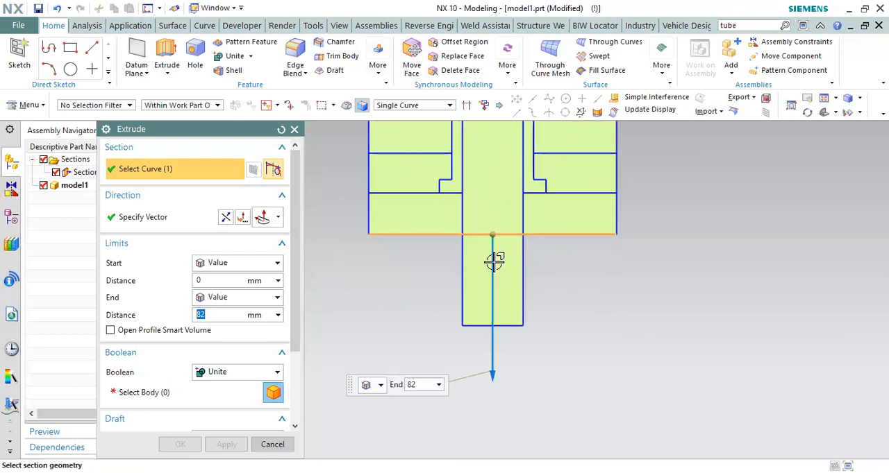
{"action": "left_click_drag", "start_coordinate": [492, 236], "coordinate": [513, 295]}
{"action": "scroll", "coordinate": [514, 329], "scroll_direction": "up", "scroll_amount": 3}
{"action": "scroll", "coordinate": [513, 295], "scroll_direction": "down", "scroll_amount": 2}
{"action": "left_click_drag", "start_coordinate": [522, 379], "coordinate": [530, 340]}
{"action": "left_click", "coordinate": [236, 372]}
{"action": "left_click", "coordinate": [221, 389]}
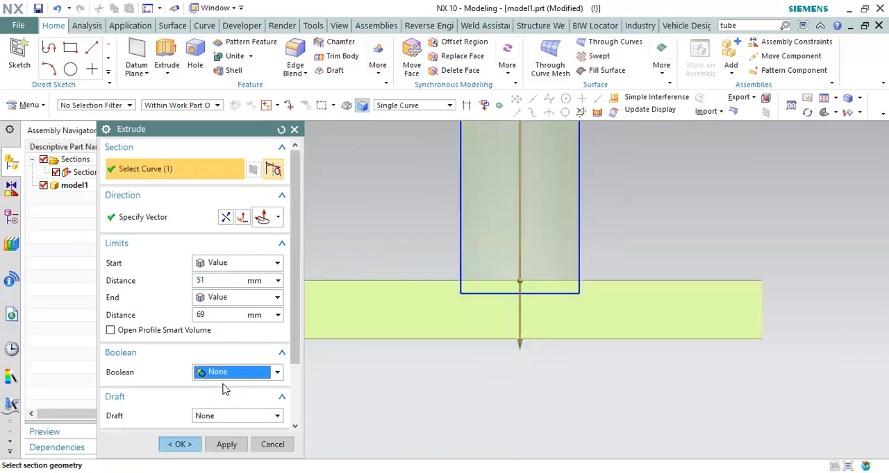
{"action": "left_click", "coordinate": [178, 445]}
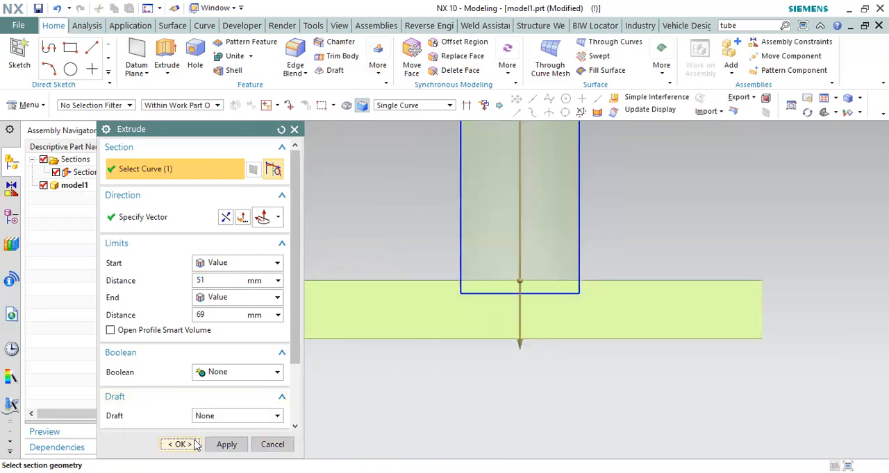
Step: Subtract the pin from the new lower plate with Keep Tool enabled
{"action": "scroll", "coordinate": [451, 277], "scroll_direction": "down", "scroll_amount": 3}
{"action": "scroll", "coordinate": [510, 307], "scroll_direction": "up", "scroll_amount": 3}
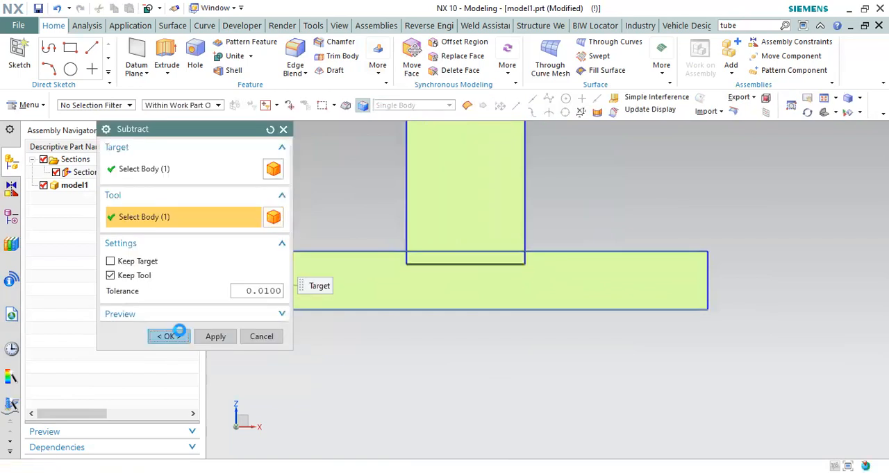
{"action": "left_click", "coordinate": [175, 335]}
Step: Examine the pocket in the new lower plate and how the pin's end sits in it
{"action": "scroll", "coordinate": [454, 292], "scroll_direction": "up", "scroll_amount": 2}
{"action": "left_click_drag", "start_coordinate": [449, 253], "coordinate": [488, 286]}
{"action": "scroll", "coordinate": [448, 305], "scroll_direction": "up", "scroll_amount": 3}
{"action": "left_click_drag", "start_coordinate": [409, 281], "coordinate": [552, 350]}
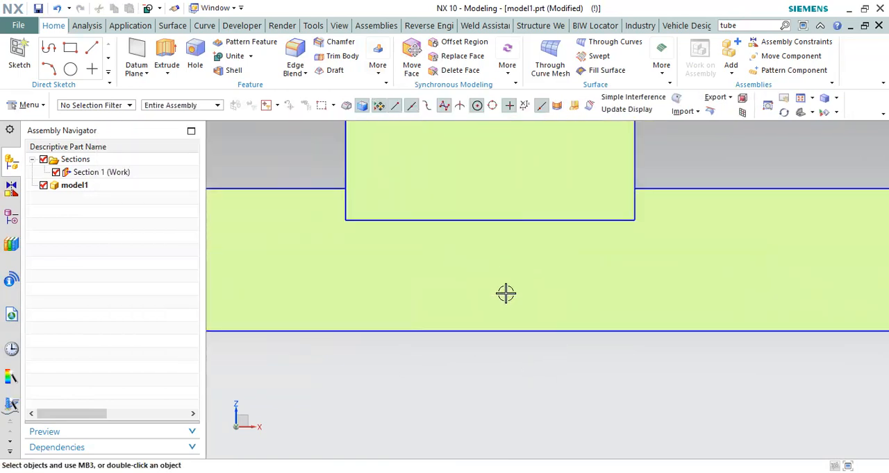
{"action": "scroll", "coordinate": [515, 292], "scroll_direction": "down", "scroll_amount": 2}
{"action": "scroll", "coordinate": [534, 354], "scroll_direction": "down", "scroll_amount": 2}
{"action": "scroll", "coordinate": [533, 354], "scroll_direction": "down", "scroll_amount": 2}
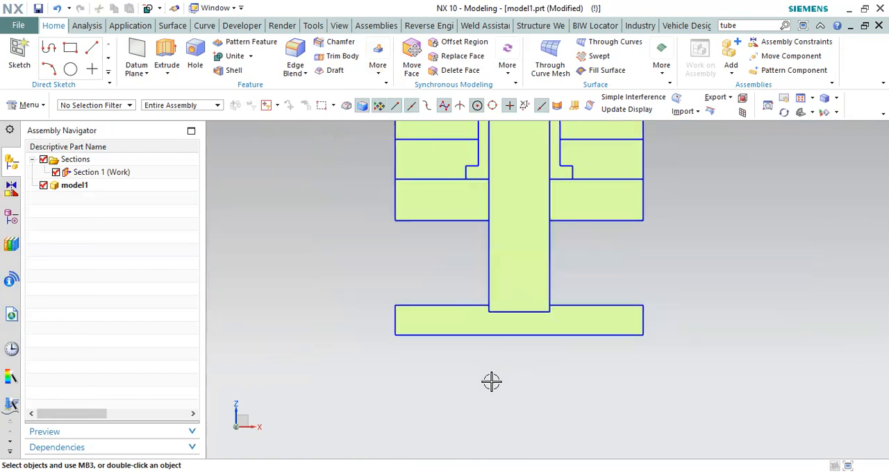
{"action": "scroll", "coordinate": [585, 331], "scroll_direction": "up", "scroll_amount": 1}
{"action": "scroll", "coordinate": [548, 371], "scroll_direction": "up", "scroll_amount": 2}
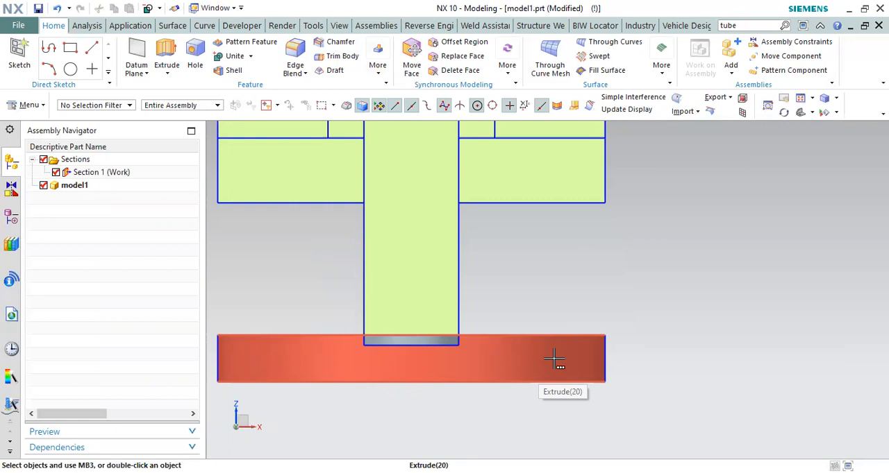
Step: Extrude the lower outer edge of the pin-holding plate downward from 0 to 30 mm with Boolean None, as a separate base plate
{"action": "scroll", "coordinate": [443, 352], "scroll_direction": "down", "scroll_amount": 5}
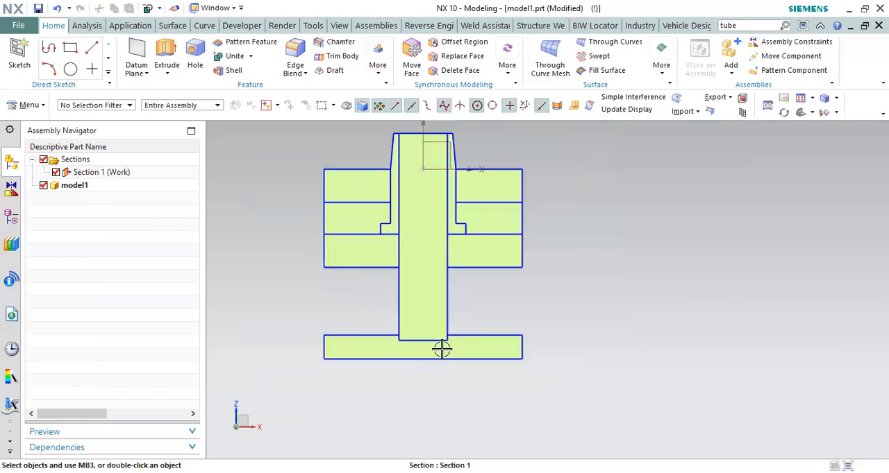
{"action": "scroll", "coordinate": [539, 271], "scroll_direction": "down", "scroll_amount": 4}
{"action": "scroll", "coordinate": [611, 290], "scroll_direction": "up", "scroll_amount": 4}
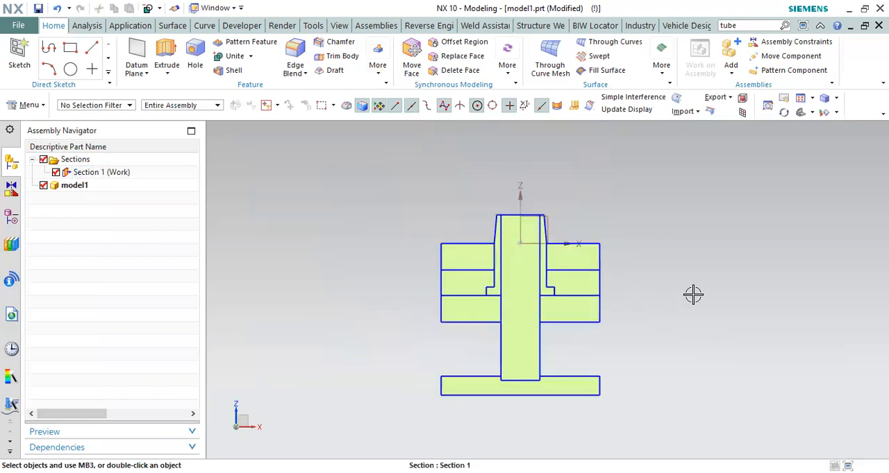
{"action": "scroll", "coordinate": [563, 382], "scroll_direction": "up", "scroll_amount": 1}
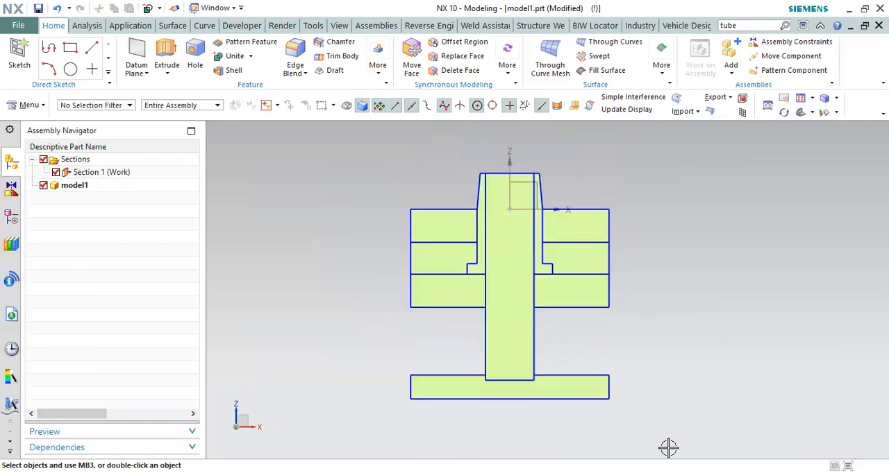
{"action": "scroll", "coordinate": [513, 326], "scroll_direction": "down", "scroll_amount": 2}
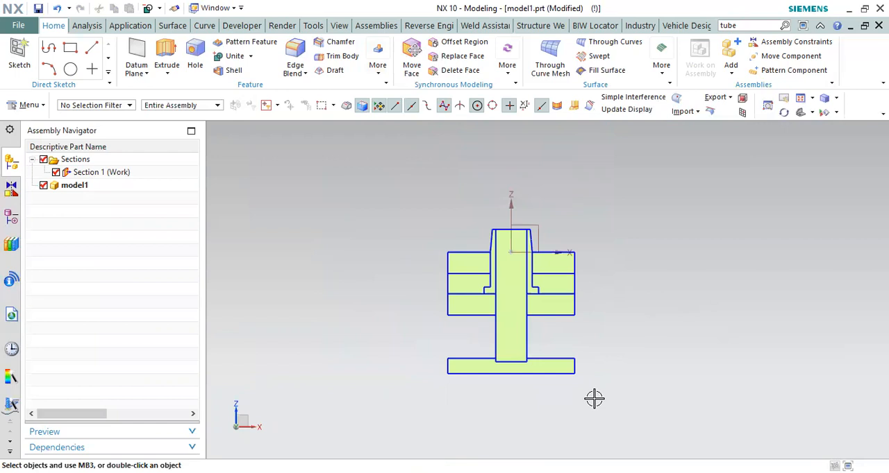
{"action": "middle_click_drag", "start_coordinate": [593, 401], "coordinate": [582, 379]}
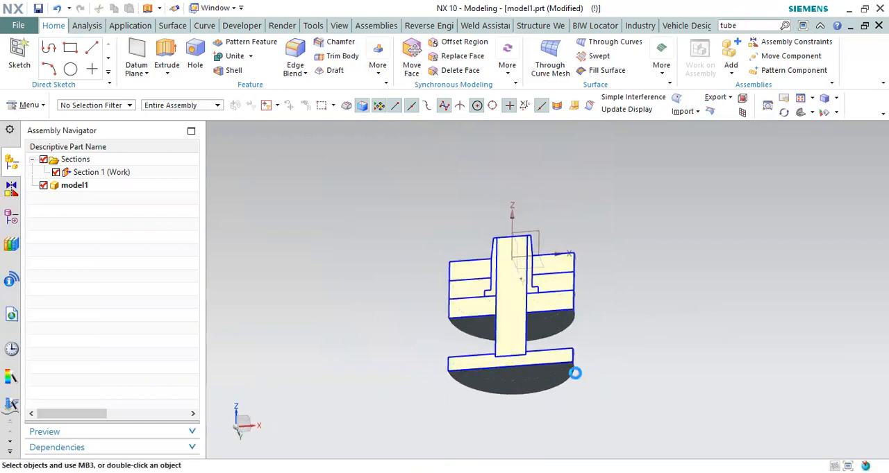
{"action": "key", "text": "x"}
{"action": "left_click", "coordinate": [575, 373]}
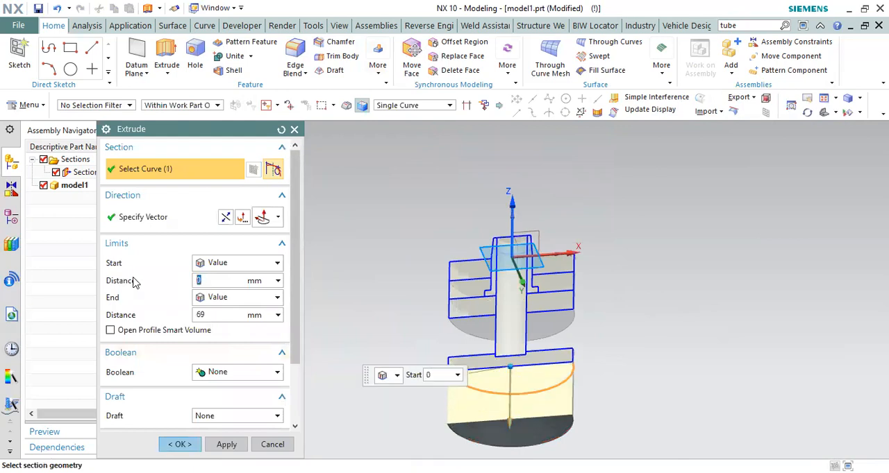
{"action": "left_click", "coordinate": [222, 315]}
{"action": "type", "text": "30"}
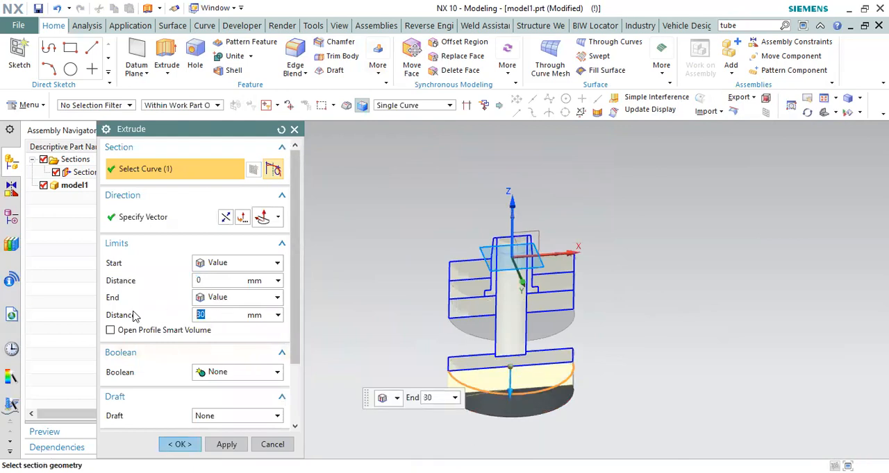
{"action": "left_click", "coordinate": [179, 445]}
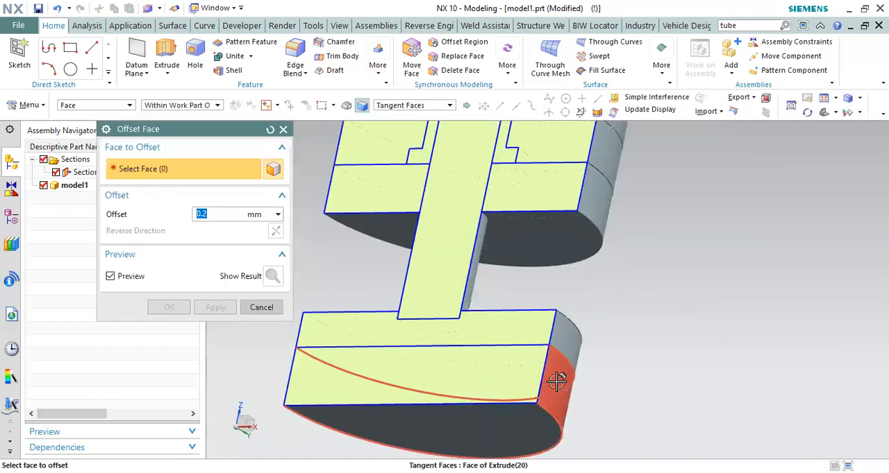
Step: Offset the new base plate's outer cylindrical face outward by 10 mm
{"action": "left_click", "coordinate": [557, 381]}
{"action": "type", "text": "10"}
{"action": "left_click", "coordinate": [169, 309]}
Step: Examine the front section of the mould, checking how the pin's end sits in the holding plate above the wider base plate
{"action": "scroll", "coordinate": [548, 349], "scroll_direction": "down", "scroll_amount": 4}
{"action": "middle_click_drag", "start_coordinate": [550, 350], "coordinate": [546, 349]}
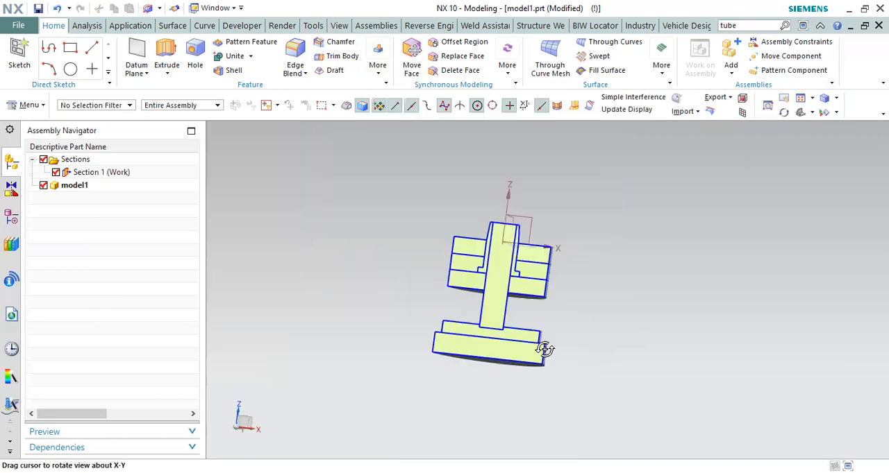
{"action": "key", "text": "F8"}
{"action": "scroll", "coordinate": [488, 291], "scroll_direction": "up", "scroll_amount": 1}
{"action": "scroll", "coordinate": [489, 291], "scroll_direction": "up", "scroll_amount": 1}
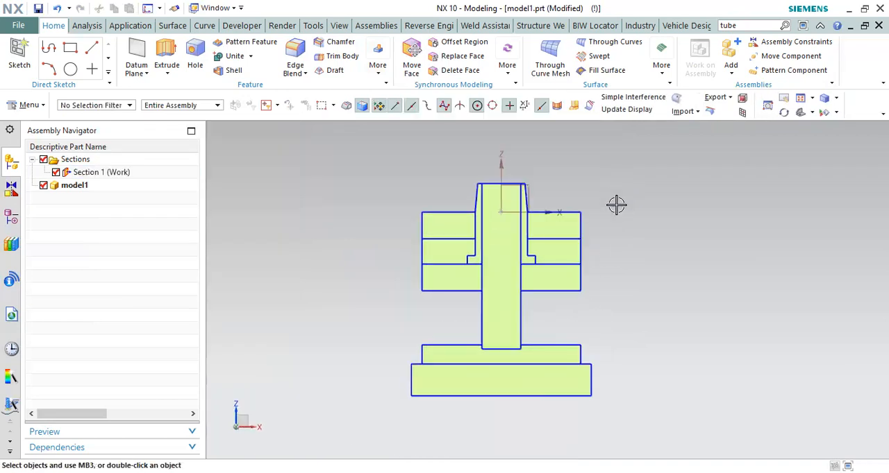
{"action": "scroll", "coordinate": [543, 255], "scroll_direction": "up", "scroll_amount": 1}
{"action": "scroll", "coordinate": [486, 368], "scroll_direction": "up", "scroll_amount": 3}
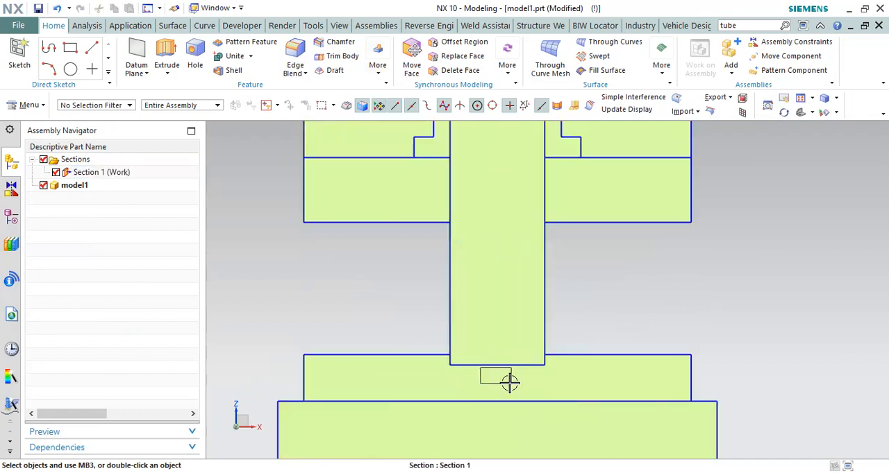
{"action": "scroll", "coordinate": [503, 391], "scroll_direction": "down", "scroll_amount": 2}
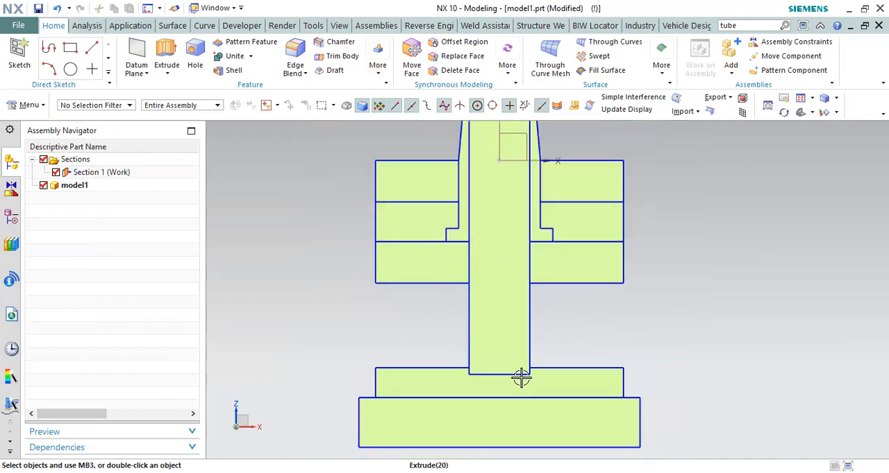
{"action": "scroll", "coordinate": [470, 363], "scroll_direction": "up", "scroll_amount": 2}
{"action": "left_click_drag", "start_coordinate": [305, 321], "coordinate": [674, 375]}
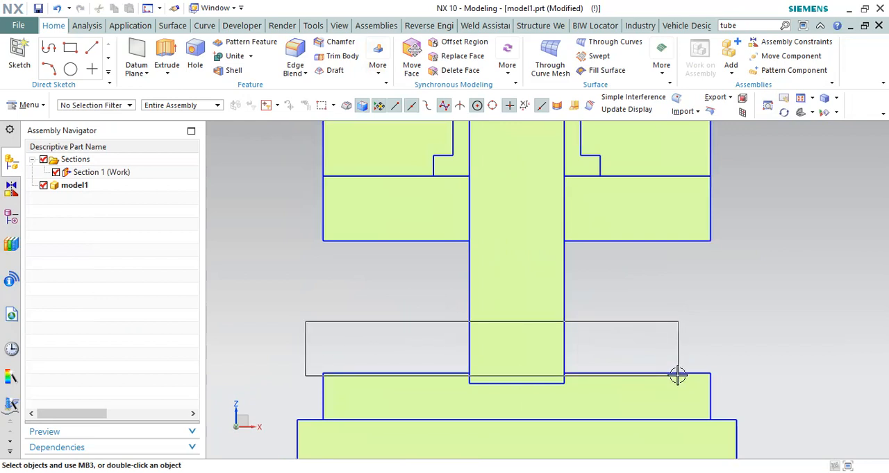
{"action": "scroll", "coordinate": [527, 378], "scroll_direction": "down", "scroll_amount": 2}
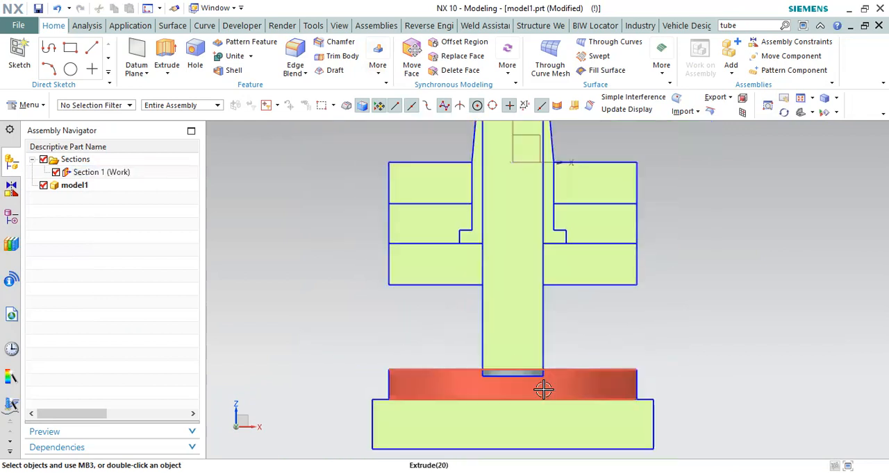
{"action": "scroll", "coordinate": [470, 343], "scroll_direction": "down", "scroll_amount": 2}
{"action": "scroll", "coordinate": [495, 286], "scroll_direction": "up", "scroll_amount": 1}
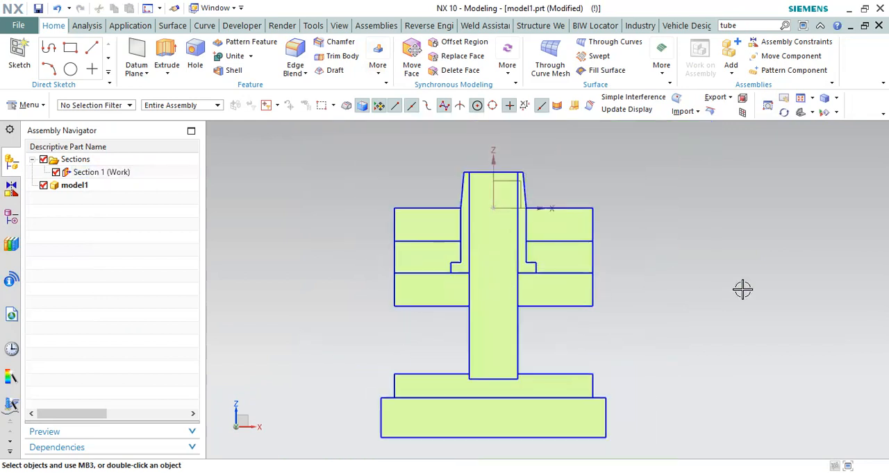
{"action": "scroll", "coordinate": [713, 276], "scroll_direction": "down", "scroll_amount": 1}
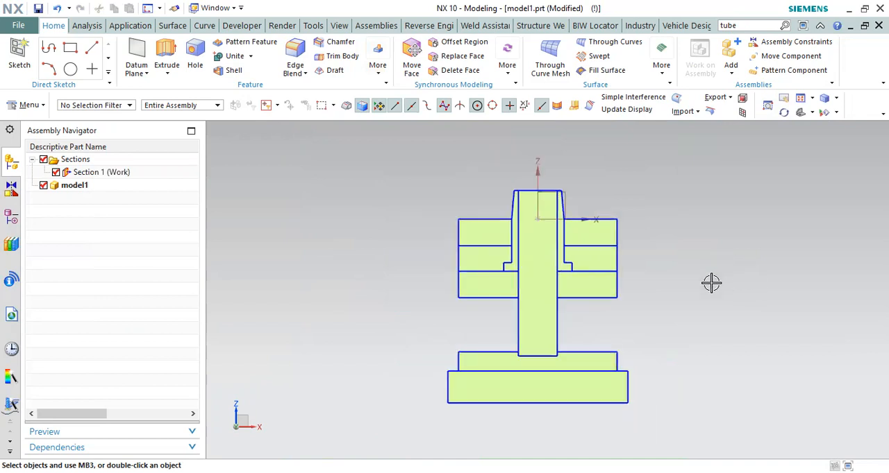
{"action": "scroll", "coordinate": [708, 296], "scroll_direction": "up", "scroll_amount": 1}
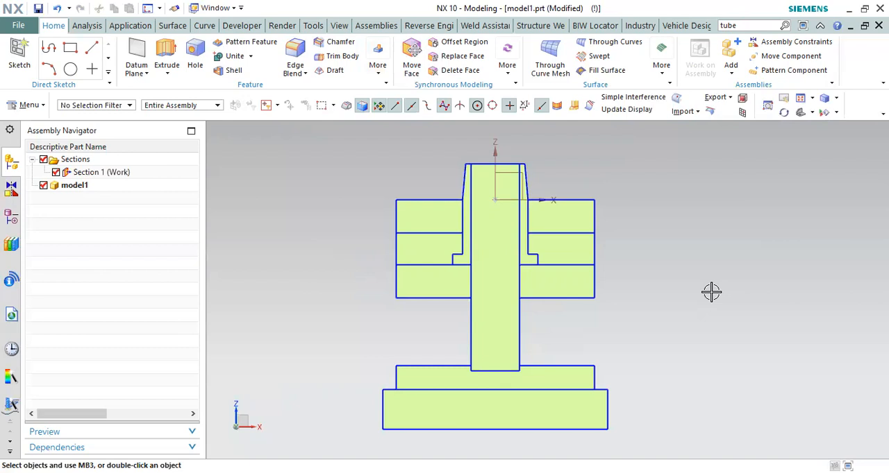
Step: Bring the hidden cap back into display together with the mould's core, pin and plates by inverting which bodies are shown
{"action": "scroll", "coordinate": [560, 210], "scroll_direction": "up", "scroll_amount": 3}
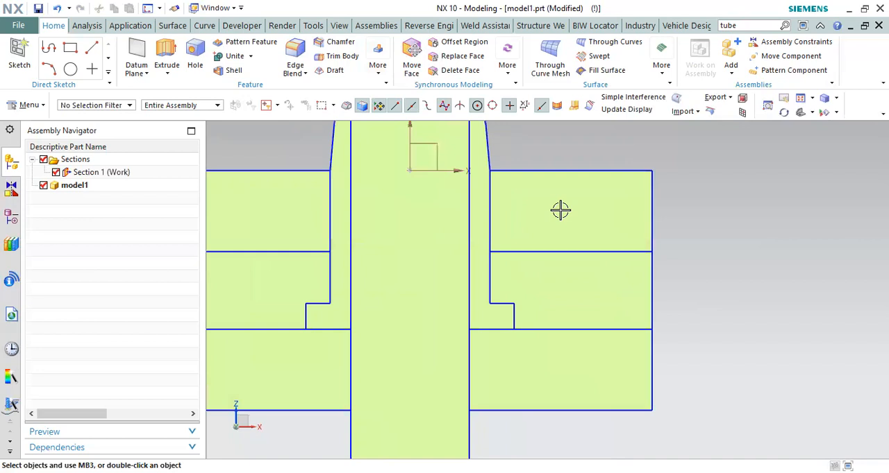
{"action": "scroll", "coordinate": [549, 204], "scroll_direction": "up", "scroll_amount": 2}
{"action": "scroll", "coordinate": [548, 204], "scroll_direction": "down", "scroll_amount": 3}
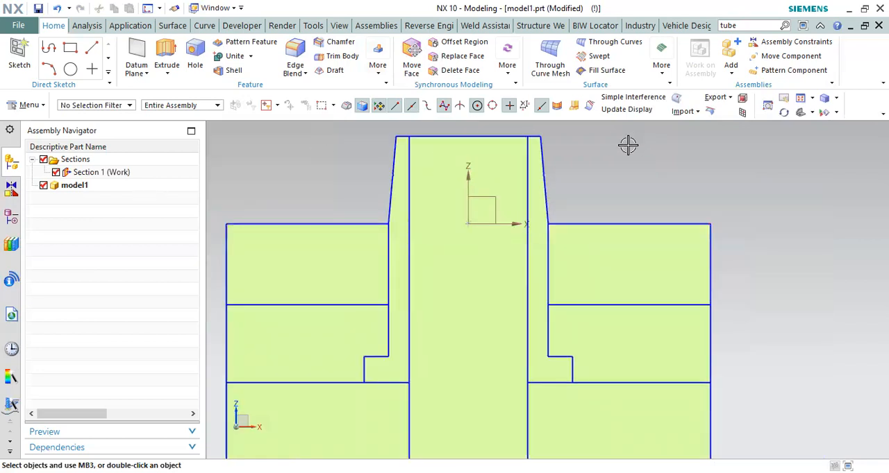
{"action": "scroll", "coordinate": [615, 179], "scroll_direction": "down", "scroll_amount": 1}
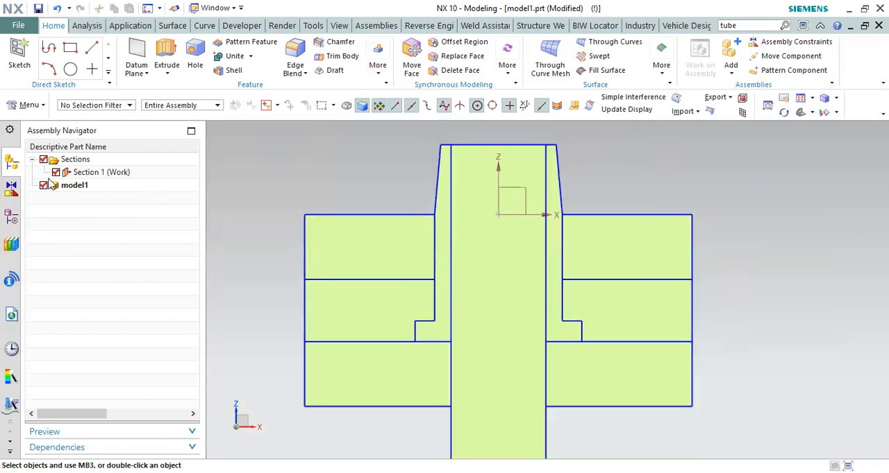
{"action": "left_click", "coordinate": [246, 178]}
{"action": "key", "text": "ctrl+z"}
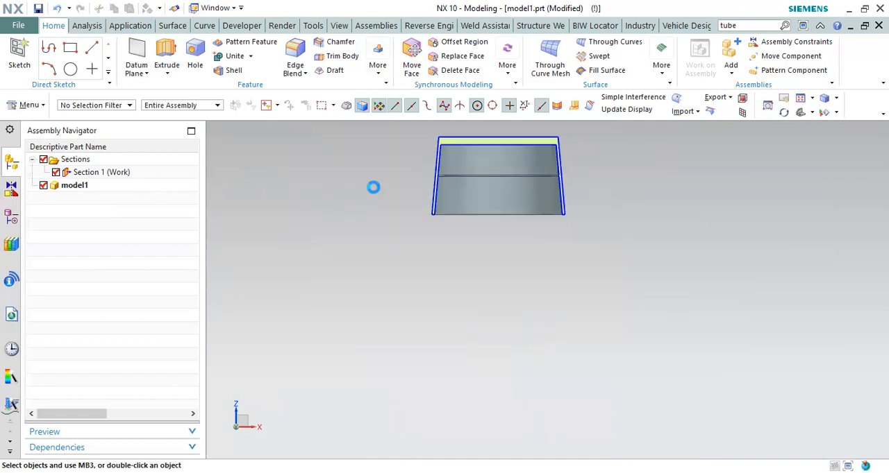
{"action": "key", "text": "ctrl+b"}
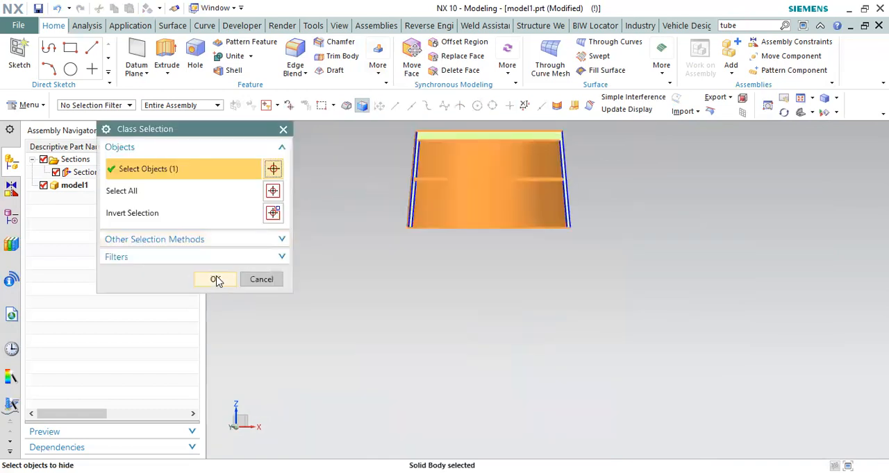
{"action": "left_click", "coordinate": [223, 280]}
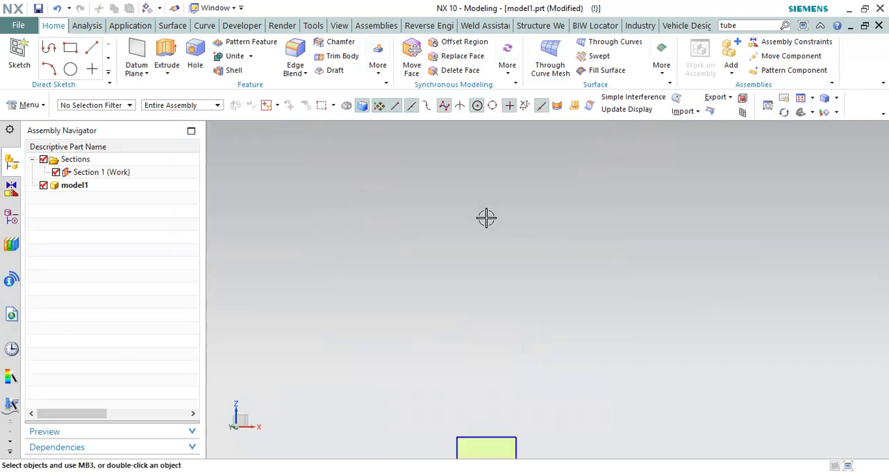
{"action": "key", "text": "ctrl+shift+b"}
Step: Examine the complete mould section with the cap in place, tracing the span between the upper plates and the pin-holding plate
{"action": "scroll", "coordinate": [513, 170], "scroll_direction": "down", "scroll_amount": 2}
{"action": "scroll", "coordinate": [522, 180], "scroll_direction": "up", "scroll_amount": 2}
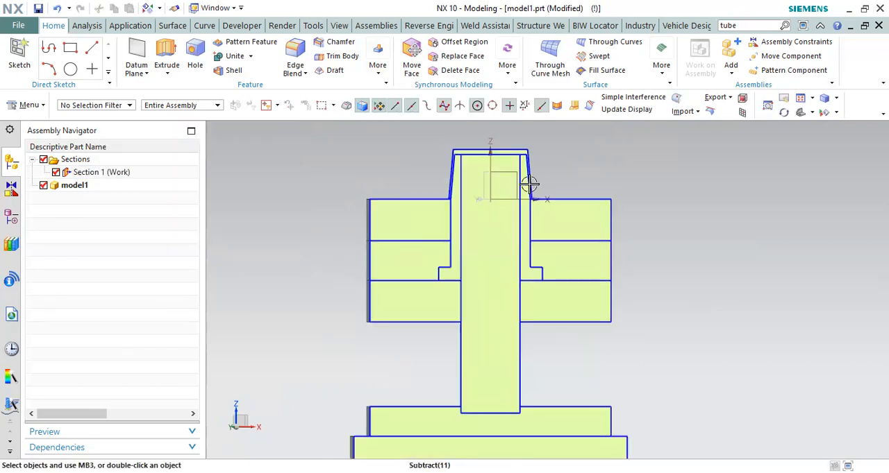
{"action": "scroll", "coordinate": [625, 139], "scroll_direction": "down", "scroll_amount": 1}
{"action": "scroll", "coordinate": [634, 146], "scroll_direction": "up", "scroll_amount": 1}
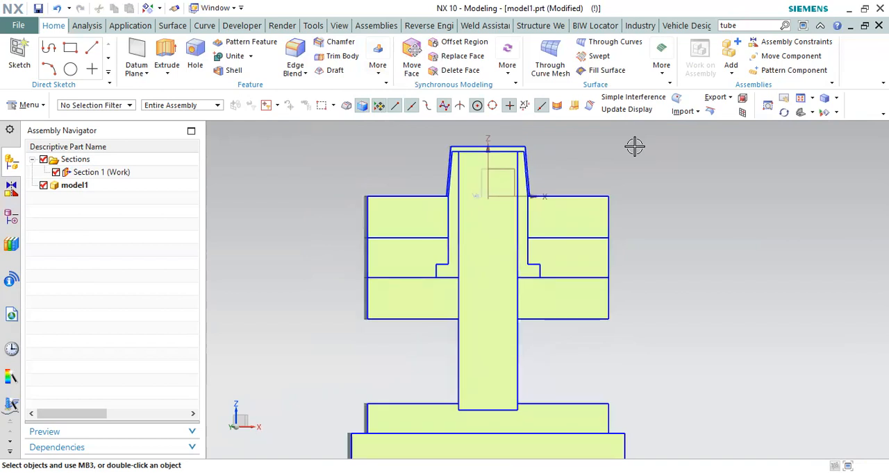
{"action": "scroll", "coordinate": [634, 146], "scroll_direction": "down", "scroll_amount": 1}
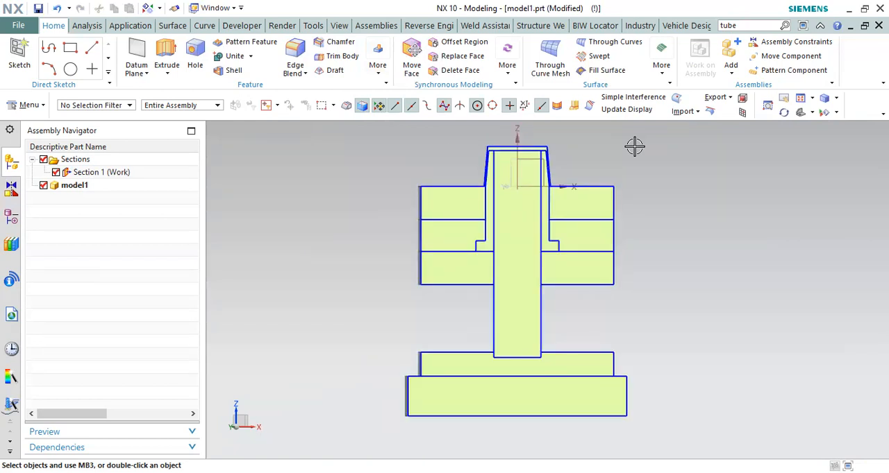
{"action": "left_click", "coordinate": [12, 217]}
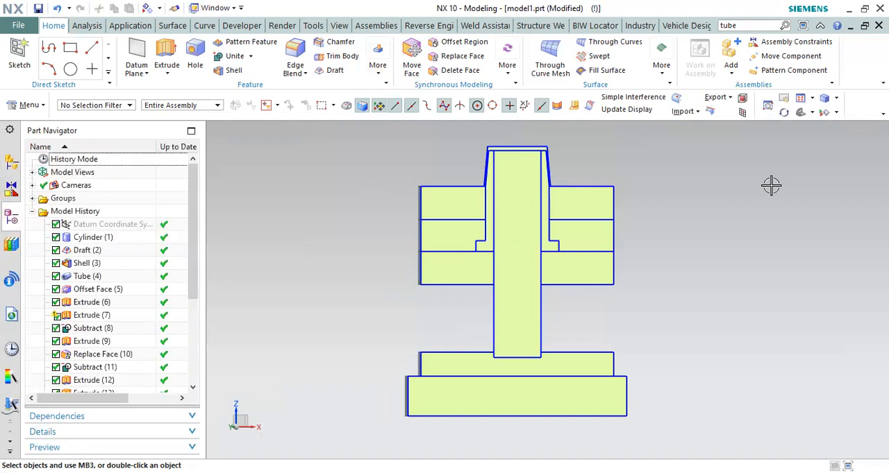
{"action": "right_click", "coordinate": [786, 206]}
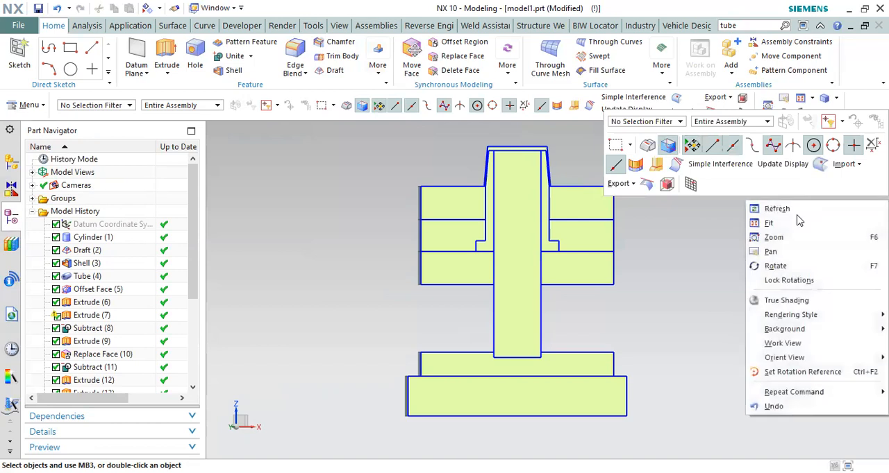
{"action": "left_click", "coordinate": [771, 223]}
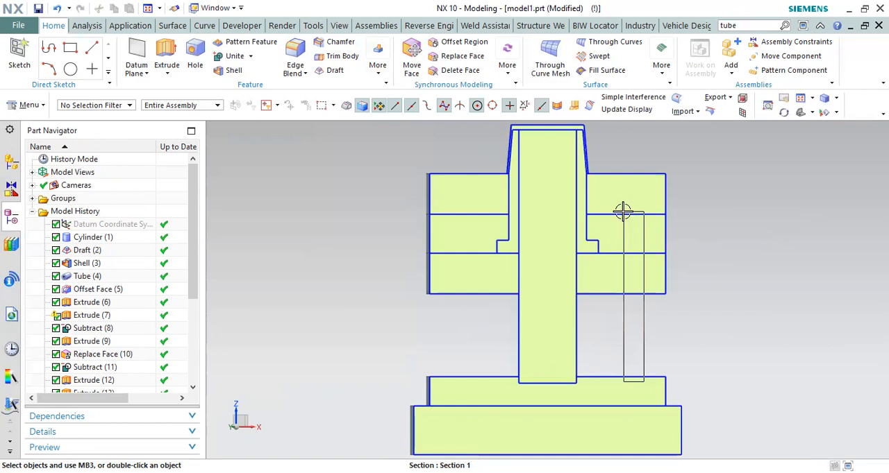
{"action": "left_click_drag", "start_coordinate": [624, 212], "coordinate": [684, 204]}
{"action": "left_click_drag", "start_coordinate": [626, 160], "coordinate": [659, 200]}
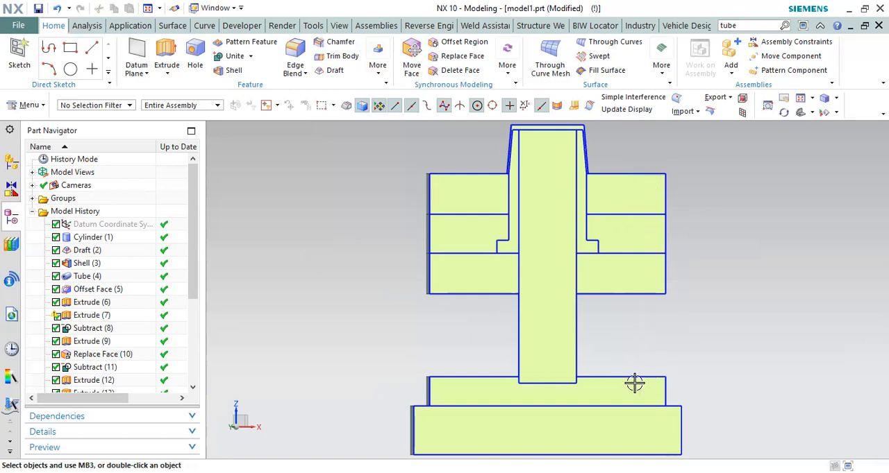
{"action": "left_click_drag", "start_coordinate": [653, 418], "coordinate": [624, 393]}
{"action": "left_click_drag", "start_coordinate": [625, 204], "coordinate": [638, 385]}
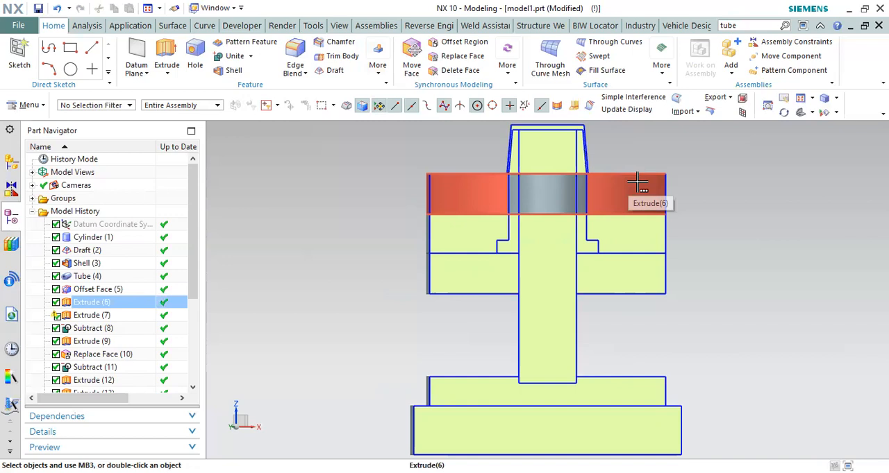
Step: Compare the cap's rim position on the top plate with the vertical span down to the pin-holding plate
{"action": "scroll", "coordinate": [465, 287], "scroll_direction": "down", "scroll_amount": 1}
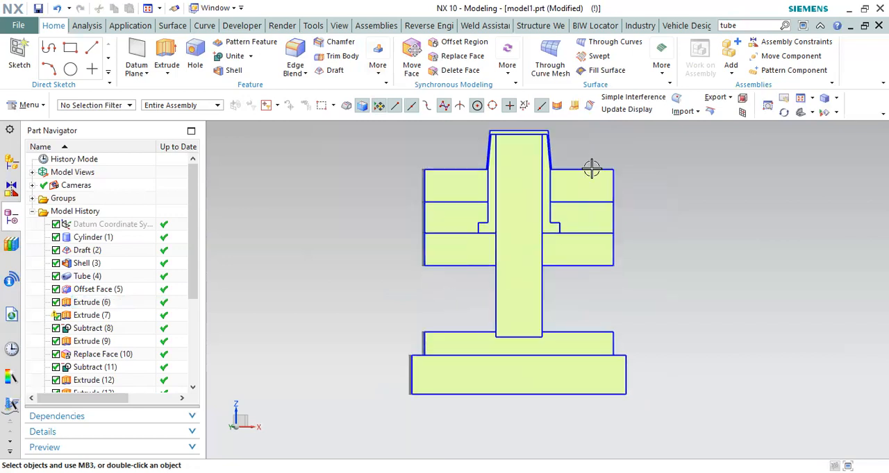
{"action": "scroll", "coordinate": [591, 169], "scroll_direction": "up", "scroll_amount": 2}
{"action": "scroll", "coordinate": [561, 213], "scroll_direction": "up", "scroll_amount": 2}
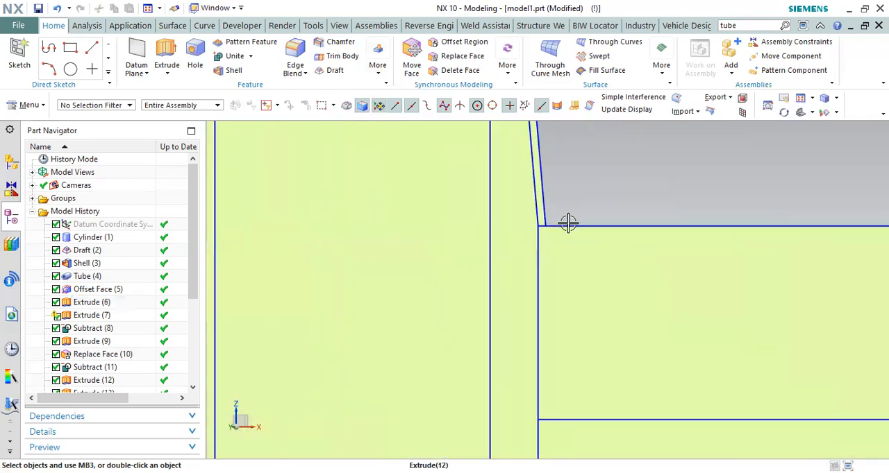
{"action": "scroll", "coordinate": [613, 154], "scroll_direction": "down", "scroll_amount": 4}
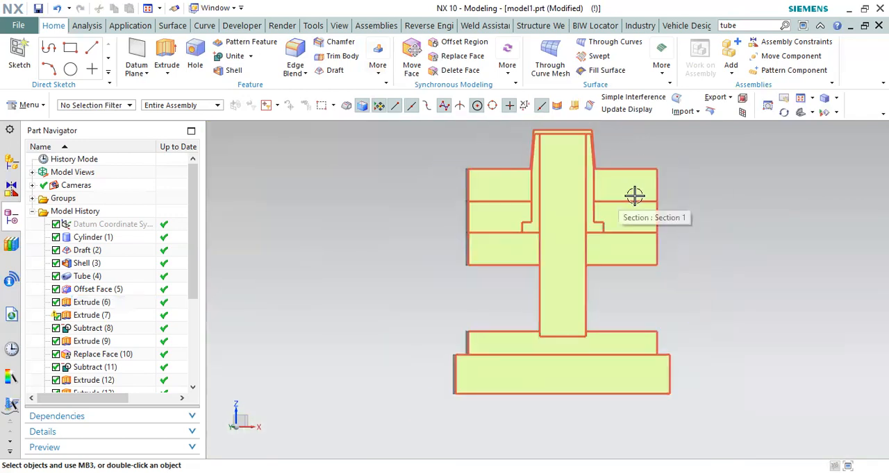
{"action": "scroll", "coordinate": [634, 196], "scroll_direction": "up", "scroll_amount": 1}
{"action": "left_click_drag", "start_coordinate": [626, 293], "coordinate": [641, 368]}
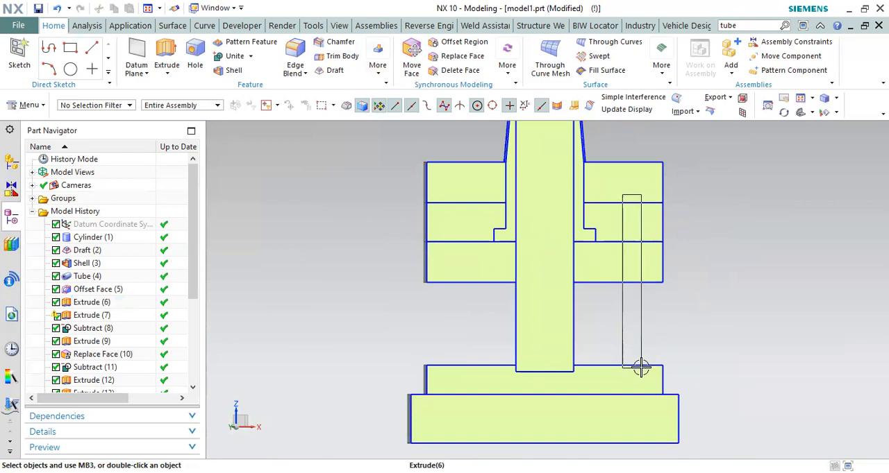
{"action": "mouse_move", "coordinate": [641, 368]}
{"action": "left_mouse_down"}
{"action": "mouse_move", "coordinate": [655, 377]}
{"action": "mouse_move", "coordinate": [645, 368]}
{"action": "left_mouse_up"}
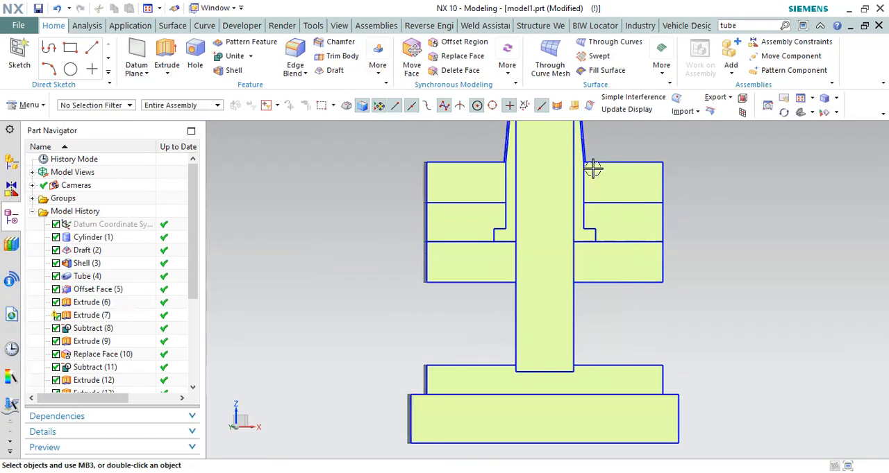
Step: Examine where the cap's rim meets the top plate and core and how the pin reaches the cap's inner top, ending with the full front section
{"action": "scroll", "coordinate": [592, 169], "scroll_direction": "up", "scroll_amount": 3}
{"action": "scroll", "coordinate": [587, 214], "scroll_direction": "down", "scroll_amount": 2}
{"action": "scroll", "coordinate": [581, 233], "scroll_direction": "up", "scroll_amount": 3}
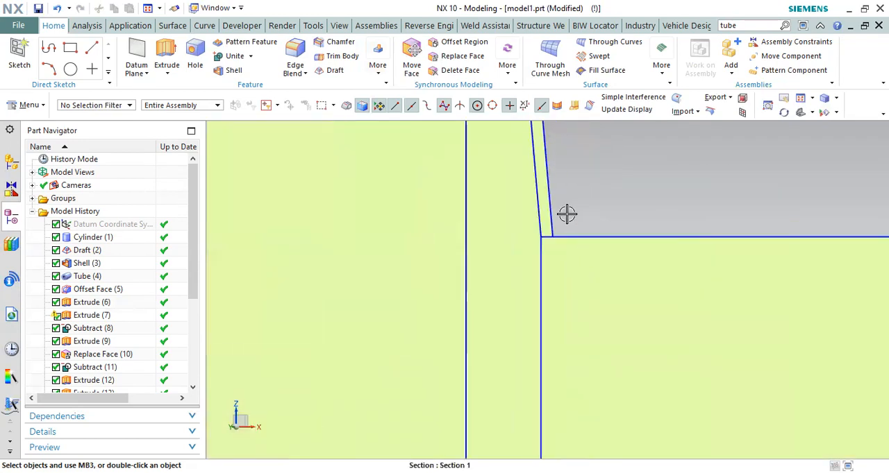
{"action": "scroll", "coordinate": [555, 225], "scroll_direction": "up", "scroll_amount": 2}
{"action": "scroll", "coordinate": [556, 194], "scroll_direction": "down", "scroll_amount": 2}
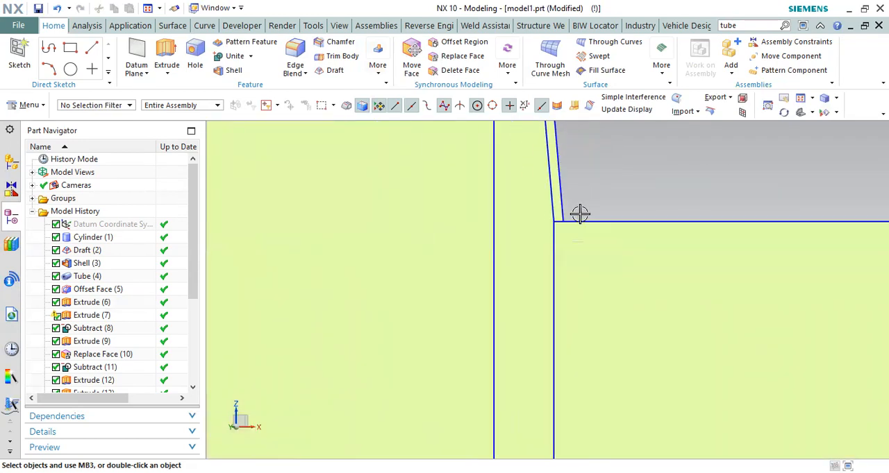
{"action": "scroll", "coordinate": [580, 214], "scroll_direction": "down", "scroll_amount": 4}
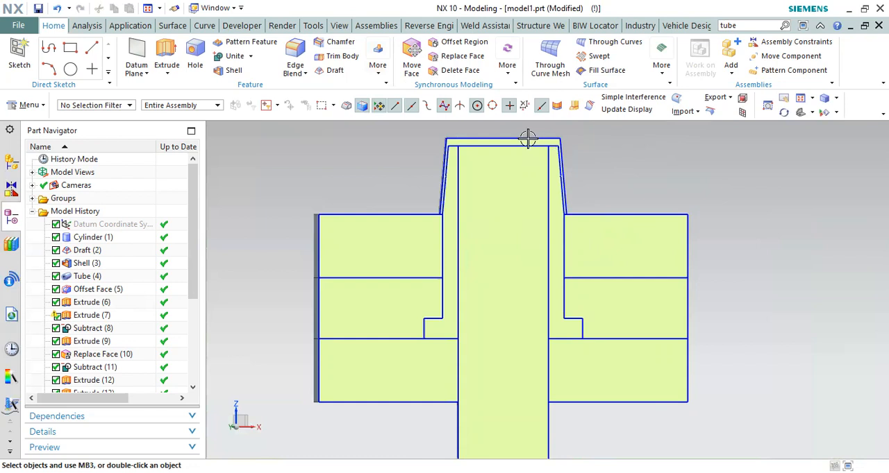
{"action": "scroll", "coordinate": [528, 139], "scroll_direction": "up", "scroll_amount": 3}
{"action": "scroll", "coordinate": [532, 184], "scroll_direction": "down", "scroll_amount": 2}
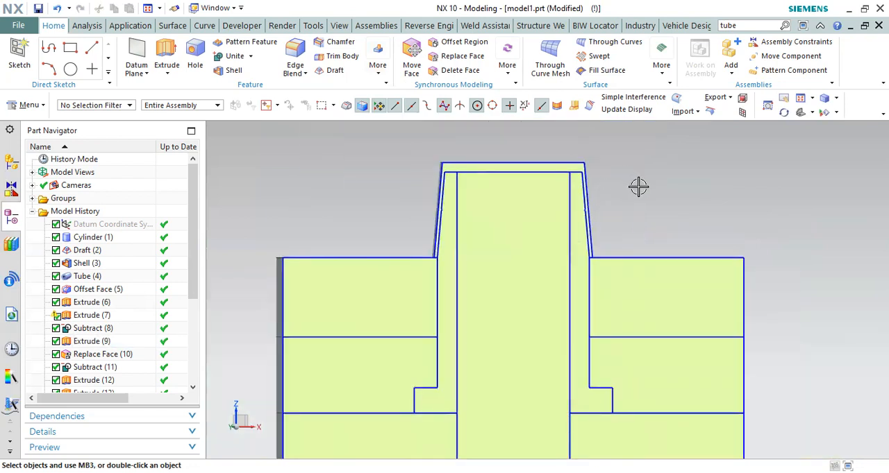
{"action": "scroll", "coordinate": [534, 188], "scroll_direction": "up", "scroll_amount": 3}
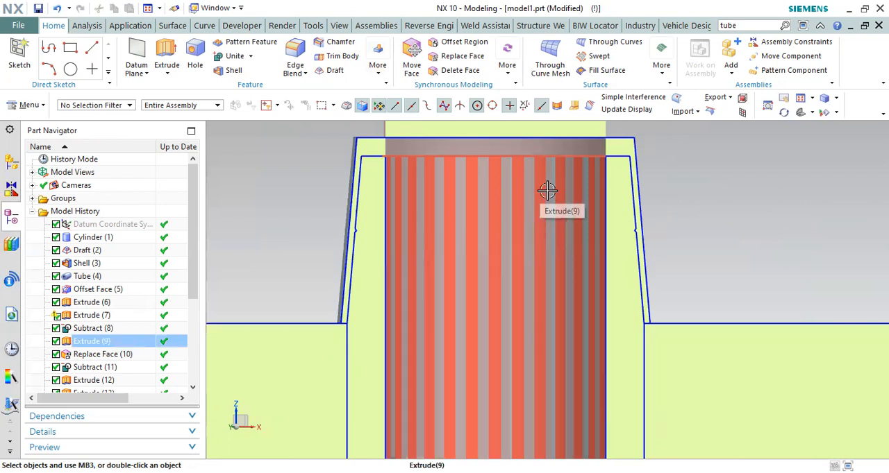
{"action": "scroll", "coordinate": [547, 191], "scroll_direction": "down", "scroll_amount": 6}
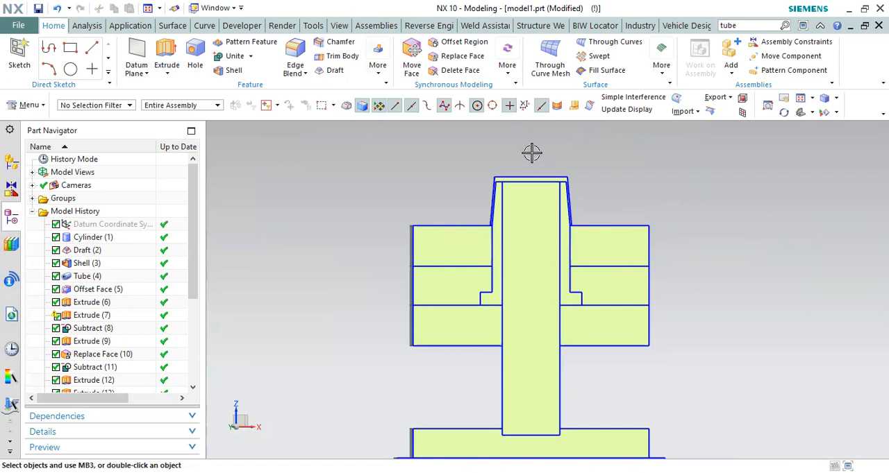
{"action": "scroll", "coordinate": [532, 152], "scroll_direction": "down", "scroll_amount": 2}
{"action": "right_click", "coordinate": [654, 157]}
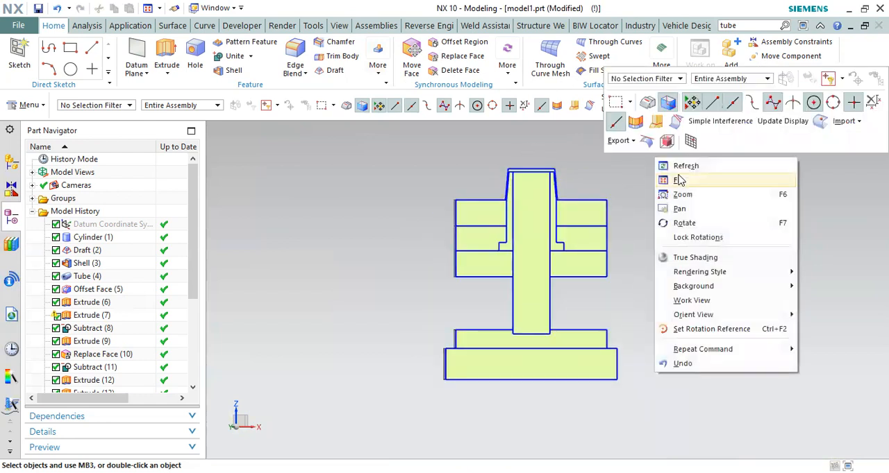
{"action": "left_click", "coordinate": [678, 180]}
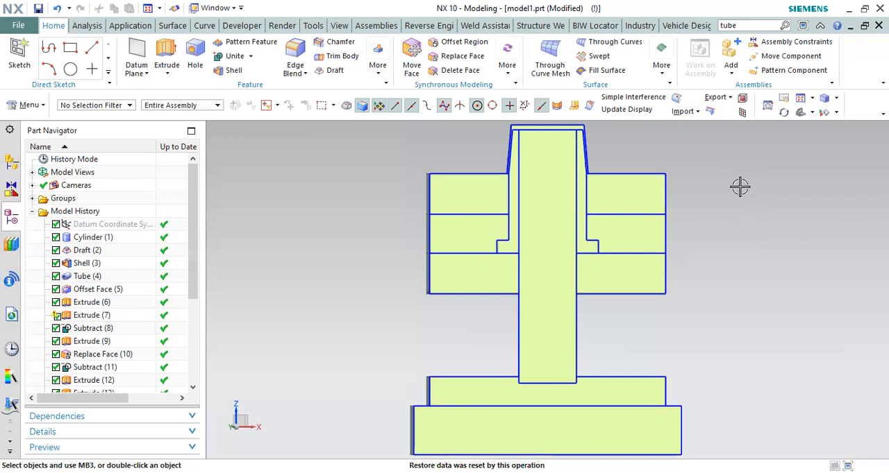
{"action": "key", "text": "F8"}
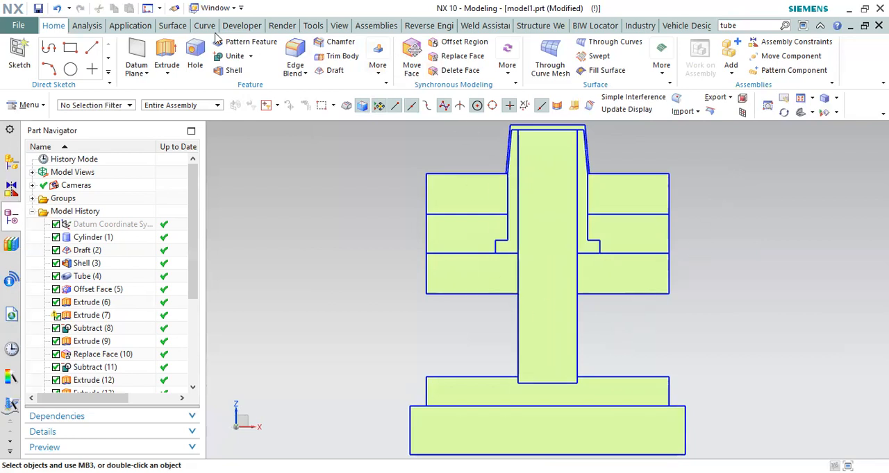
Step: Switch the display from the cap mould part to the open TOP ASSM.prt assembly
{"action": "left_click", "coordinate": [233, 8]}
{"action": "left_click", "coordinate": [241, 7]}
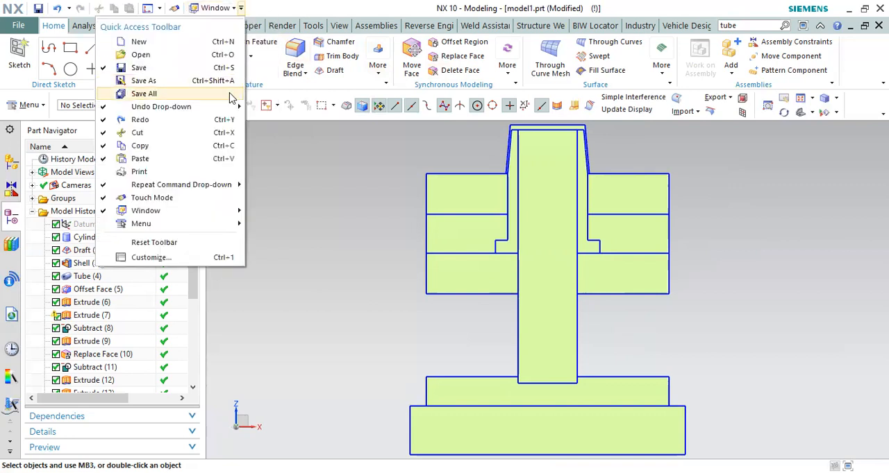
{"action": "left_click", "coordinate": [234, 8]}
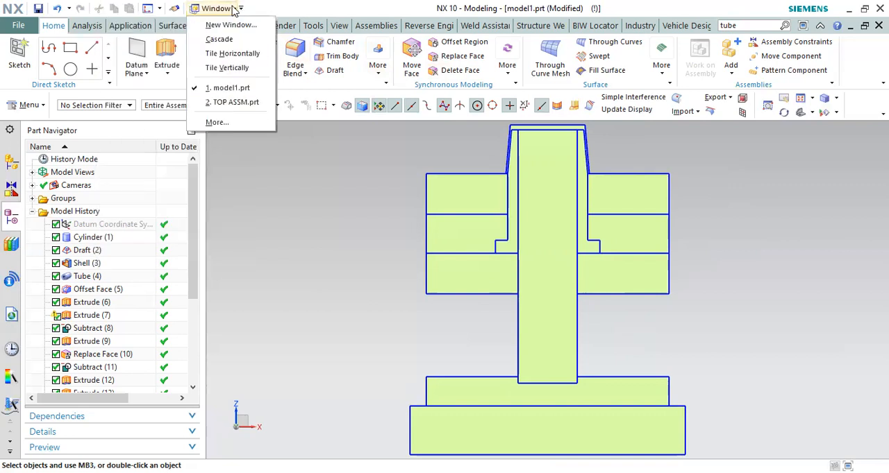
{"action": "left_click", "coordinate": [238, 105]}
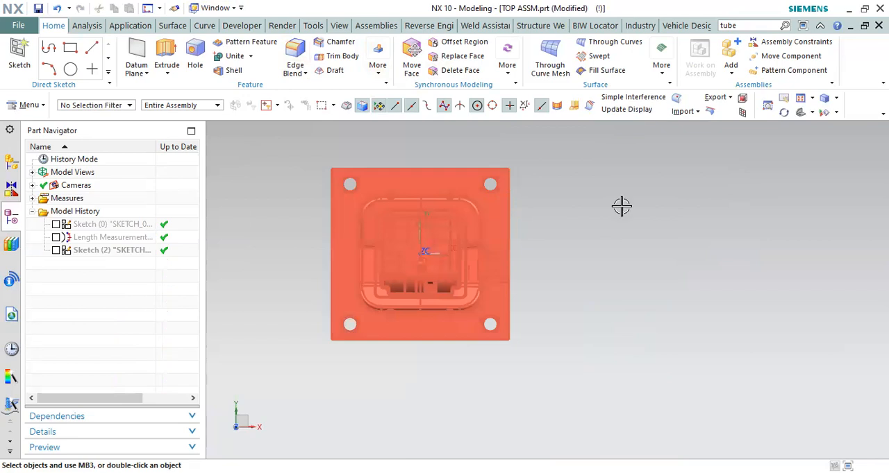
Step: Examine the core plate of the moving half in the assembly, including the rib grid, rib-crossing bosses and pin location
{"action": "scroll", "coordinate": [458, 219], "scroll_direction": "up", "scroll_amount": 3}
{"action": "scroll", "coordinate": [458, 219], "scroll_direction": "up", "scroll_amount": 3}
{"action": "scroll", "coordinate": [528, 202], "scroll_direction": "down", "scroll_amount": 4}
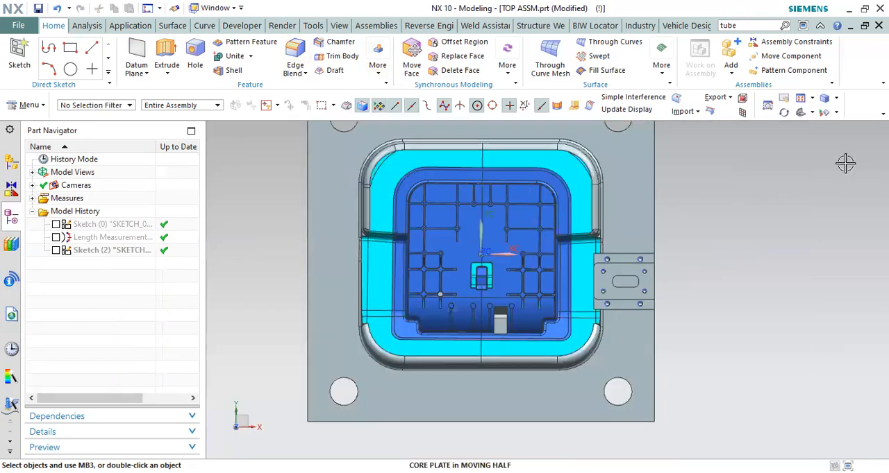
{"action": "scroll", "coordinate": [558, 244], "scroll_direction": "down", "scroll_amount": 2}
{"action": "right_click", "coordinate": [644, 207]}
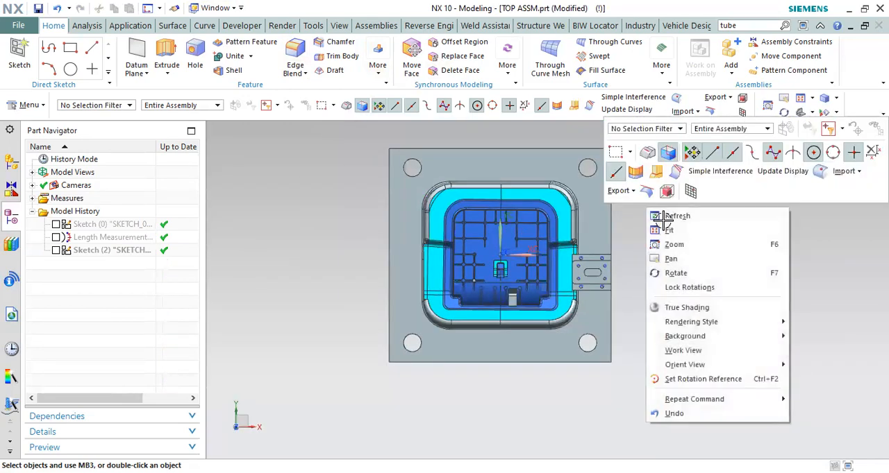
{"action": "left_click", "coordinate": [670, 231]}
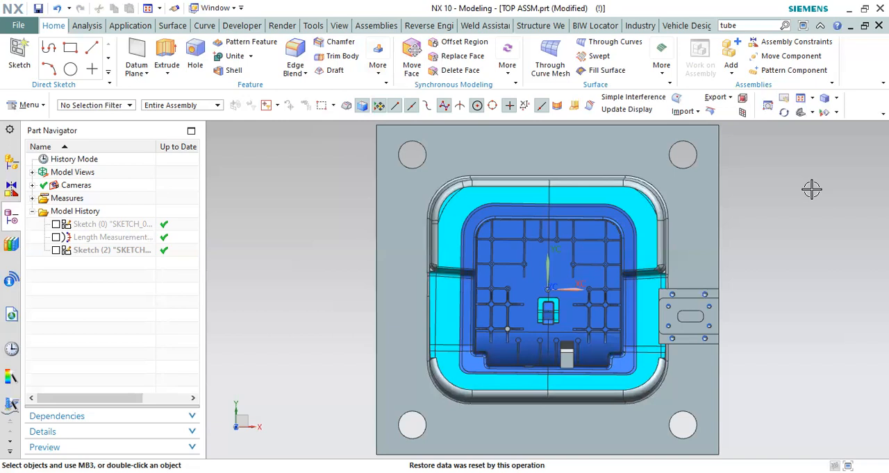
{"action": "scroll", "coordinate": [503, 333], "scroll_direction": "up", "scroll_amount": 5}
{"action": "middle_click_drag", "start_coordinate": [495, 328], "coordinate": [496, 300]}
{"action": "scroll", "coordinate": [552, 403], "scroll_direction": "up", "scroll_amount": 8}
{"action": "scroll", "coordinate": [556, 402], "scroll_direction": "down", "scroll_amount": 8}
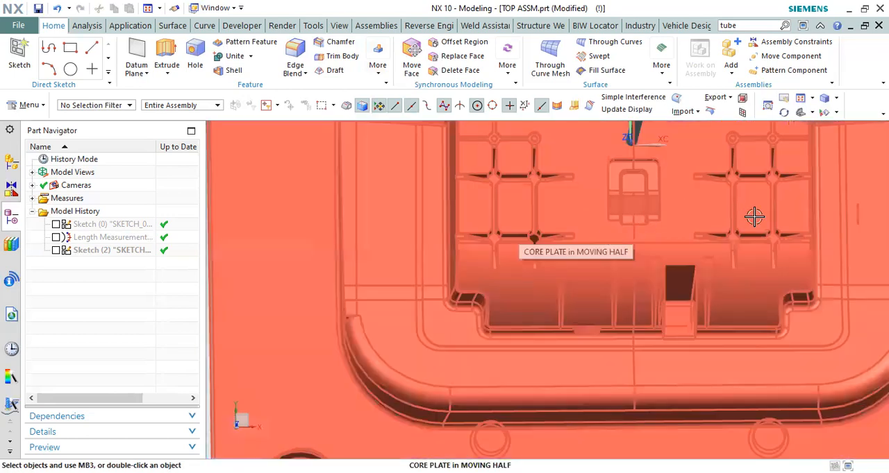
Step: Restrict the selection filter to coordinate systems (CSYS)
{"action": "scroll", "coordinate": [706, 268], "scroll_direction": "up", "scroll_amount": 8}
{"action": "middle_click_drag", "start_coordinate": [706, 268], "coordinate": [569, 279]}
{"action": "scroll", "coordinate": [569, 280], "scroll_direction": "down", "scroll_amount": 4}
{"action": "left_click", "coordinate": [83, 105]}
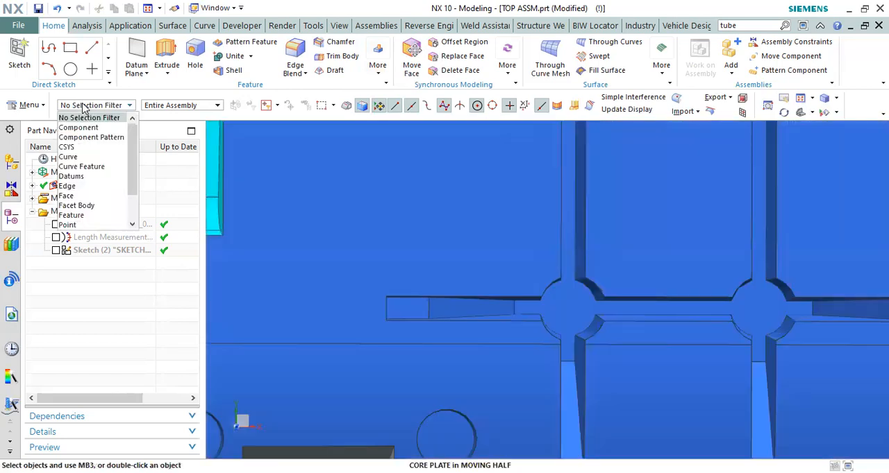
{"action": "left_click", "coordinate": [78, 150]}
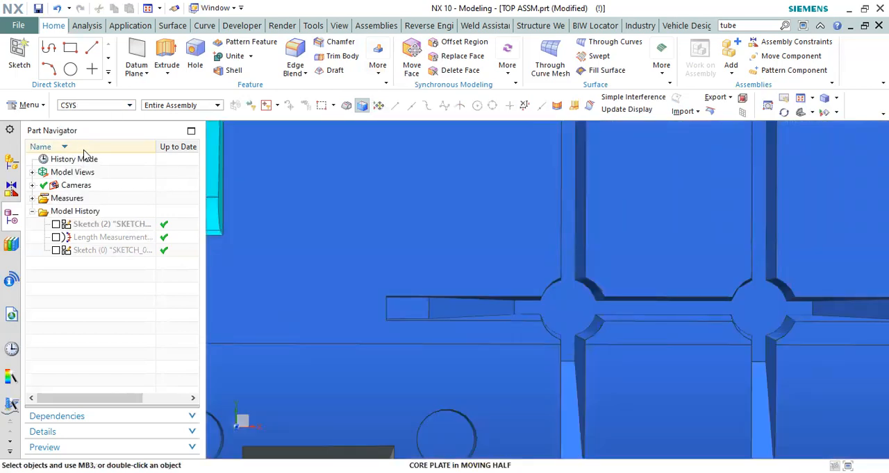
Step: Examine the round bosses at the rib crossings and the deep rib slots of the core plate, both close up and at an angle
{"action": "scroll", "coordinate": [419, 271], "scroll_direction": "down", "scroll_amount": 3}
{"action": "scroll", "coordinate": [436, 266], "scroll_direction": "up", "scroll_amount": 5}
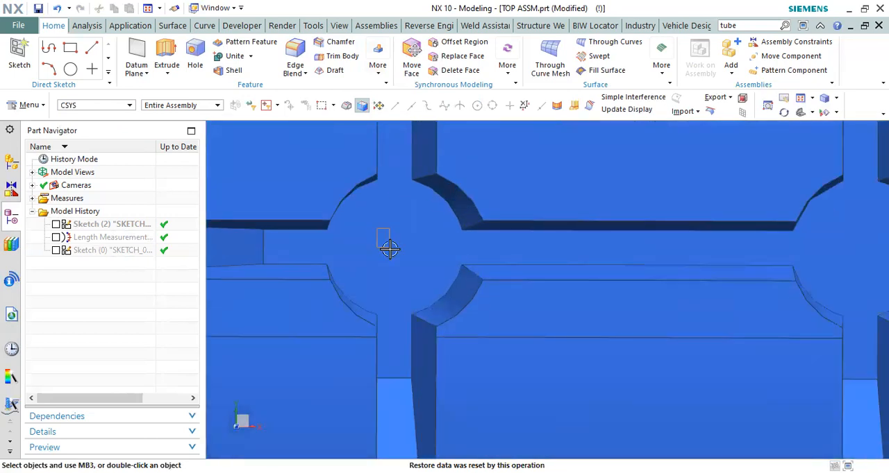
{"action": "scroll", "coordinate": [414, 264], "scroll_direction": "down", "scroll_amount": 3}
{"action": "scroll", "coordinate": [611, 272], "scroll_direction": "up", "scroll_amount": 3}
{"action": "scroll", "coordinate": [611, 272], "scroll_direction": "down", "scroll_amount": 3}
{"action": "scroll", "coordinate": [610, 291], "scroll_direction": "up", "scroll_amount": 2}
{"action": "scroll", "coordinate": [479, 287], "scroll_direction": "down", "scroll_amount": 3}
{"action": "middle_click_drag", "start_coordinate": [535, 242], "coordinate": [529, 296]}
{"action": "scroll", "coordinate": [528, 297], "scroll_direction": "up", "scroll_amount": 3}
{"action": "scroll", "coordinate": [529, 297], "scroll_direction": "up", "scroll_amount": 1}
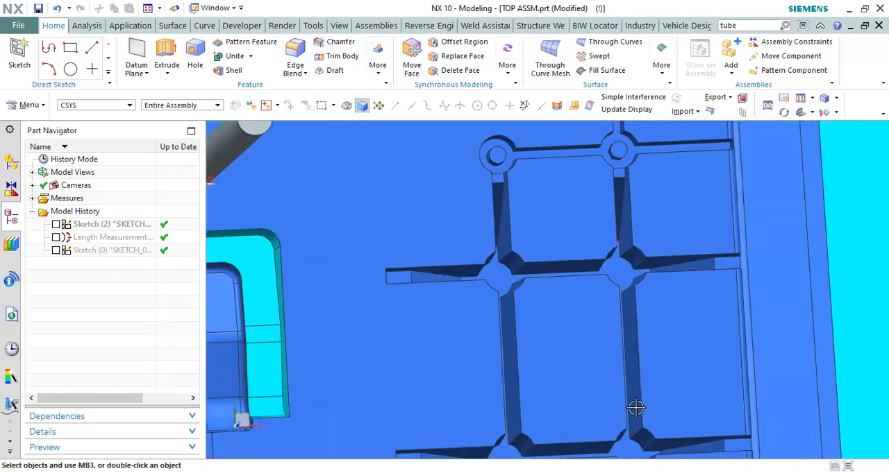
{"action": "scroll", "coordinate": [653, 270], "scroll_direction": "up", "scroll_amount": 2}
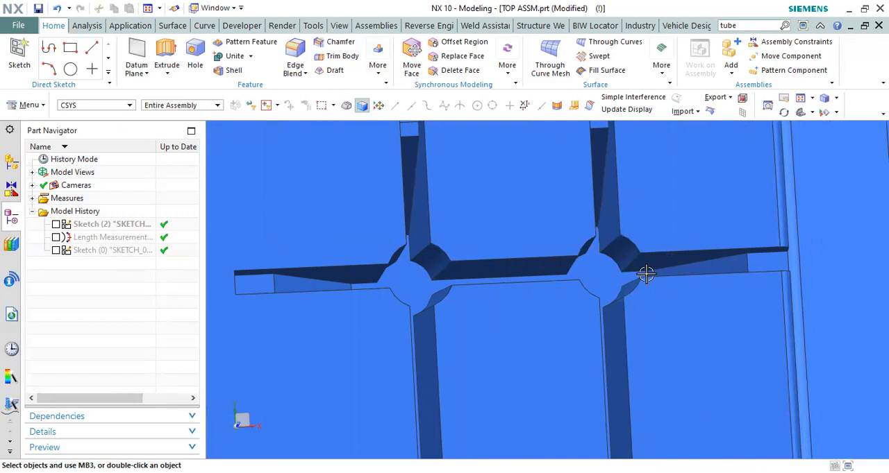
{"action": "scroll", "coordinate": [544, 192], "scroll_direction": "down", "scroll_amount": 4}
{"action": "middle_click_drag", "start_coordinate": [529, 189], "coordinate": [529, 189]}
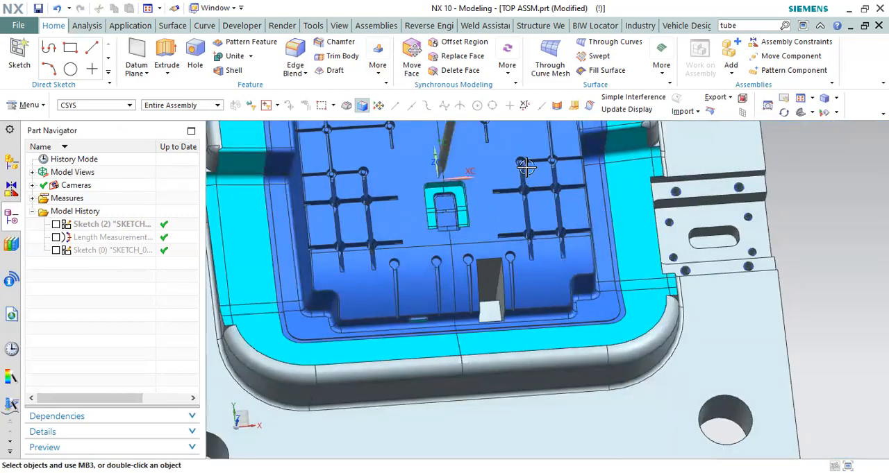
{"action": "scroll", "coordinate": [533, 208], "scroll_direction": "up", "scroll_amount": 4}
{"action": "mouse_move", "coordinate": [532, 218]}
{"action": "middle_mouse_down"}
{"action": "mouse_move", "coordinate": [550, 239]}
{"action": "mouse_move", "coordinate": [530, 206]}
{"action": "mouse_move", "coordinate": [540, 214]}
{"action": "middle_mouse_up"}
{"action": "scroll", "coordinate": [534, 181], "scroll_direction": "down", "scroll_amount": 5}
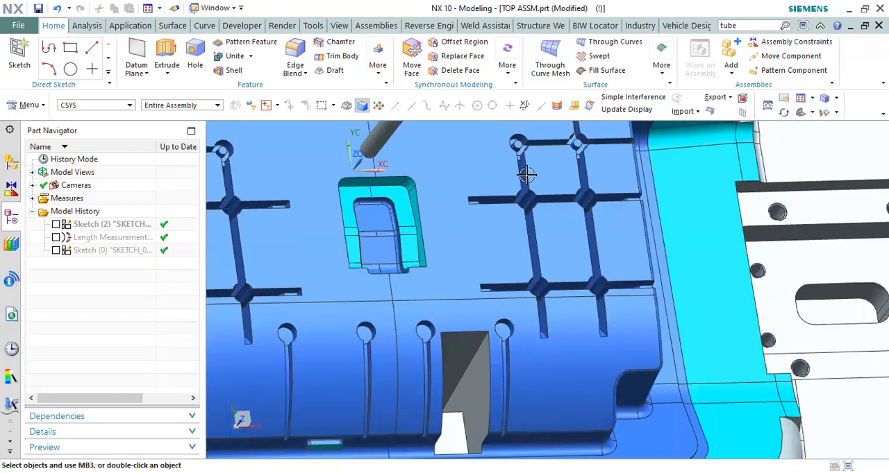
Step: Restrict selection to faces and select the rectangular core plate face enclosed by four rib-crossing bosses, viewed straight on
{"action": "key", "text": "F8"}
{"action": "scroll", "coordinate": [528, 275], "scroll_direction": "up", "scroll_amount": 2}
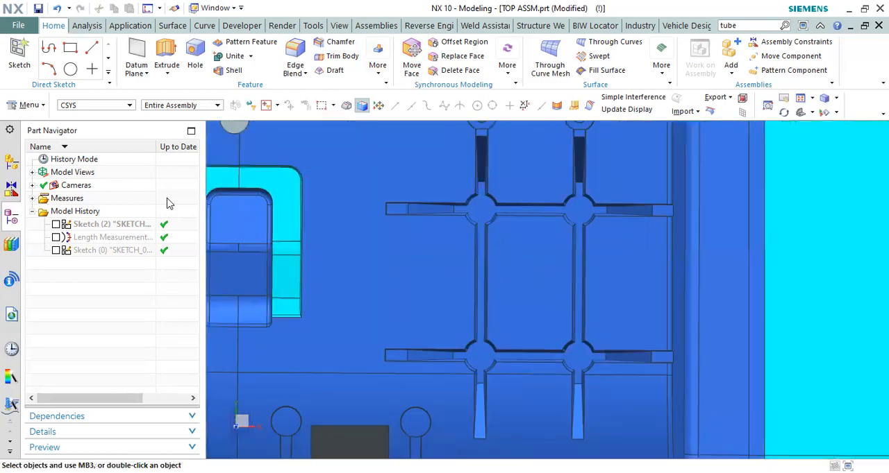
{"action": "left_click", "coordinate": [125, 105]}
{"action": "left_click", "coordinate": [118, 166]}
{"action": "left_click", "coordinate": [519, 266]}
{"action": "left_click", "coordinate": [522, 261]}
{"action": "scroll", "coordinate": [498, 259], "scroll_direction": "up", "scroll_amount": 3}
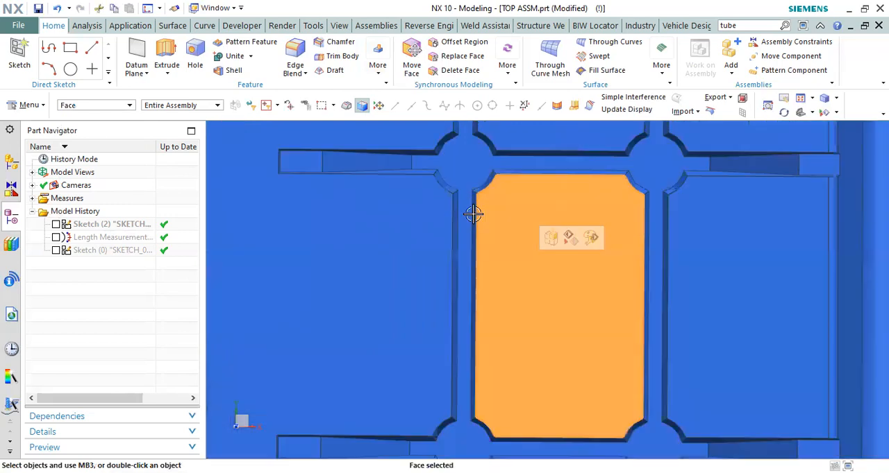
Step: Examine the rectangular face enclosed by the rib crossings, its neighbouring panel, and the connected rib-floor face around it on the core plate
{"action": "scroll", "coordinate": [477, 178], "scroll_direction": "down", "scroll_amount": 3}
{"action": "scroll", "coordinate": [517, 207], "scroll_direction": "up", "scroll_amount": 4}
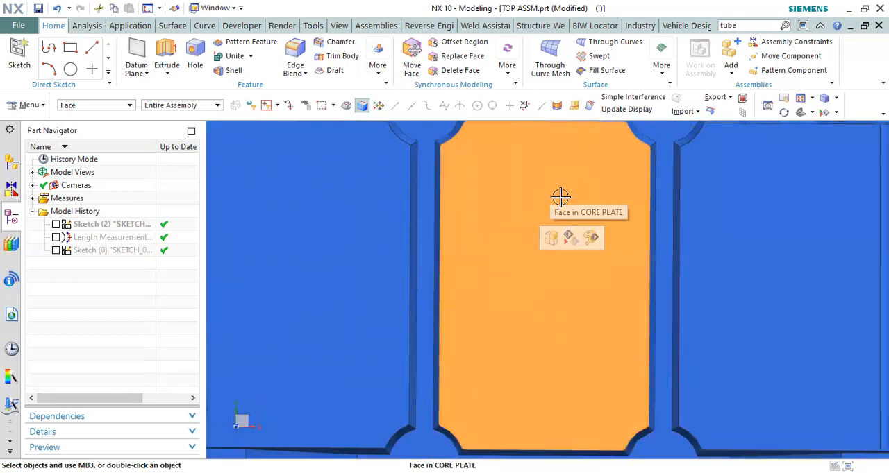
{"action": "scroll", "coordinate": [552, 200], "scroll_direction": "down", "scroll_amount": 3}
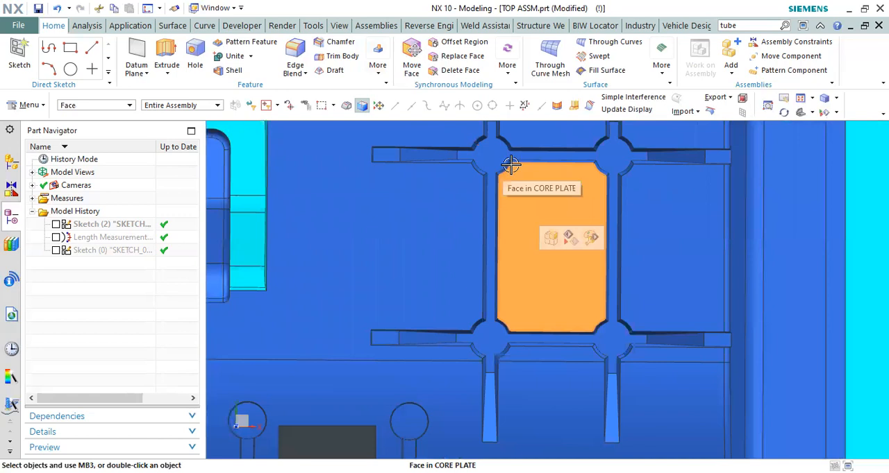
{"action": "scroll", "coordinate": [549, 175], "scroll_direction": "up", "scroll_amount": 2}
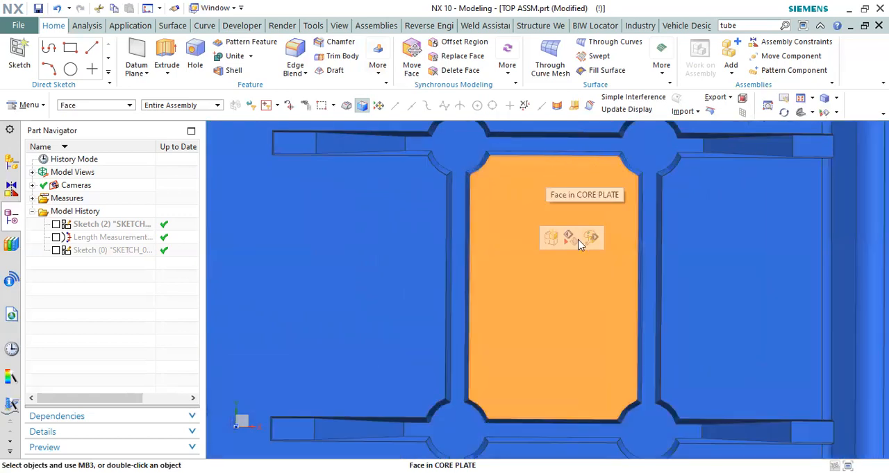
{"action": "scroll", "coordinate": [556, 236], "scroll_direction": "down", "scroll_amount": 3}
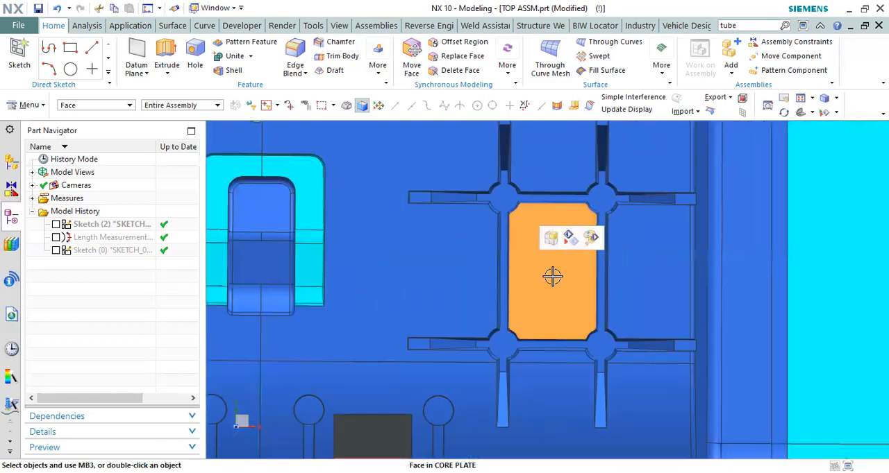
{"action": "scroll", "coordinate": [557, 259], "scroll_direction": "down", "scroll_amount": 1}
{"action": "left_click_drag", "start_coordinate": [397, 168], "coordinate": [402, 192]}
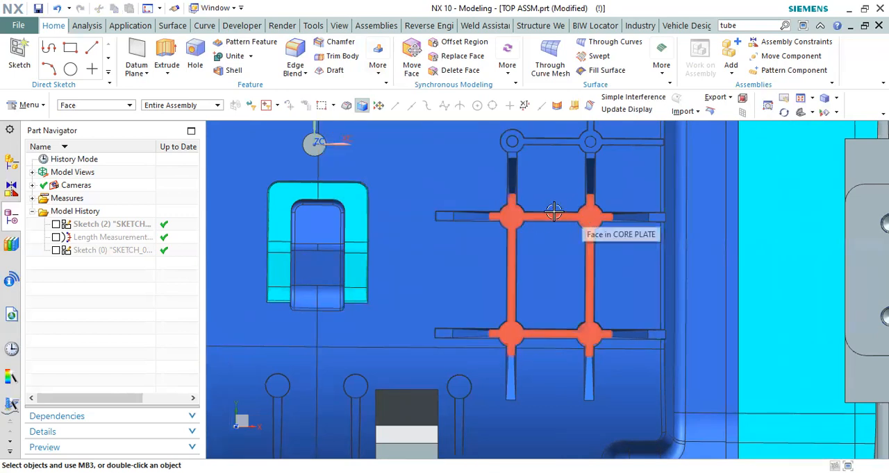
{"action": "left_click", "coordinate": [559, 252]}
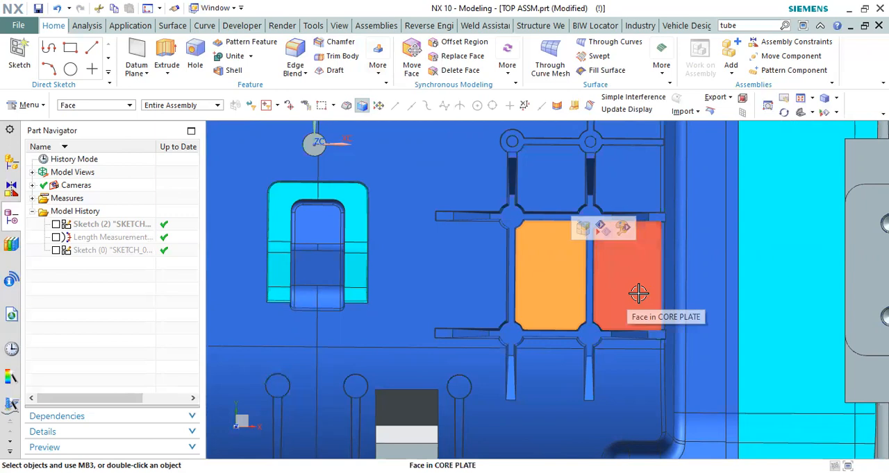
{"action": "key", "text": "Escape"}
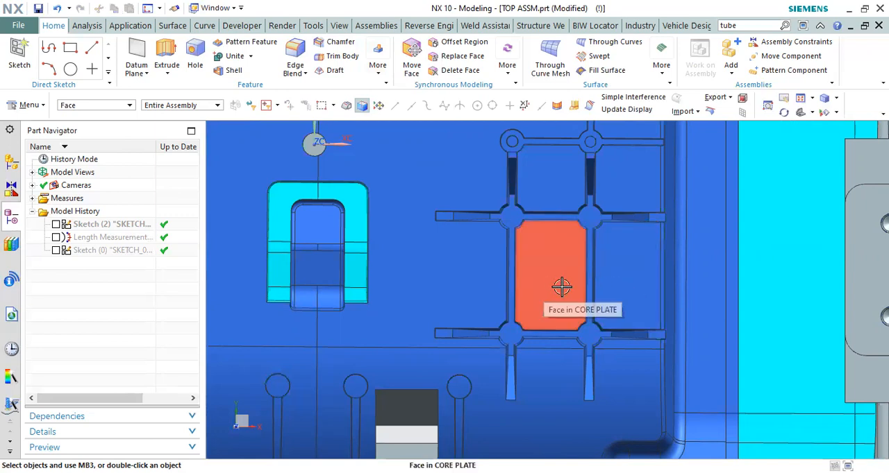
{"action": "scroll", "coordinate": [520, 232], "scroll_direction": "up", "scroll_amount": 1}
{"action": "scroll", "coordinate": [542, 206], "scroll_direction": "down", "scroll_amount": 1}
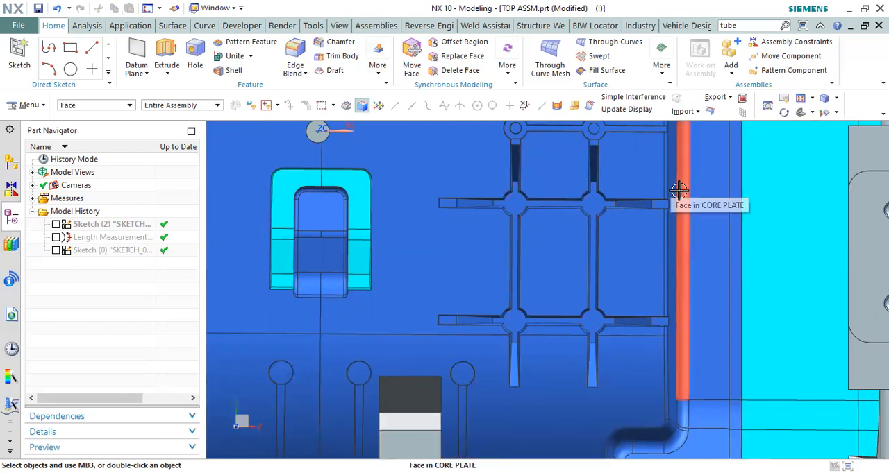
{"action": "scroll", "coordinate": [562, 222], "scroll_direction": "up", "scroll_amount": 2}
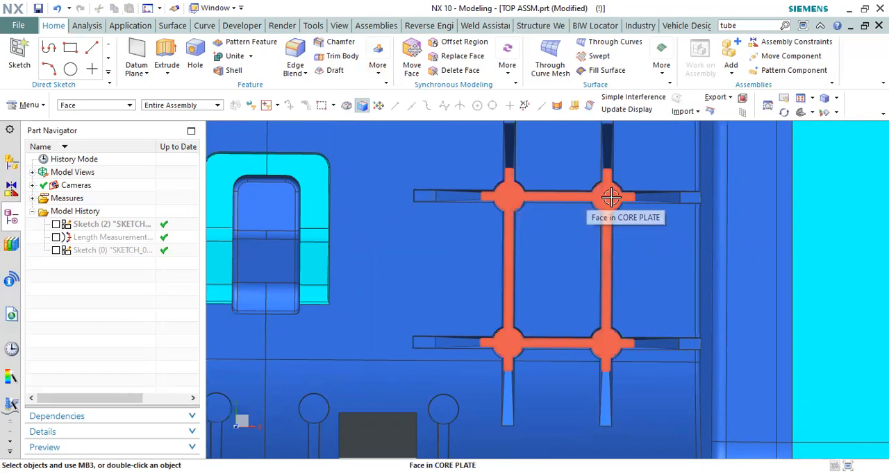
{"action": "scroll", "coordinate": [609, 181], "scroll_direction": "down", "scroll_amount": 3}
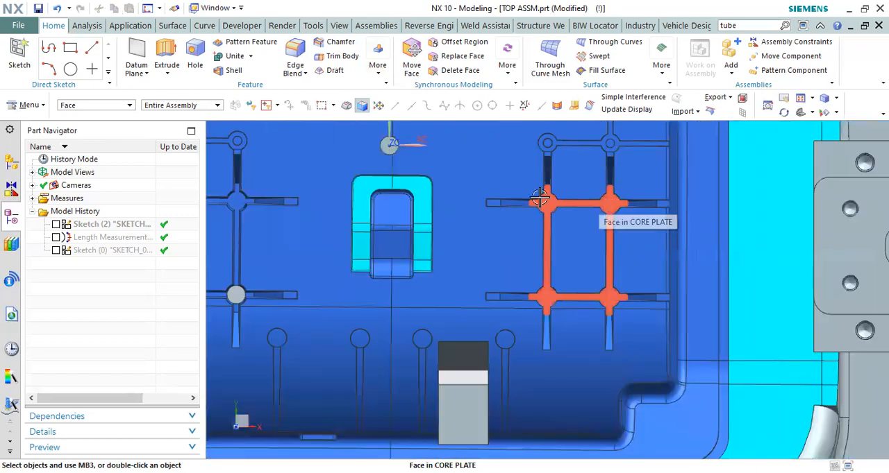
Step: Compare the rib grid, boss locations and rib-enclosed panels across the whole core plate, including the area above the pin
{"action": "scroll", "coordinate": [589, 211], "scroll_direction": "down", "scroll_amount": 2}
{"action": "scroll", "coordinate": [582, 265], "scroll_direction": "down", "scroll_amount": 2}
{"action": "scroll", "coordinate": [531, 190], "scroll_direction": "up", "scroll_amount": 4}
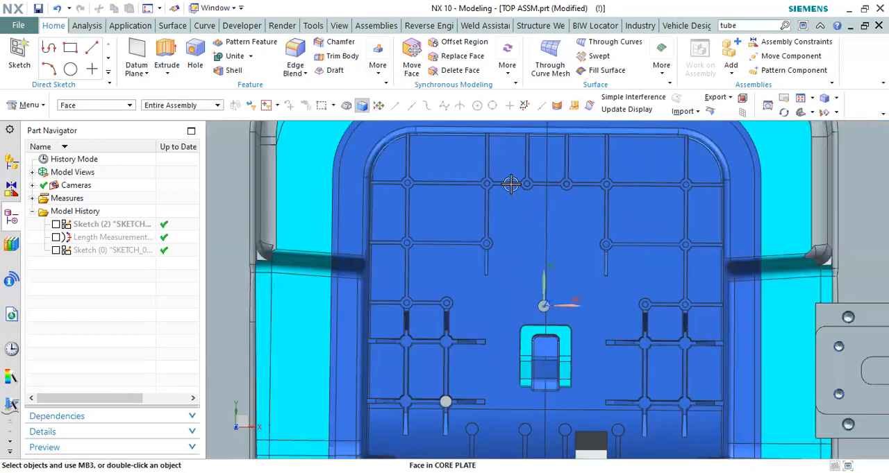
{"action": "scroll", "coordinate": [511, 185], "scroll_direction": "up", "scroll_amount": 2}
{"action": "middle_click_drag", "start_coordinate": [511, 185], "coordinate": [512, 175]}
{"action": "scroll", "coordinate": [520, 218], "scroll_direction": "down", "scroll_amount": 4}
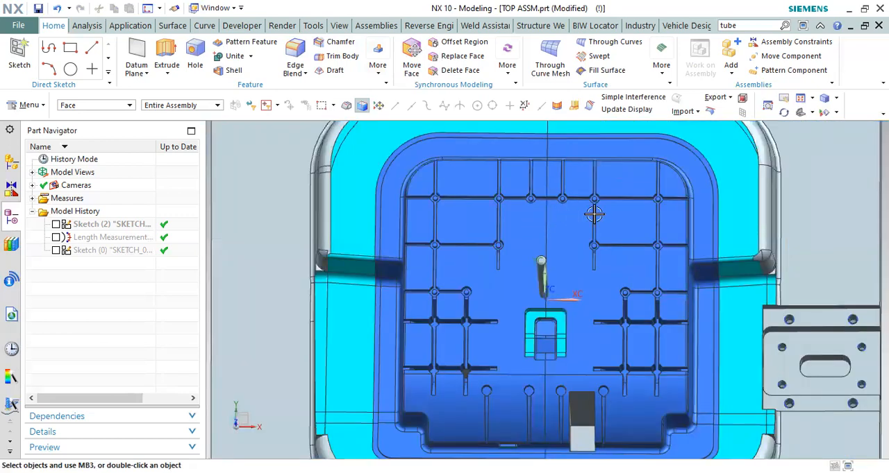
{"action": "scroll", "coordinate": [669, 175], "scroll_direction": "up", "scroll_amount": 3}
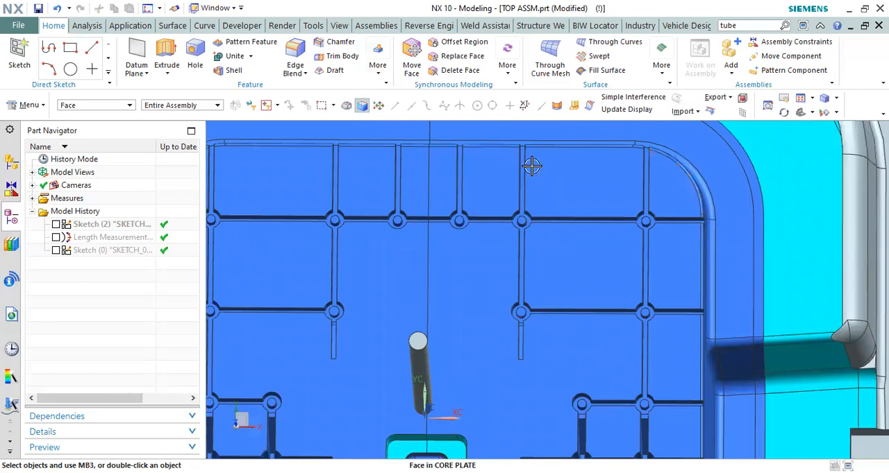
{"action": "scroll", "coordinate": [456, 188], "scroll_direction": "down", "scroll_amount": 3}
{"action": "scroll", "coordinate": [415, 215], "scroll_direction": "up", "scroll_amount": 2}
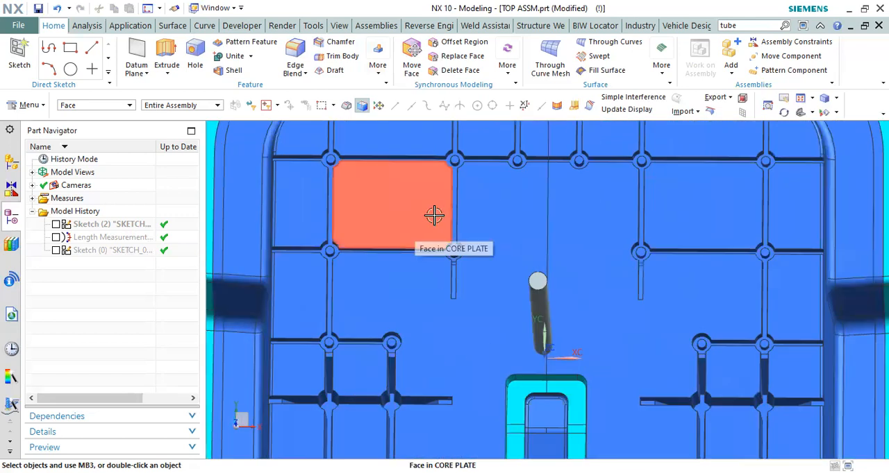
{"action": "scroll", "coordinate": [355, 206], "scroll_direction": "down", "scroll_amount": 1}
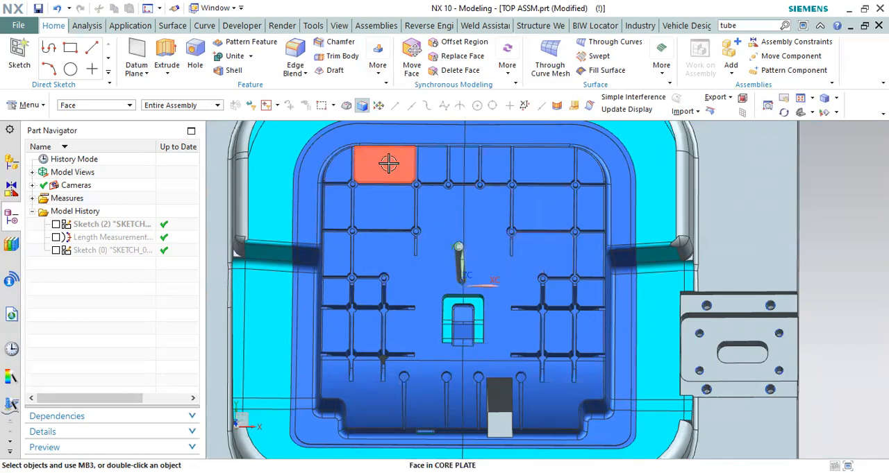
{"action": "scroll", "coordinate": [407, 188], "scroll_direction": "down", "scroll_amount": 2}
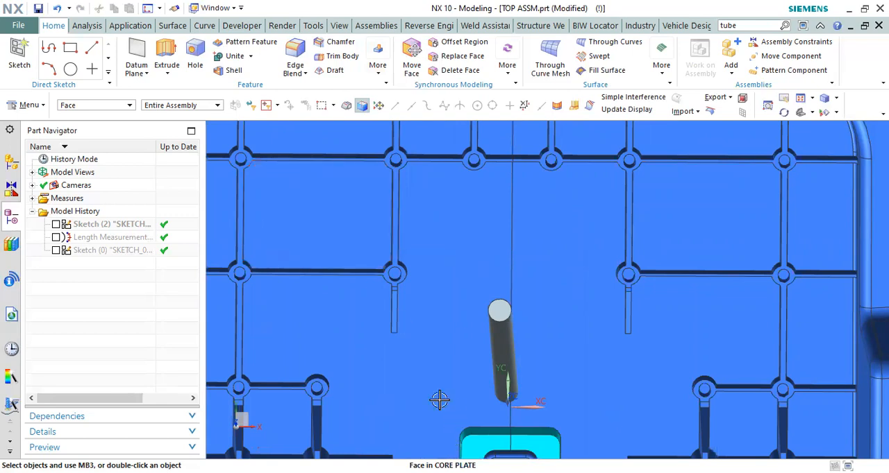
{"action": "scroll", "coordinate": [369, 220], "scroll_direction": "down", "scroll_amount": 4}
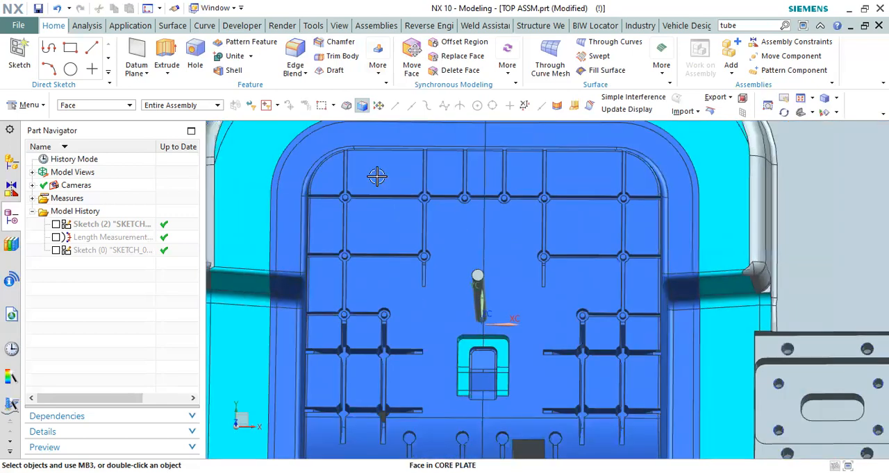
{"action": "scroll", "coordinate": [377, 180], "scroll_direction": "down", "scroll_amount": 3}
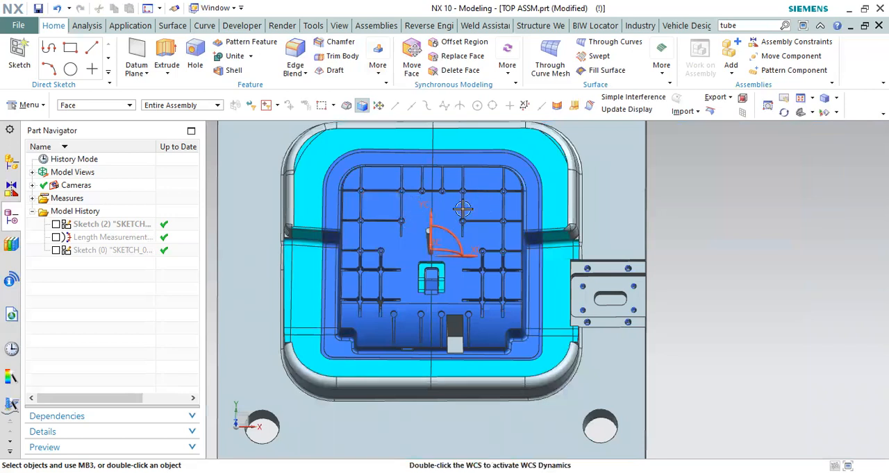
{"action": "scroll", "coordinate": [408, 189], "scroll_direction": "up", "scroll_amount": 2}
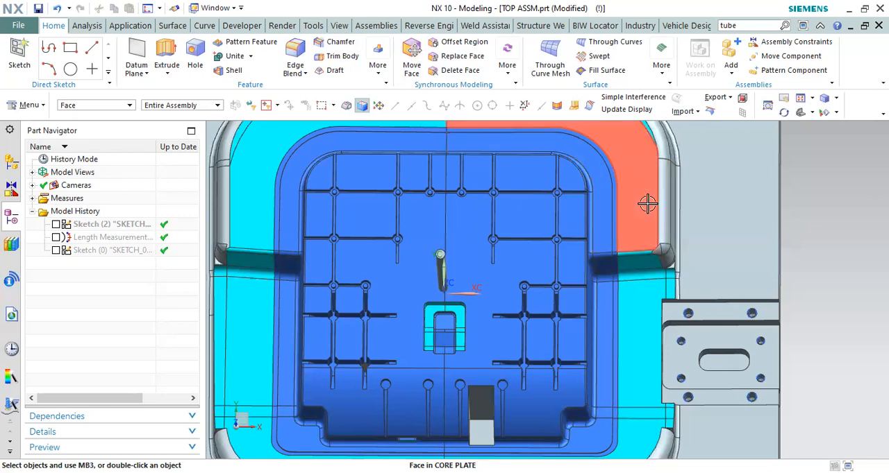
Step: Inspect the rib-enclosed rectangular panel and its deep surrounding slots from a tilted angle
{"action": "scroll", "coordinate": [518, 211], "scroll_direction": "down", "scroll_amount": 2}
{"action": "middle_click_drag", "start_coordinate": [535, 292], "coordinate": [562, 255]}
{"action": "scroll", "coordinate": [548, 291], "scroll_direction": "down", "scroll_amount": 2}
{"action": "scroll", "coordinate": [526, 279], "scroll_direction": "up", "scroll_amount": 2}
{"action": "scroll", "coordinate": [561, 256], "scroll_direction": "up", "scroll_amount": 3}
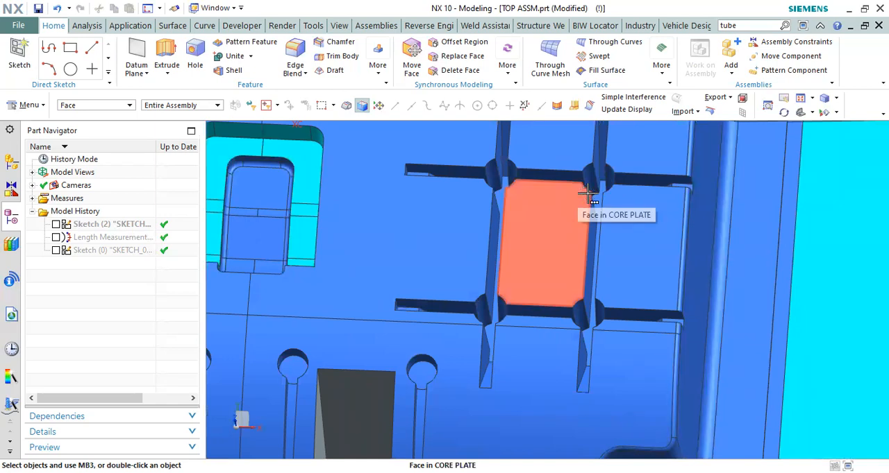
{"action": "scroll", "coordinate": [569, 198], "scroll_direction": "down", "scroll_amount": 5}
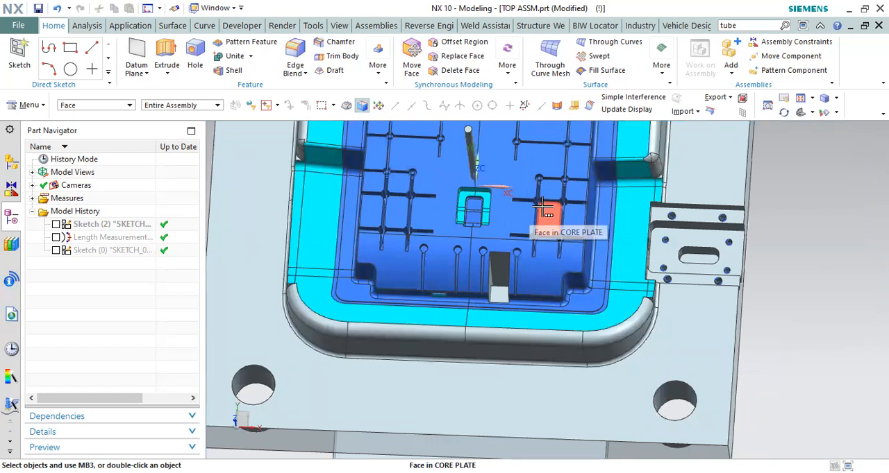
Step: Hide the EJE PIN component in the assembly
{"action": "scroll", "coordinate": [543, 205], "scroll_direction": "down", "scroll_amount": 3}
{"action": "middle_click_drag", "start_coordinate": [540, 202], "coordinate": [511, 201]}
{"action": "left_click", "coordinate": [11, 161]}
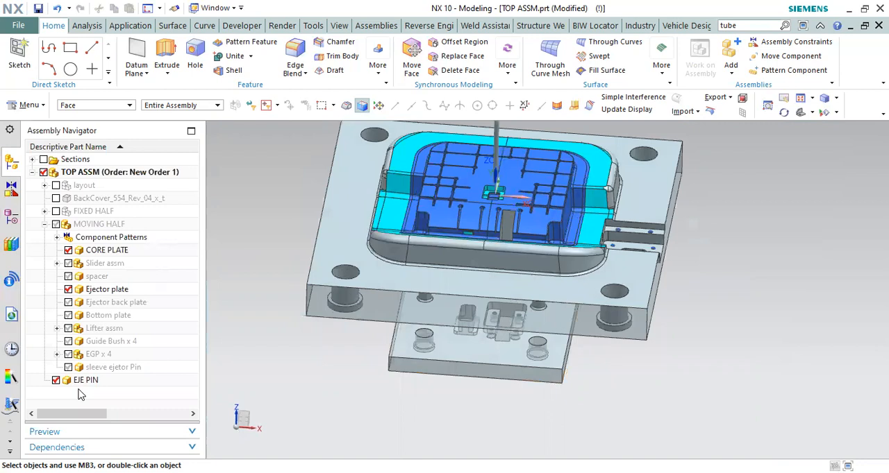
{"action": "mouse_move", "coordinate": [561, 254]}
{"action": "middle_mouse_down"}
{"action": "mouse_move", "coordinate": [571, 229]}
{"action": "mouse_move", "coordinate": [552, 268]}
{"action": "middle_mouse_up"}
{"action": "scroll", "coordinate": [528, 272], "scroll_direction": "up", "scroll_amount": 5}
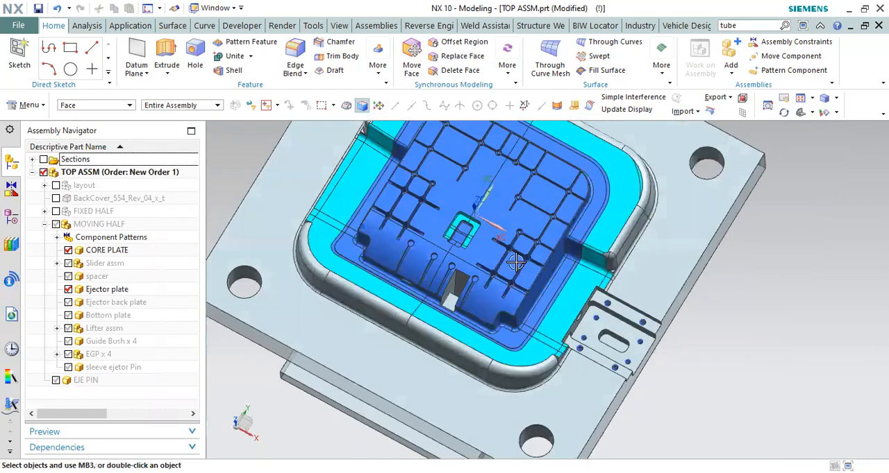
Step: Examine the rib-enclosed panel and its four corner bosses with the pin hidden, first at an angle and in the end straight on
{"action": "scroll", "coordinate": [492, 268], "scroll_direction": "up", "scroll_amount": 2}
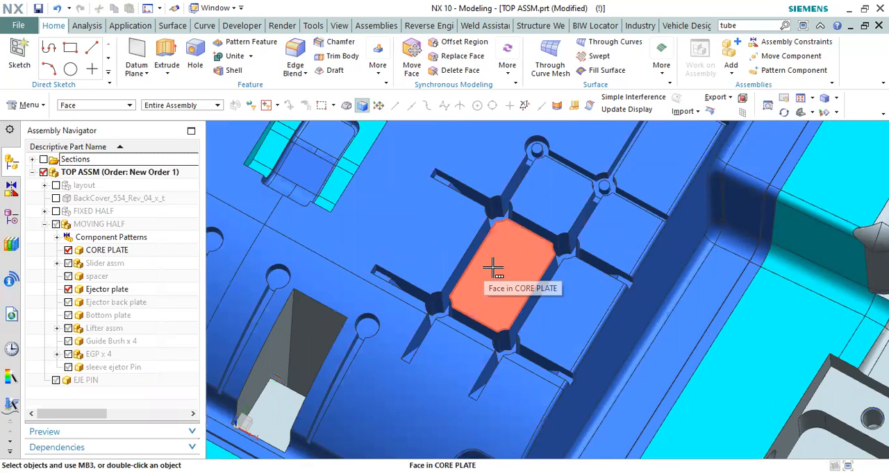
{"action": "scroll", "coordinate": [480, 259], "scroll_direction": "down", "scroll_amount": 4}
{"action": "middle_click_drag", "start_coordinate": [498, 238], "coordinate": [496, 291]}
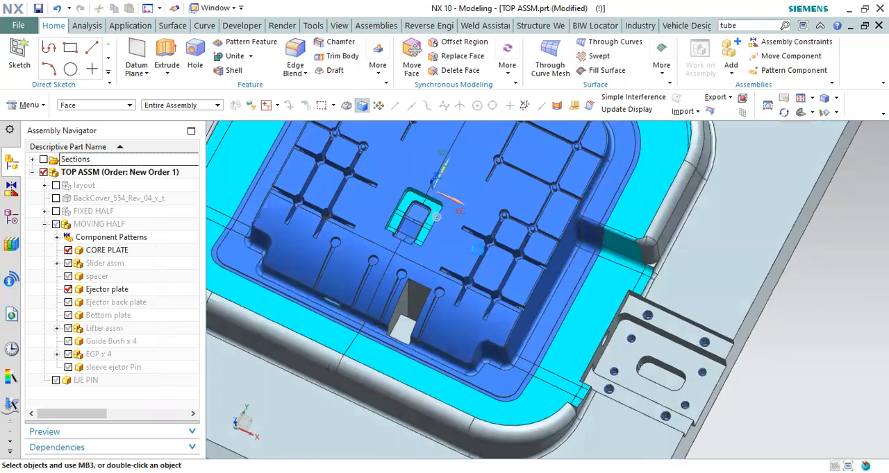
{"action": "key", "text": "F8"}
{"action": "scroll", "coordinate": [522, 284], "scroll_direction": "up", "scroll_amount": 4}
{"action": "scroll", "coordinate": [479, 250], "scroll_direction": "down", "scroll_amount": 1}
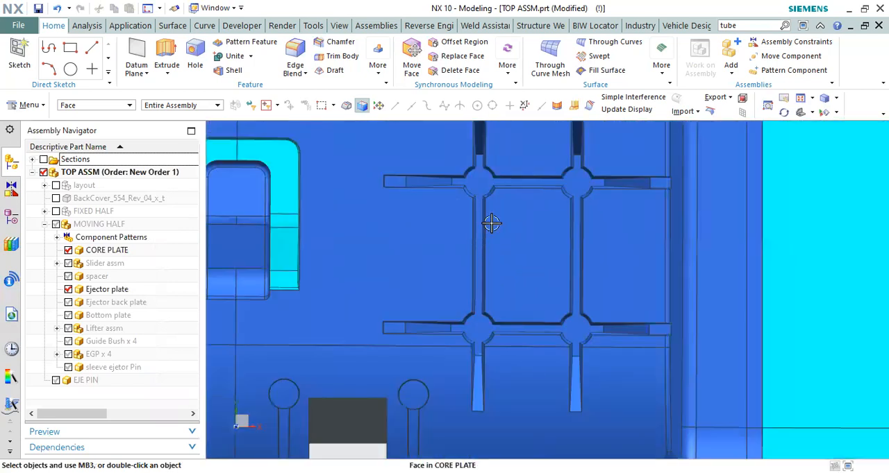
Step: Select the core plate faces that form the rectangular block enclosed by the ribs and four bosses
{"action": "scroll", "coordinate": [497, 201], "scroll_direction": "up", "scroll_amount": 2}
{"action": "left_click", "coordinate": [500, 180]}
{"action": "scroll", "coordinate": [499, 182], "scroll_direction": "down", "scroll_amount": 3}
{"action": "left_click_drag", "start_coordinate": [475, 172], "coordinate": [576, 321]}
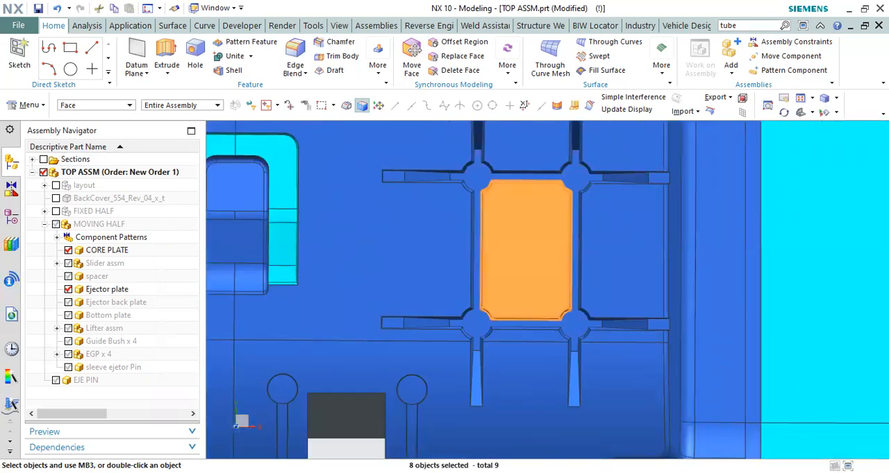
Step: Examine the selected rectangular block and the deep rib slots around it from tilted angles
{"action": "middle_click_drag", "start_coordinate": [518, 220], "coordinate": [508, 298]}
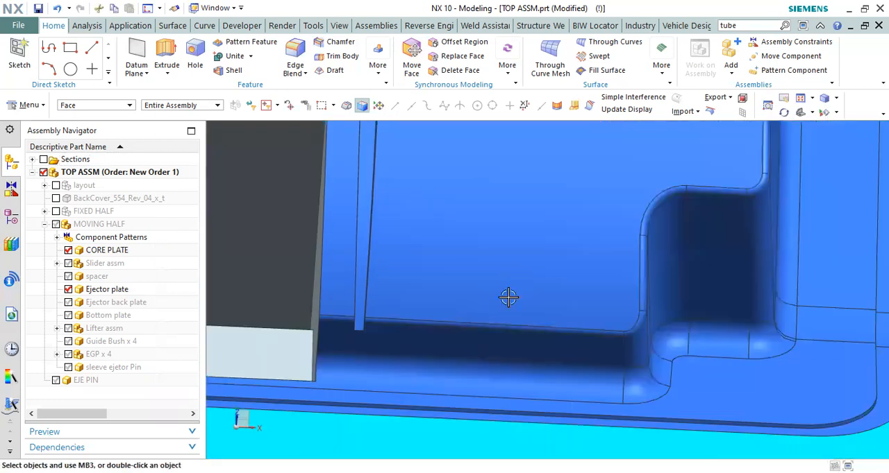
{"action": "scroll", "coordinate": [512, 302], "scroll_direction": "down", "scroll_amount": 4}
{"action": "scroll", "coordinate": [525, 229], "scroll_direction": "up", "scroll_amount": 5}
{"action": "middle_click_drag", "start_coordinate": [511, 264], "coordinate": [502, 171]}
{"action": "scroll", "coordinate": [524, 233], "scroll_direction": "down", "scroll_amount": 2}
{"action": "scroll", "coordinate": [549, 229], "scroll_direction": "up", "scroll_amount": 4}
{"action": "scroll", "coordinate": [611, 232], "scroll_direction": "up", "scroll_amount": 5}
{"action": "scroll", "coordinate": [583, 203], "scroll_direction": "down", "scroll_amount": 5}
{"action": "scroll", "coordinate": [501, 171], "scroll_direction": "up", "scroll_amount": 4}
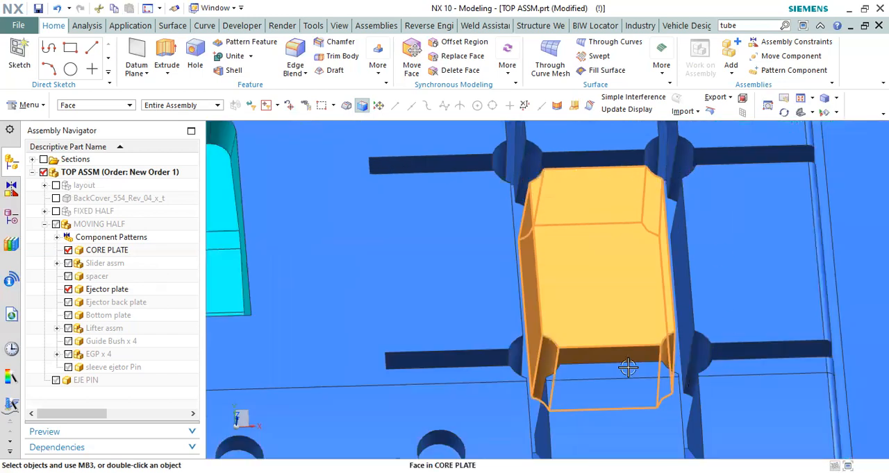
{"action": "scroll", "coordinate": [687, 335], "scroll_direction": "down", "scroll_amount": 3}
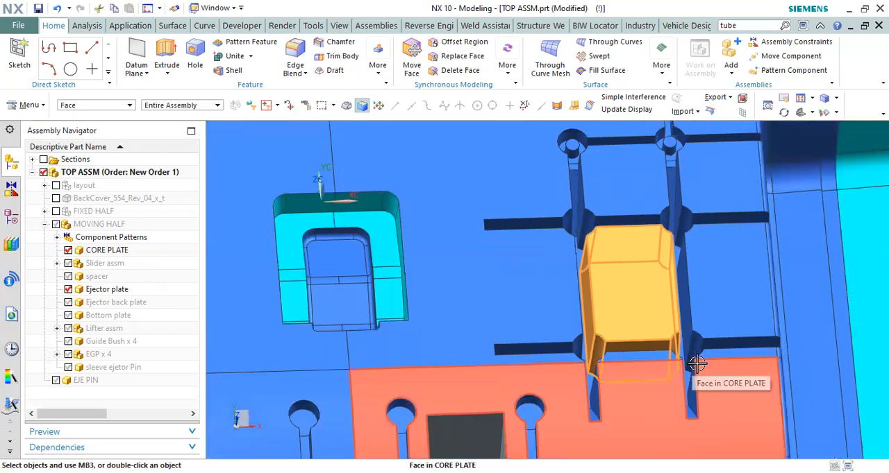
Step: Compare the selected block with the surrounding rib slots and corner bosses straight on, up close and across the core plate
{"action": "key", "text": "F8"}
{"action": "scroll", "coordinate": [604, 240], "scroll_direction": "down", "scroll_amount": 4}
{"action": "scroll", "coordinate": [622, 288], "scroll_direction": "up", "scroll_amount": 6}
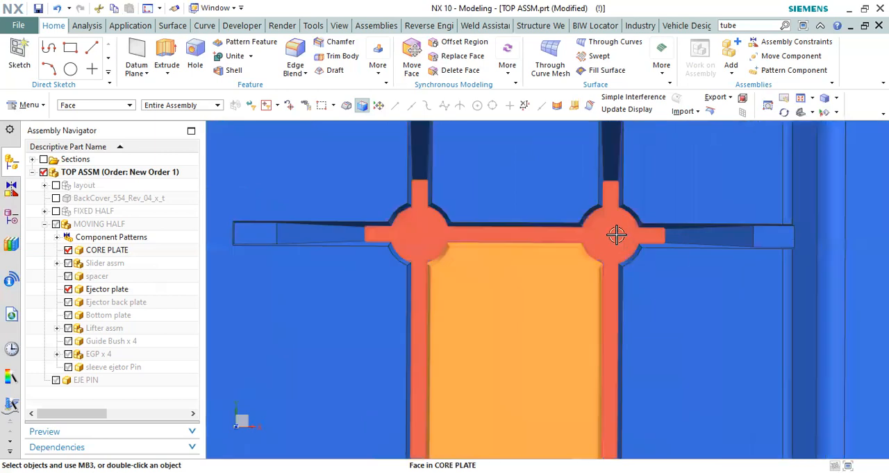
{"action": "scroll", "coordinate": [616, 235], "scroll_direction": "down", "scroll_amount": 4}
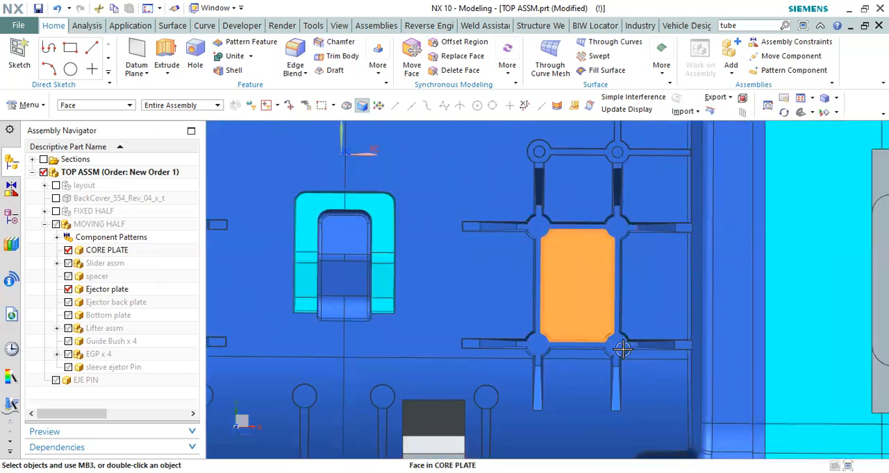
{"action": "scroll", "coordinate": [557, 262], "scroll_direction": "down", "scroll_amount": 3}
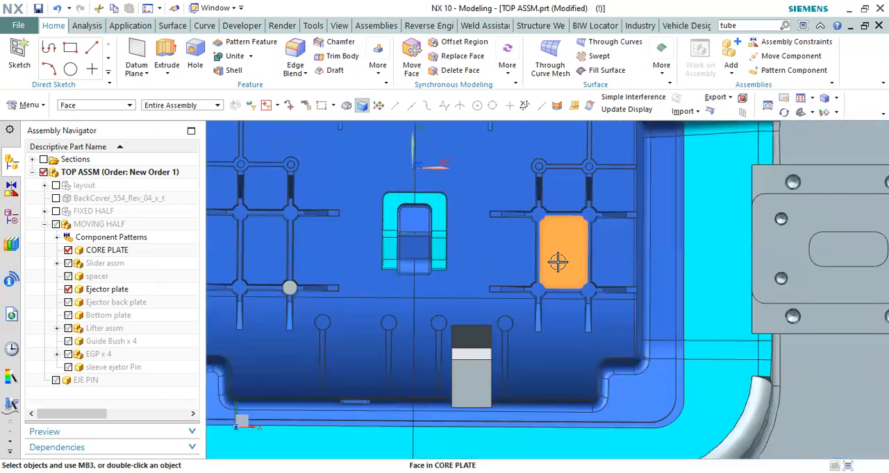
Step: Inspect the selected block's side walls and depth at a steep angle, finishing with a straight-on view
{"action": "middle_click_drag", "start_coordinate": [558, 261], "coordinate": [556, 220]}
{"action": "scroll", "coordinate": [581, 259], "scroll_direction": "up", "scroll_amount": 5}
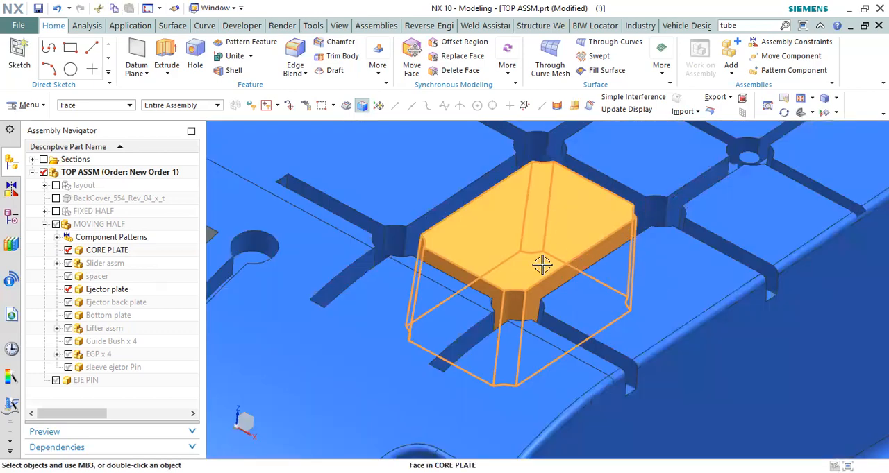
{"action": "scroll", "coordinate": [520, 269], "scroll_direction": "up", "scroll_amount": 5}
{"action": "middle_click_drag", "start_coordinate": [505, 255], "coordinate": [507, 290]}
{"action": "scroll", "coordinate": [524, 257], "scroll_direction": "down", "scroll_amount": 3}
{"action": "key", "text": "F8"}
{"action": "scroll", "coordinate": [510, 274], "scroll_direction": "down", "scroll_amount": 5}
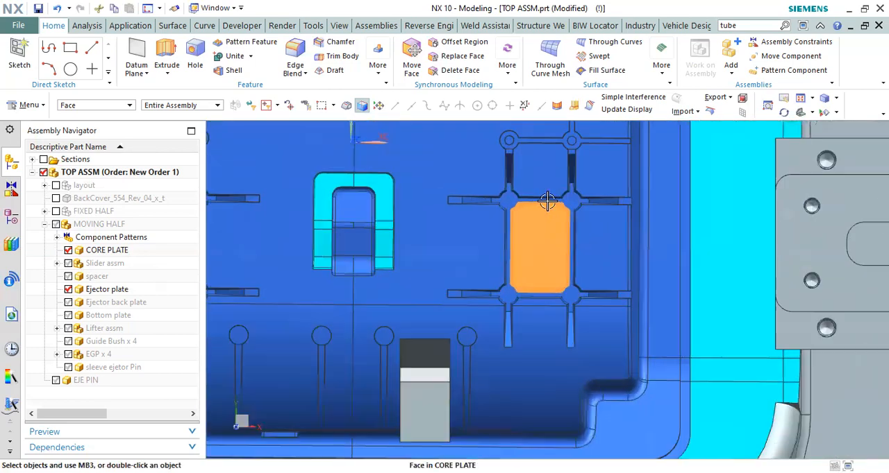
Step: Check the selected block at an angle once more, return to the straight-on view and clear the face selection
{"action": "mouse_move", "coordinate": [520, 244]}
{"action": "middle_mouse_down"}
{"action": "mouse_move", "coordinate": [548, 255]}
{"action": "mouse_move", "coordinate": [540, 229]}
{"action": "mouse_move", "coordinate": [526, 232]}
{"action": "middle_mouse_up"}
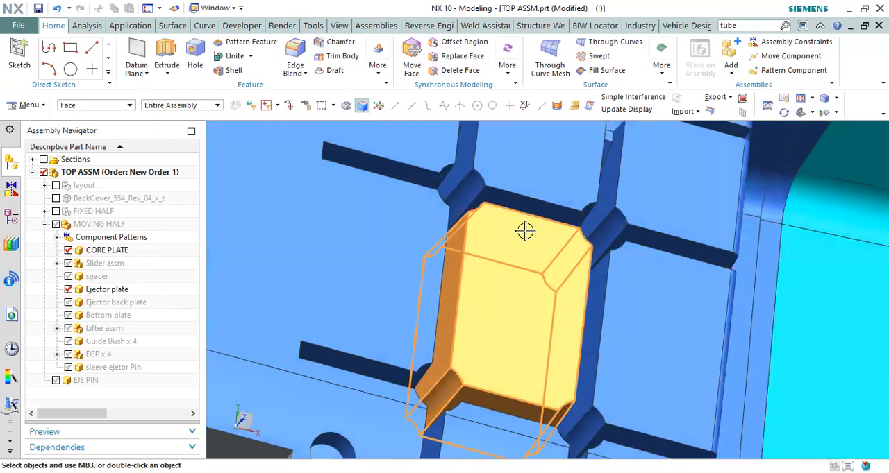
{"action": "scroll", "coordinate": [552, 202], "scroll_direction": "up", "scroll_amount": 3}
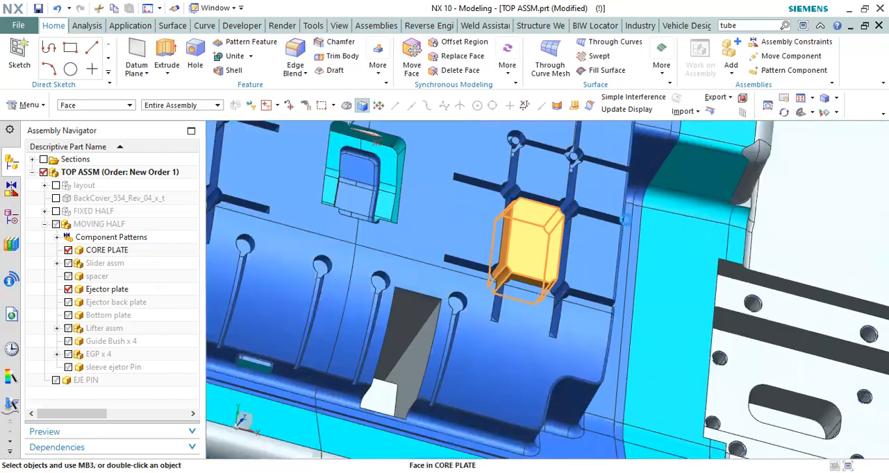
{"action": "key", "text": "F8"}
{"action": "scroll", "coordinate": [618, 238], "scroll_direction": "up", "scroll_amount": 1}
{"action": "scroll", "coordinate": [492, 292], "scroll_direction": "down", "scroll_amount": 3}
{"action": "left_click", "coordinate": [491, 288]}
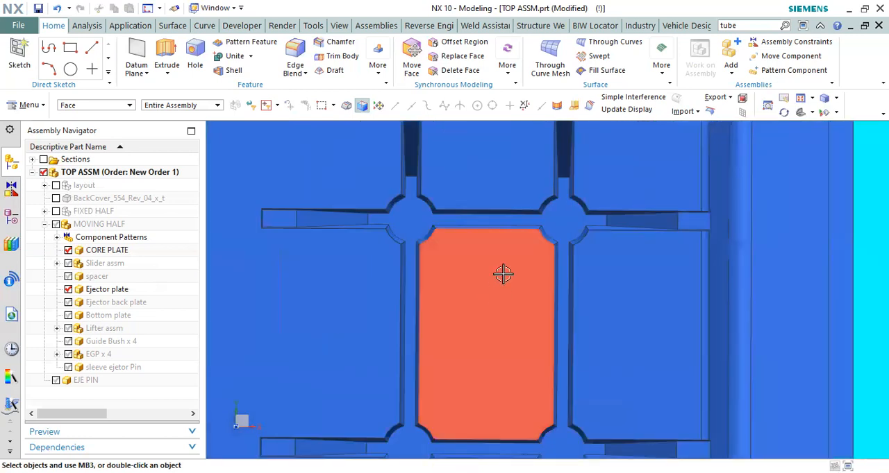
Step: Outline the panel area between the four bosses on the core plate with a selection rectangle
{"action": "scroll", "coordinate": [517, 234], "scroll_direction": "up", "scroll_amount": 2}
{"action": "scroll", "coordinate": [522, 227], "scroll_direction": "down", "scroll_amount": 2}
{"action": "scroll", "coordinate": [508, 259], "scroll_direction": "up", "scroll_amount": 1}
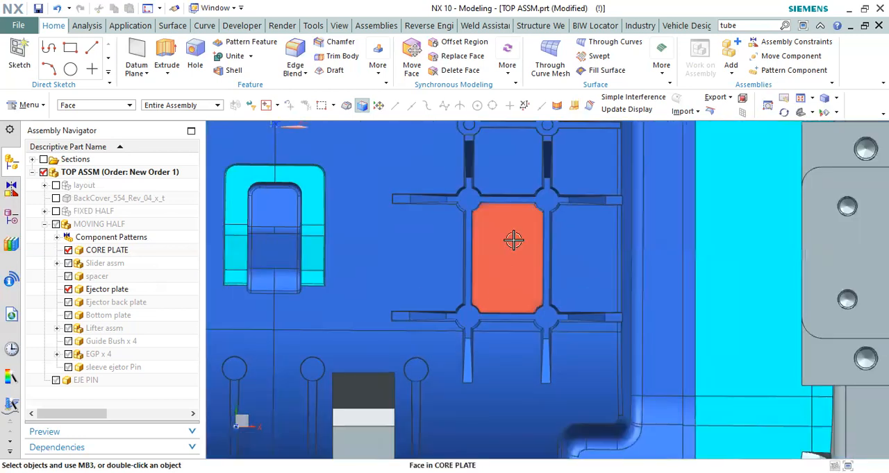
{"action": "scroll", "coordinate": [519, 214], "scroll_direction": "down", "scroll_amount": 1}
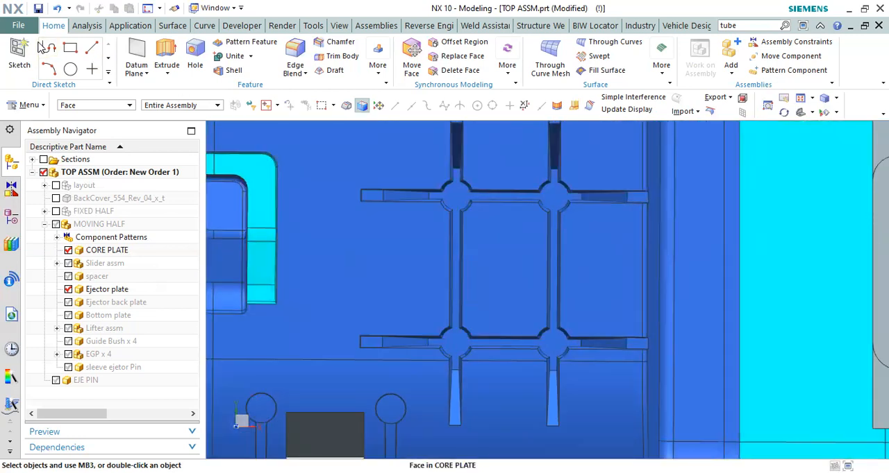
{"action": "left_click", "coordinate": [455, 234]}
{"action": "left_click_drag", "start_coordinate": [454, 230], "coordinate": [530, 338]}
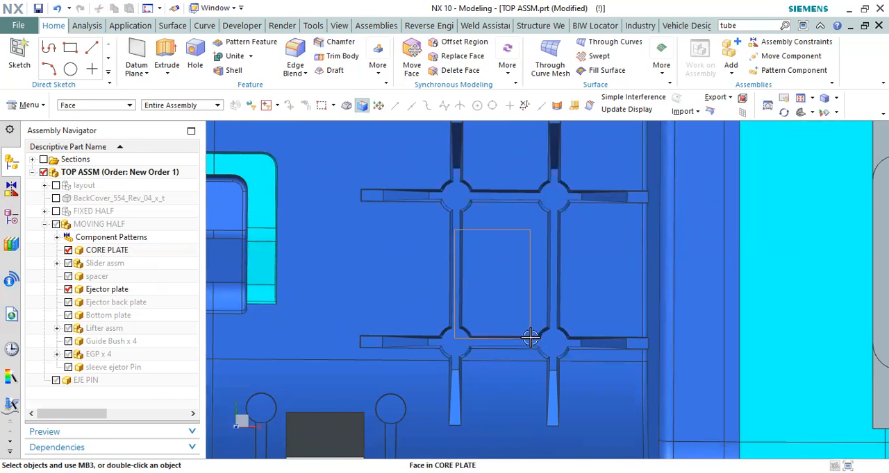
{"action": "left_click_drag", "start_coordinate": [530, 338], "coordinate": [553, 339]}
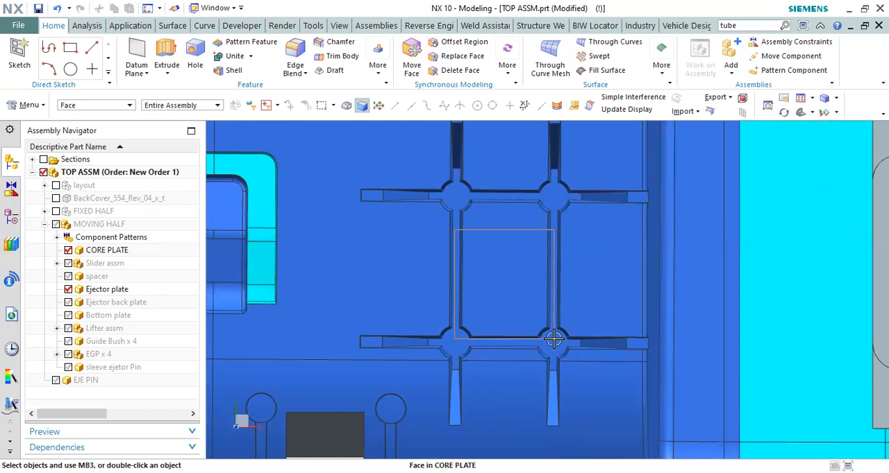
{"action": "left_click_drag", "start_coordinate": [553, 339], "coordinate": [477, 246]}
Step: Trace the rib-enclosed area between the bosses again up close and compare it with the rest of the rib grid
{"action": "scroll", "coordinate": [460, 222], "scroll_direction": "up", "scroll_amount": 2}
{"action": "scroll", "coordinate": [459, 221], "scroll_direction": "down", "scroll_amount": 1}
{"action": "scroll", "coordinate": [460, 223], "scroll_direction": "up", "scroll_amount": 1}
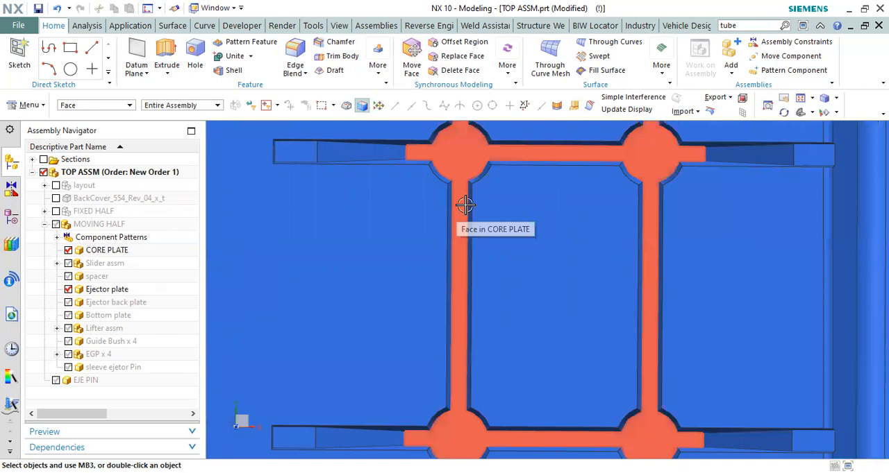
{"action": "left_click_drag", "start_coordinate": [459, 196], "coordinate": [573, 347]}
{"action": "scroll", "coordinate": [453, 201], "scroll_direction": "up", "scroll_amount": 2}
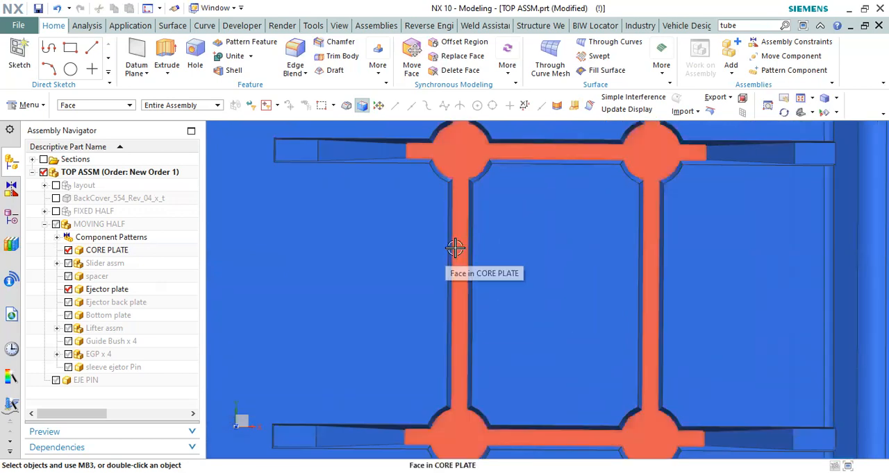
{"action": "scroll", "coordinate": [450, 208], "scroll_direction": "down", "scroll_amount": 2}
{"action": "left_click_drag", "start_coordinate": [455, 193], "coordinate": [551, 317]}
{"action": "scroll", "coordinate": [539, 294], "scroll_direction": "down", "scroll_amount": 3}
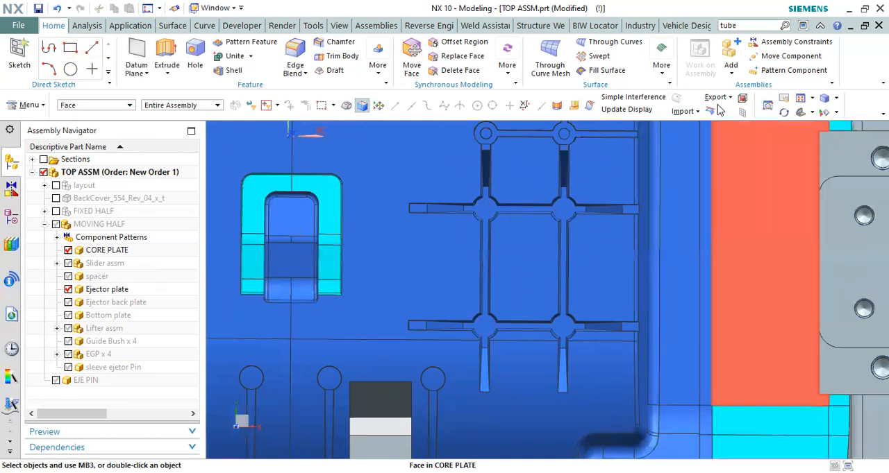
{"action": "left_click", "coordinate": [83, 26]}
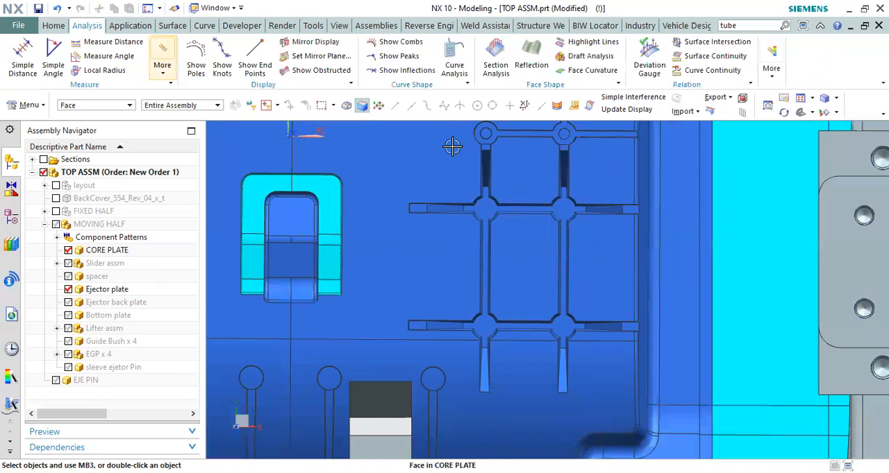
{"action": "key", "text": "b"}
{"action": "scroll", "coordinate": [491, 243], "scroll_direction": "up", "scroll_amount": 1}
{"action": "middle_click_drag", "start_coordinate": [491, 232], "coordinate": [511, 284]}
{"action": "key", "text": "Escape"}
Step: Show the BackCover_554_Rev_04_x_t component in the assembly and open it as the displayed part
{"action": "left_click", "coordinate": [57, 198]}
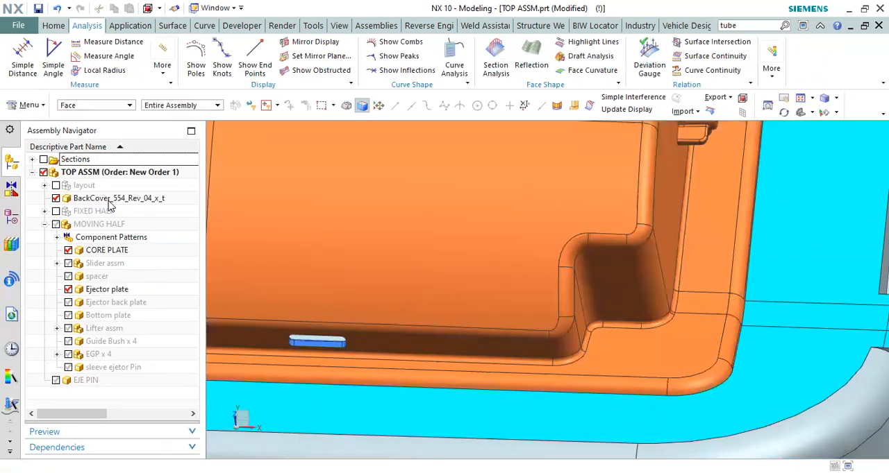
{"action": "left_click", "coordinate": [109, 201]}
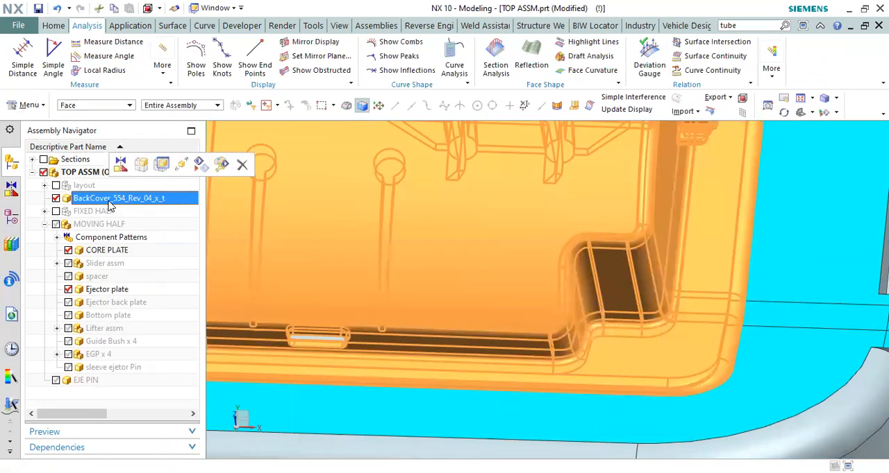
{"action": "right_click", "coordinate": [166, 202]}
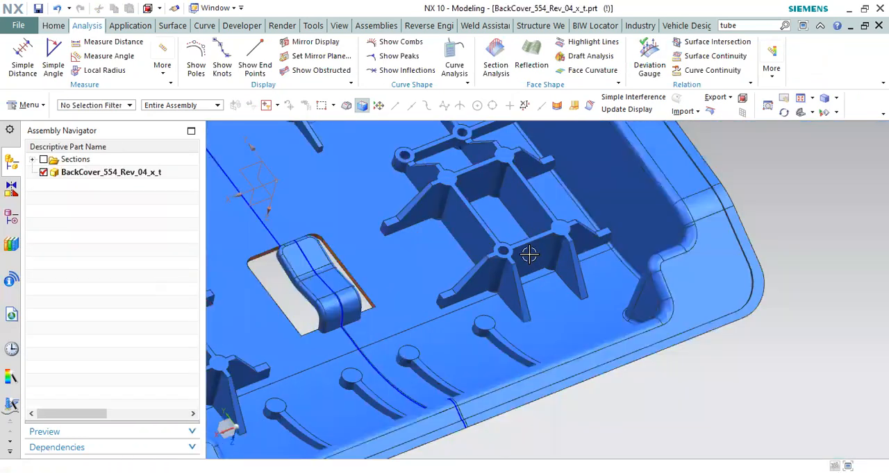
Step: Restrict selection to faces and select the top face of the back cover's four-boss rib frame
{"action": "scroll", "coordinate": [529, 255], "scroll_direction": "down", "scroll_amount": 2}
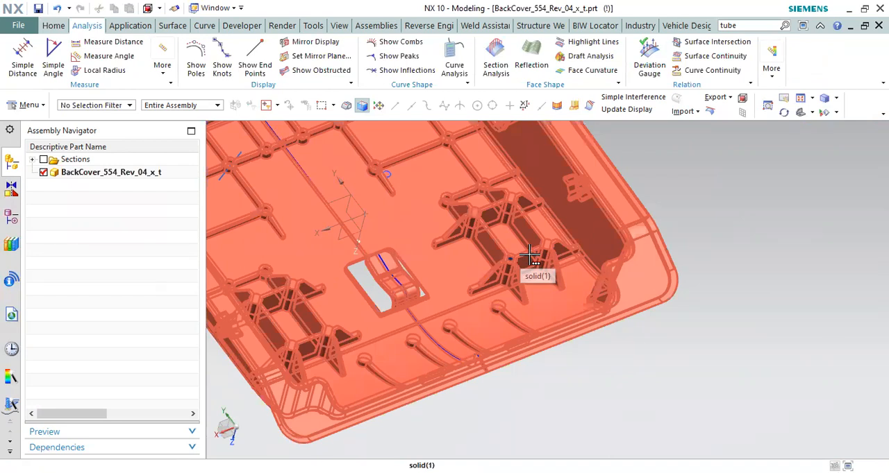
{"action": "scroll", "coordinate": [529, 254], "scroll_direction": "down", "scroll_amount": 5}
{"action": "scroll", "coordinate": [518, 238], "scroll_direction": "up", "scroll_amount": 5}
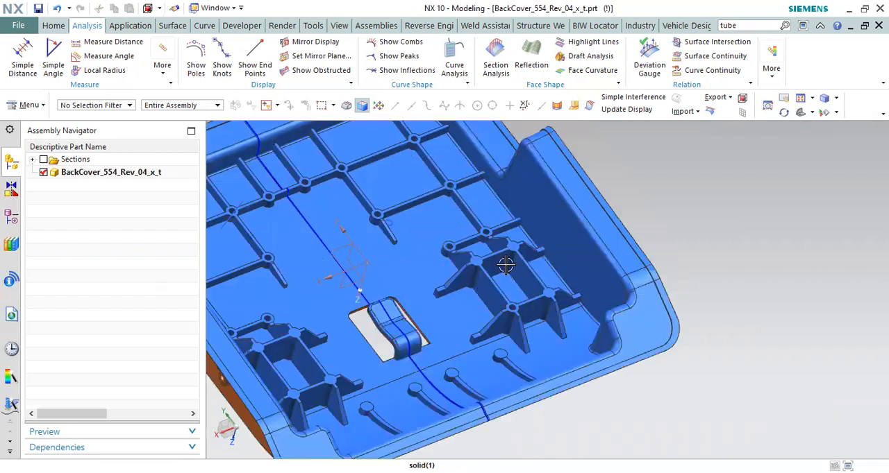
{"action": "scroll", "coordinate": [494, 262], "scroll_direction": "up", "scroll_amount": 7}
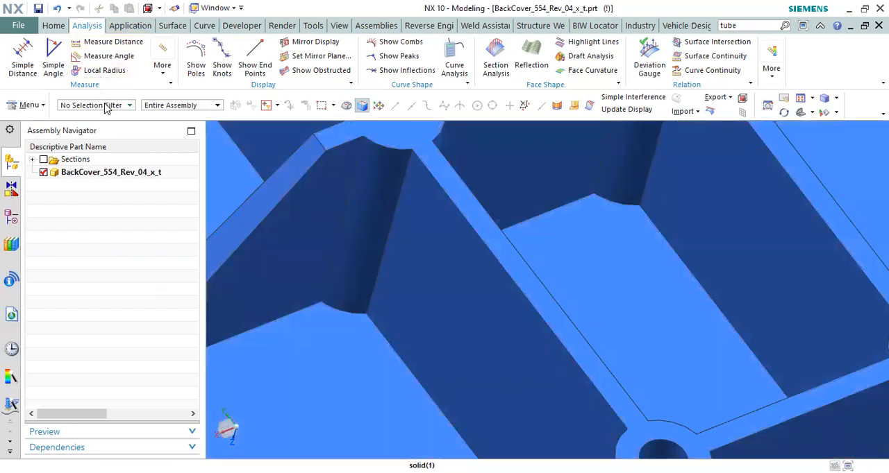
{"action": "left_click", "coordinate": [108, 106]}
{"action": "left_click", "coordinate": [75, 180]}
{"action": "left_click", "coordinate": [506, 256]}
Step: Examine the back cover's selected rib frame, its tall ribs and its corner bosses from tilted angles
{"action": "scroll", "coordinate": [518, 275], "scroll_direction": "down", "scroll_amount": 3}
{"action": "scroll", "coordinate": [512, 259], "scroll_direction": "down", "scroll_amount": 5}
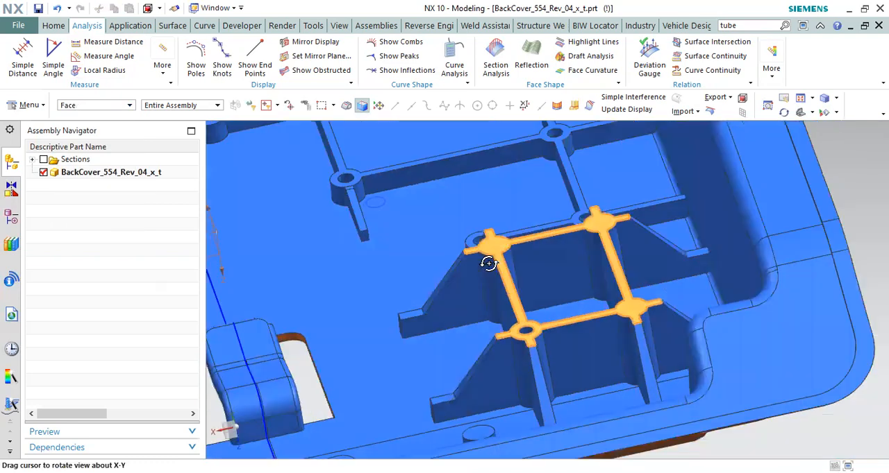
{"action": "scroll", "coordinate": [531, 239], "scroll_direction": "up", "scroll_amount": 6}
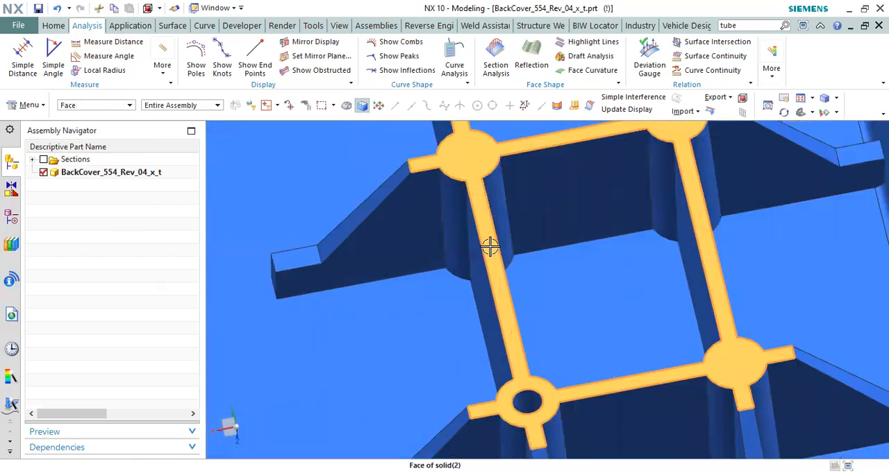
{"action": "mouse_move", "coordinate": [486, 248]}
{"action": "middle_mouse_down"}
{"action": "mouse_move", "coordinate": [475, 241]}
{"action": "mouse_move", "coordinate": [483, 260]}
{"action": "middle_mouse_up"}
{"action": "scroll", "coordinate": [581, 236], "scroll_direction": "up", "scroll_amount": 4}
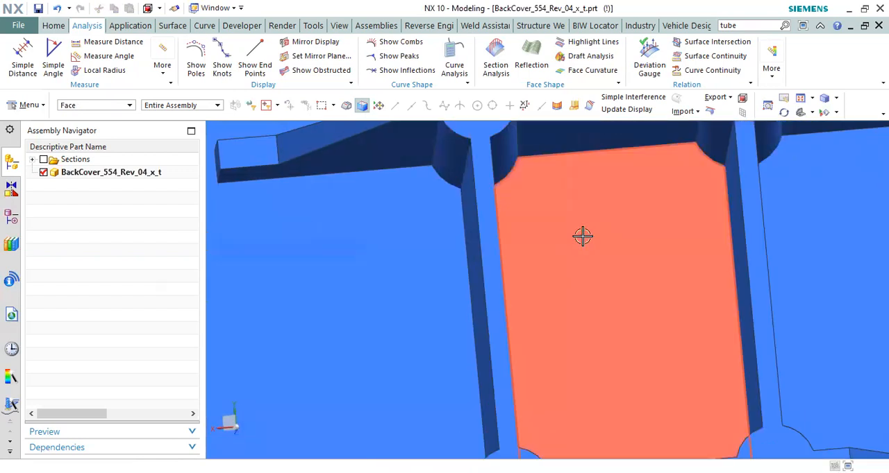
Step: Outline the floor panel enclosed by the back cover's rib frame and compare it with the rib tops
{"action": "left_click_drag", "start_coordinate": [569, 205], "coordinate": [725, 384]}
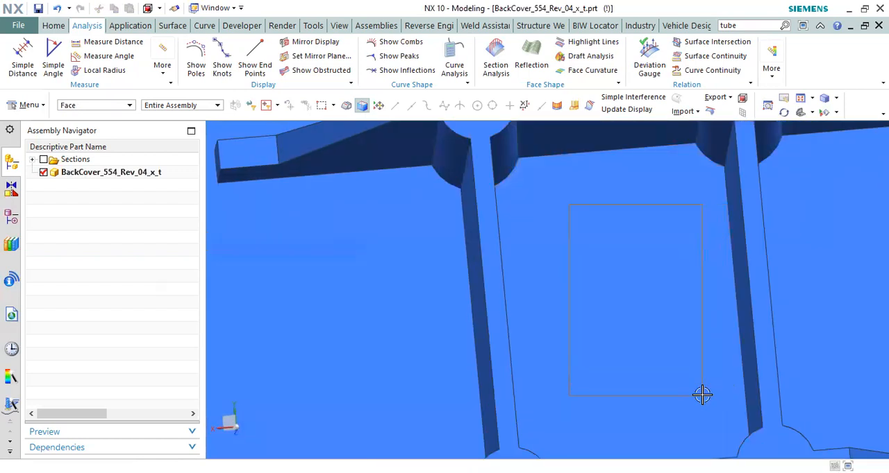
{"action": "scroll", "coordinate": [599, 257], "scroll_direction": "down", "scroll_amount": 3}
{"action": "middle_click_drag", "start_coordinate": [598, 257], "coordinate": [662, 202]}
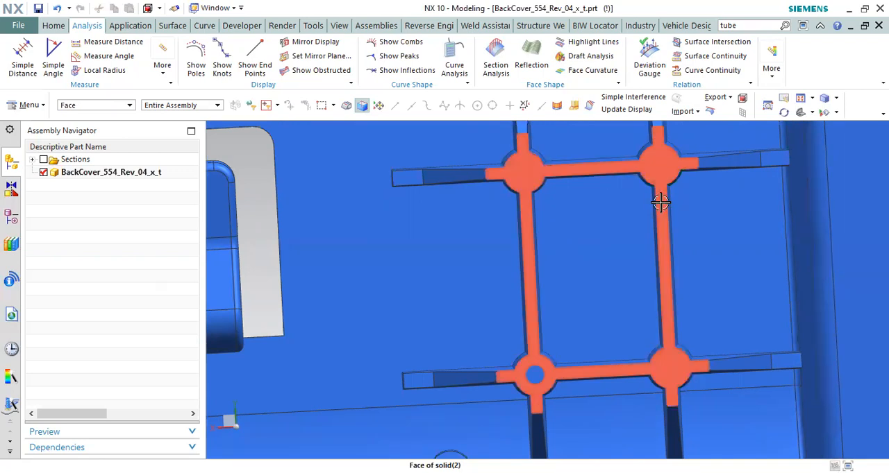
Step: Examine the back cover's rib frame straight on and outline its enclosed rectangular panel from boss to boss
{"action": "scroll", "coordinate": [543, 208], "scroll_direction": "down", "scroll_amount": 3}
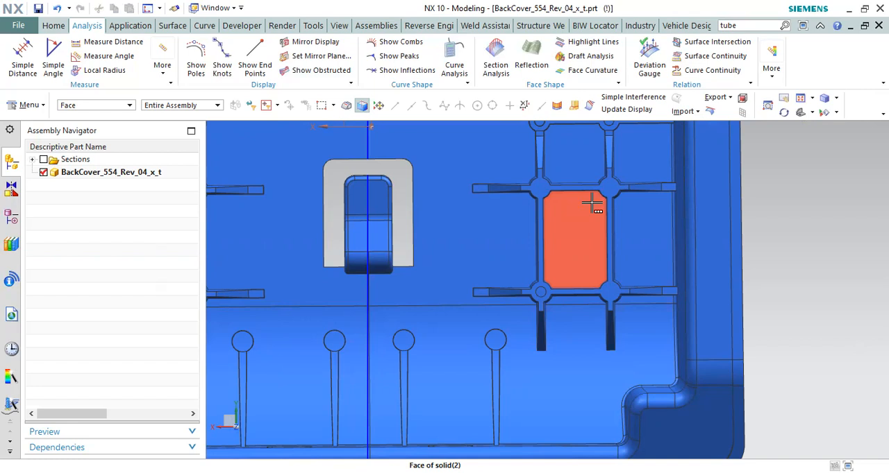
{"action": "scroll", "coordinate": [516, 228], "scroll_direction": "up", "scroll_amount": 4}
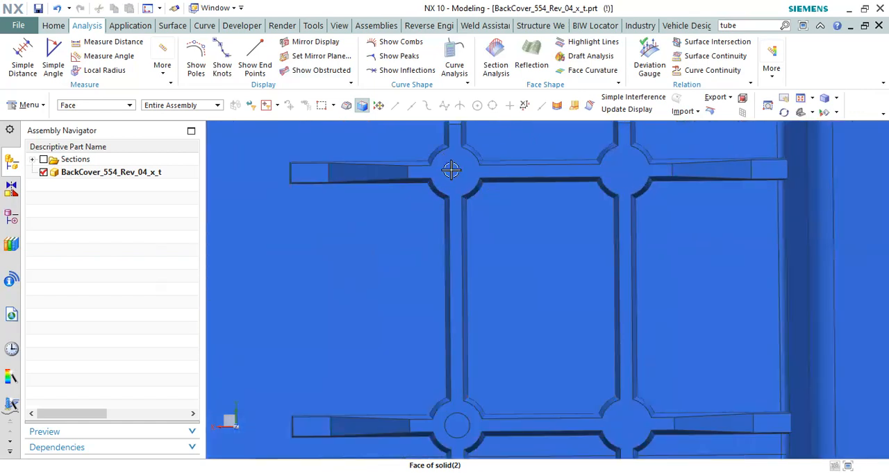
{"action": "scroll", "coordinate": [488, 223], "scroll_direction": "down", "scroll_amount": 1}
{"action": "scroll", "coordinate": [487, 223], "scroll_direction": "up", "scroll_amount": 1}
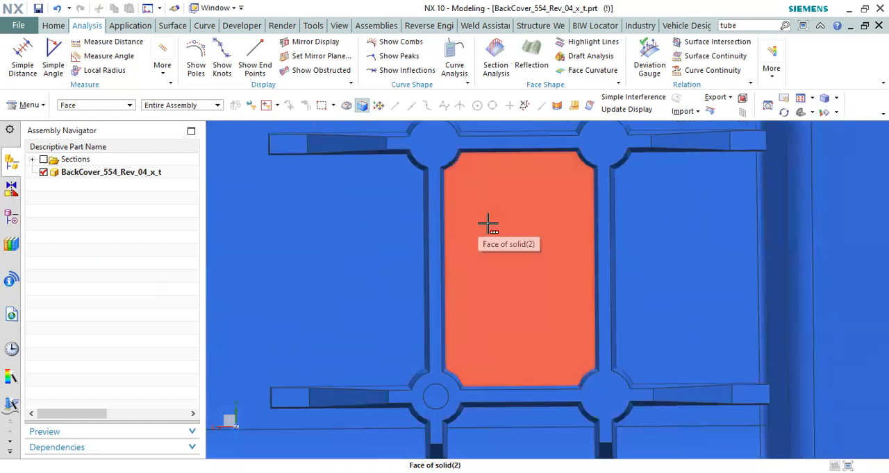
{"action": "left_click_drag", "start_coordinate": [464, 182], "coordinate": [574, 358]}
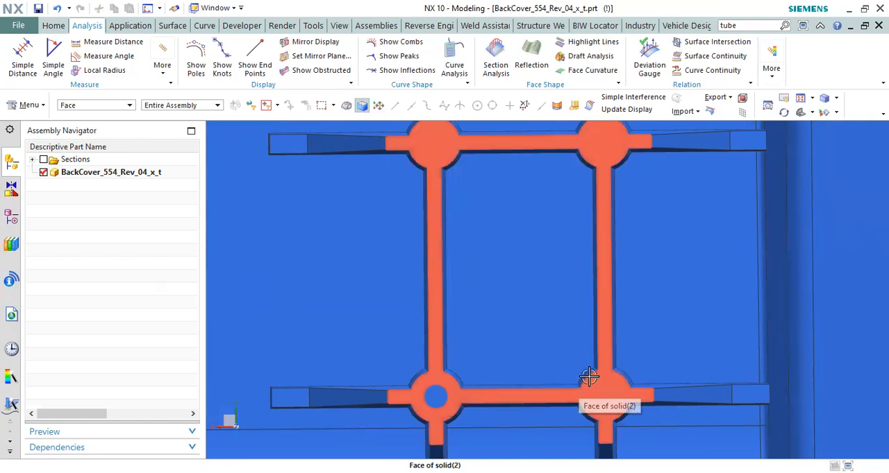
Step: Start a bounded block around the two facing inner side faces of the back cover's four-boss rib frame
{"action": "scroll", "coordinate": [512, 238], "scroll_direction": "down", "scroll_amount": 5}
{"action": "middle_click_drag", "start_coordinate": [502, 236], "coordinate": [487, 221]}
{"action": "scroll", "coordinate": [486, 221], "scroll_direction": "up", "scroll_amount": 2}
{"action": "scroll", "coordinate": [508, 238], "scroll_direction": "down", "scroll_amount": 3}
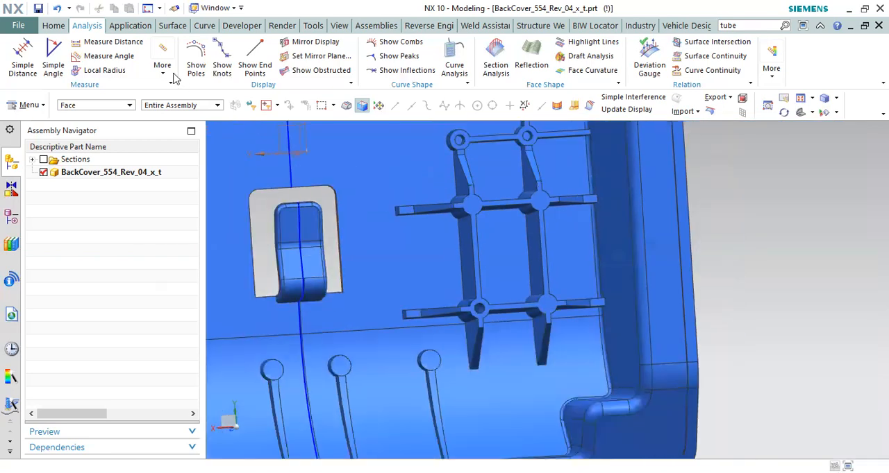
{"action": "left_click", "coordinate": [741, 99]}
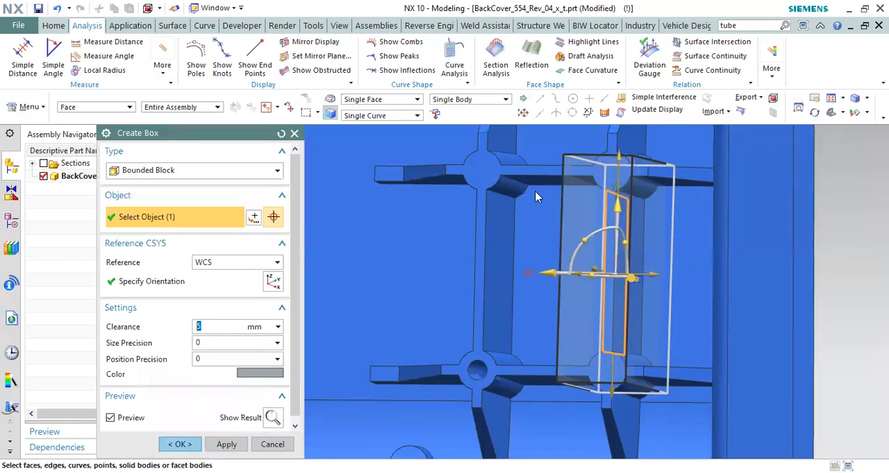
{"action": "middle_click_drag", "start_coordinate": [535, 197], "coordinate": [533, 223]}
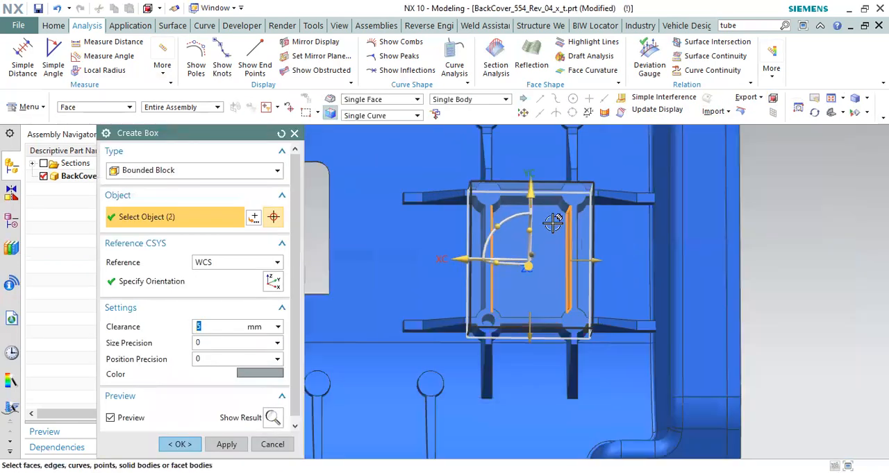
{"action": "left_click", "coordinate": [534, 223]}
{"action": "scroll", "coordinate": [533, 220], "scroll_direction": "up", "scroll_amount": 4}
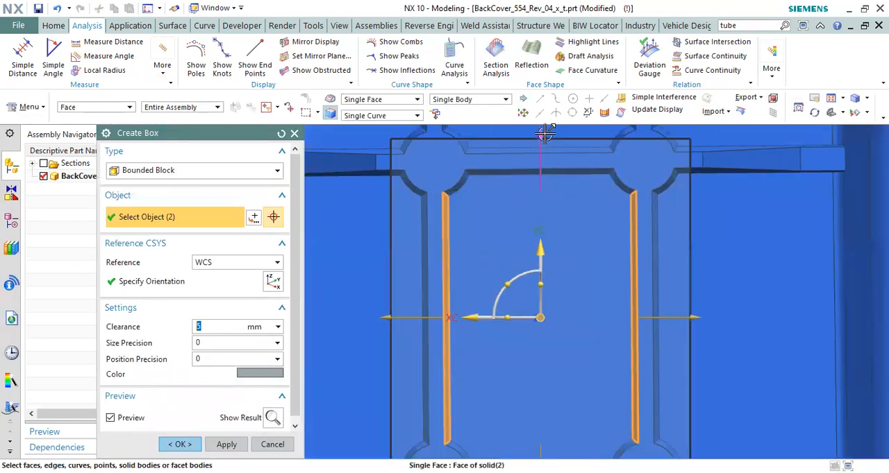
Step: Set the box's face clearances to -2 and -2.5 on its two sides and -1 on one end, and create it
{"action": "scroll", "coordinate": [482, 236], "scroll_direction": "down", "scroll_amount": 3}
{"action": "left_click", "coordinate": [428, 291]}
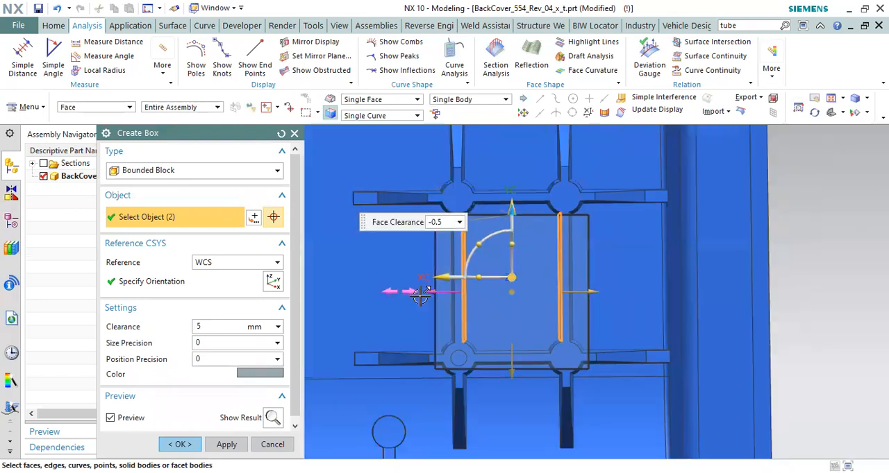
{"action": "left_click_drag", "start_coordinate": [428, 291], "coordinate": [472, 288]}
{"action": "scroll", "coordinate": [510, 291], "scroll_direction": "up", "scroll_amount": 2}
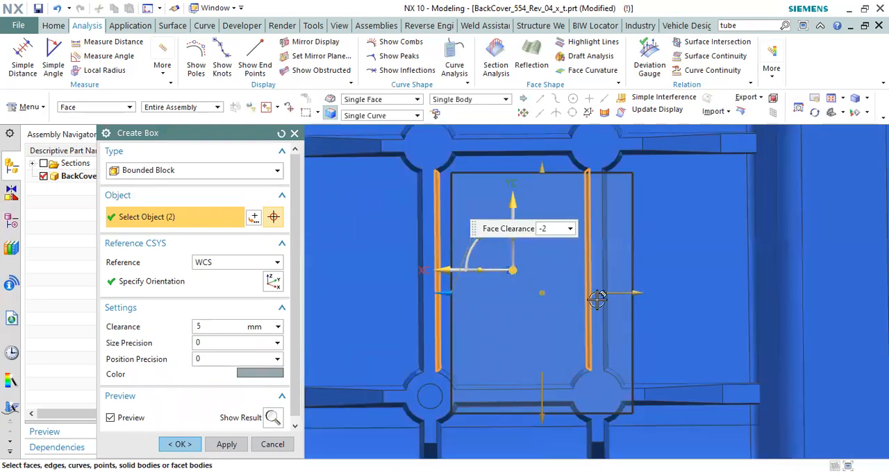
{"action": "left_click_drag", "start_coordinate": [641, 289], "coordinate": [576, 292]}
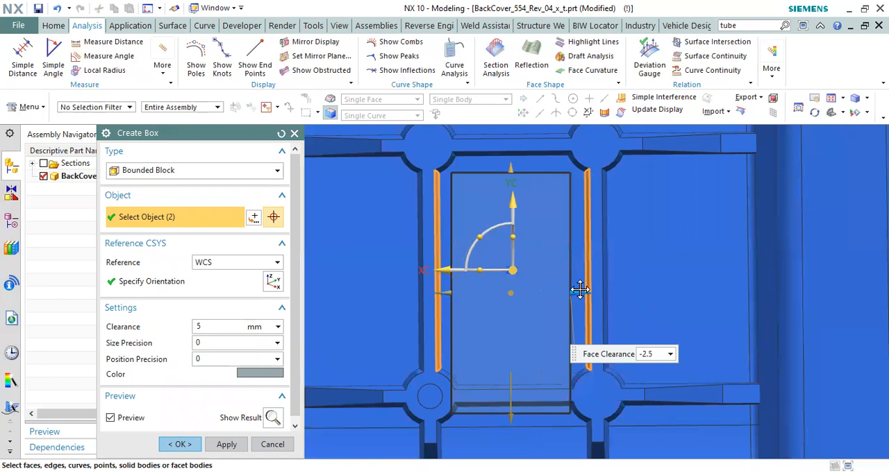
{"action": "left_click_drag", "start_coordinate": [508, 412], "coordinate": [522, 363]}
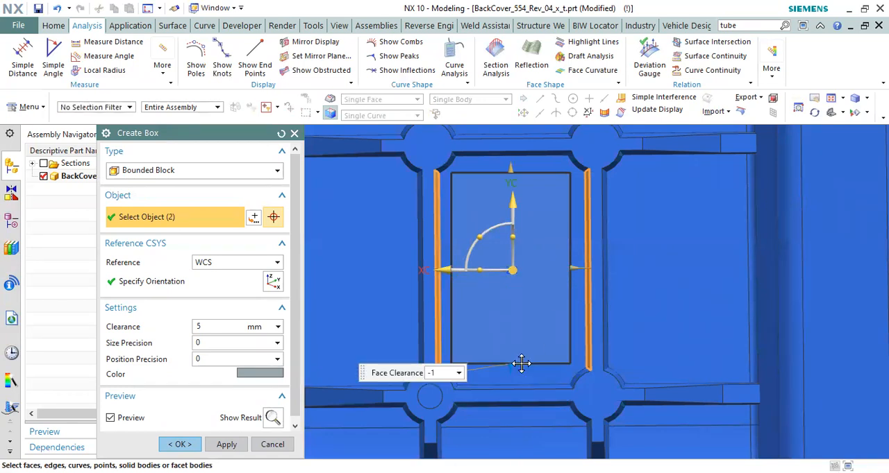
{"action": "left_click", "coordinate": [180, 445]}
Step: Replace the box face protruding through the cover's outer wall with the inner floor face enclosed by the rib frame
{"action": "mouse_move", "coordinate": [511, 293]}
{"action": "middle_mouse_down"}
{"action": "mouse_move", "coordinate": [490, 305]}
{"action": "mouse_move", "coordinate": [522, 331]}
{"action": "mouse_move", "coordinate": [511, 307]}
{"action": "middle_mouse_up"}
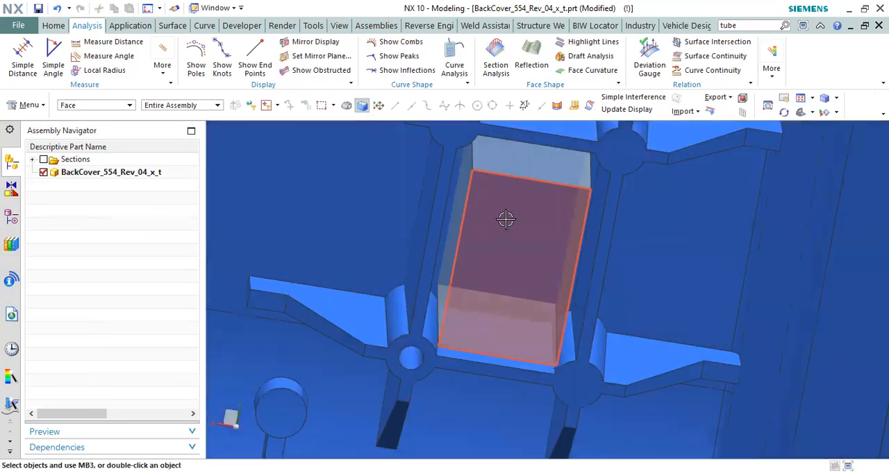
{"action": "middle_click_drag", "start_coordinate": [503, 227], "coordinate": [508, 287]}
{"action": "mouse_move", "coordinate": [793, 168]}
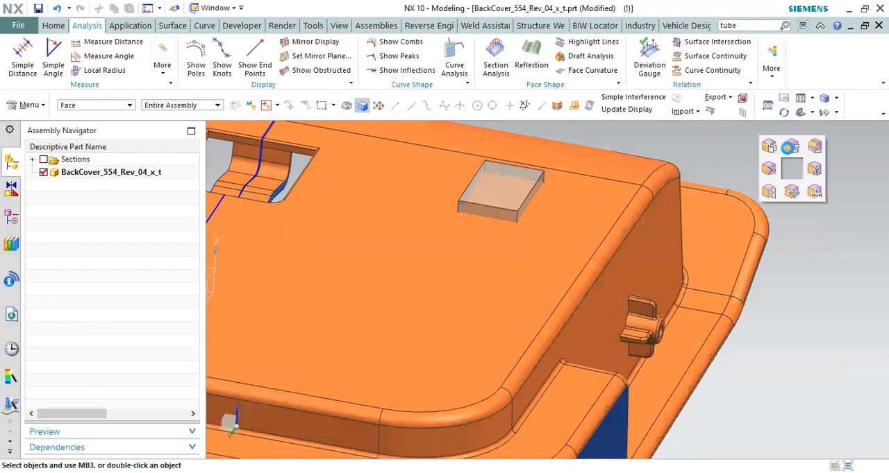
{"action": "left_click", "coordinate": [791, 148]}
{"action": "left_click", "coordinate": [501, 186]}
{"action": "middle_click", "coordinate": [588, 175]}
{"action": "scroll", "coordinate": [588, 174], "scroll_direction": "down", "scroll_amount": 3}
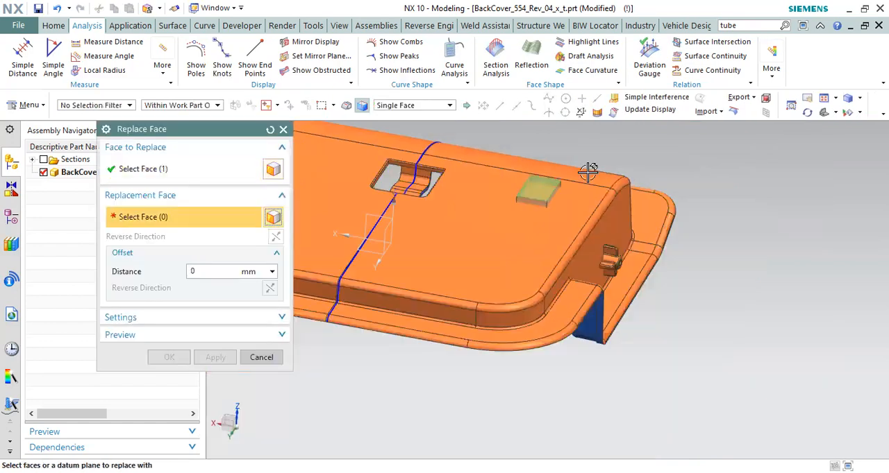
{"action": "middle_click_drag", "start_coordinate": [588, 173], "coordinate": [601, 134]}
{"action": "scroll", "coordinate": [590, 156], "scroll_direction": "up", "scroll_amount": 2}
{"action": "scroll", "coordinate": [531, 264], "scroll_direction": "up", "scroll_amount": 3}
{"action": "scroll", "coordinate": [486, 254], "scroll_direction": "down", "scroll_amount": 3}
{"action": "middle_click_drag", "start_coordinate": [486, 254], "coordinate": [512, 224]}
{"action": "scroll", "coordinate": [469, 345], "scroll_direction": "up", "scroll_amount": 3}
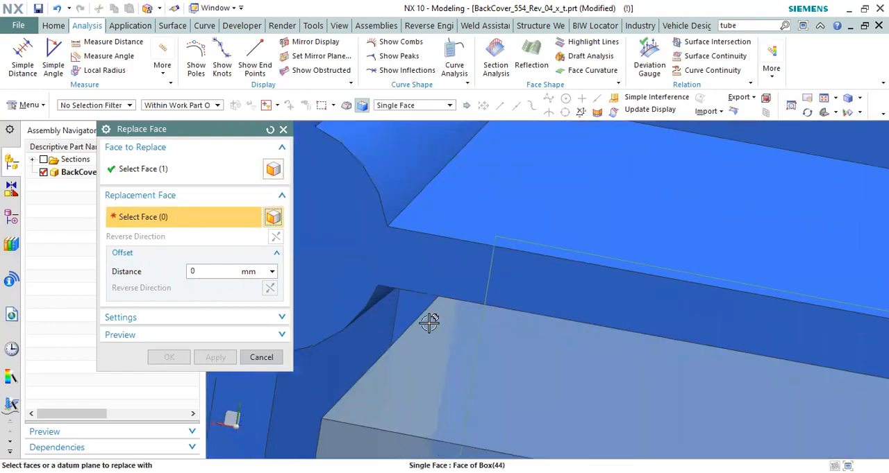
{"action": "left_click", "coordinate": [171, 354]}
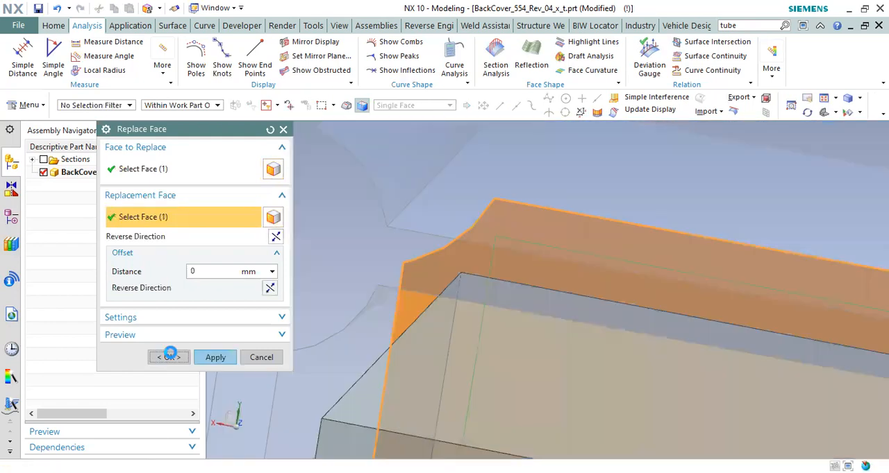
Step: Set the translucency of the back cover's large outer face over the rib grid to 44
{"action": "scroll", "coordinate": [466, 240], "scroll_direction": "down", "scroll_amount": 5}
{"action": "scroll", "coordinate": [524, 253], "scroll_direction": "down", "scroll_amount": 2}
{"action": "key", "text": "F8"}
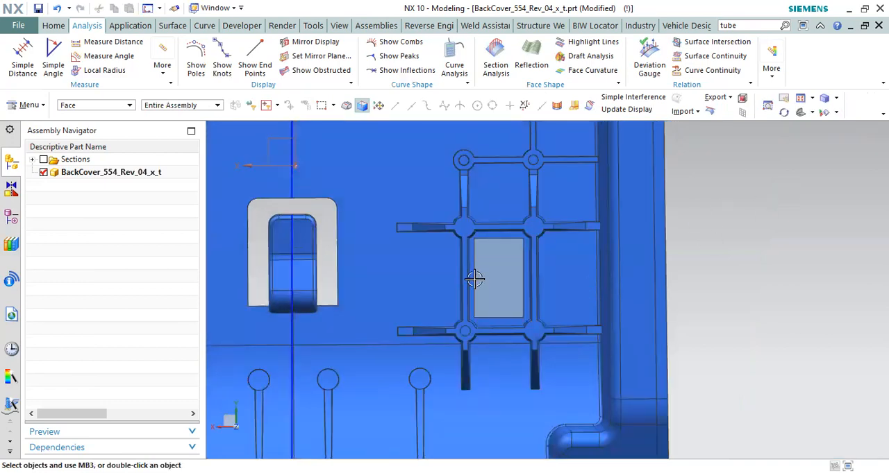
{"action": "scroll", "coordinate": [483, 270], "scroll_direction": "up", "scroll_amount": 3}
{"action": "middle_click_drag", "start_coordinate": [488, 254], "coordinate": [522, 224]}
{"action": "scroll", "coordinate": [511, 260], "scroll_direction": "down", "scroll_amount": 3}
{"action": "middle_click_drag", "start_coordinate": [511, 260], "coordinate": [453, 327]}
{"action": "right_click_drag", "start_coordinate": [484, 304], "coordinate": [324, 339]}
{"action": "left_click", "coordinate": [121, 312]}
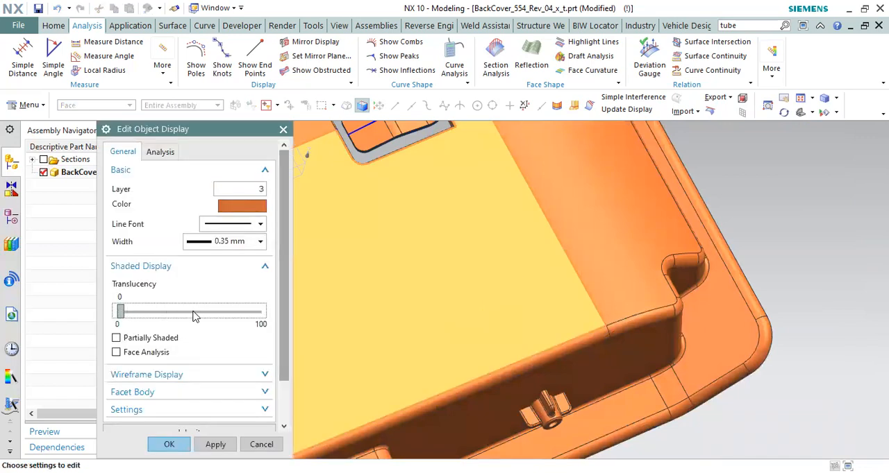
{"action": "left_click_drag", "start_coordinate": [124, 314], "coordinate": [180, 332]}
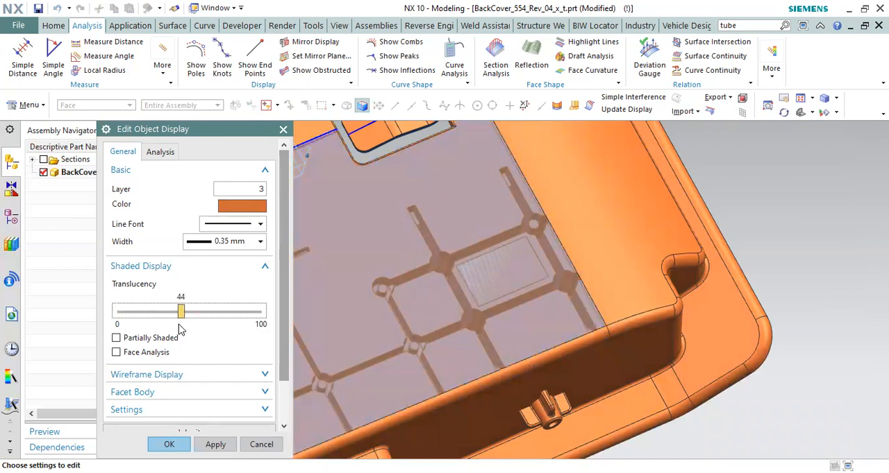
{"action": "left_click", "coordinate": [224, 445]}
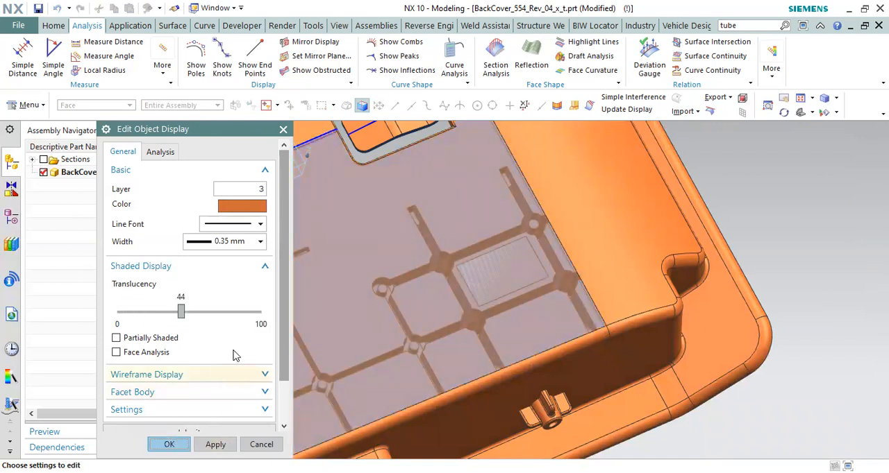
{"action": "left_click", "coordinate": [168, 445]}
Step: Examine the box and the surrounding ribs and bosses through the translucent outer face
{"action": "scroll", "coordinate": [497, 264], "scroll_direction": "down", "scroll_amount": 2}
{"action": "middle_click_drag", "start_coordinate": [497, 264], "coordinate": [424, 325]}
{"action": "scroll", "coordinate": [424, 325], "scroll_direction": "up", "scroll_amount": 3}
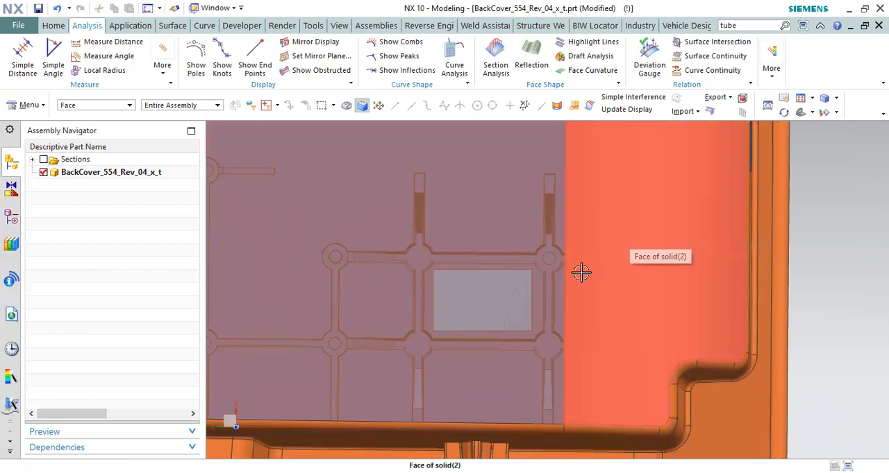
{"action": "scroll", "coordinate": [421, 299], "scroll_direction": "up", "scroll_amount": 2}
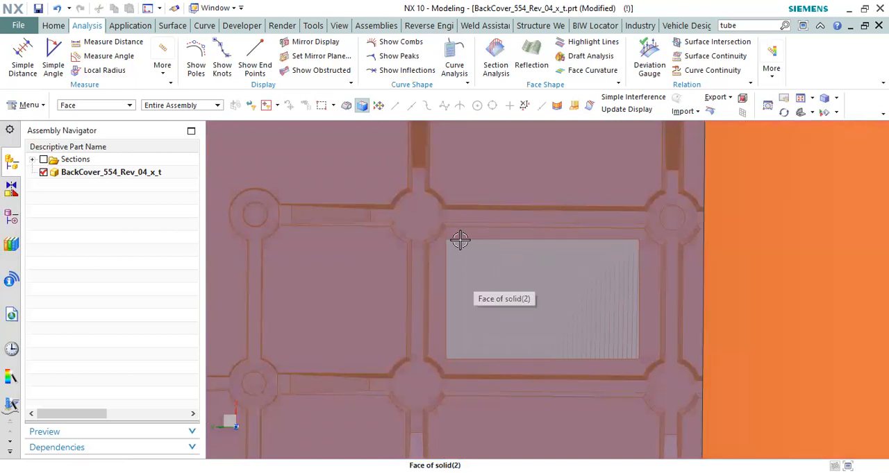
{"action": "scroll", "coordinate": [502, 285], "scroll_direction": "down", "scroll_amount": 3}
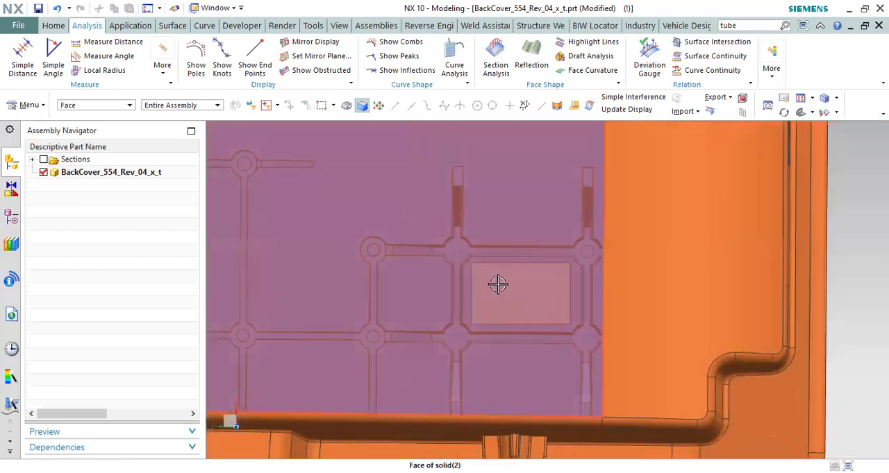
{"action": "scroll", "coordinate": [495, 283], "scroll_direction": "down", "scroll_amount": 2}
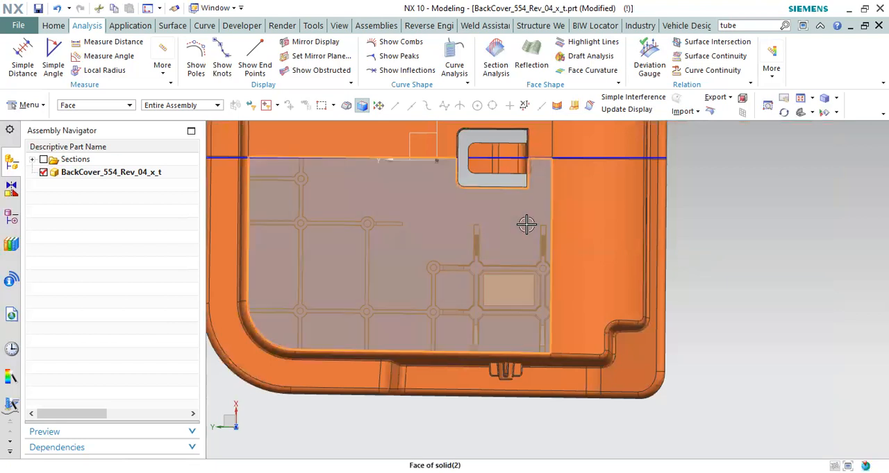
Step: Set the translucency of the back cover's outer face back to 0
{"action": "left_click", "coordinate": [524, 236]}
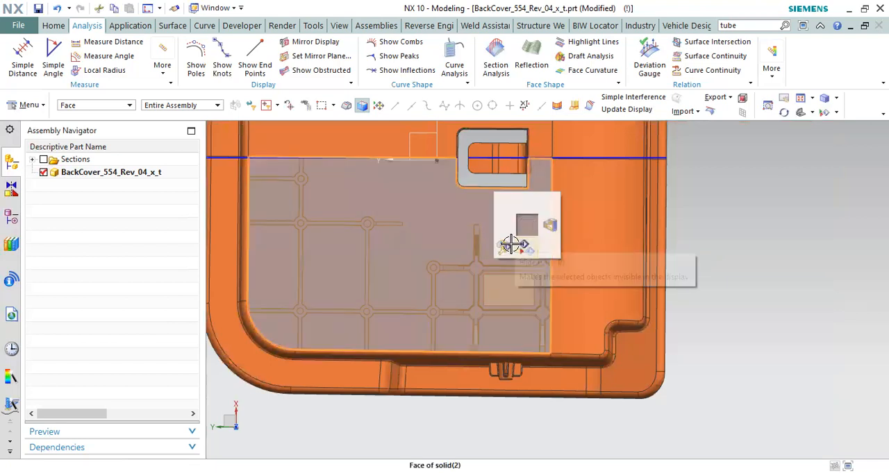
{"action": "key", "text": "ctrl+j"}
{"action": "left_click_drag", "start_coordinate": [181, 312], "coordinate": [111, 308]}
{"action": "middle_click", "coordinate": [591, 276]}
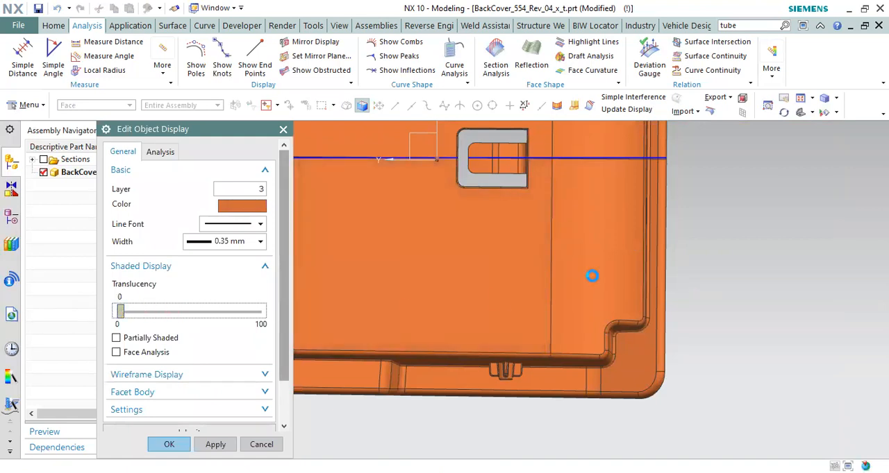
Step: Replace the box's side face nearest the rib with the holed boss with that rib's outer side face
{"action": "scroll", "coordinate": [597, 280], "scroll_direction": "down", "scroll_amount": 2}
{"action": "middle_click_drag", "start_coordinate": [593, 284], "coordinate": [671, 229]}
{"action": "scroll", "coordinate": [583, 243], "scroll_direction": "up", "scroll_amount": 8}
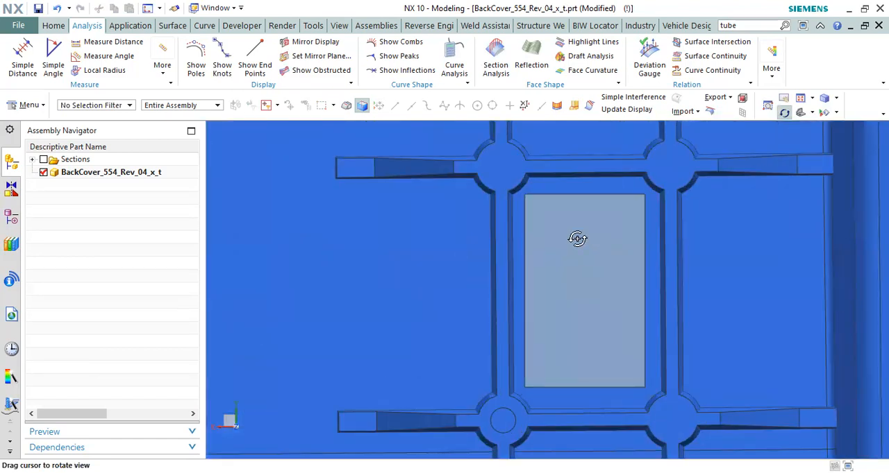
{"action": "scroll", "coordinate": [544, 266], "scroll_direction": "down", "scroll_amount": 2}
{"action": "middle_click_drag", "start_coordinate": [549, 261], "coordinate": [508, 287]}
{"action": "scroll", "coordinate": [508, 287], "scroll_direction": "up", "scroll_amount": 1}
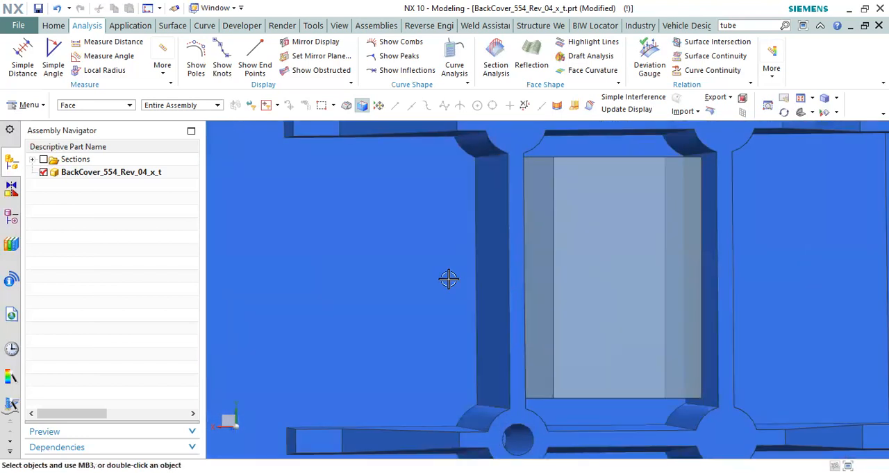
{"action": "right_click", "coordinate": [450, 235]}
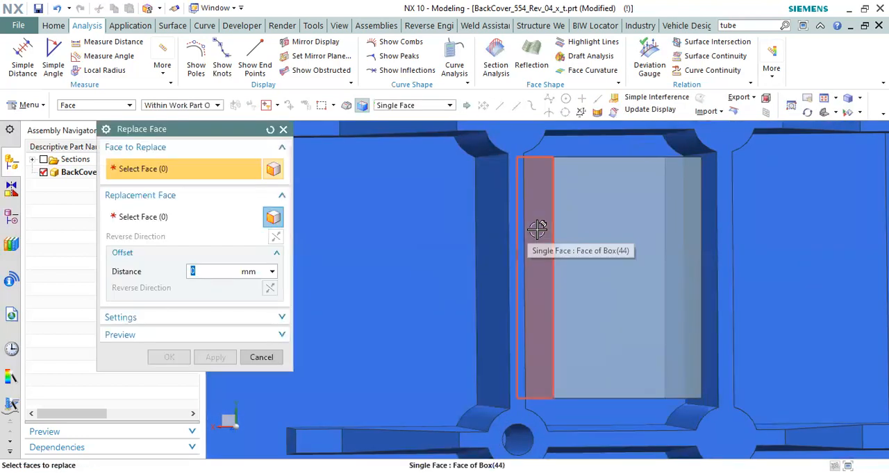
{"action": "left_click", "coordinate": [579, 255]}
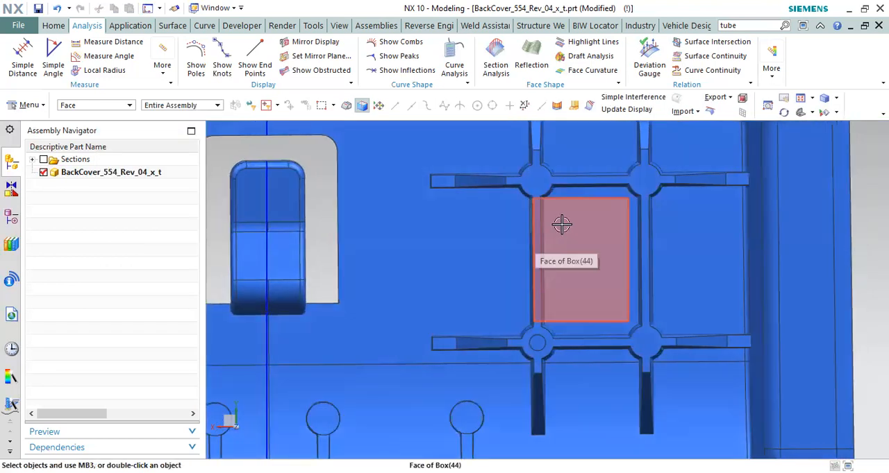
Step: Edit the box, setting one end's face clearance to -3.5 and extending the opposite end to the centre of the holed boss
{"action": "scroll", "coordinate": [561, 223], "scroll_direction": "up", "scroll_amount": 1}
{"action": "left_click", "coordinate": [11, 217]}
{"action": "scroll", "coordinate": [104, 344], "scroll_direction": "down", "scroll_amount": 8}
{"action": "scroll", "coordinate": [87, 228], "scroll_direction": "up", "scroll_amount": 8}
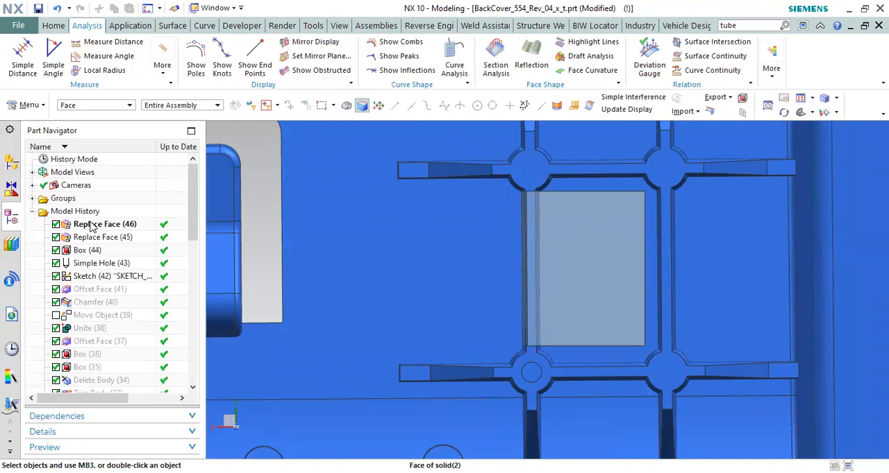
{"action": "left_click", "coordinate": [94, 252]}
{"action": "left_click", "coordinate": [113, 256]}
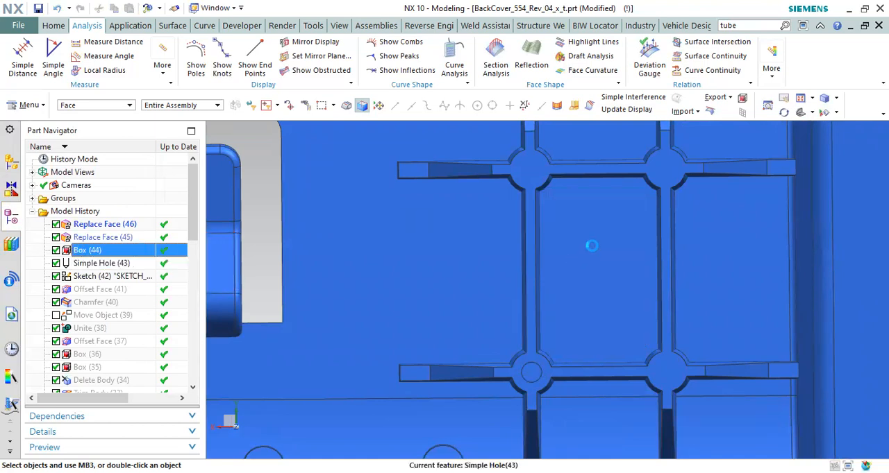
{"action": "left_click_drag", "start_coordinate": [585, 225], "coordinate": [584, 212]}
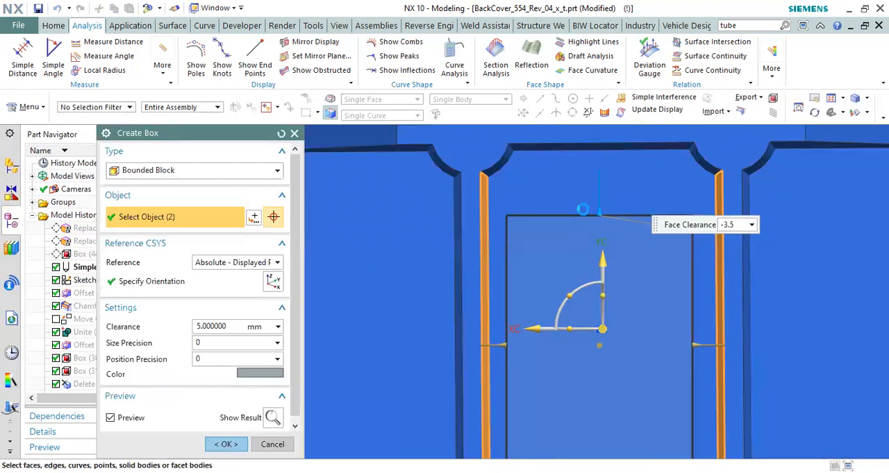
{"action": "scroll", "coordinate": [582, 204], "scroll_direction": "down", "scroll_amount": 5}
{"action": "scroll", "coordinate": [588, 315], "scroll_direction": "up", "scroll_amount": 3}
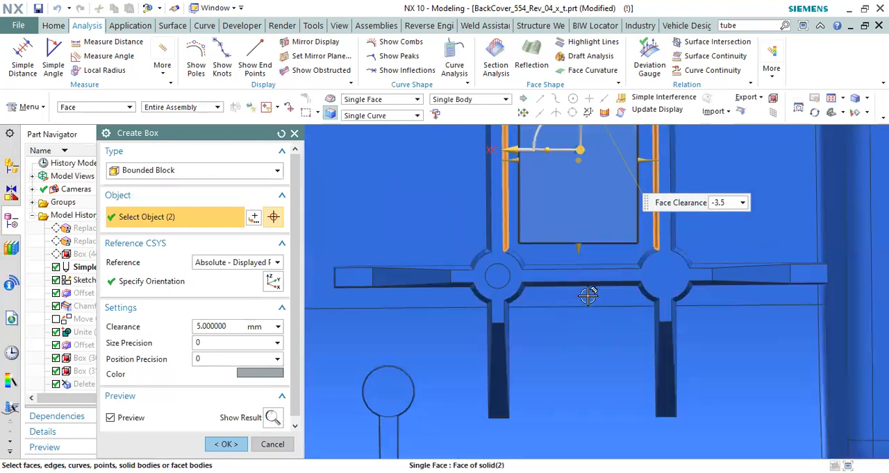
{"action": "left_click_drag", "start_coordinate": [571, 247], "coordinate": [573, 280]}
{"action": "middle_click", "coordinate": [581, 256]}
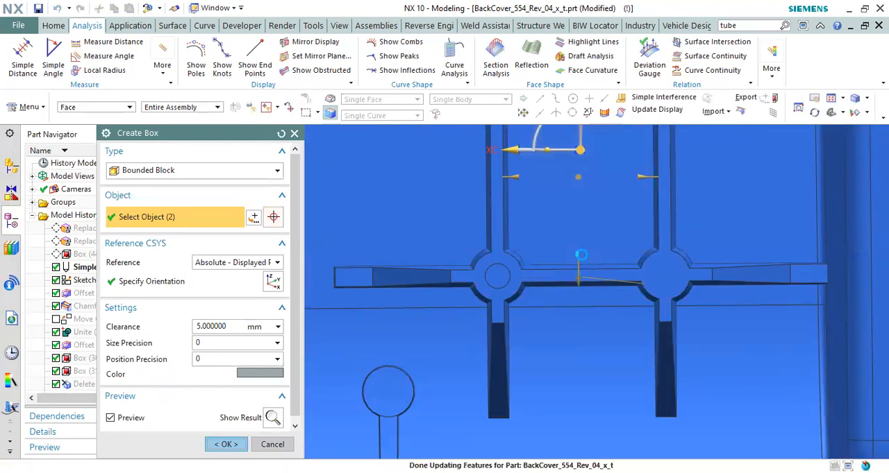
Step: Try chamfering the box's corner edge at the holed boss, inspect the fit around the boss, and undo the chamfer
{"action": "scroll", "coordinate": [486, 258], "scroll_direction": "up", "scroll_amount": 5}
{"action": "scroll", "coordinate": [488, 281], "scroll_direction": "down", "scroll_amount": 1}
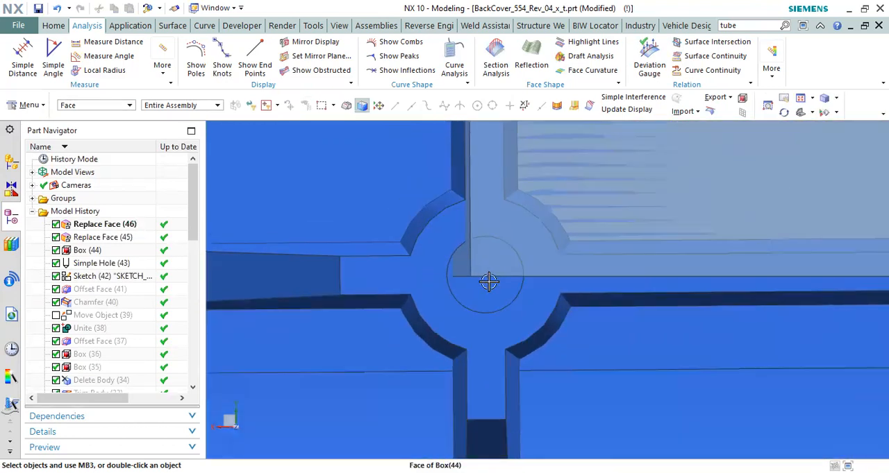
{"action": "scroll", "coordinate": [530, 254], "scroll_direction": "down", "scroll_amount": 2}
{"action": "scroll", "coordinate": [530, 257], "scroll_direction": "down", "scroll_amount": 2}
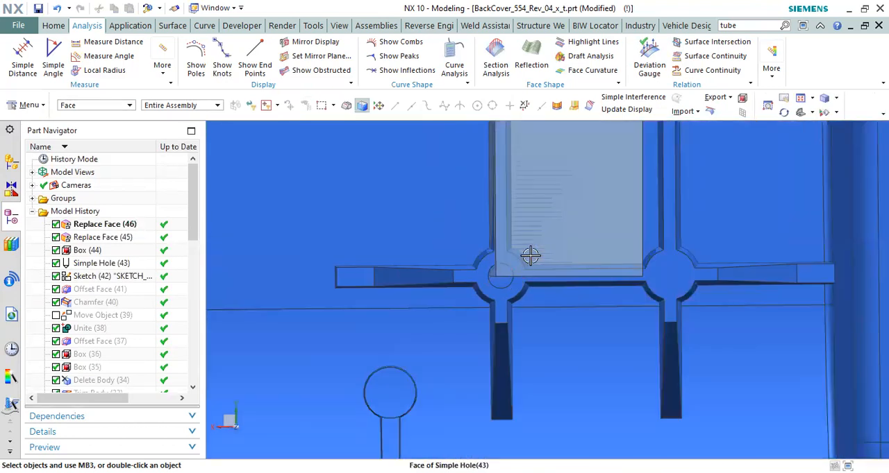
{"action": "scroll", "coordinate": [529, 257], "scroll_direction": "up", "scroll_amount": 2}
{"action": "middle_click_drag", "start_coordinate": [543, 258], "coordinate": [532, 268]}
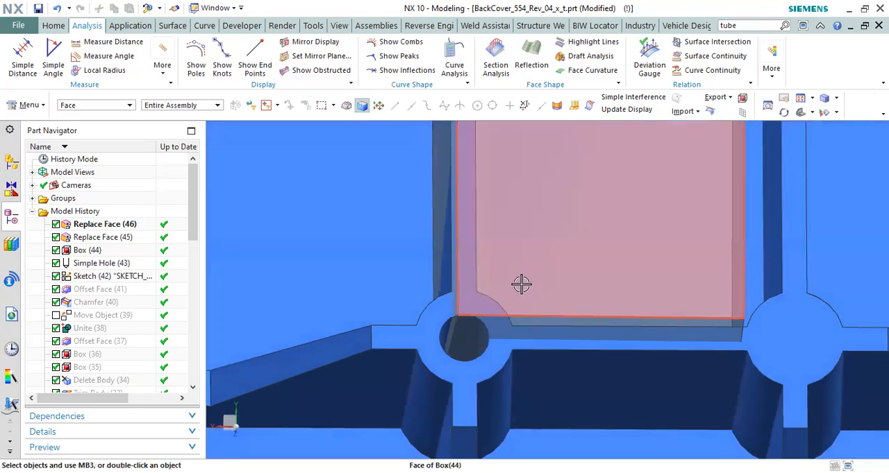
{"action": "key", "text": "c"}
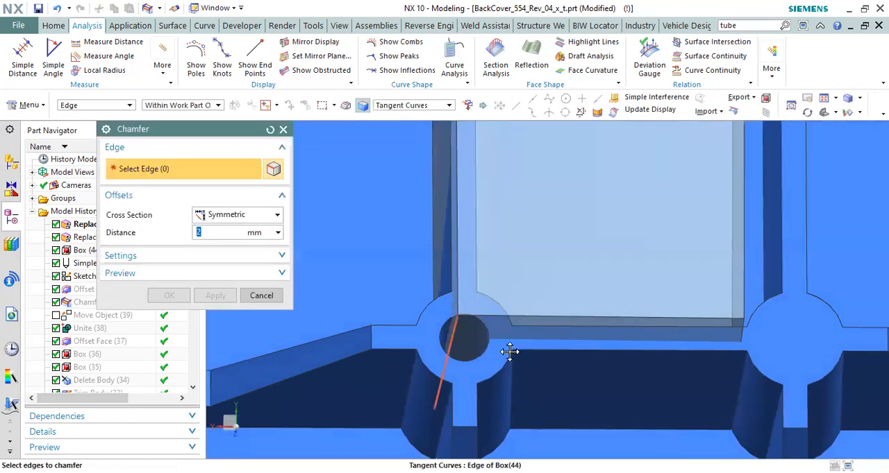
{"action": "left_click", "coordinate": [486, 357]}
{"action": "left_click", "coordinate": [168, 295]}
{"action": "middle_click_drag", "start_coordinate": [417, 291], "coordinate": [486, 294]}
{"action": "scroll", "coordinate": [482, 298], "scroll_direction": "down", "scroll_amount": 5}
{"action": "scroll", "coordinate": [463, 255], "scroll_direction": "down", "scroll_amount": 2}
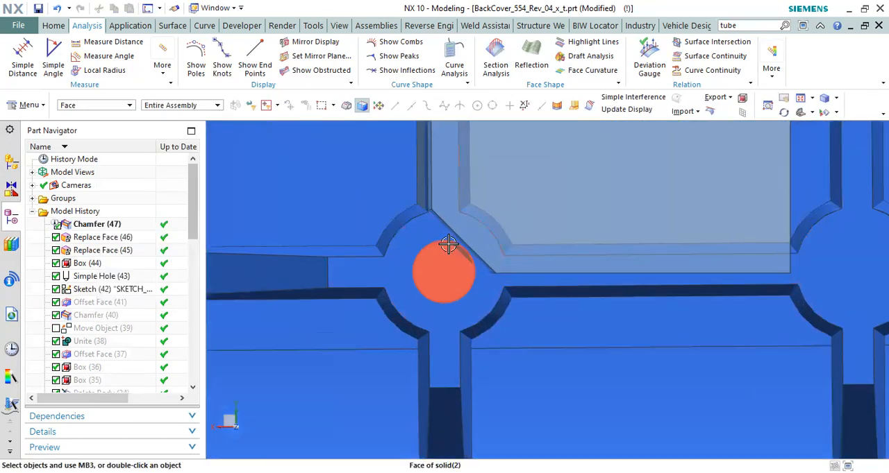
{"action": "scroll", "coordinate": [456, 219], "scroll_direction": "up", "scroll_amount": 3}
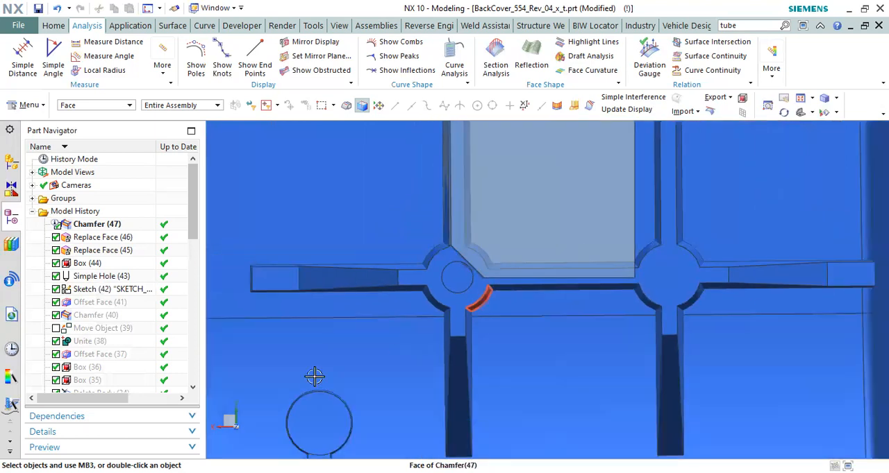
{"action": "key", "text": "ctrl+z"}
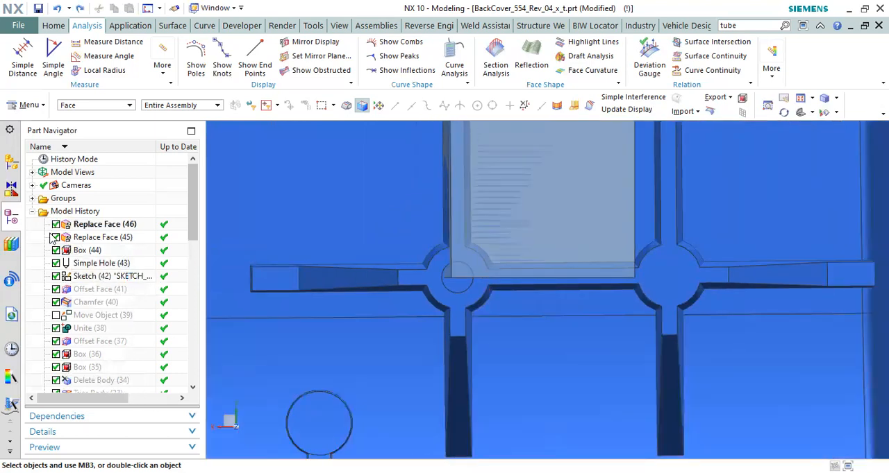
Step: Edit the box, setting the face clearance of its end nearest the holed boss to -1.5
{"action": "double_click", "coordinate": [78, 250]}
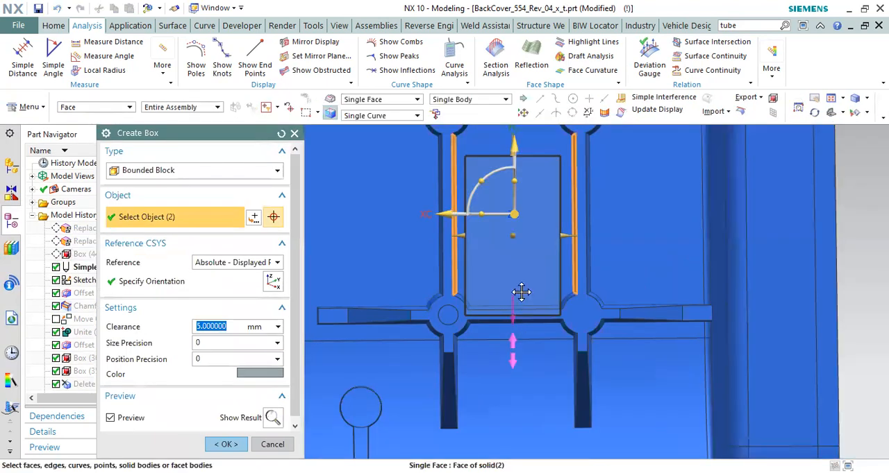
{"action": "left_click", "coordinate": [518, 291]}
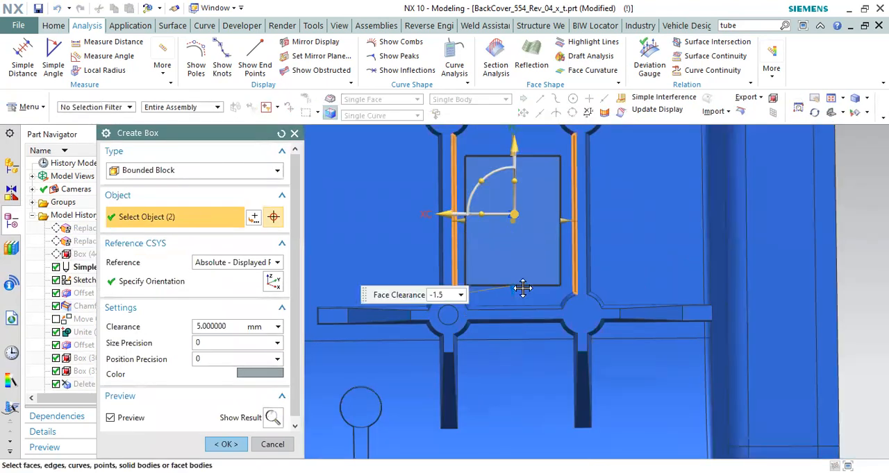
{"action": "left_click", "coordinate": [226, 444]}
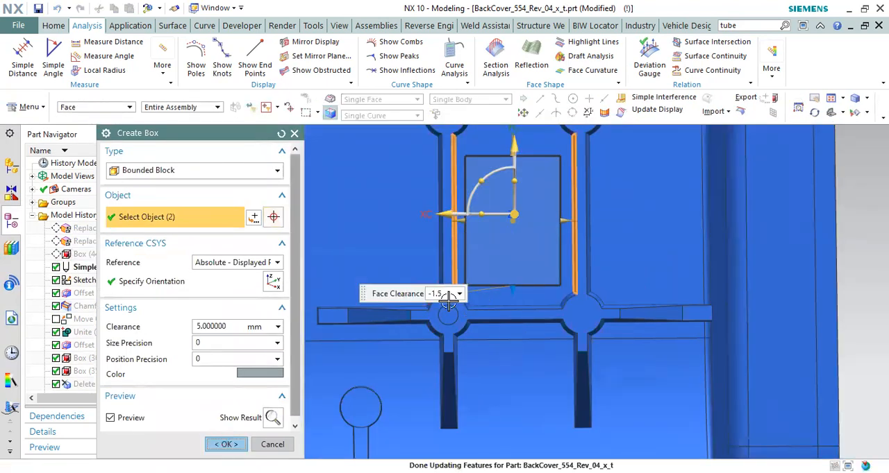
Step: Examine the box's position relative to the surrounding ribs and bosses, including its side face over the rib with the holed boss
{"action": "scroll", "coordinate": [470, 174], "scroll_direction": "up", "scroll_amount": 6}
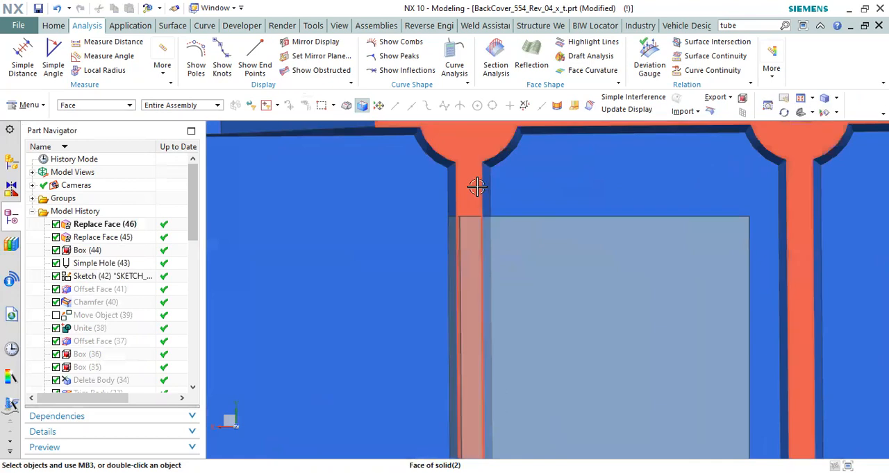
{"action": "scroll", "coordinate": [481, 194], "scroll_direction": "down", "scroll_amount": 5}
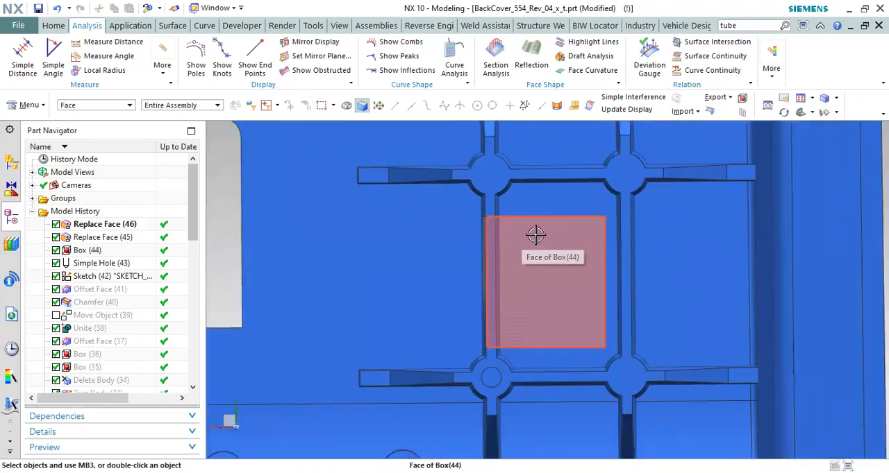
{"action": "scroll", "coordinate": [583, 355], "scroll_direction": "up", "scroll_amount": 2}
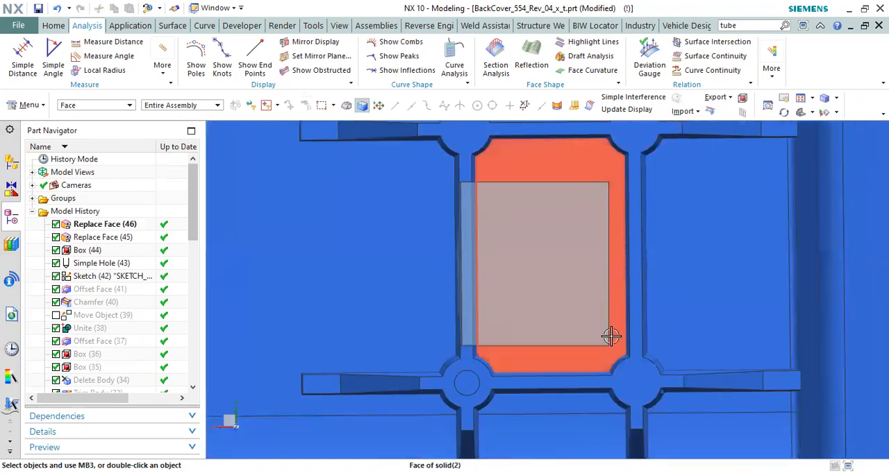
{"action": "scroll", "coordinate": [621, 296], "scroll_direction": "up", "scroll_amount": 1}
{"action": "scroll", "coordinate": [625, 292], "scroll_direction": "down", "scroll_amount": 2}
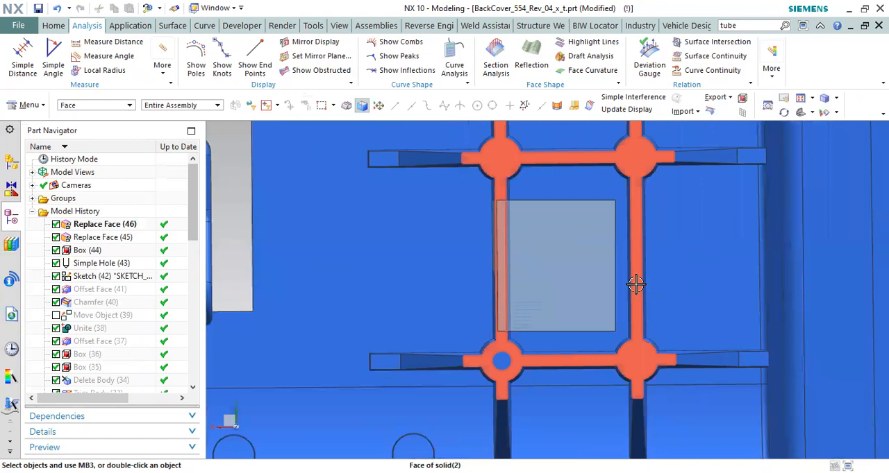
{"action": "middle_click_drag", "start_coordinate": [565, 281], "coordinate": [583, 282]}
{"action": "middle_click_drag", "start_coordinate": [581, 293], "coordinate": [551, 264]}
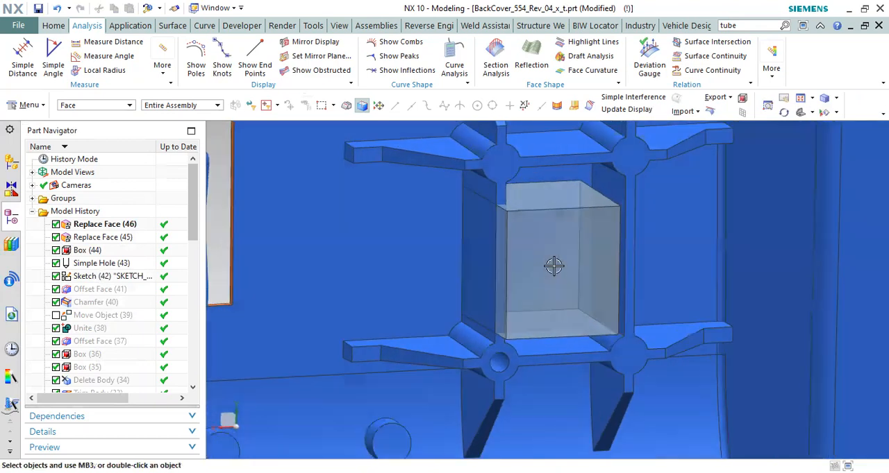
{"action": "key", "text": "F8"}
{"action": "scroll", "coordinate": [571, 248], "scroll_direction": "down", "scroll_amount": 3}
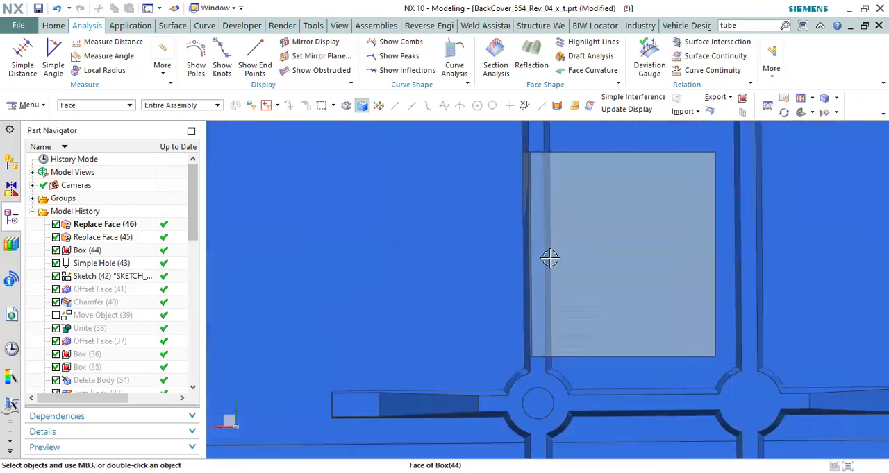
{"action": "scroll", "coordinate": [532, 226], "scroll_direction": "down", "scroll_amount": 5}
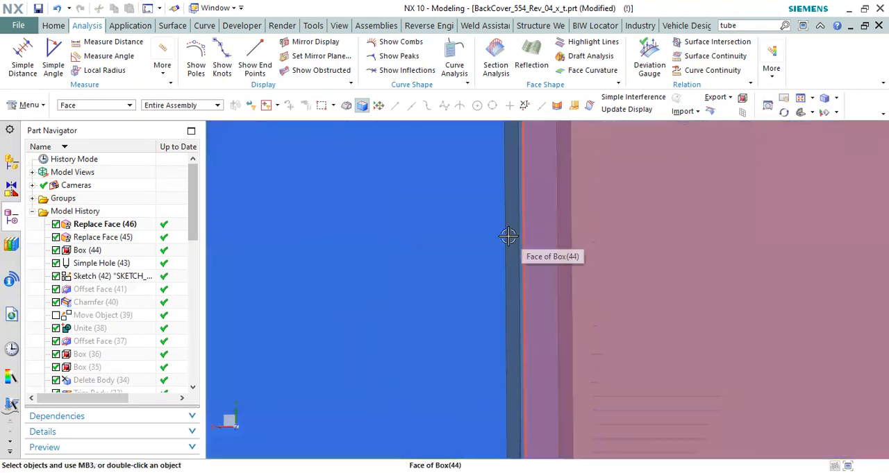
{"action": "scroll", "coordinate": [524, 236], "scroll_direction": "up", "scroll_amount": 5}
{"action": "middle_click_drag", "start_coordinate": [525, 233], "coordinate": [618, 236]}
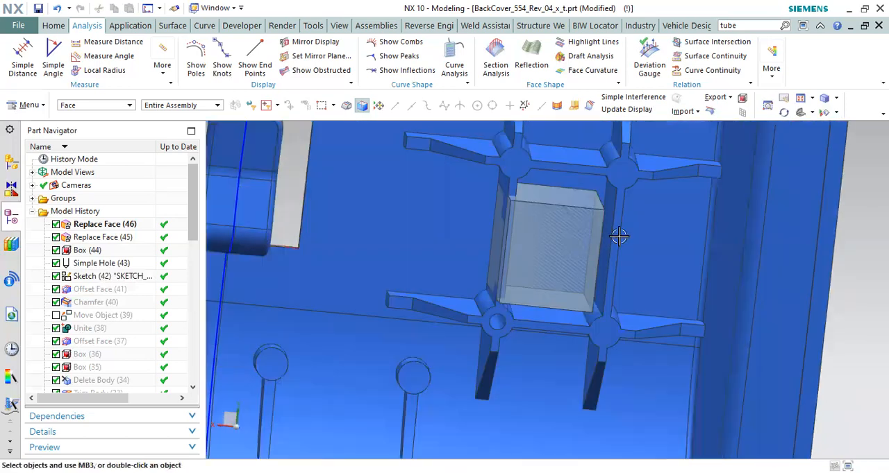
{"action": "scroll", "coordinate": [564, 234], "scroll_direction": "down", "scroll_amount": 2}
{"action": "middle_click_drag", "start_coordinate": [559, 240], "coordinate": [534, 220]}
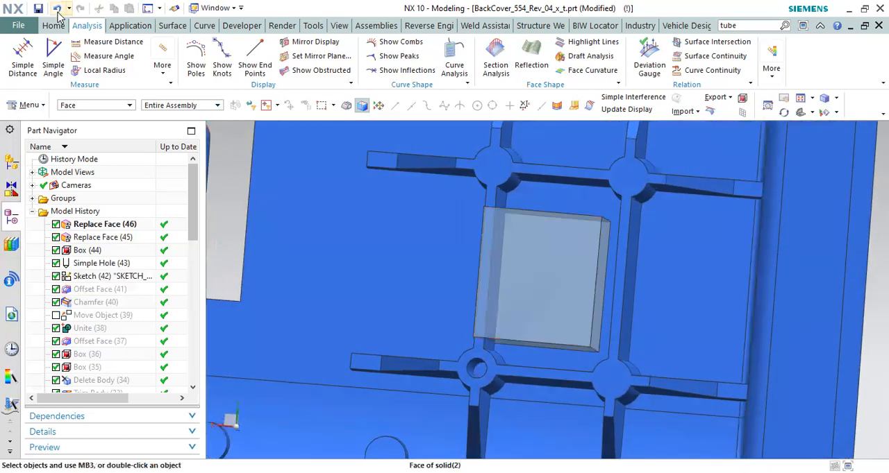
Step: Draft the box from the three front-face edges away from the holed-boss rib at 3 degrees, along the front face's normal
{"action": "left_click", "coordinate": [51, 25]}
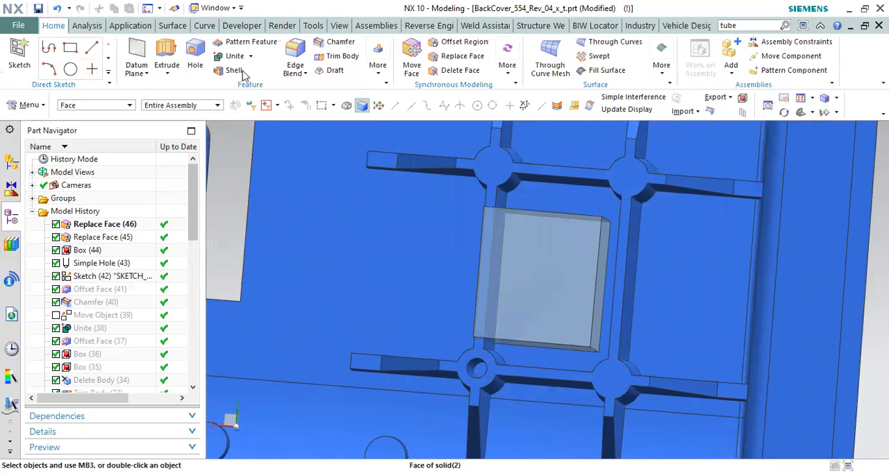
{"action": "left_click", "coordinate": [336, 71]}
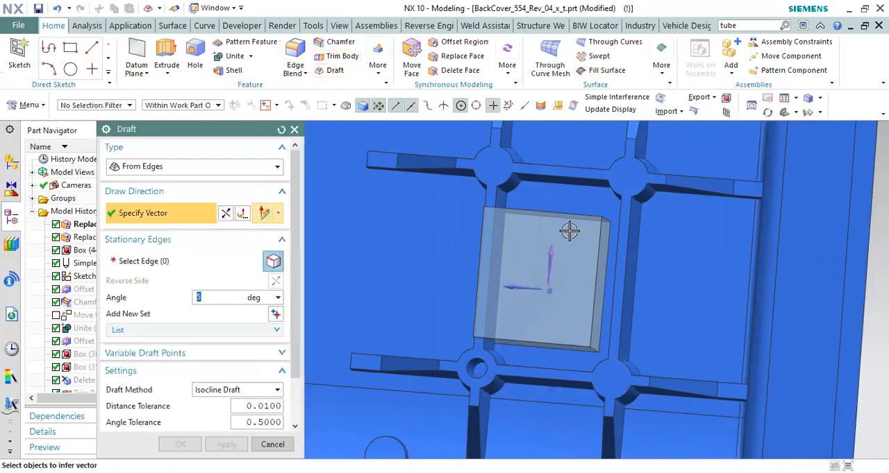
{"action": "left_click", "coordinate": [574, 214]}
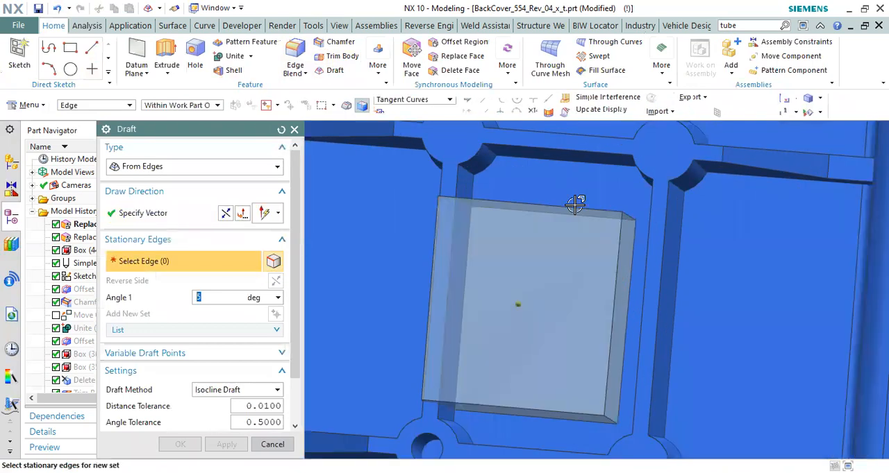
{"action": "left_click", "coordinate": [540, 409]}
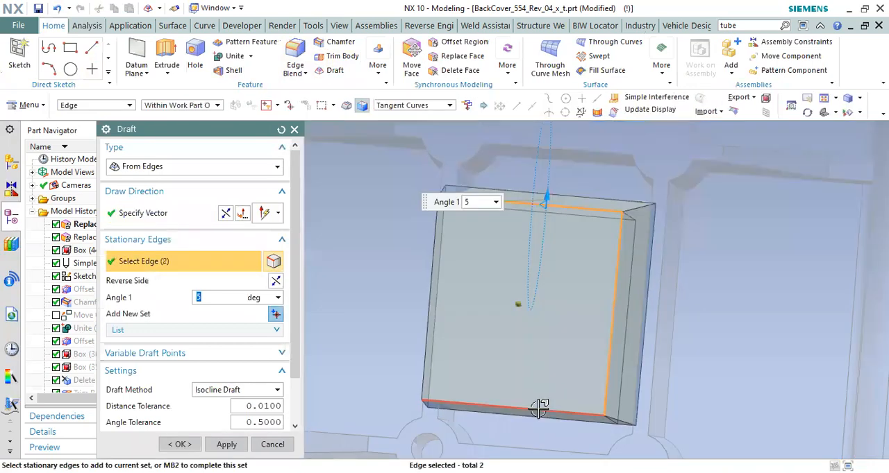
{"action": "left_click", "coordinate": [178, 444]}
Step: Blend the box's two corner edges on the side away from the holed-boss rib with a 3 mm radius
{"action": "scroll", "coordinate": [496, 300], "scroll_direction": "down", "scroll_amount": 8}
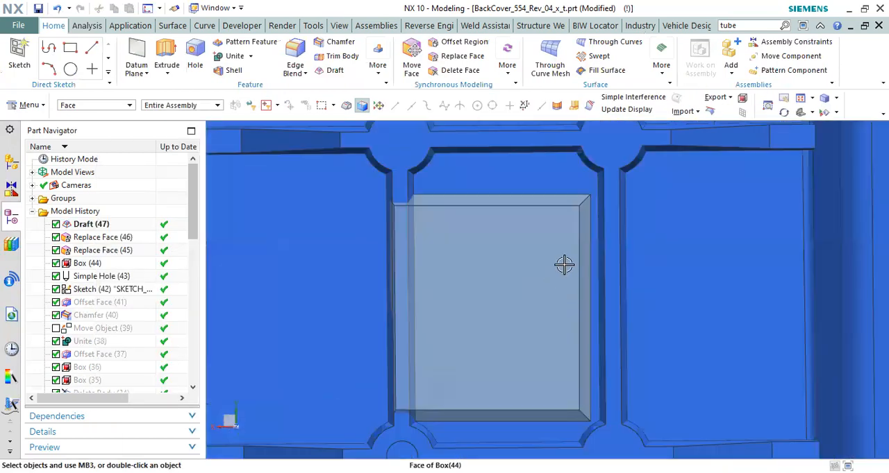
{"action": "scroll", "coordinate": [570, 197], "scroll_direction": "up", "scroll_amount": 5}
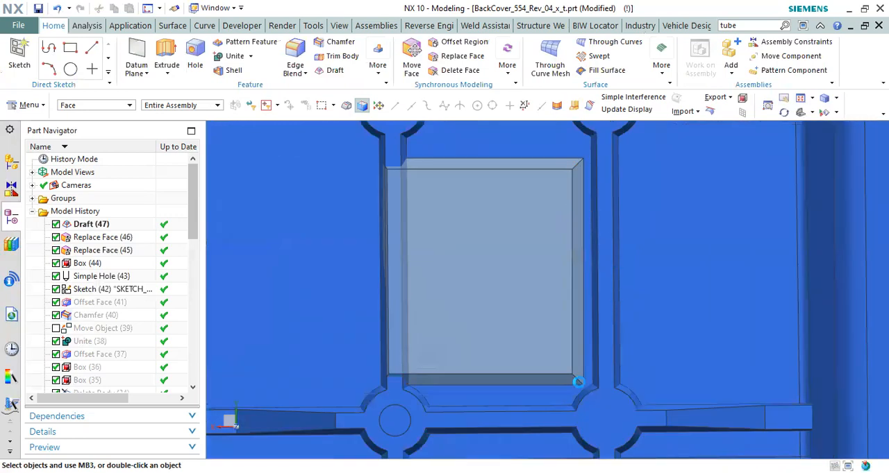
{"action": "key", "text": "b"}
{"action": "scroll", "coordinate": [575, 376], "scroll_direction": "down", "scroll_amount": 2}
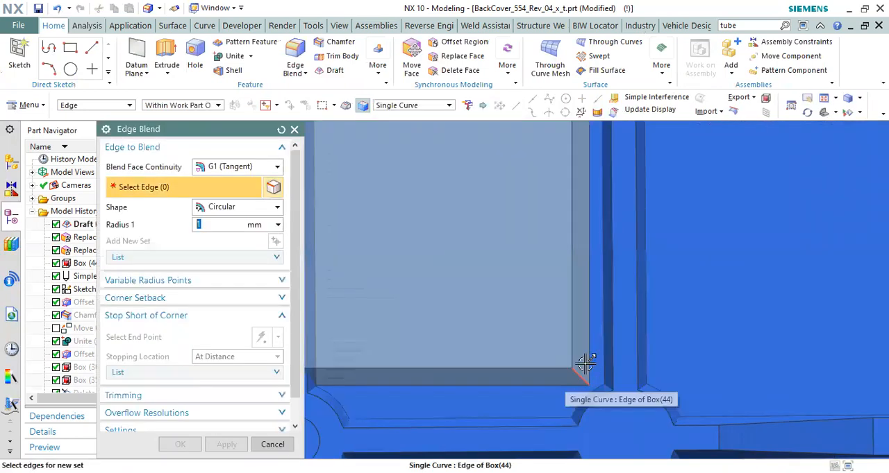
{"action": "left_click", "coordinate": [577, 193]}
{"action": "left_click", "coordinate": [464, 195]}
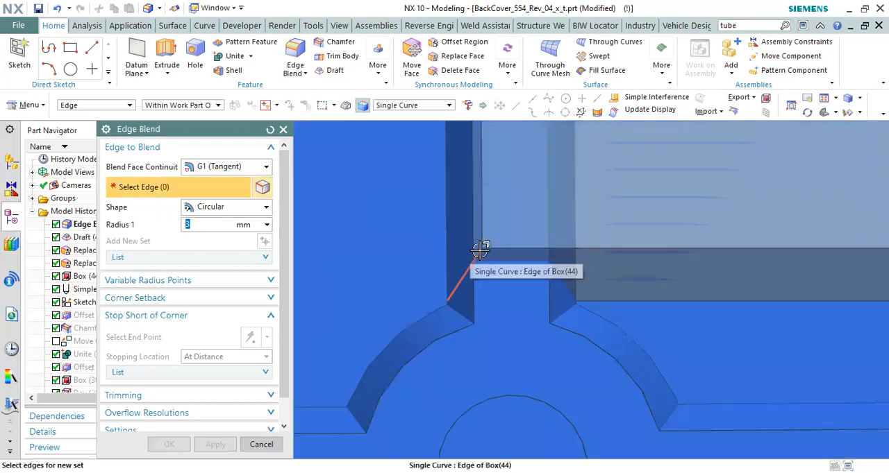
Step: Blend the box's two corner edges along the holed-boss rib with a 1.5 mm radius
{"action": "left_click", "coordinate": [467, 272]}
{"action": "scroll", "coordinate": [511, 328], "scroll_direction": "down", "scroll_amount": 6}
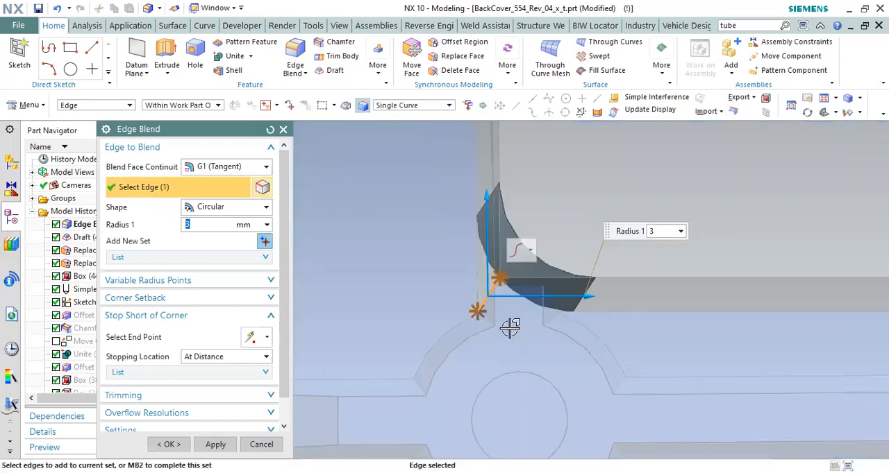
{"action": "scroll", "coordinate": [504, 191], "scroll_direction": "up", "scroll_amount": 5}
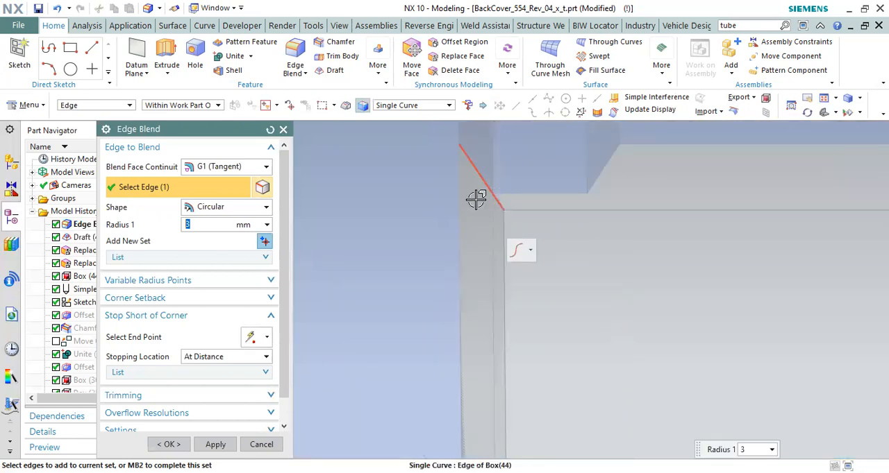
{"action": "left_click", "coordinate": [481, 266]}
{"action": "scroll", "coordinate": [482, 397], "scroll_direction": "down", "scroll_amount": 5}
{"action": "scroll", "coordinate": [555, 357], "scroll_direction": "up", "scroll_amount": 5}
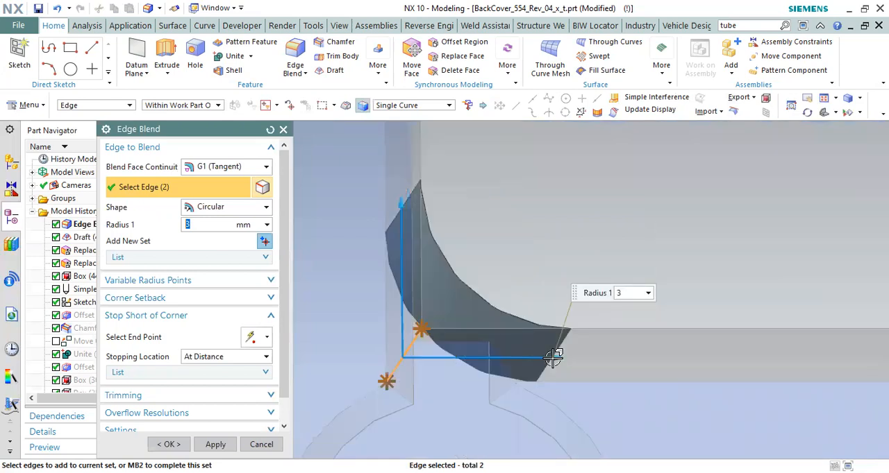
{"action": "type", "text": "1.5"}
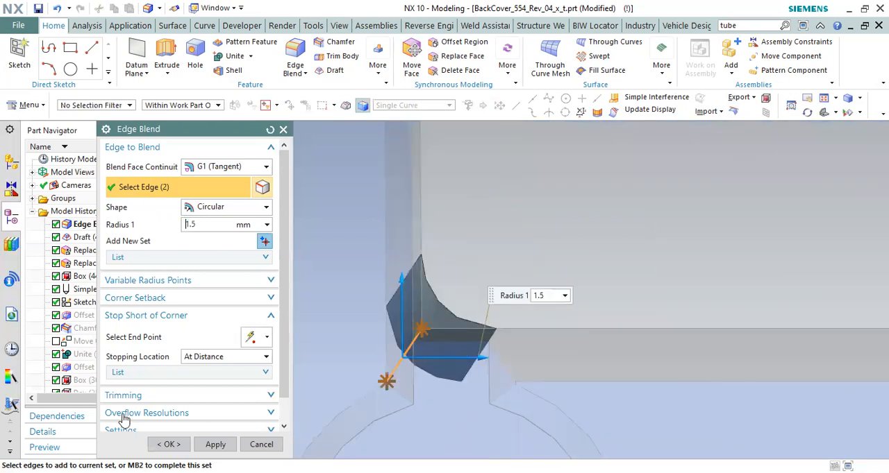
{"action": "key", "text": "Return"}
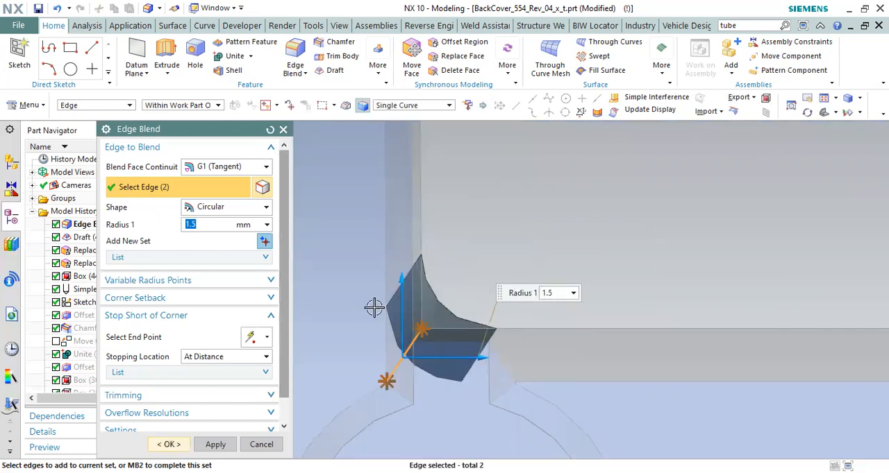
{"action": "middle_click", "coordinate": [441, 333]}
{"action": "scroll", "coordinate": [570, 340], "scroll_direction": "up", "scroll_amount": 2}
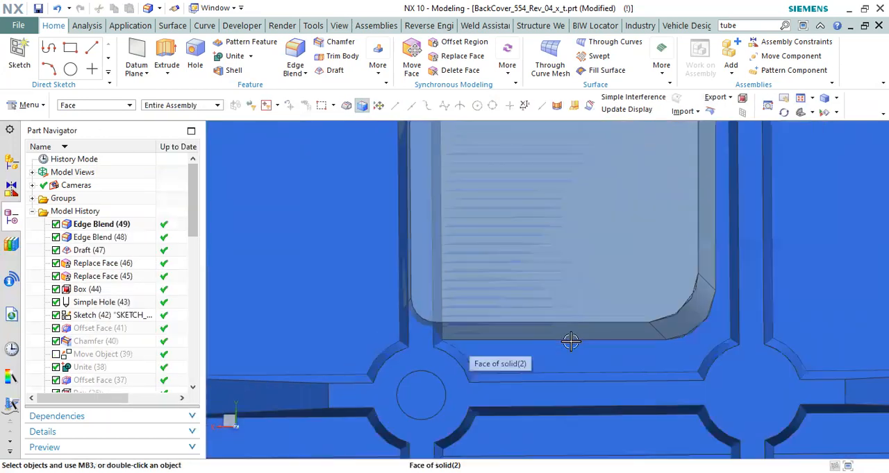
Step: Edit the box, setting the face clearance of its end nearest the holed boss to -2.5
{"action": "double_click", "coordinate": [83, 286]}
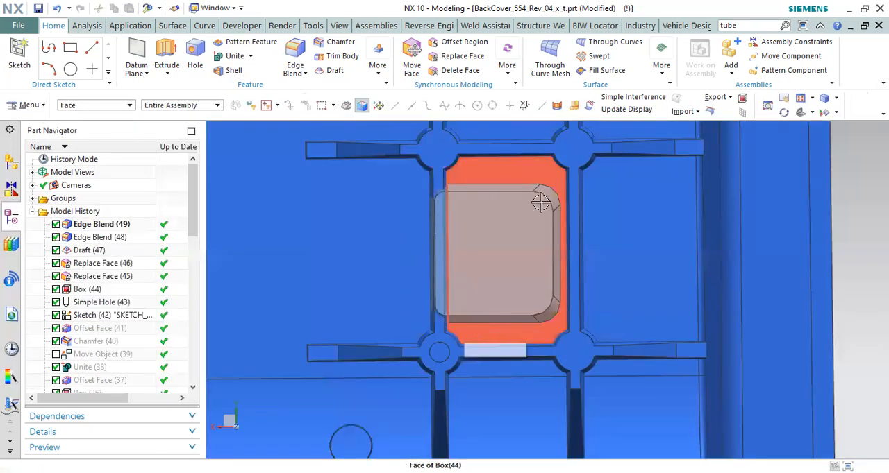
{"action": "scroll", "coordinate": [541, 202], "scroll_direction": "up", "scroll_amount": 2}
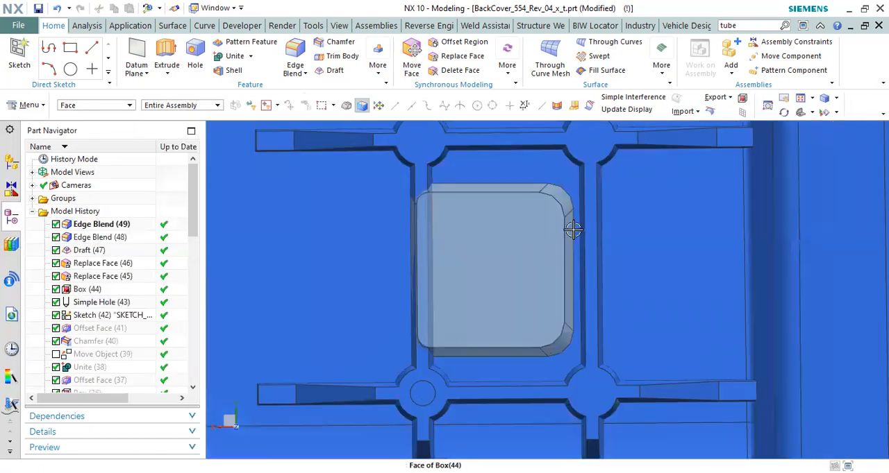
Step: Edit the box, setting the face clearance of its side away from the holed-boss rib to -3.2
{"action": "scroll", "coordinate": [576, 226], "scroll_direction": "up", "scroll_amount": 1}
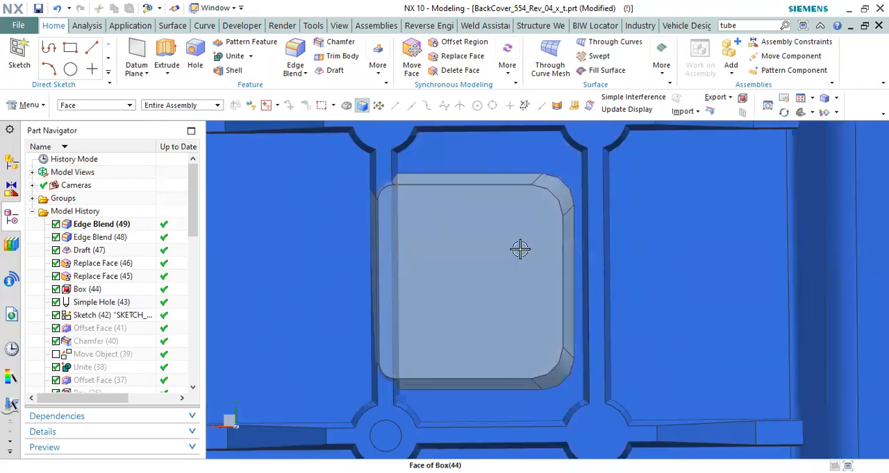
{"action": "scroll", "coordinate": [584, 227], "scroll_direction": "up", "scroll_amount": 1}
{"action": "scroll", "coordinate": [573, 230], "scroll_direction": "up", "scroll_amount": 1}
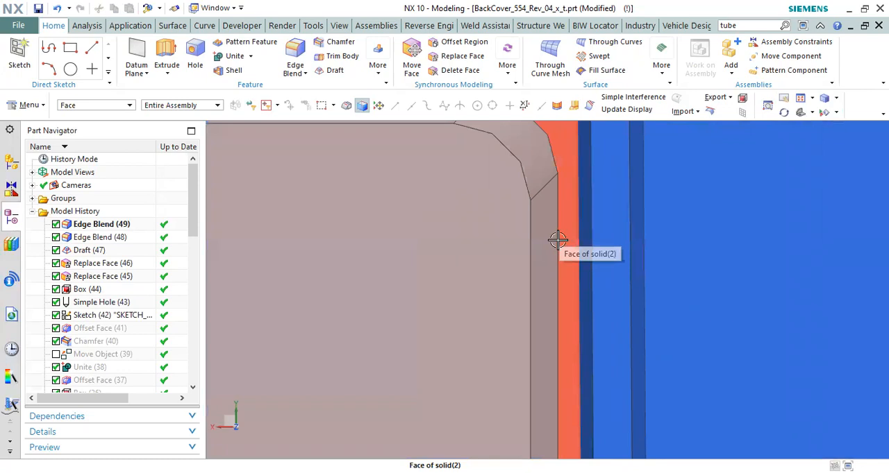
{"action": "left_click", "coordinate": [557, 239]}
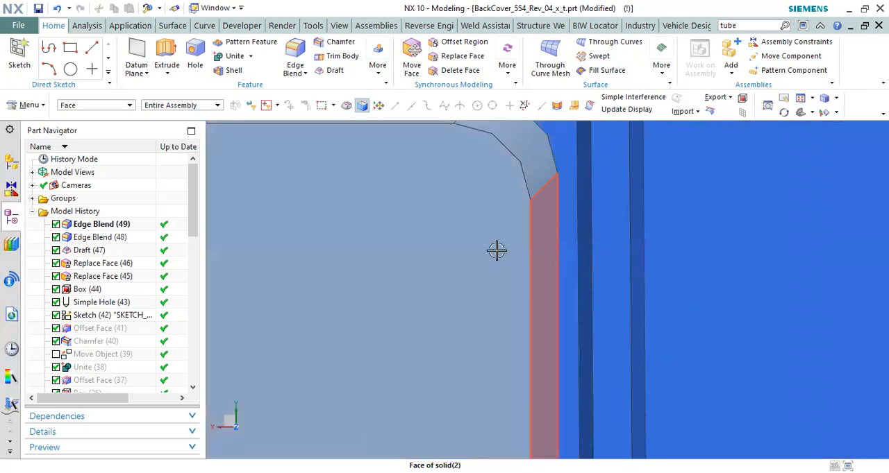
{"action": "left_click", "coordinate": [86, 288]}
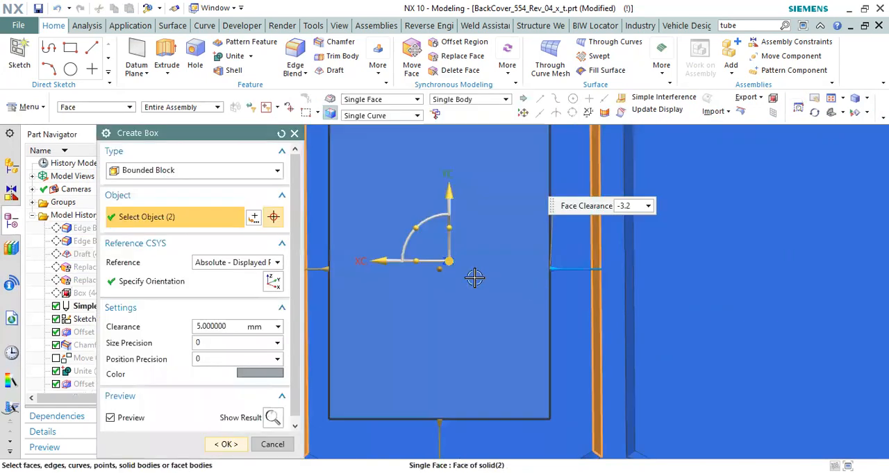
{"action": "middle_click", "coordinate": [474, 277]}
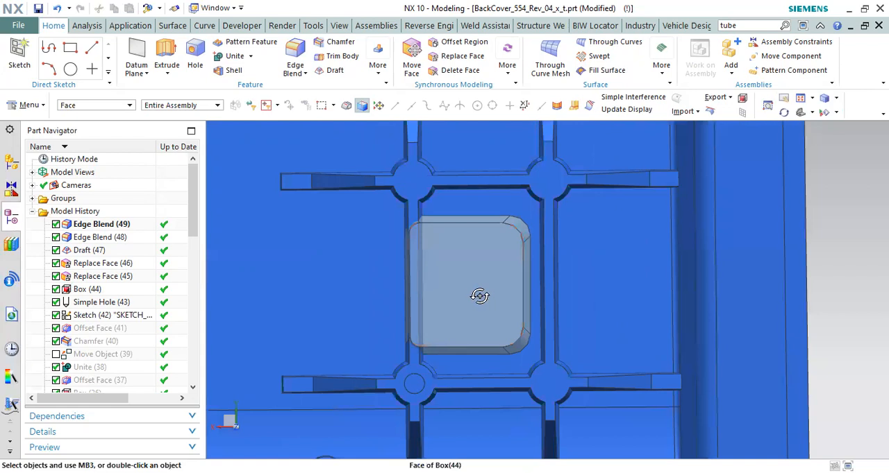
Step: Subtract the blended box from the back cover body, keeping the box as a tool body, and inspect the cut rib
{"action": "middle_click_drag", "start_coordinate": [479, 290], "coordinate": [459, 255]}
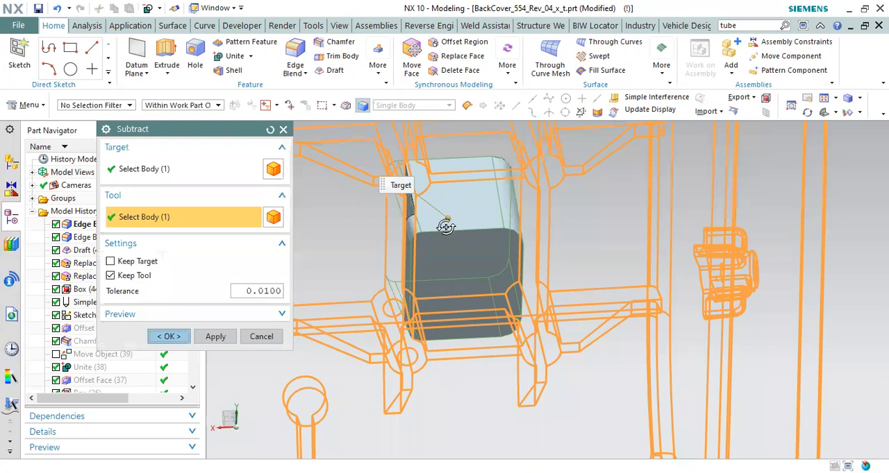
{"action": "middle_click", "coordinate": [442, 230]}
{"action": "scroll", "coordinate": [413, 186], "scroll_direction": "up", "scroll_amount": 5}
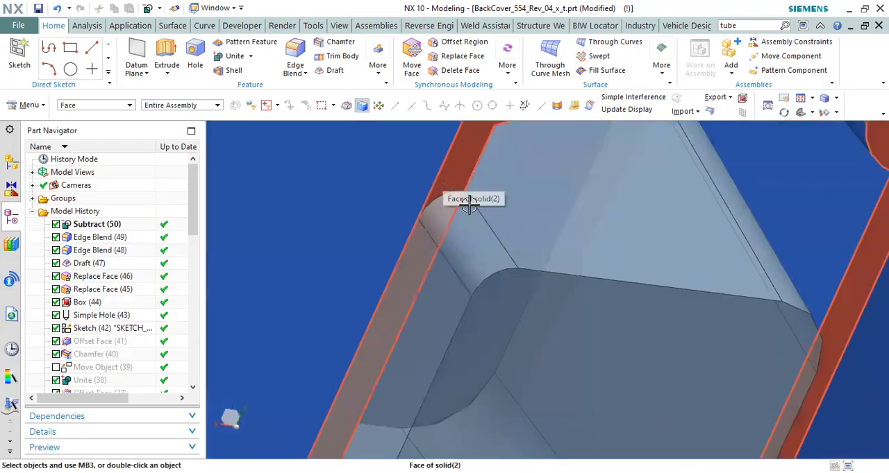
{"action": "middle_click_drag", "start_coordinate": [476, 218], "coordinate": [550, 236]}
{"action": "scroll", "coordinate": [549, 238], "scroll_direction": "up", "scroll_amount": 3}
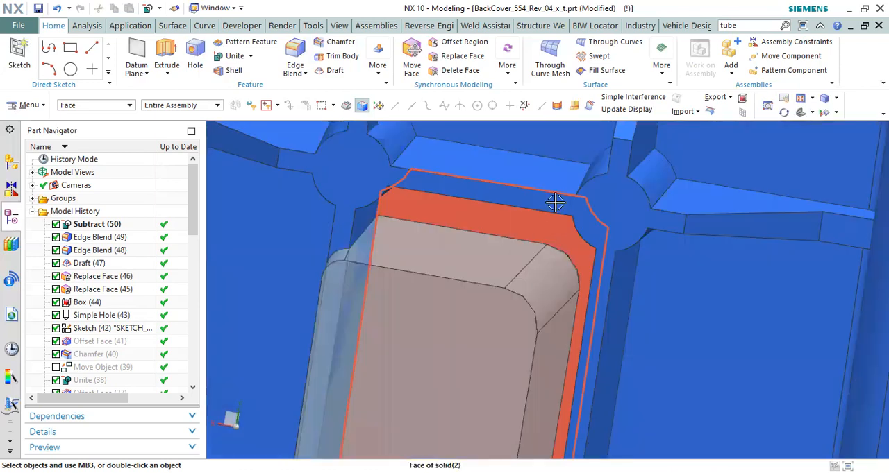
{"action": "scroll", "coordinate": [545, 232], "scroll_direction": "down", "scroll_amount": 5}
{"action": "scroll", "coordinate": [526, 271], "scroll_direction": "up", "scroll_amount": 3}
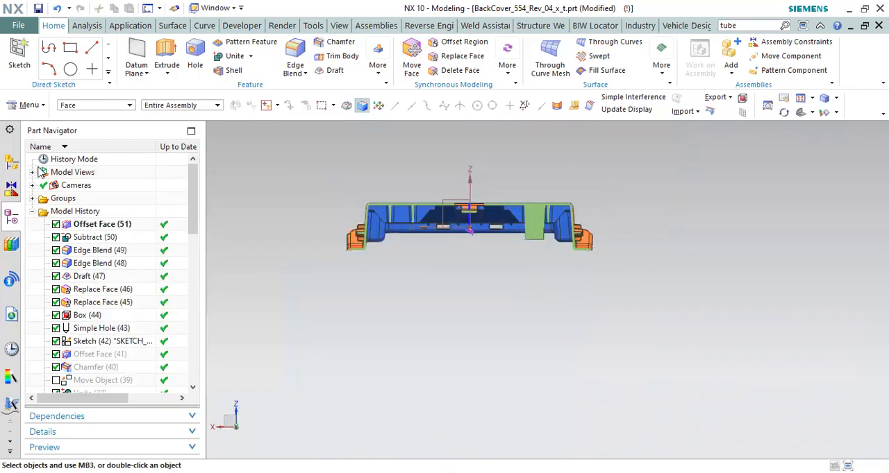
Step: Display the assembly's sections and examine the sectioned block ejector where it meets the cut rib
{"action": "left_click", "coordinate": [11, 162]}
{"action": "left_click", "coordinate": [41, 161]}
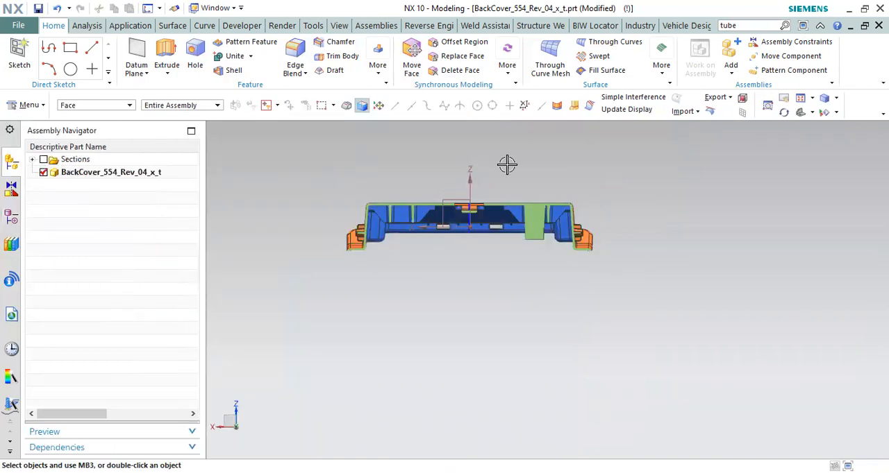
{"action": "scroll", "coordinate": [510, 267], "scroll_direction": "up", "scroll_amount": 5}
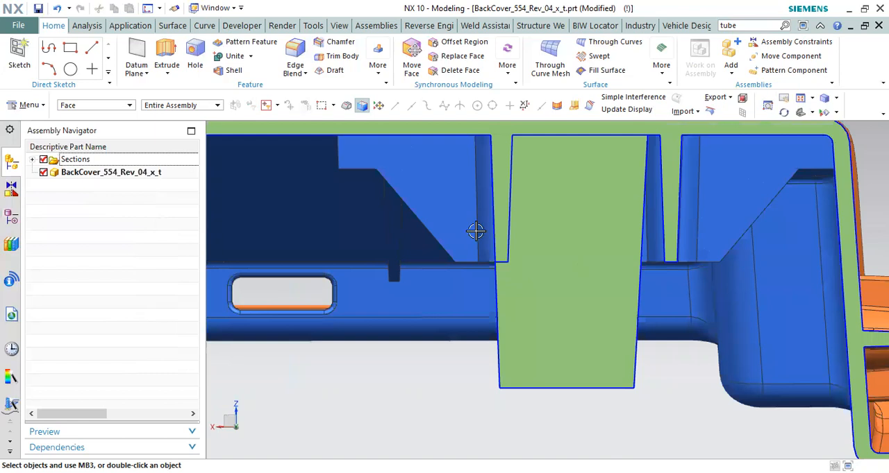
{"action": "scroll", "coordinate": [488, 301], "scroll_direction": "up", "scroll_amount": 3}
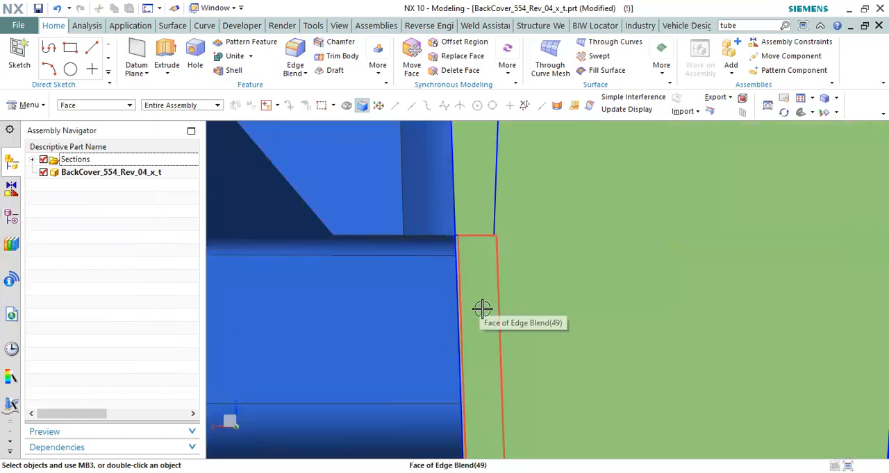